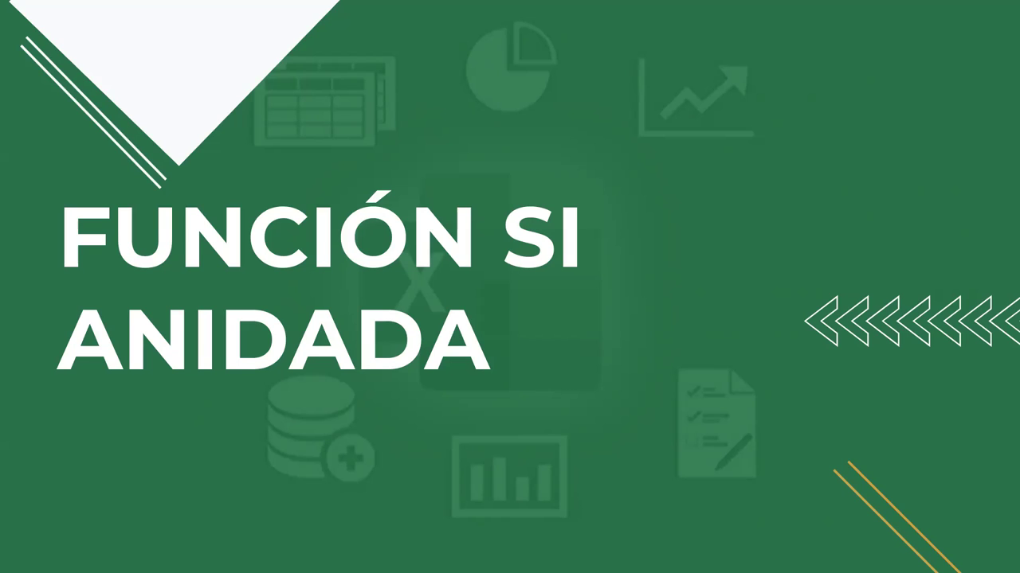
# Advance the slideshow past the FUNCIÓN SI ANIDADA title slide to the nested SI definition
pyautogui.click(434, 315)
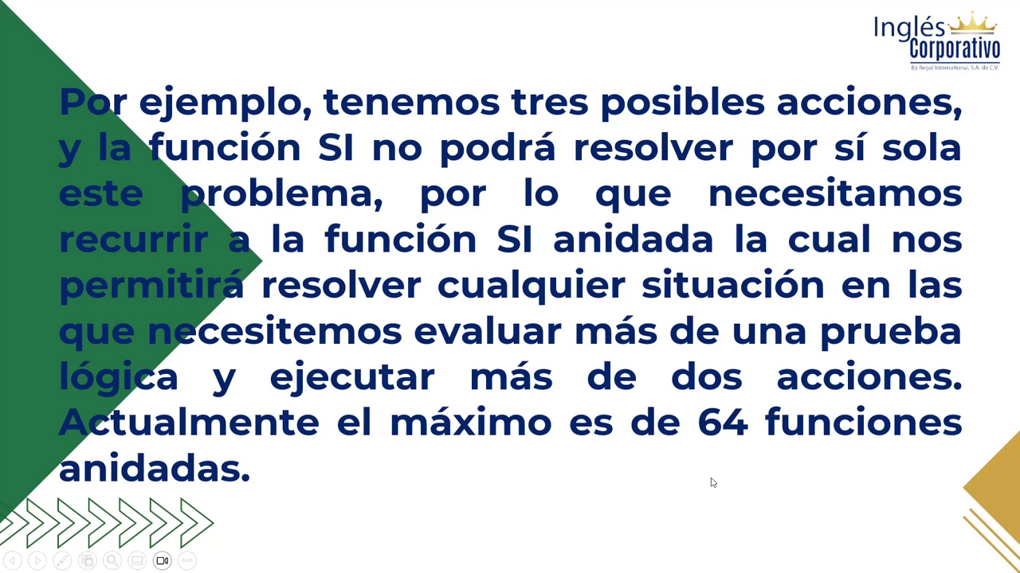
# Advance to the example slide grading Puntuación scores as Malo, Promedio, Bueno or Excelente
pyautogui.click(685, 412)
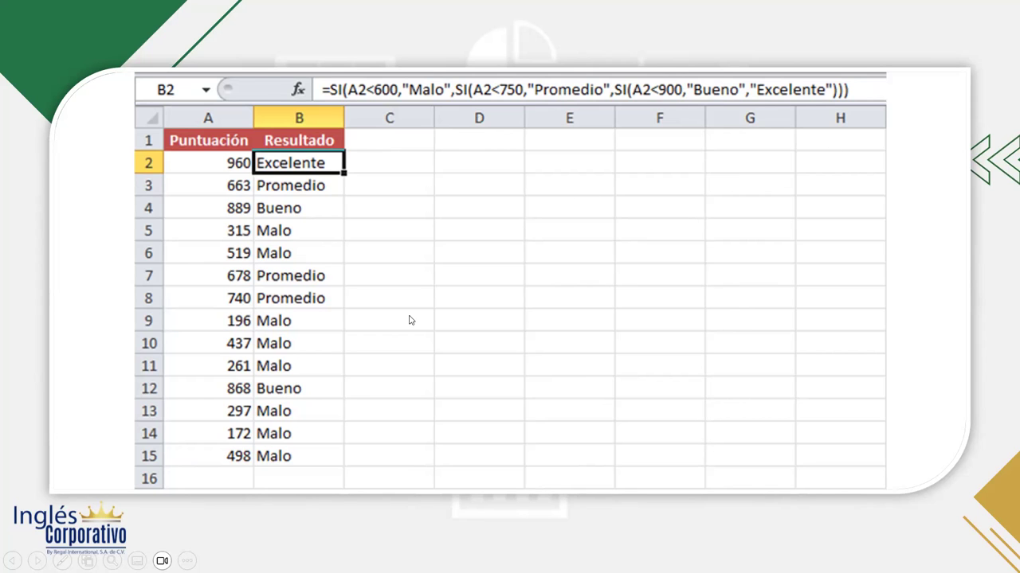
# Advance the slideshow to the Ejemplos slide
pyautogui.click(579, 305)
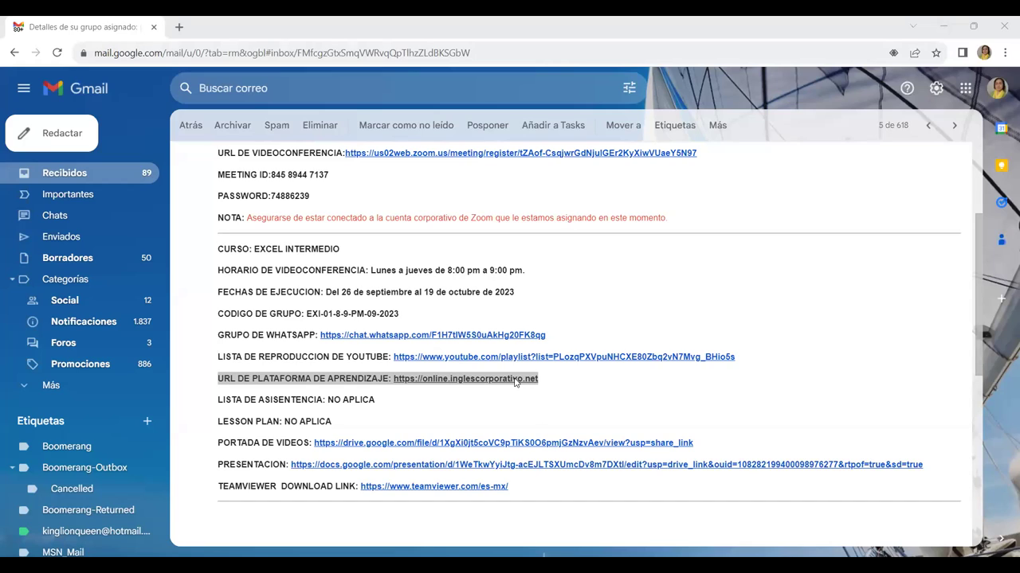
# Open the Inglés Corporativo platform link, then return to the 'Detalles de su grupo asignado' email
pyautogui.click(515, 380)
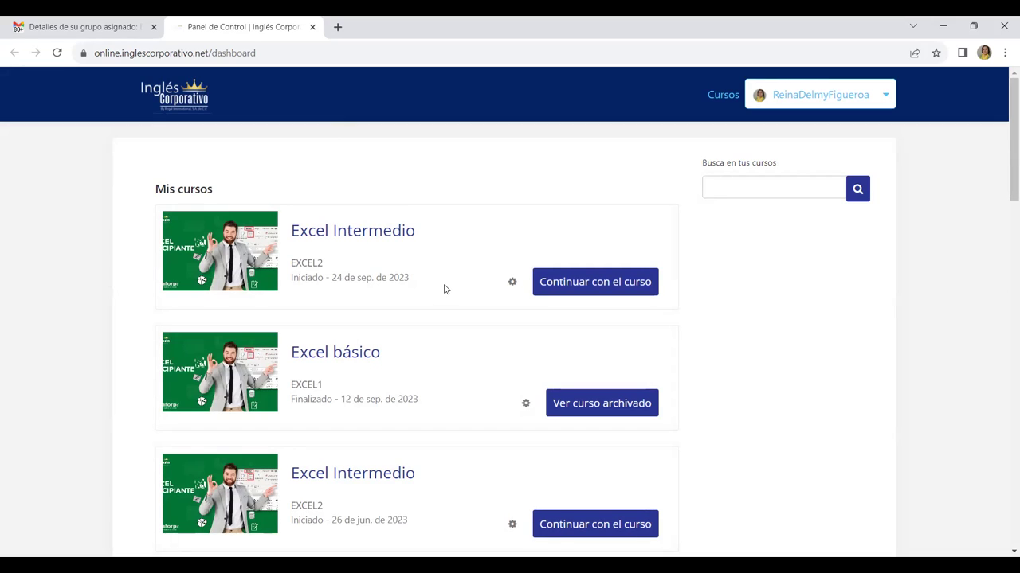
pyautogui.click(122, 28)
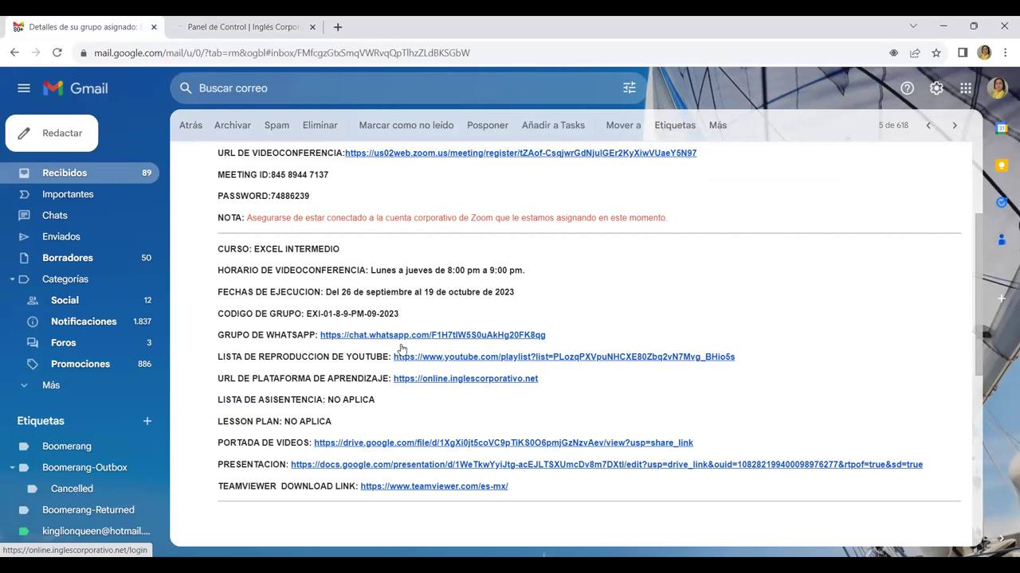
# Return to the Inglés Corporativo dashboard tab listing the Excel Intermedio and Excel básico courses
pyautogui.click(268, 30)
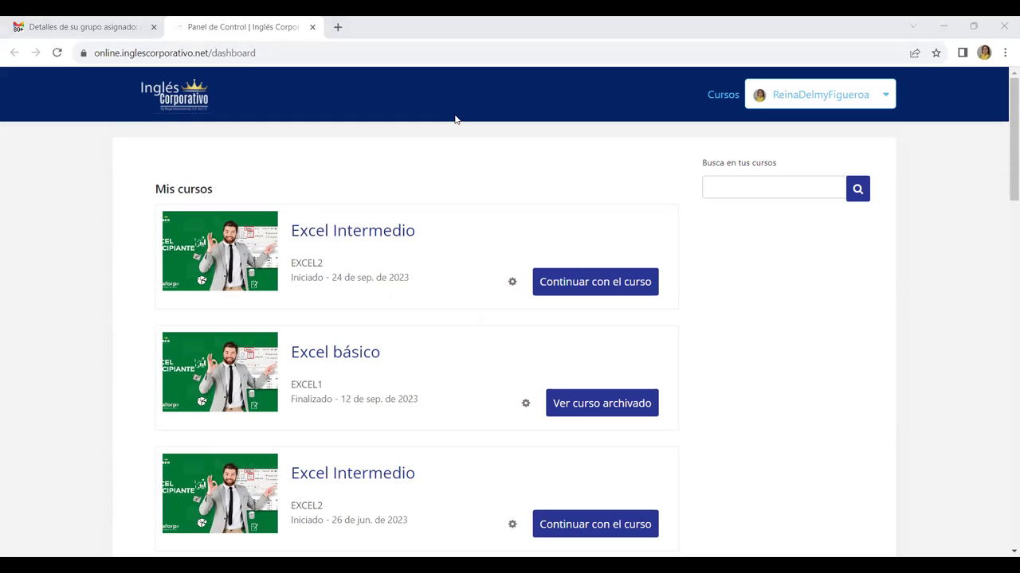
pyautogui.click(275, 30)
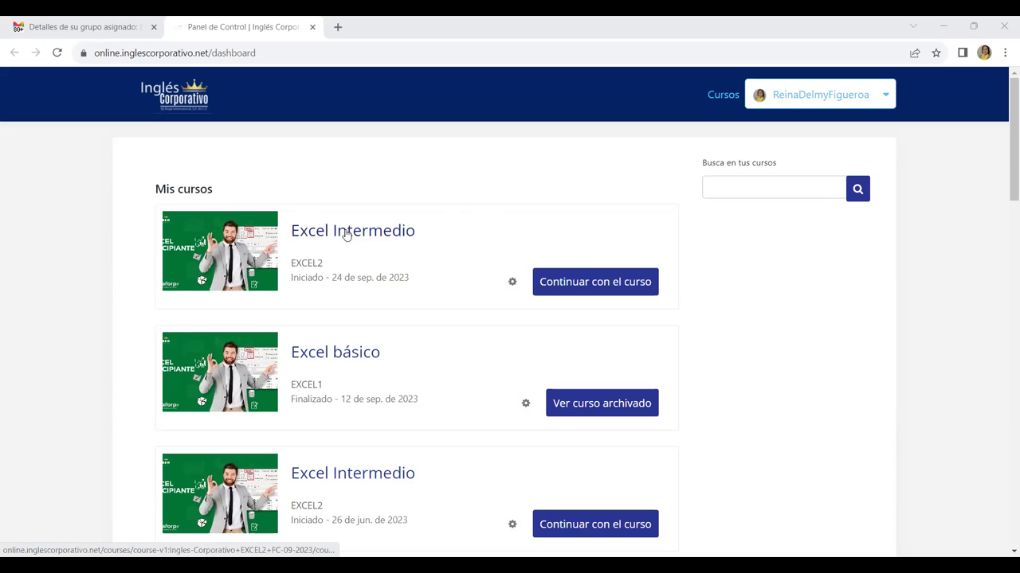
# Open the Excel Intermedio course and its Funciones Lógicas y Condicionales unit in Sección 1
pyautogui.click(369, 238)
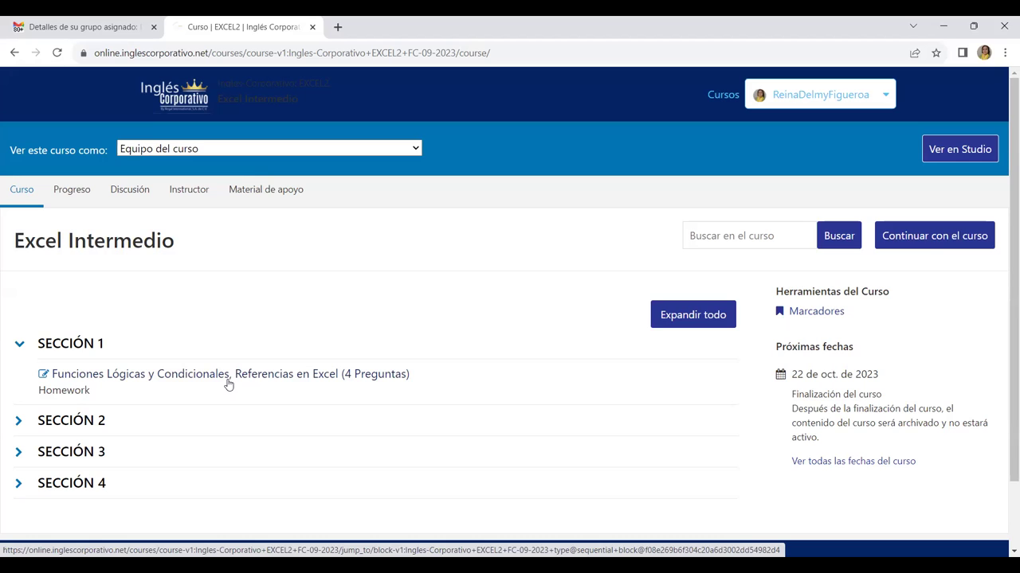
pyautogui.click(228, 381)
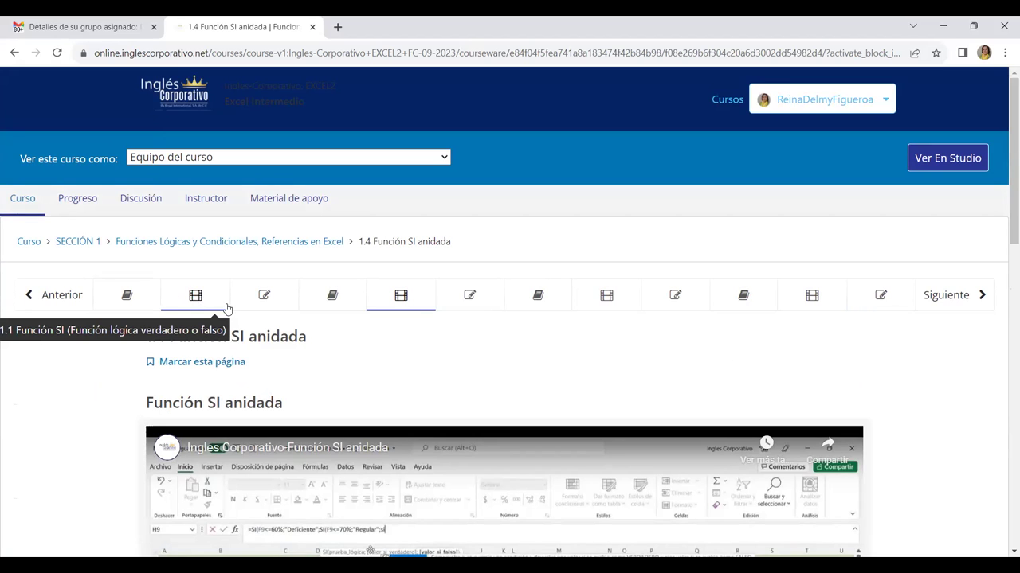
# Scroll through the 1.4 Función SI anidada lesson video and its practice workbook link
pyautogui.scroll(-2, 382, 310)
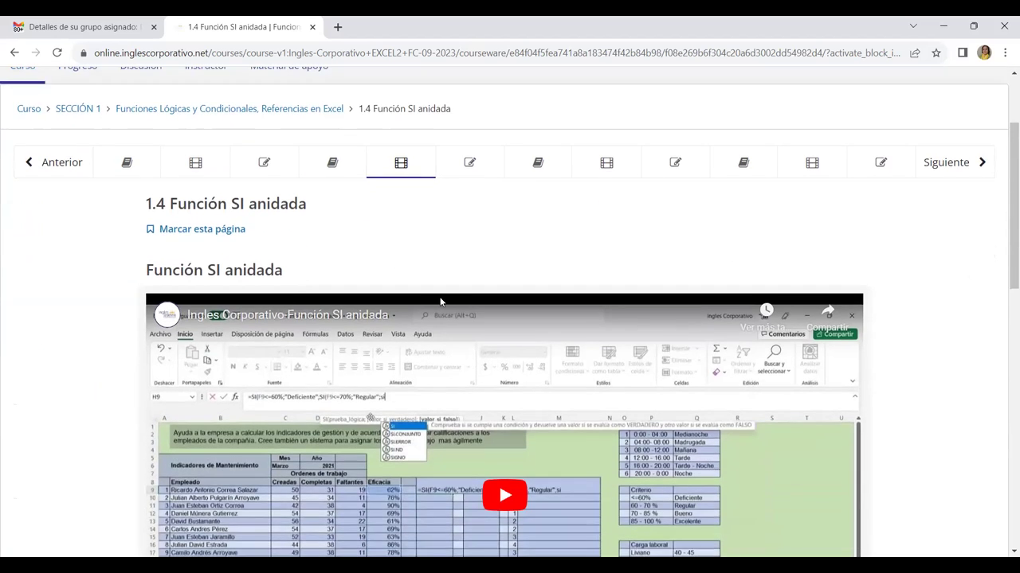
pyautogui.scroll(-1, 279, 310)
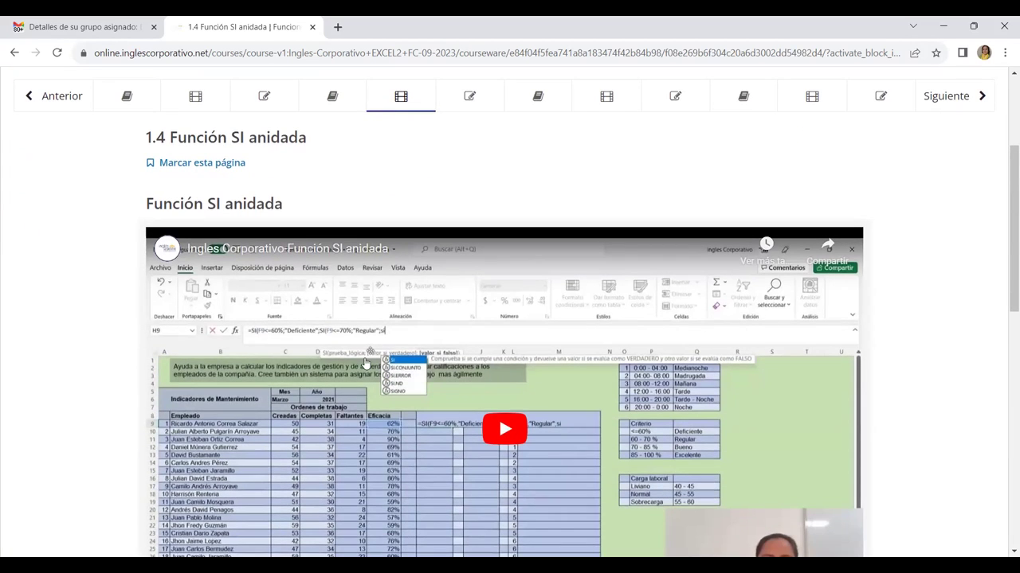
pyautogui.scroll(-1, 444, 346)
pyautogui.scroll(-1, 444, 346)
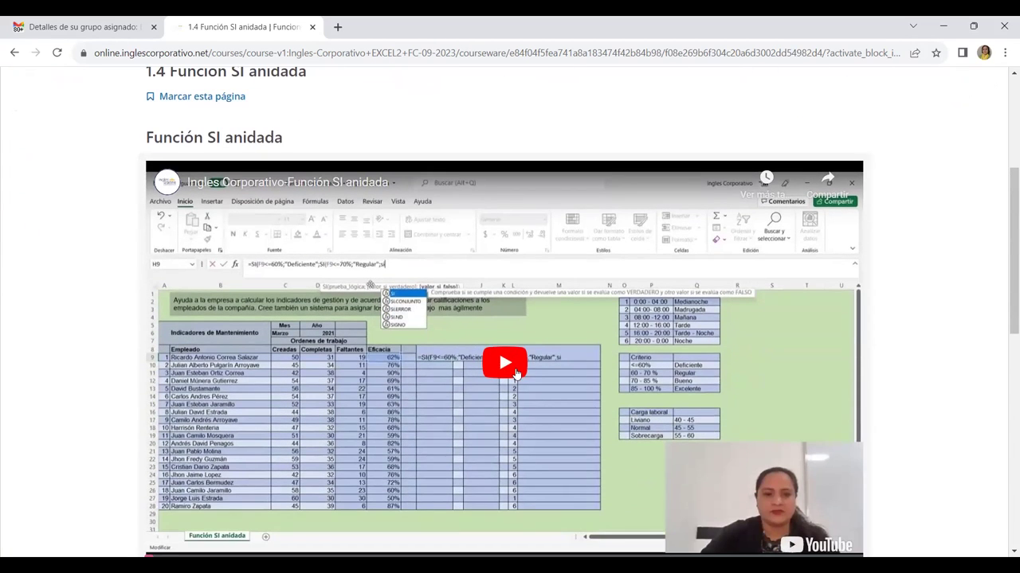
pyautogui.scroll(3, 502, 388)
pyautogui.scroll(-4, 570, 331)
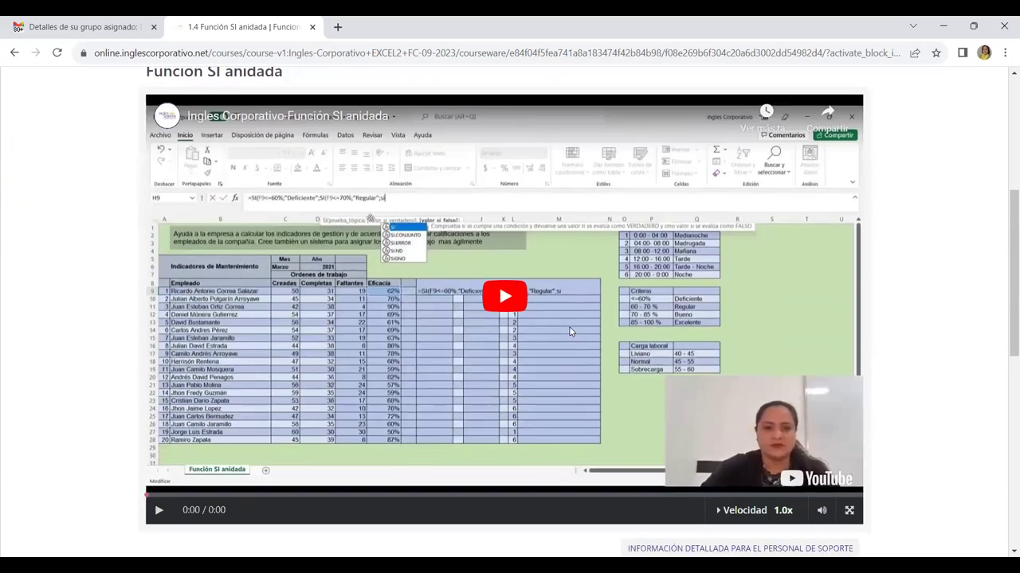
pyautogui.scroll(-4, 570, 332)
pyautogui.scroll(-2, 570, 331)
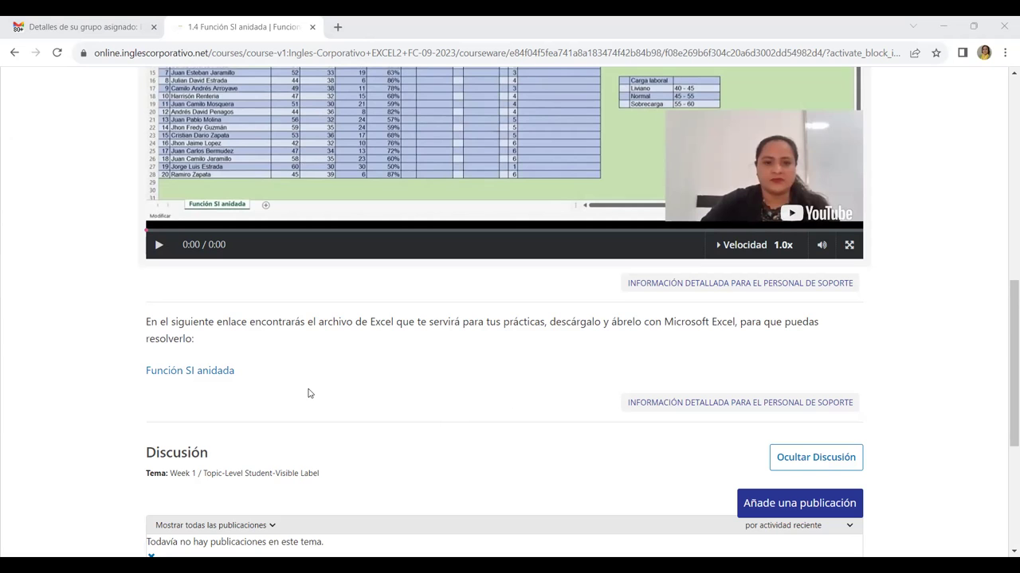
pyautogui.scroll(5, 310, 393)
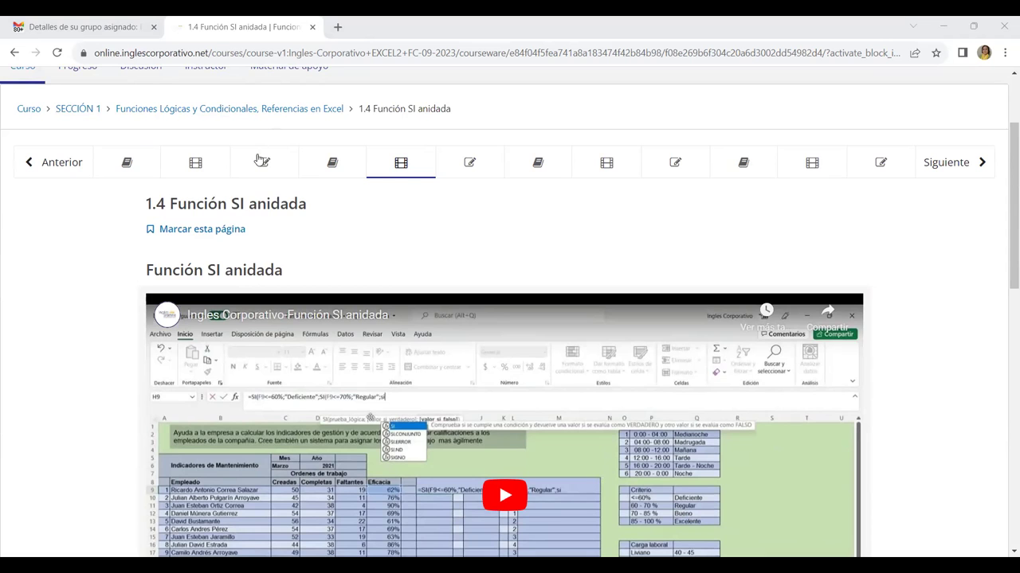
# Open the 1.2 Laboratorio 1 quiz and reveal its correct answers
pyautogui.click(261, 169)
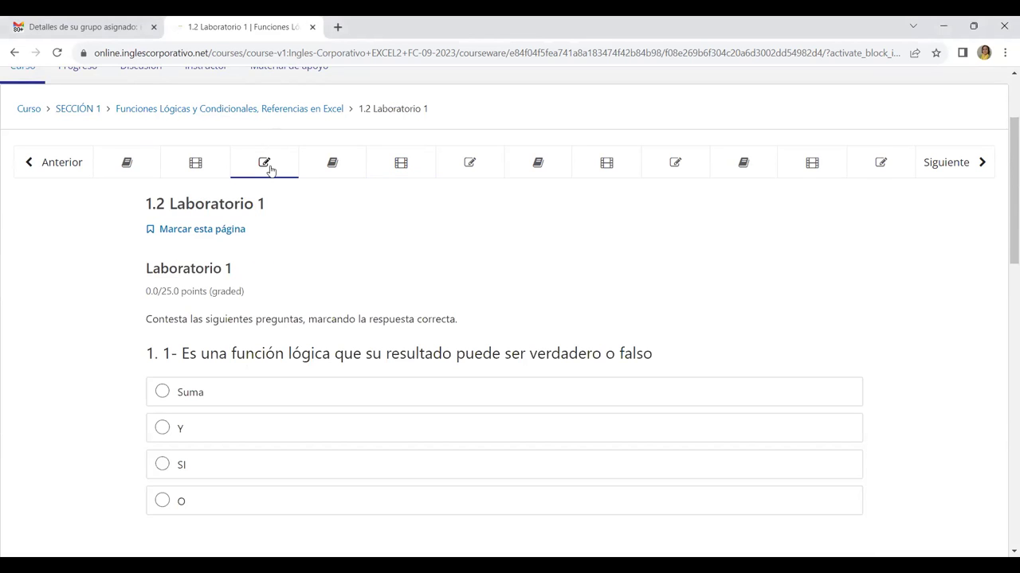
pyautogui.scroll(-12, 701, 350)
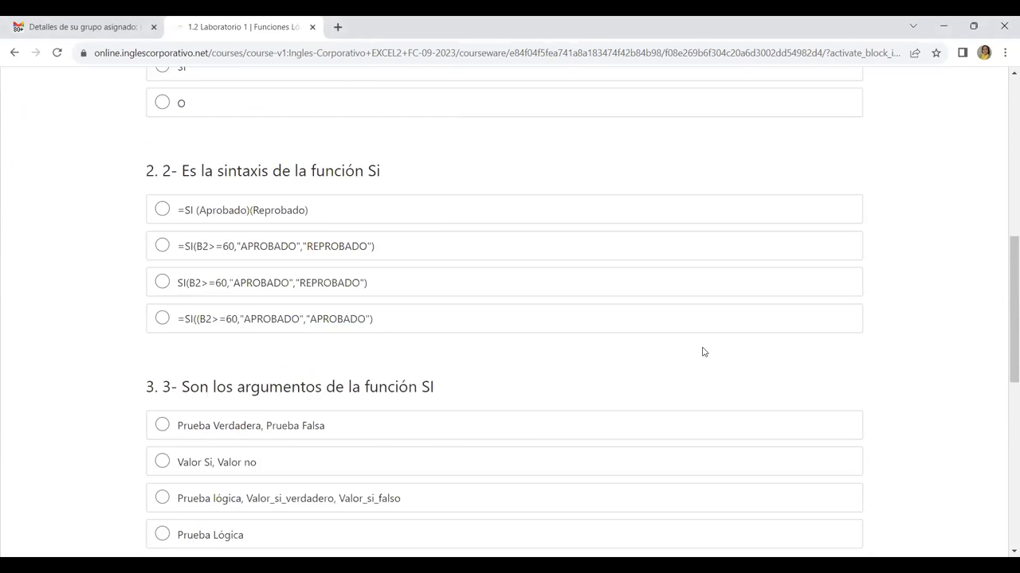
pyautogui.click(828, 250)
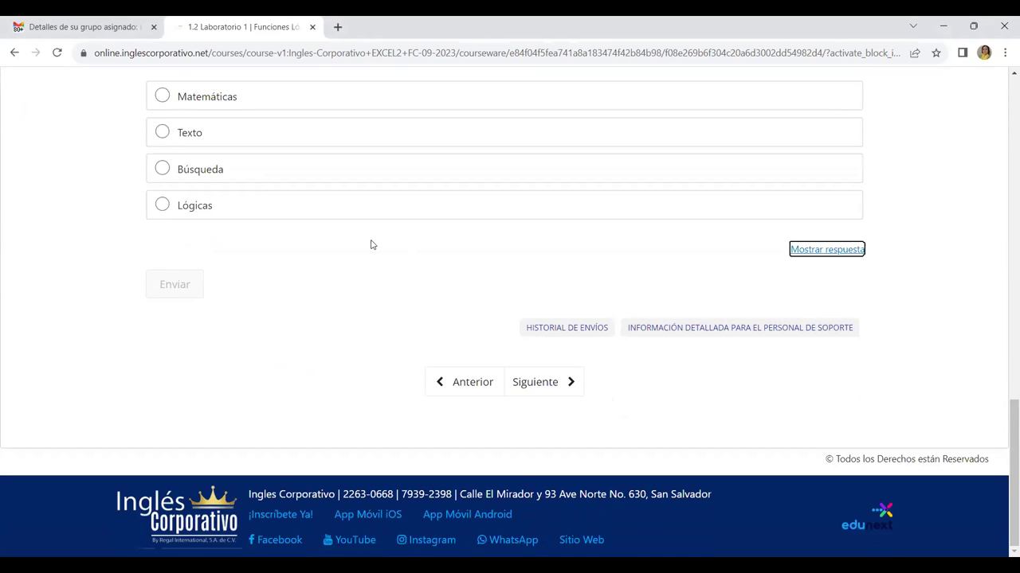
# Scroll through the quiz to review the revealed answers, with SI correct for question 1
pyautogui.scroll(4, 370, 247)
pyautogui.scroll(8, 370, 246)
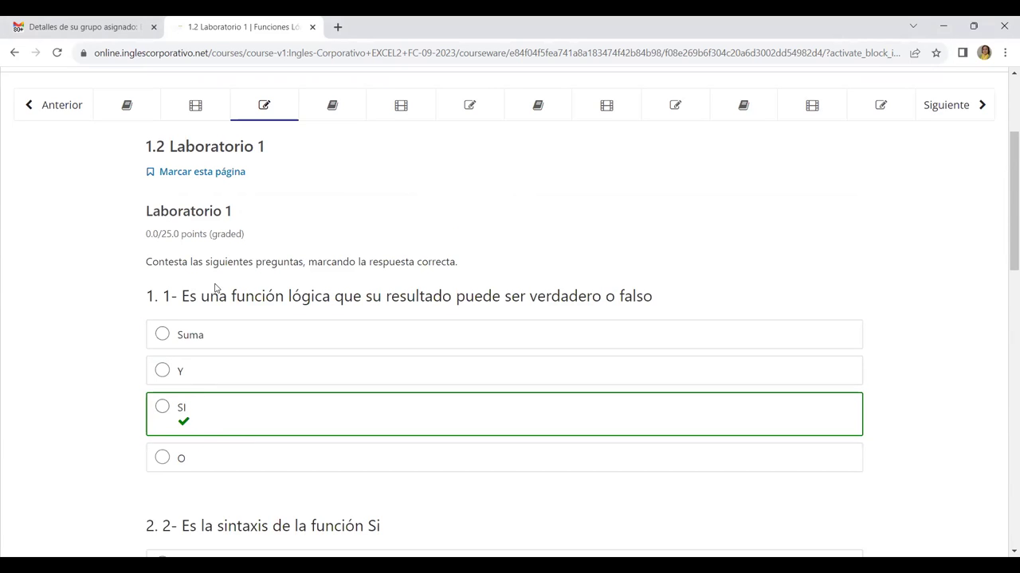
pyautogui.scroll(1, 278, 127)
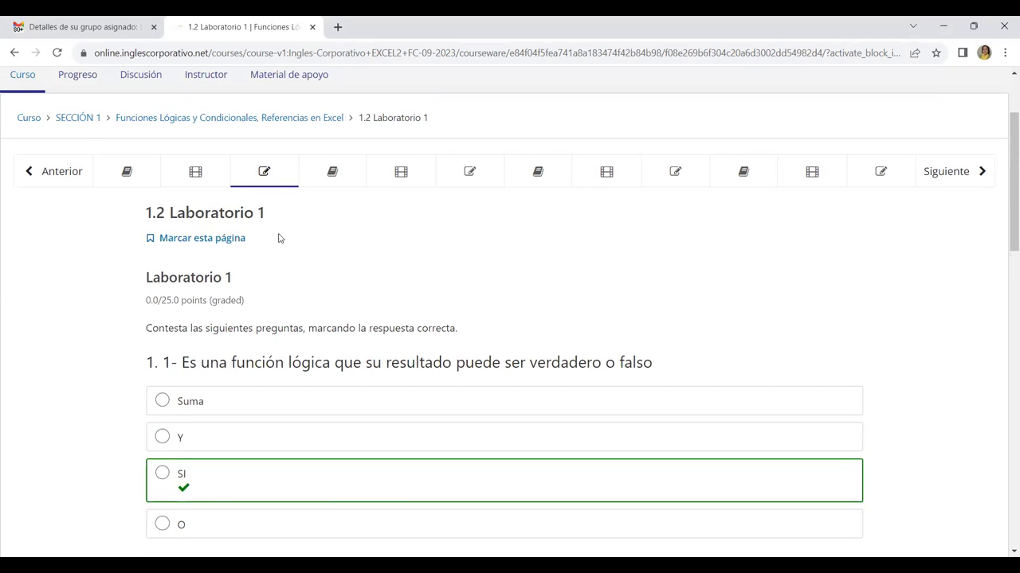
pyautogui.scroll(-4, 272, 239)
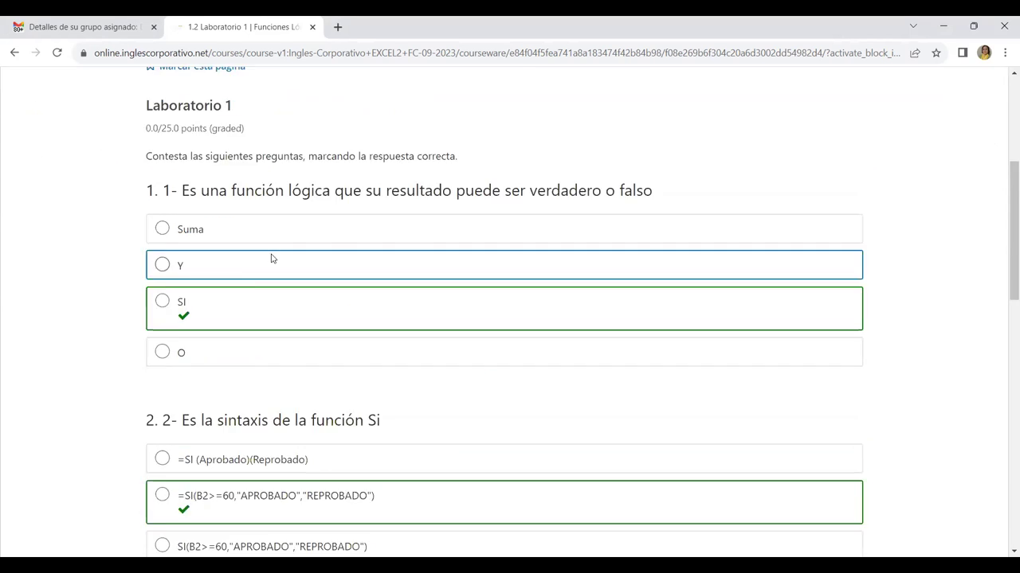
pyautogui.scroll(-1, 271, 274)
pyautogui.scroll(-1, 318, 343)
pyautogui.scroll(-1, 335, 359)
pyautogui.scroll(-1, 330, 391)
pyautogui.scroll(-2, 330, 393)
pyautogui.scroll(-2, 329, 391)
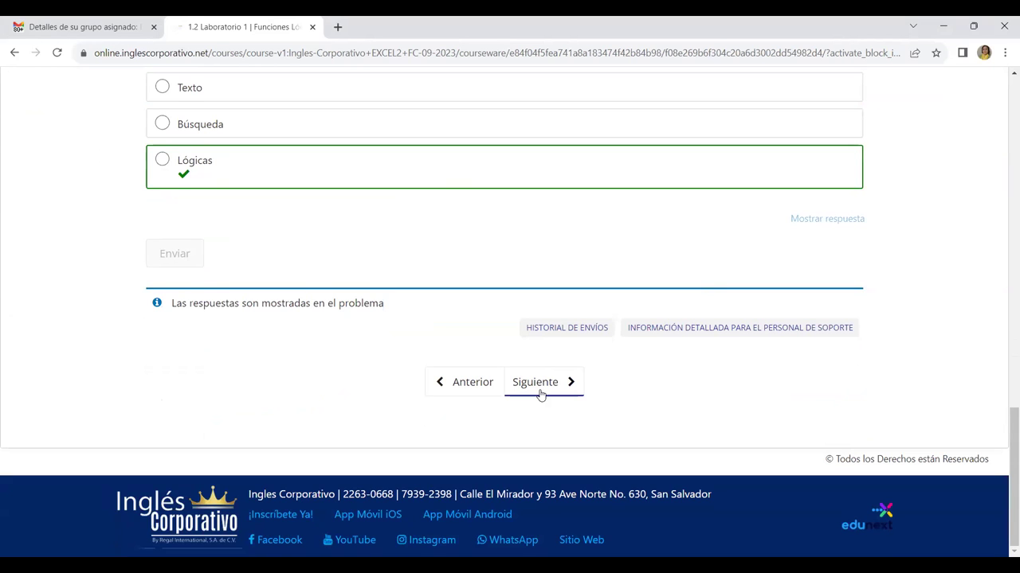
pyautogui.scroll(1, 540, 394)
pyautogui.scroll(2, 540, 394)
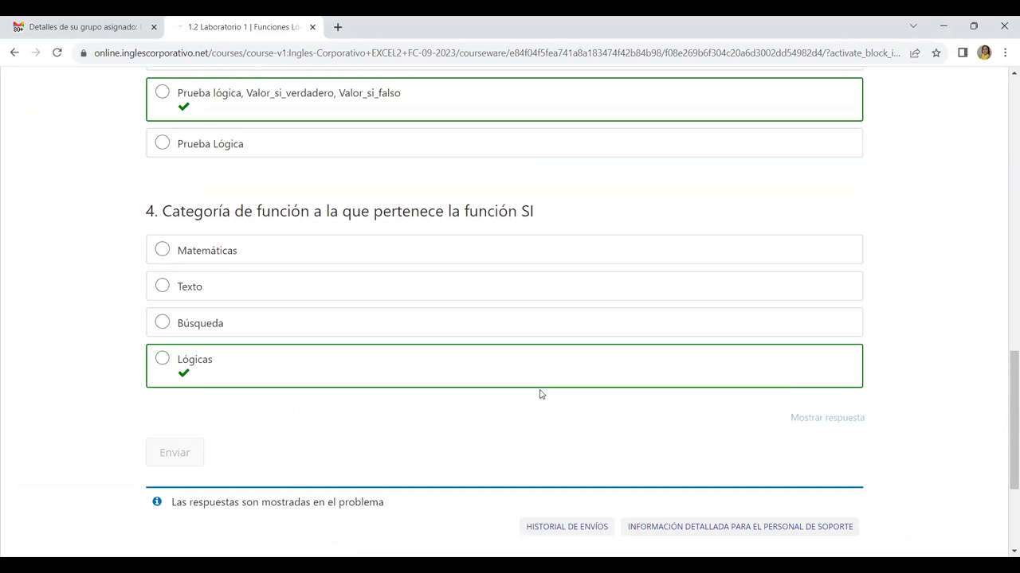
pyautogui.scroll(1, 540, 395)
pyautogui.scroll(1, 540, 395)
pyautogui.scroll(3, 540, 394)
pyautogui.scroll(3, 540, 394)
pyautogui.scroll(4, 540, 395)
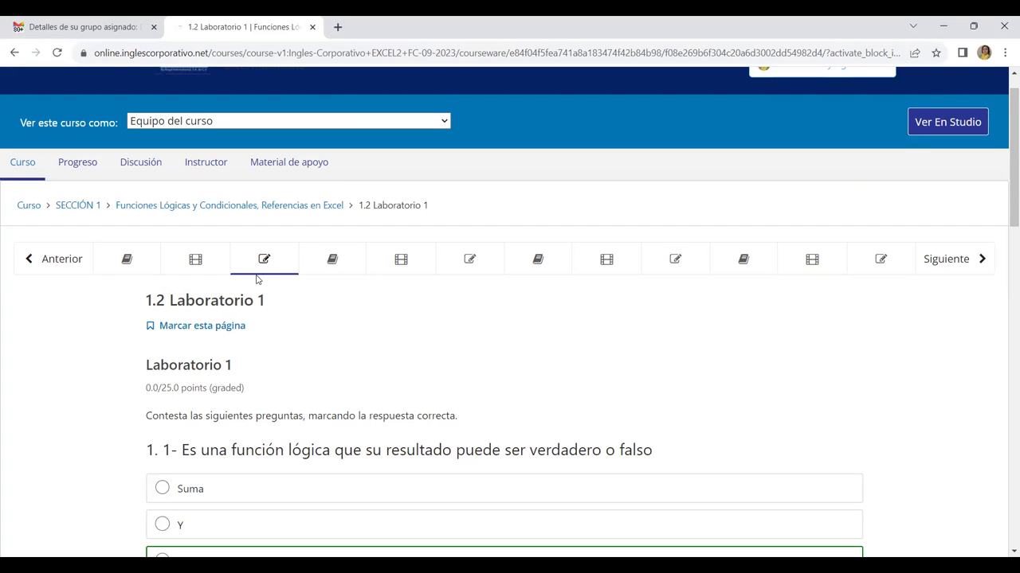
pyautogui.scroll(-2, 295, 378)
pyautogui.scroll(1, 296, 378)
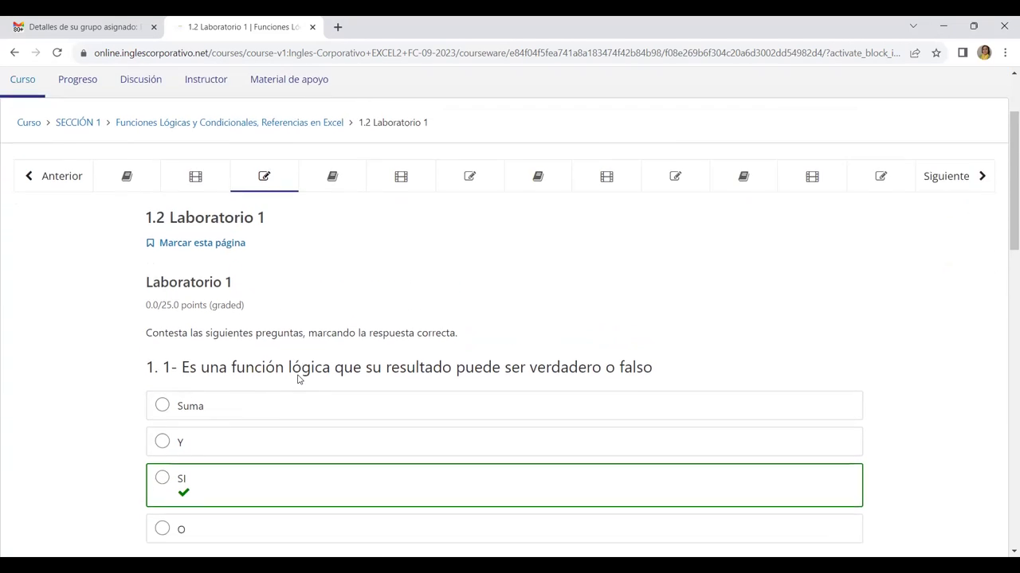
pyautogui.scroll(-2, 310, 359)
pyautogui.scroll(-3, 326, 342)
pyautogui.scroll(4, 408, 357)
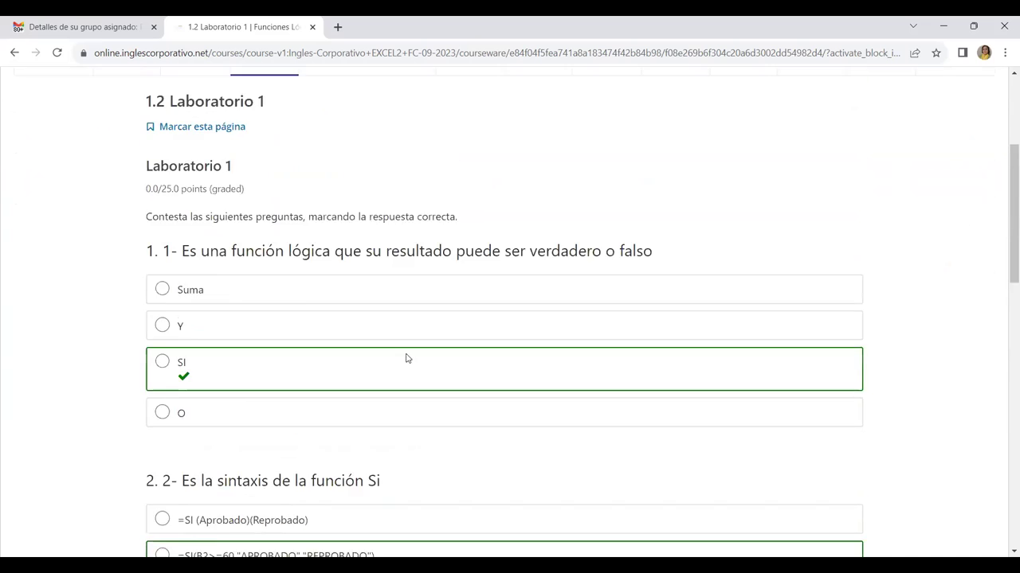
pyautogui.scroll(3, 407, 350)
# Open the 1.0 Objetivo de la lección page and read through the SI function lesson
pyautogui.click(130, 260)
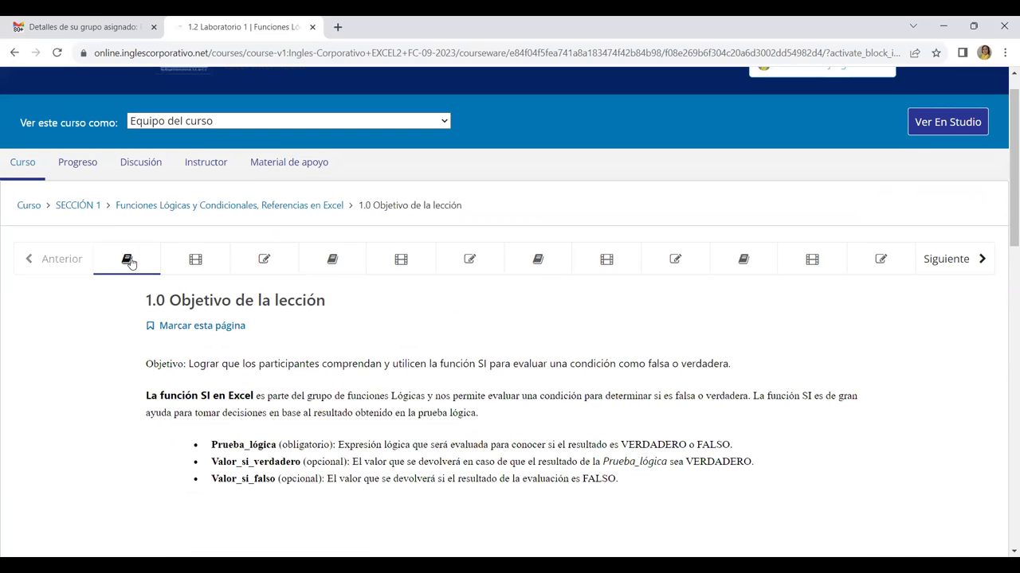
pyautogui.scroll(-1, 380, 398)
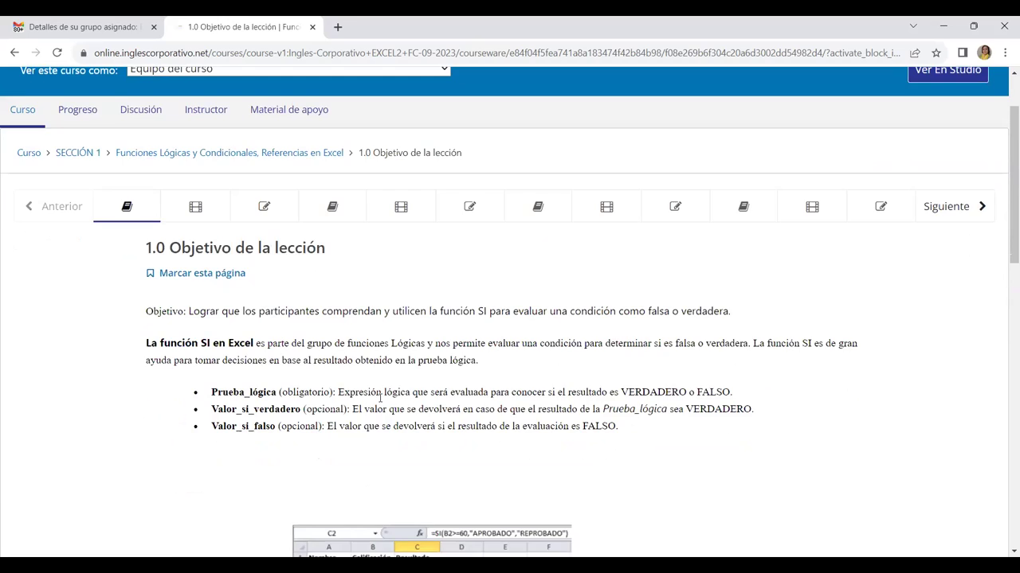
pyautogui.scroll(-2, 379, 399)
pyautogui.scroll(-1, 390, 402)
pyautogui.scroll(-3, 402, 408)
pyautogui.scroll(-3, 412, 415)
pyautogui.scroll(-2, 412, 415)
pyautogui.scroll(2, 411, 415)
pyautogui.scroll(4, 411, 415)
pyautogui.scroll(2, 411, 416)
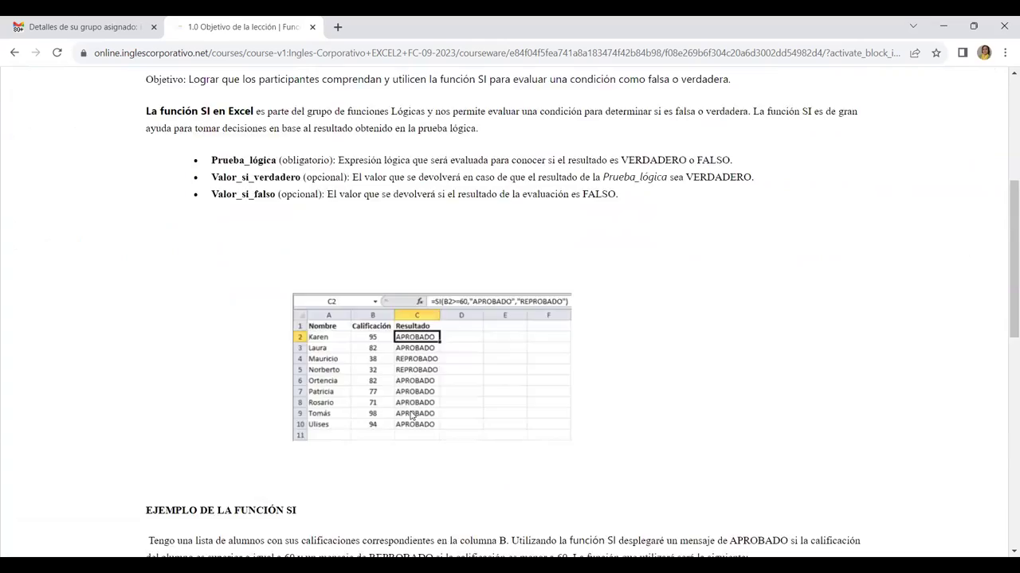
pyautogui.scroll(4, 411, 415)
pyautogui.scroll(1, 382, 396)
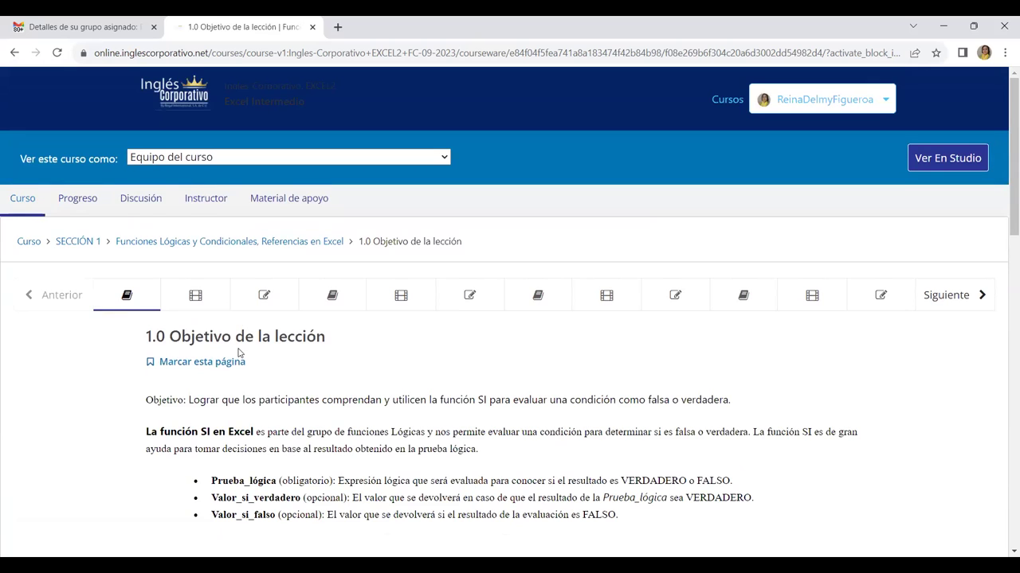
pyautogui.scroll(-1, 238, 353)
pyautogui.scroll(-2, 238, 354)
pyautogui.scroll(-1, 238, 354)
pyautogui.scroll(-2, 238, 355)
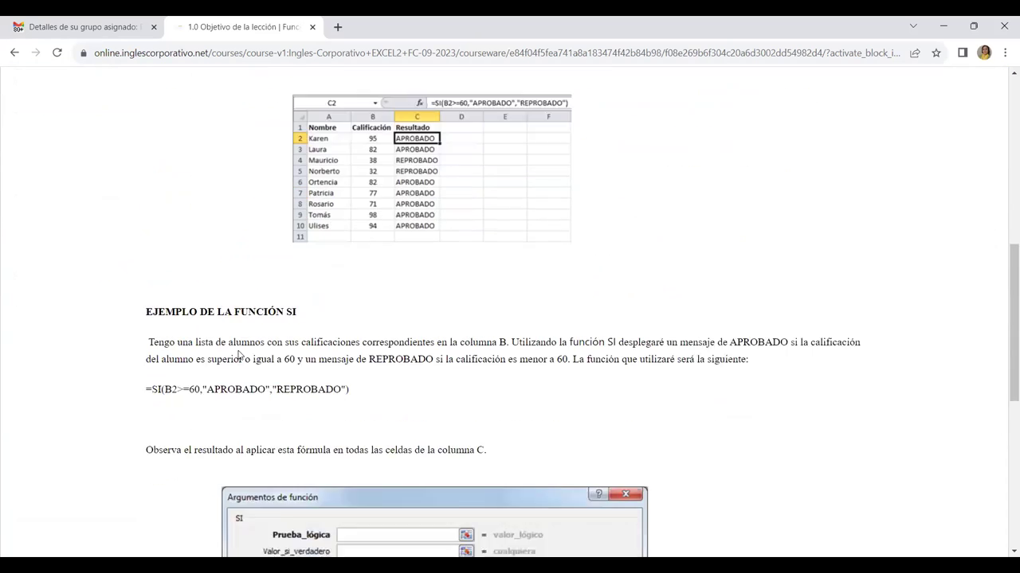
pyautogui.scroll(-1, 238, 356)
pyautogui.scroll(-3, 238, 355)
pyautogui.scroll(-1, 238, 355)
pyautogui.scroll(2, 238, 355)
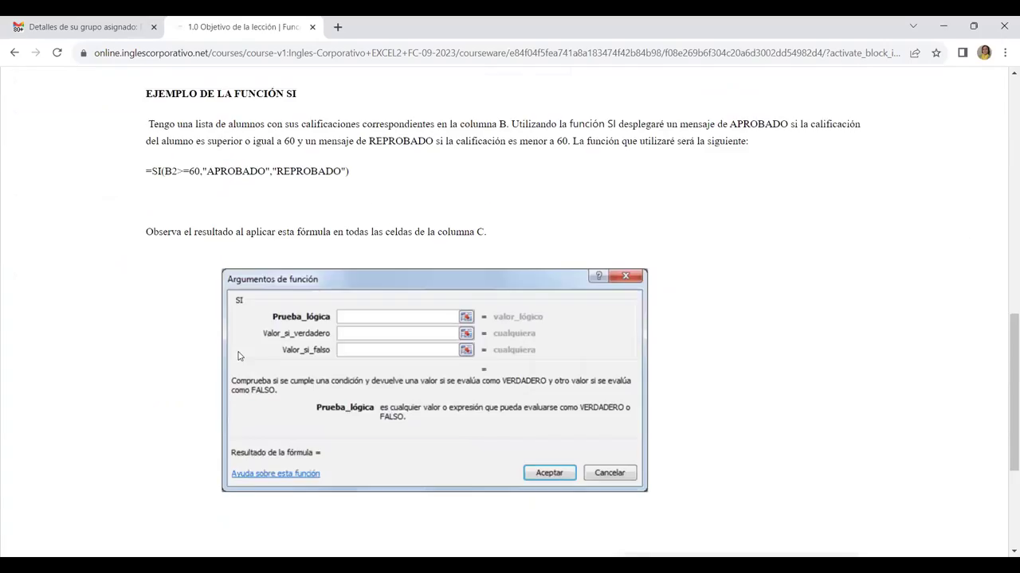
pyautogui.scroll(3, 238, 355)
pyautogui.scroll(3, 239, 355)
pyautogui.scroll(1, 223, 326)
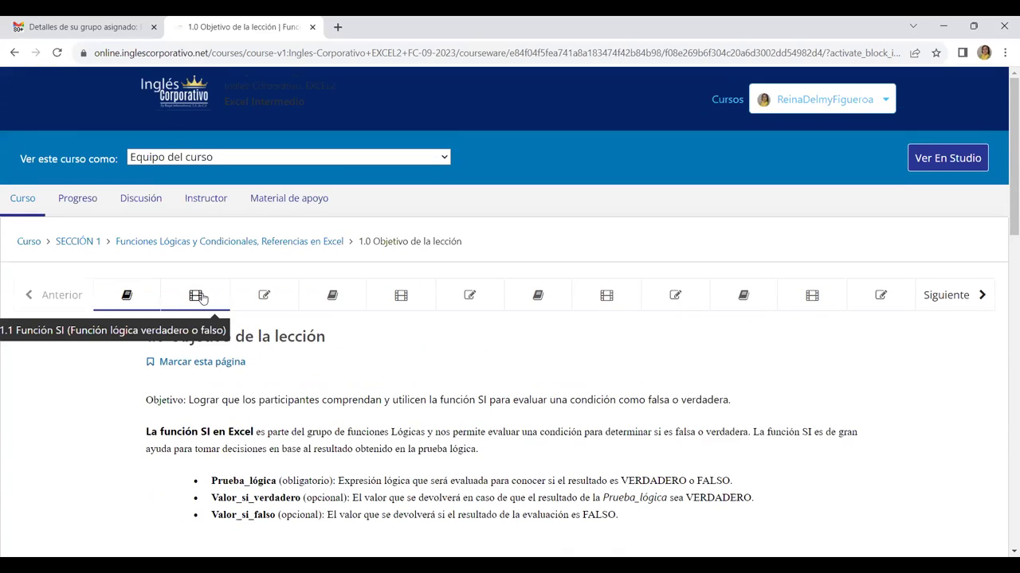
# Open the 1.1 Función SI video lesson and look over it
pyautogui.click(202, 296)
pyautogui.scroll(-3, 374, 396)
pyautogui.scroll(-1, 377, 396)
pyautogui.scroll(-2, 375, 396)
pyautogui.scroll(3, 374, 391)
pyautogui.scroll(2, 374, 392)
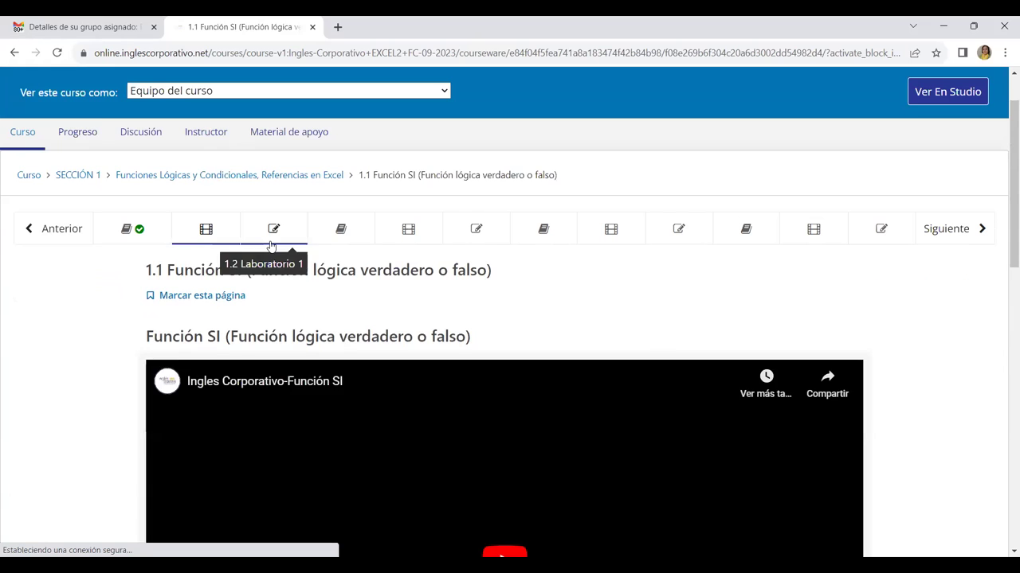
# Go back to the 1.2 Laboratorio 1 quiz and review its questions offering Suma, Y and SI
pyautogui.click(271, 246)
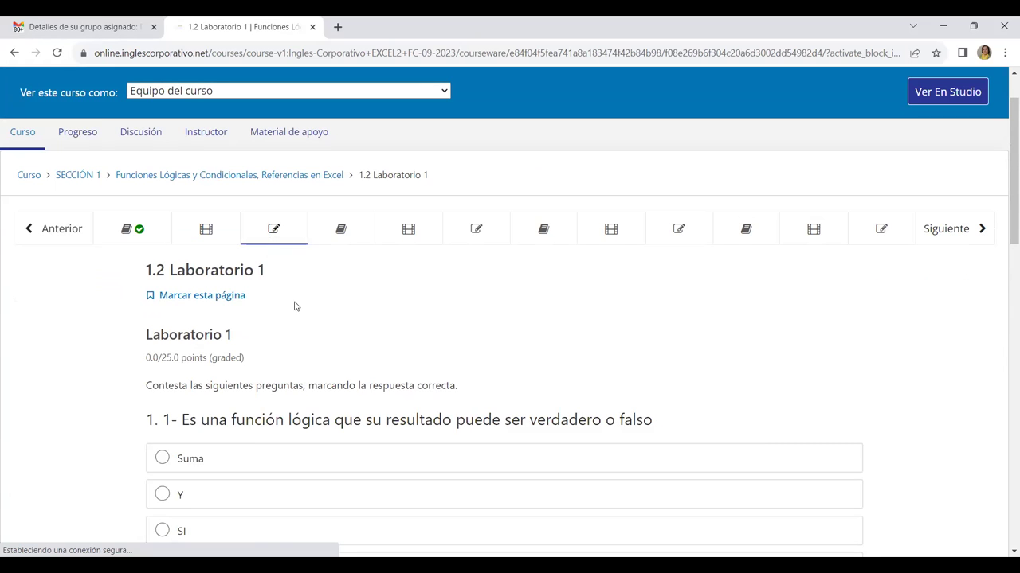
pyautogui.scroll(-1, 295, 310)
pyautogui.scroll(-4, 295, 314)
pyautogui.scroll(-4, 294, 315)
pyautogui.scroll(-3, 294, 315)
pyautogui.scroll(5, 295, 314)
pyautogui.scroll(6, 295, 315)
pyautogui.scroll(-3, 306, 393)
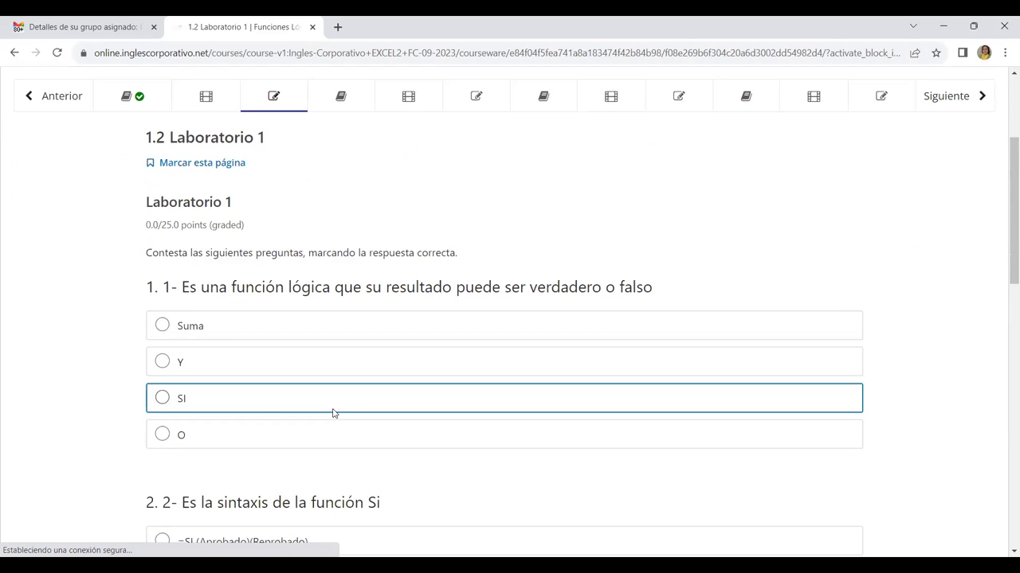
pyautogui.scroll(2, 333, 413)
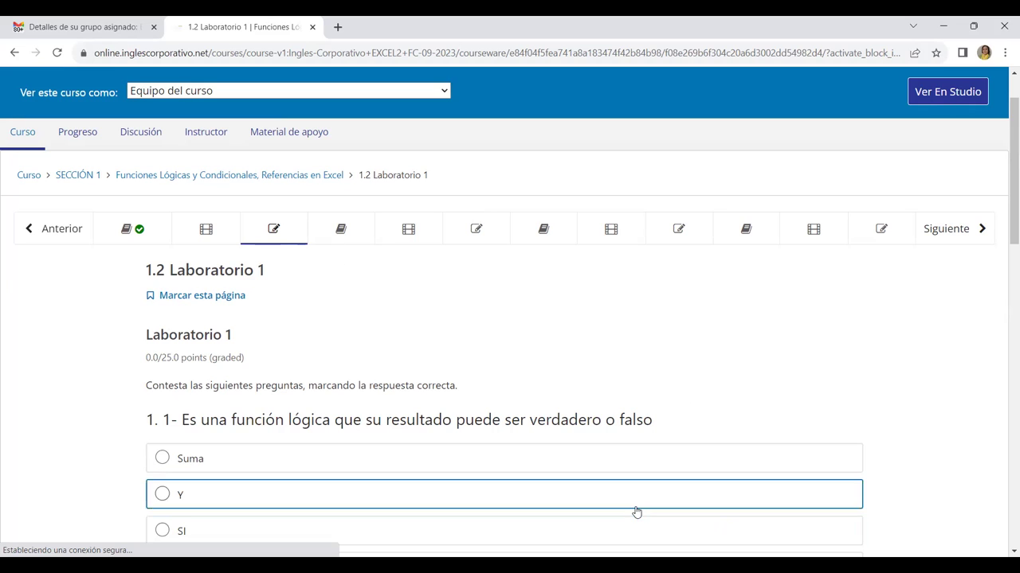
pyautogui.click(343, 234)
# Open the 1.4 Función SI anidada video lesson and bring up its playback speed options
pyautogui.scroll(-2, 402, 145)
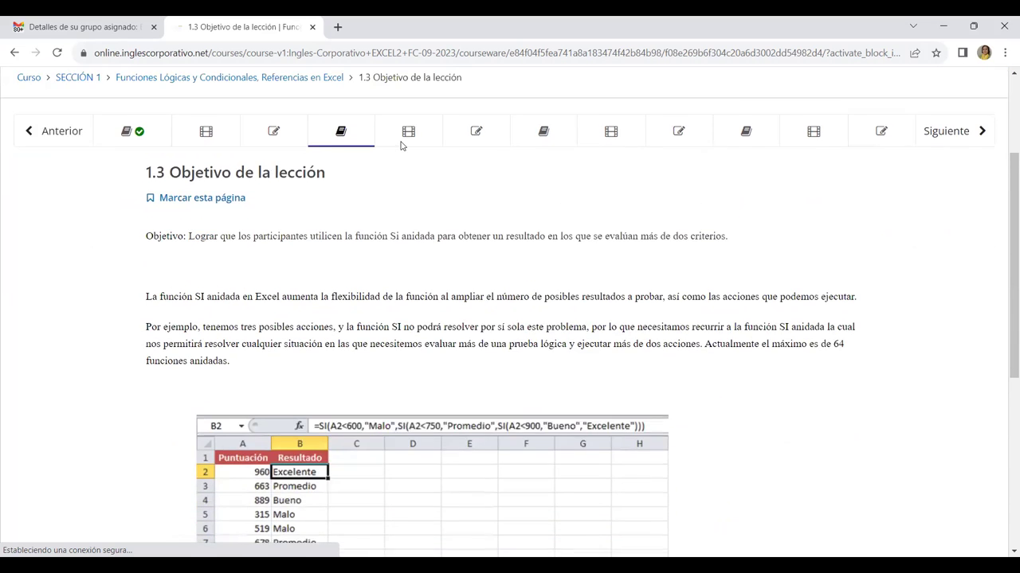
pyautogui.click(408, 134)
pyautogui.scroll(-4, 481, 306)
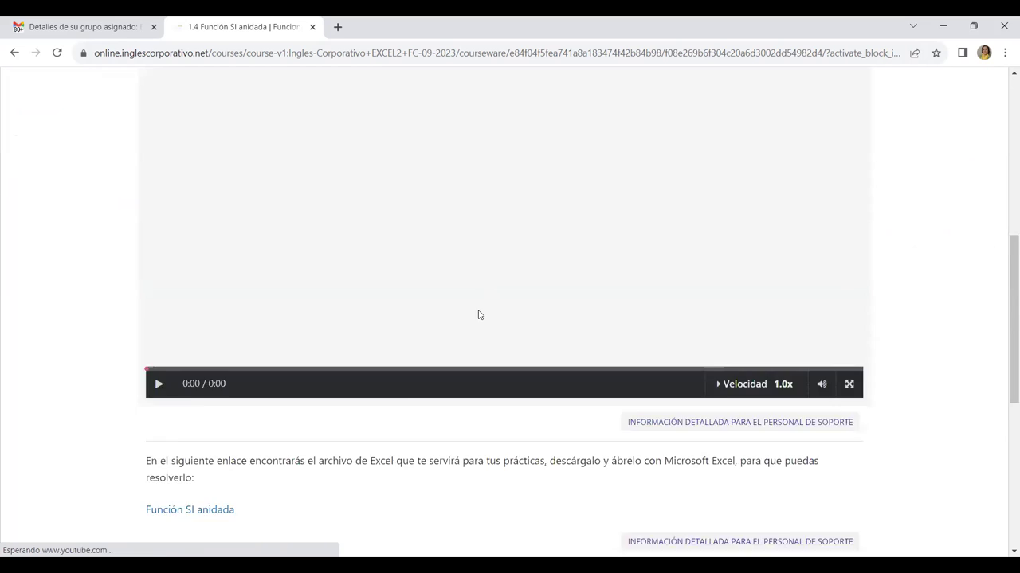
pyautogui.scroll(-1, 478, 315)
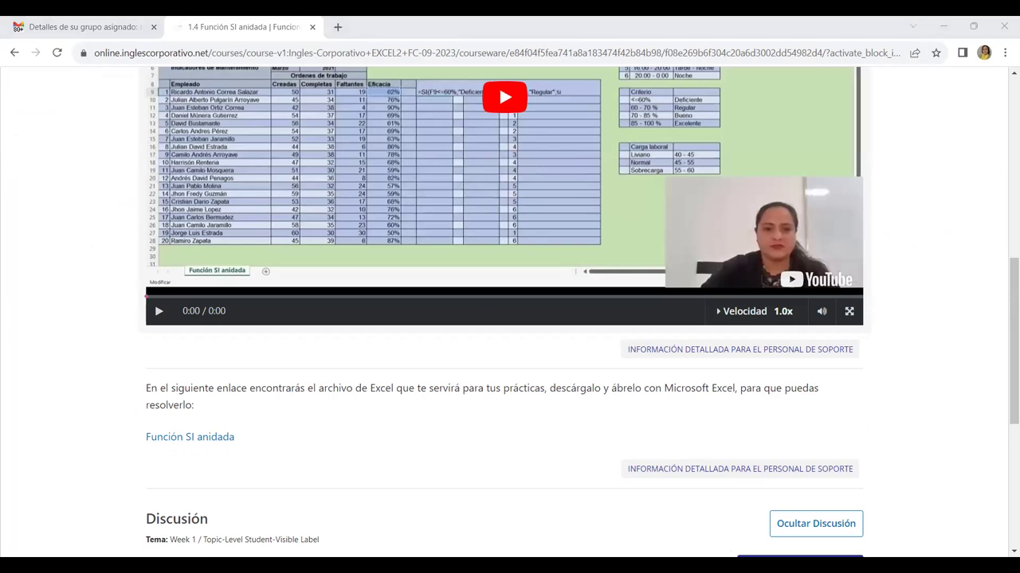
pyautogui.click(745, 311)
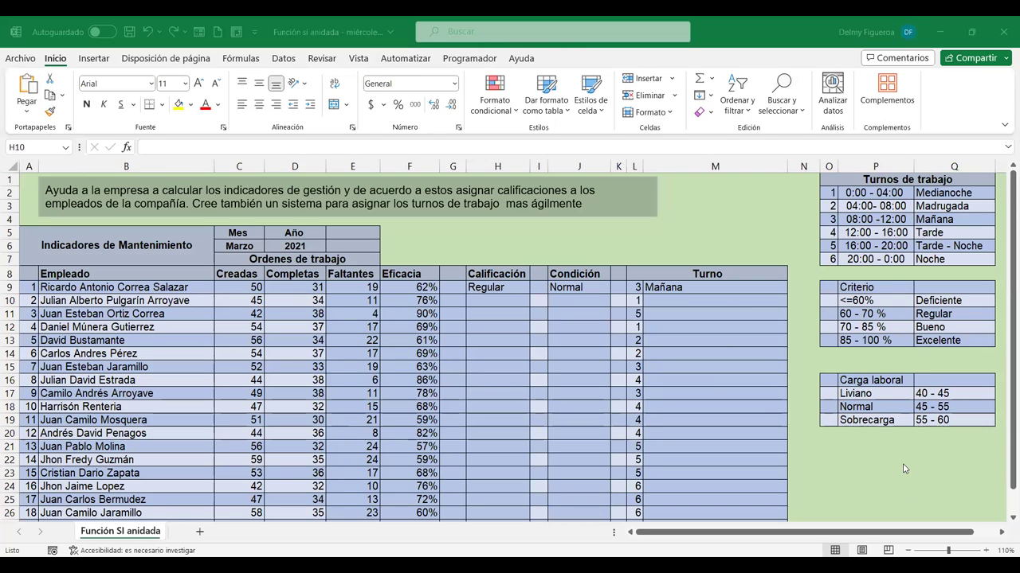
# Compare H9's Calificación formula with the <=60% threshold in P10 and the Deficiente and Regular labels, then edit H9
pyautogui.click(598, 246)
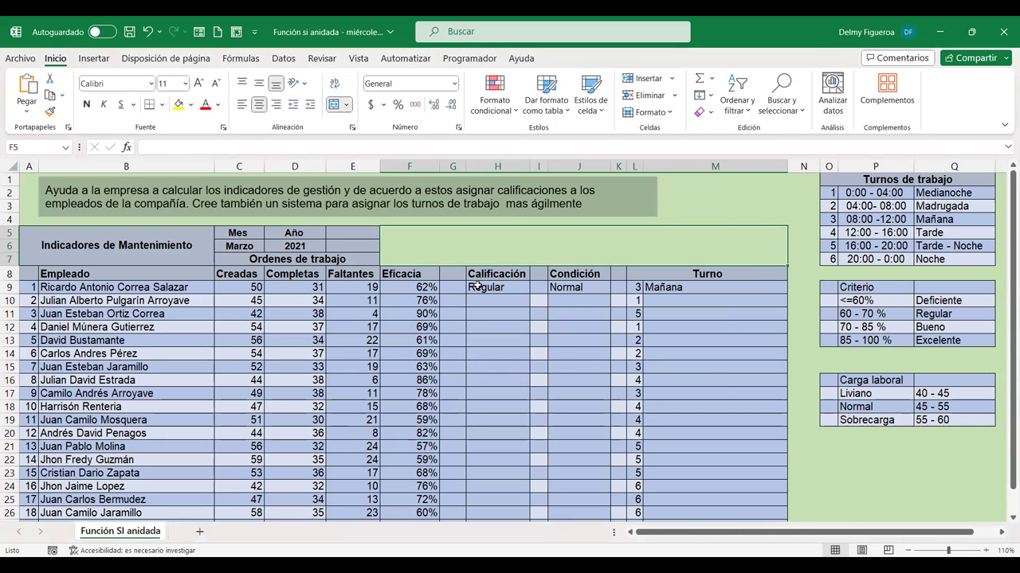
pyautogui.click(491, 284)
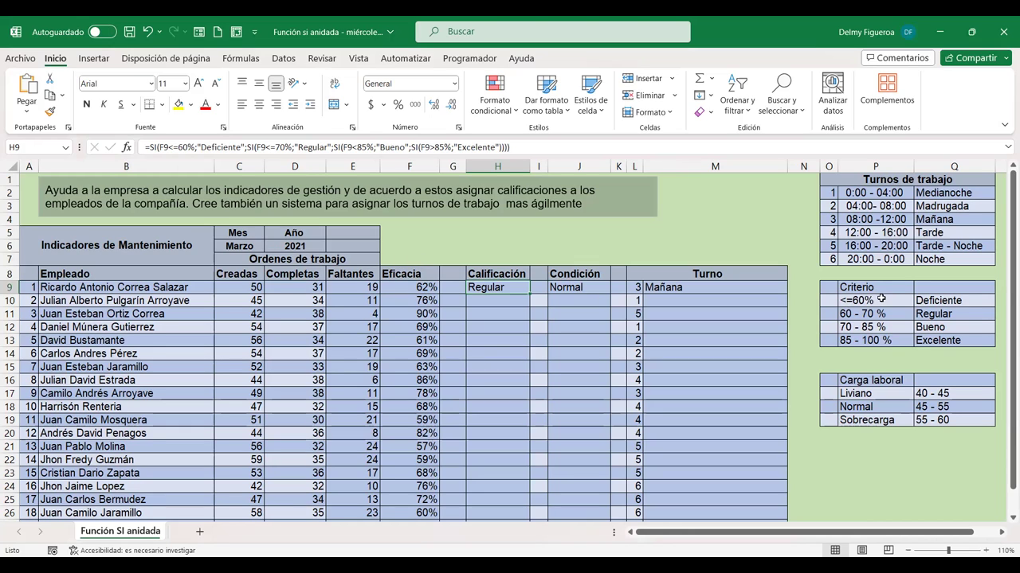
pyautogui.click(880, 300)
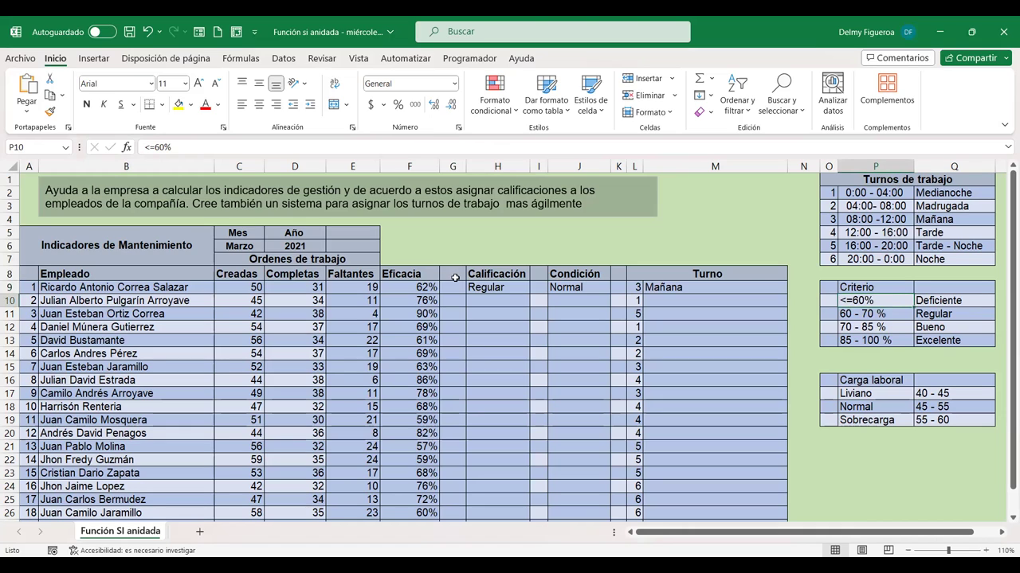
pyautogui.click(515, 288)
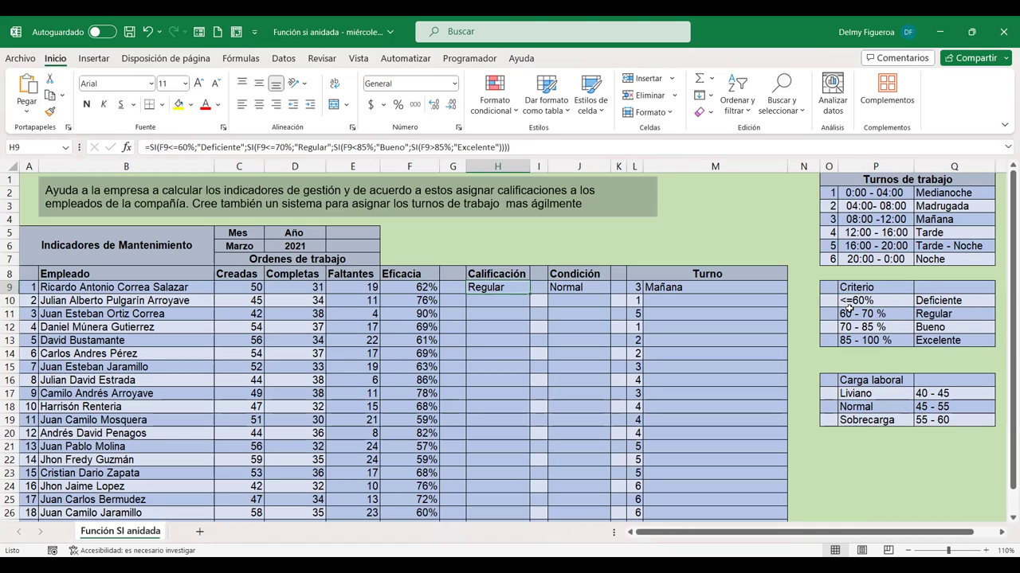
pyautogui.click(957, 299)
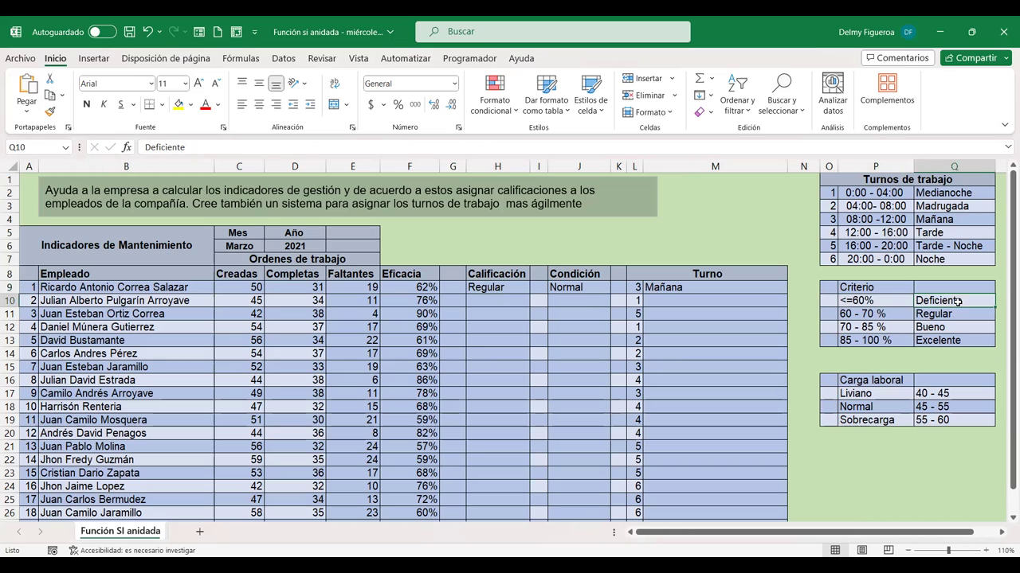
pyautogui.click(945, 314)
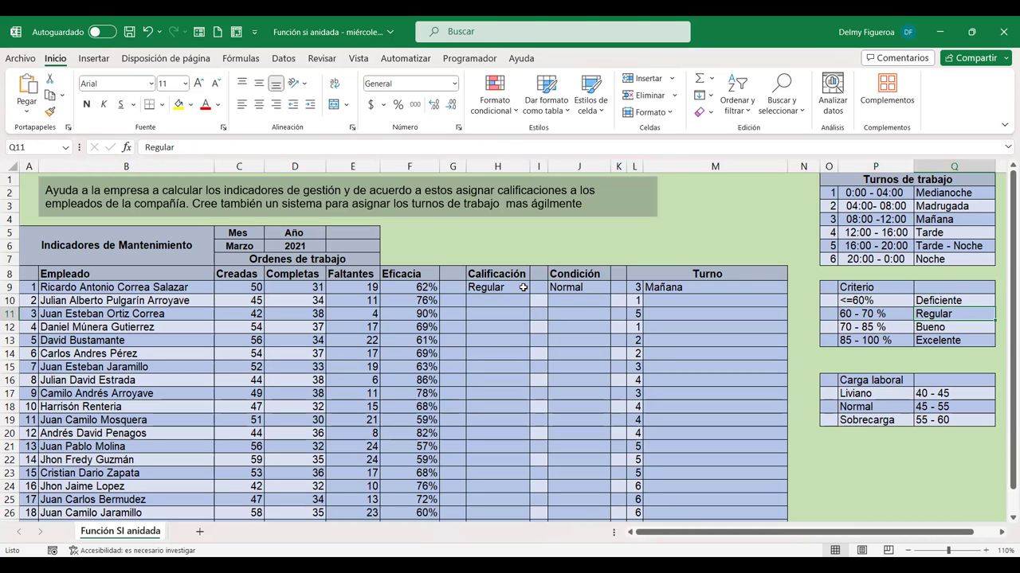
pyautogui.click(513, 285)
pyautogui.doubleClick(514, 286)
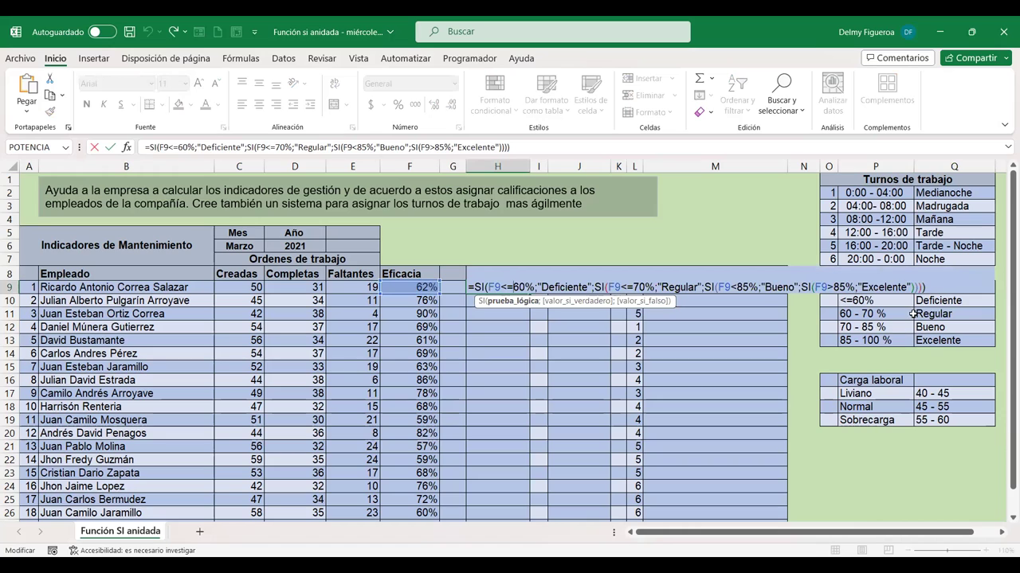
# Review the Deficiente result and 70% condition, then enter H9's formula as plain text
pyautogui.click(577, 287)
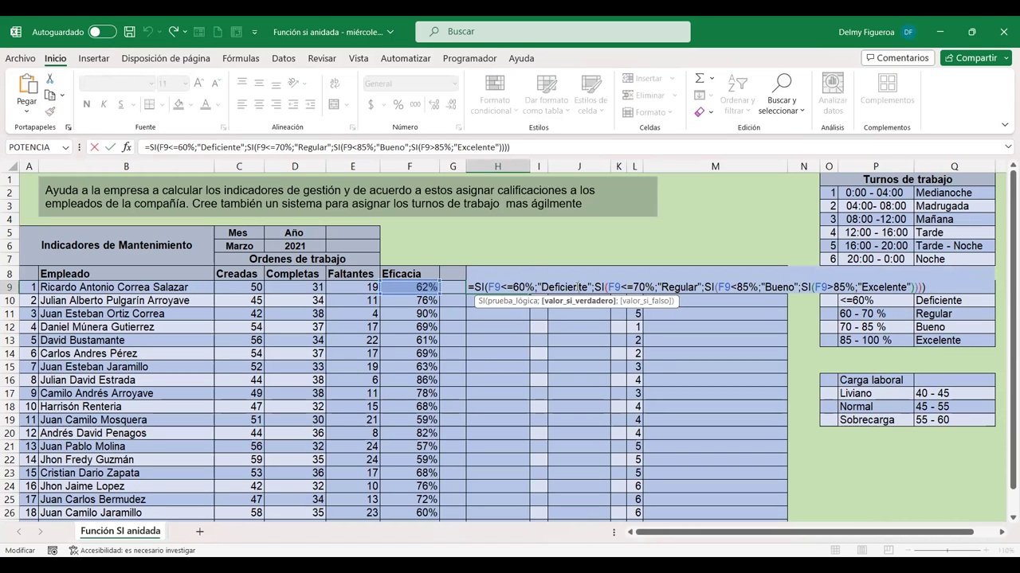
pyautogui.click(656, 287)
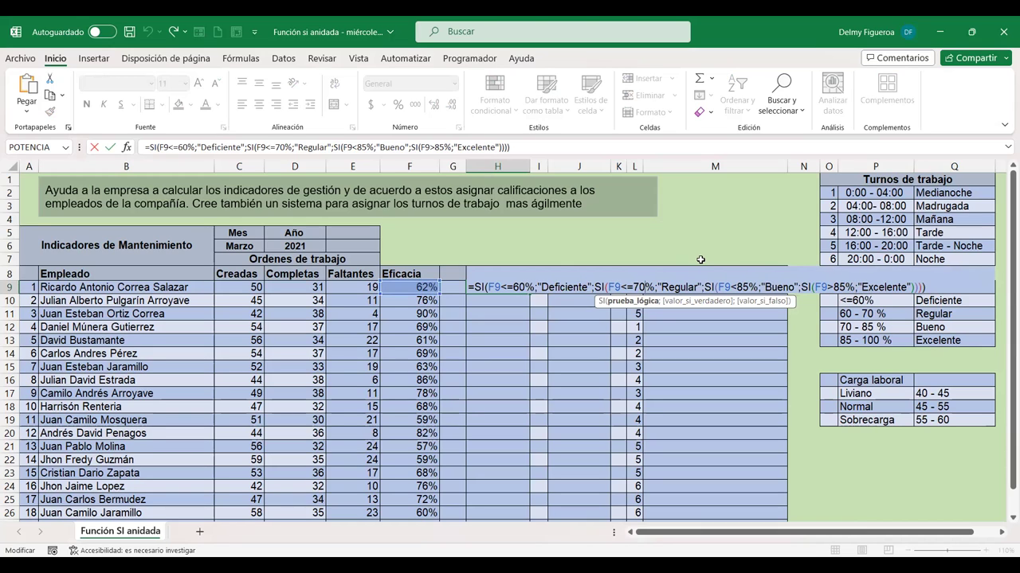
pyautogui.press('End')
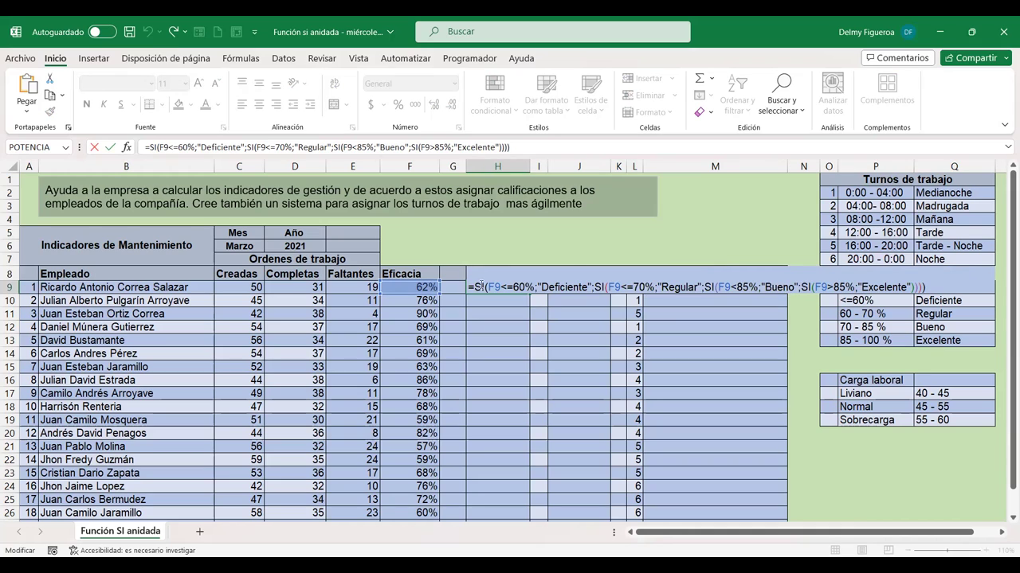
pyautogui.press('Return')
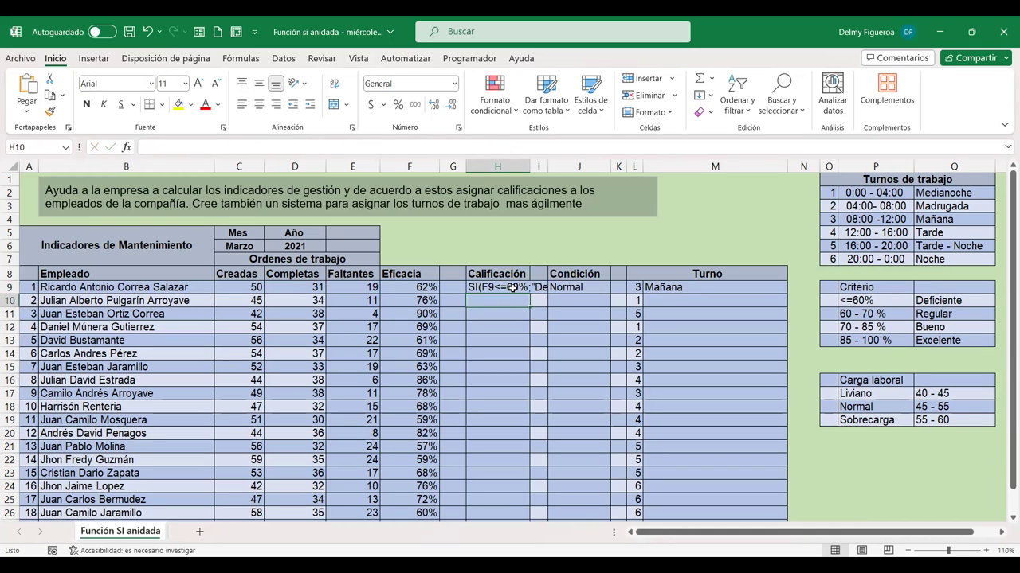
# Select and copy the full formula text in H9, leaving the cell unchanged
pyautogui.doubleClick(507, 288)
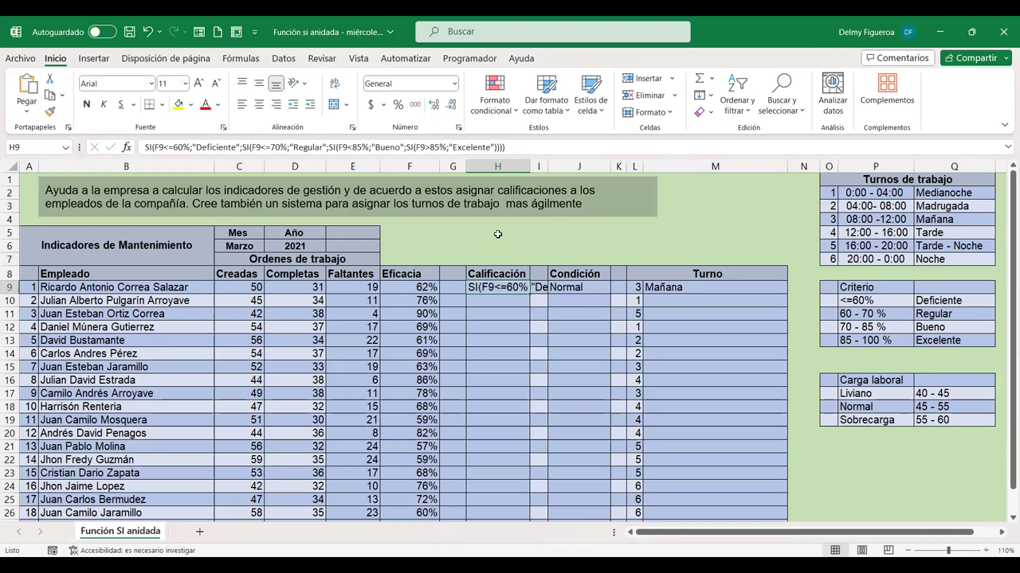
pyautogui.press('Home')
pyautogui.hotkey('shift', 'End')
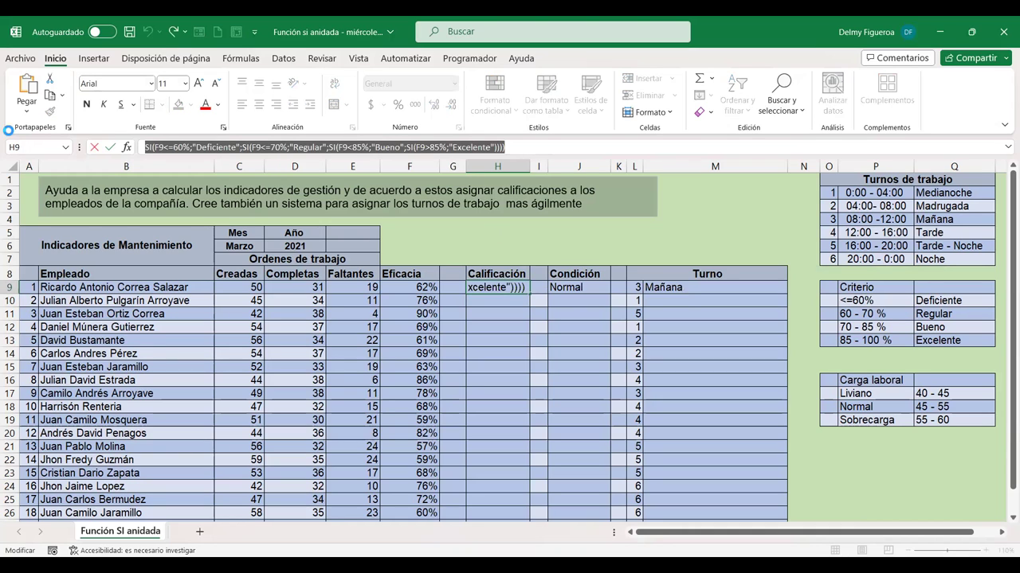
pyautogui.click(523, 299)
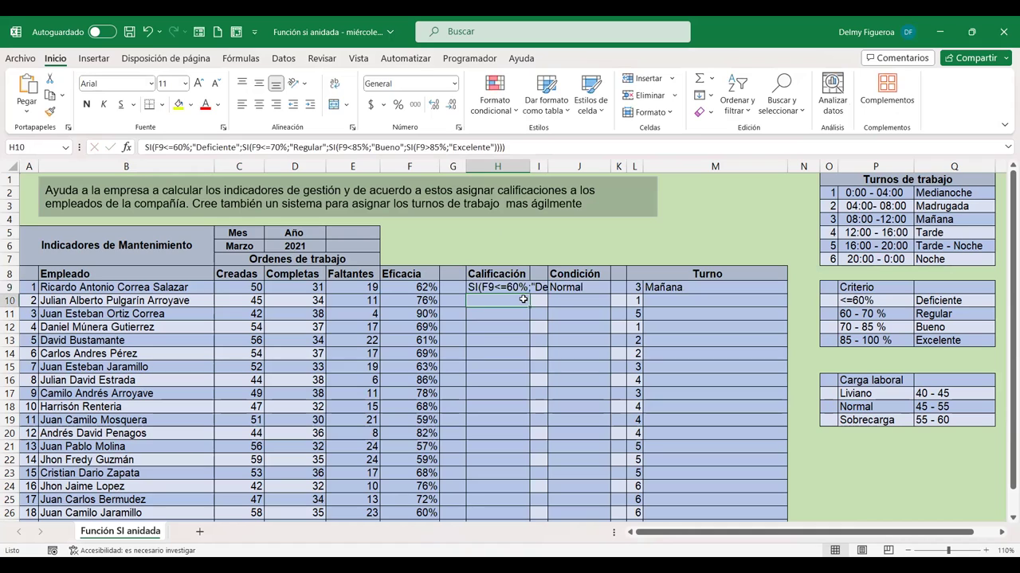
pyautogui.click(492, 255)
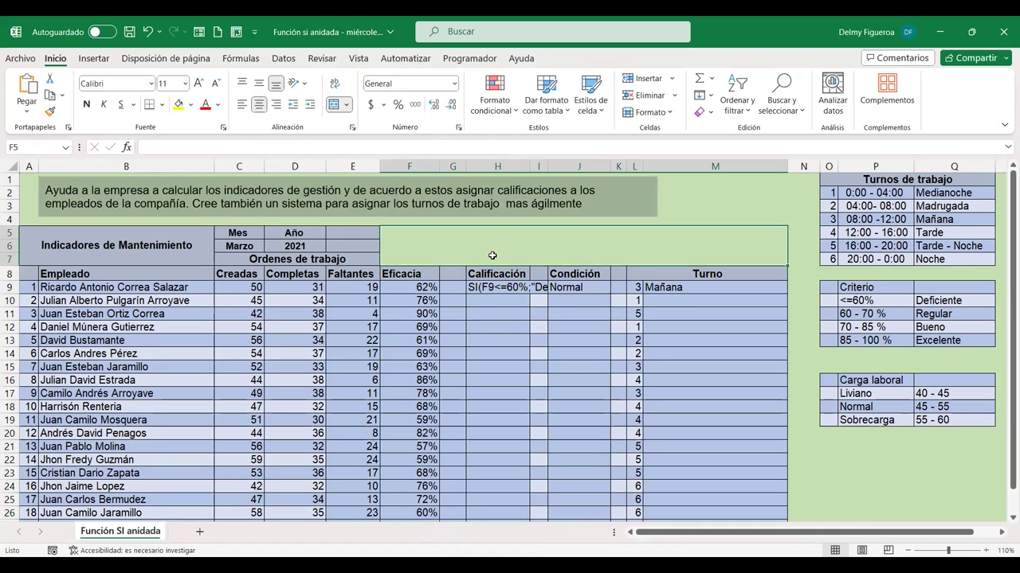
# Try pasting the formula text into merged cell F5, dismissing the size-mismatch and merged-cell warnings
pyautogui.hotkey('ctrl', 'v')
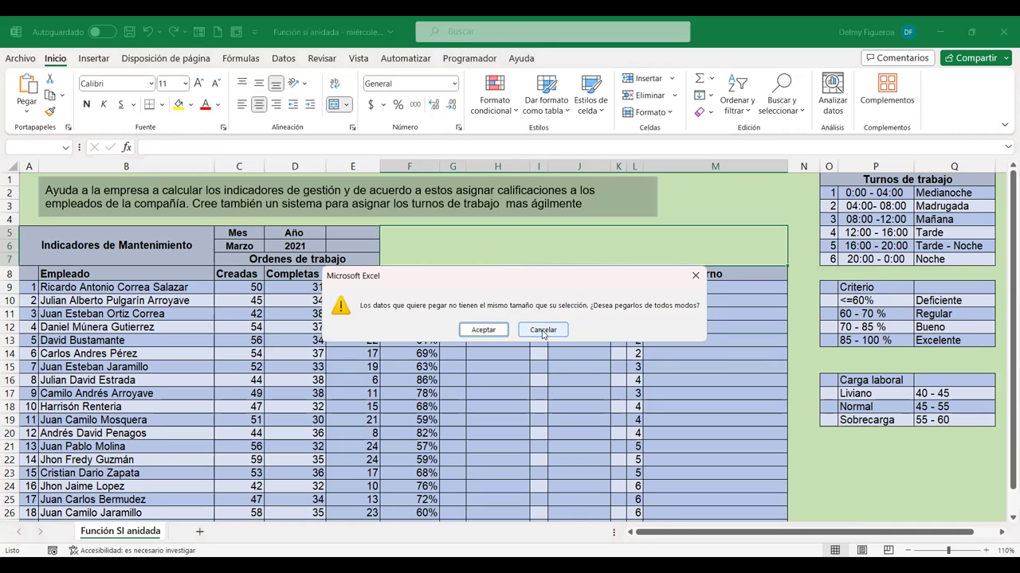
pyautogui.click(541, 330)
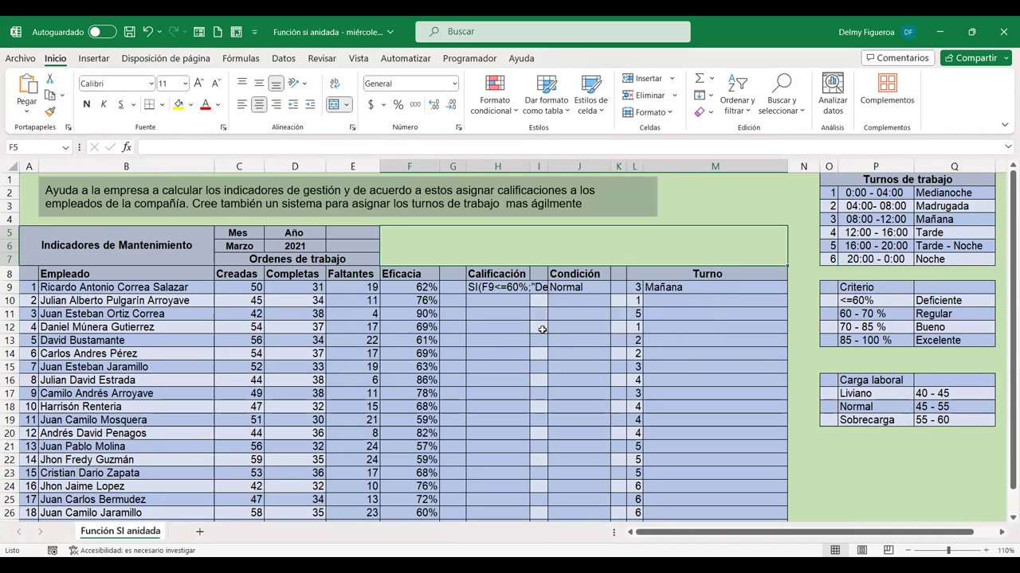
pyautogui.hotkey('ctrl', 'v')
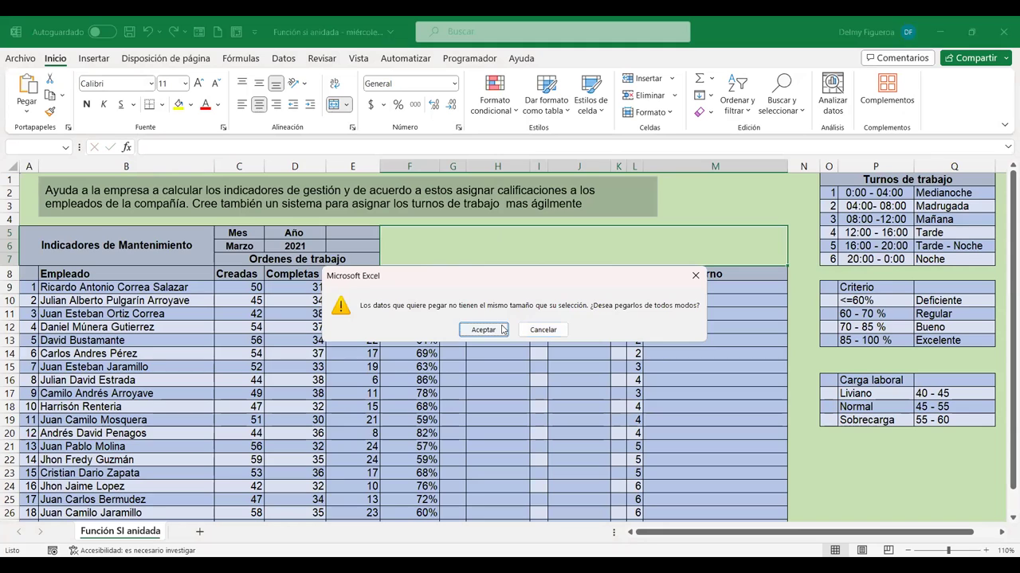
pyautogui.click(502, 330)
pyautogui.click(500, 325)
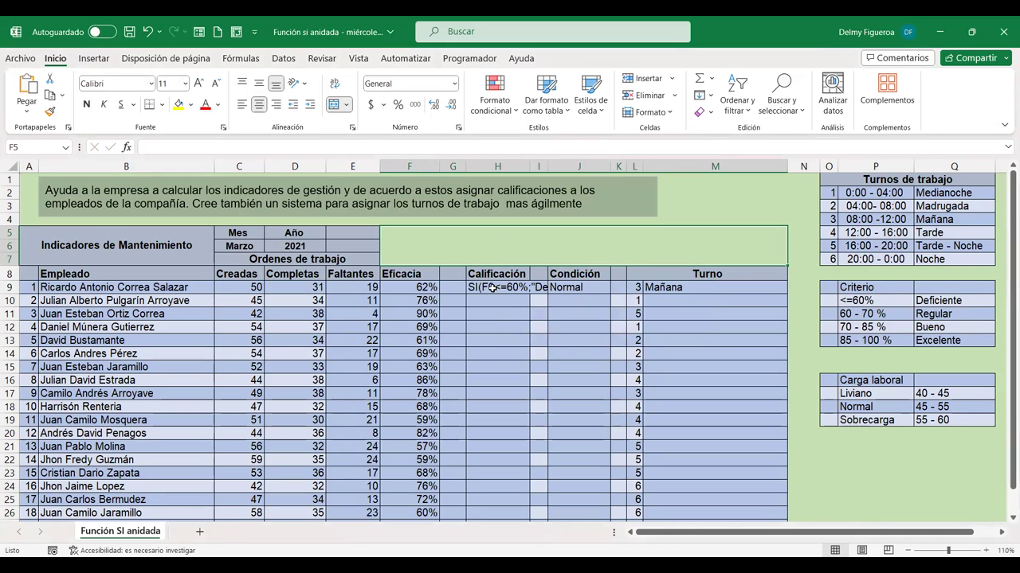
# Copy H9's formula text from the formula bar and paste it into empty cell O21
pyautogui.click(492, 288)
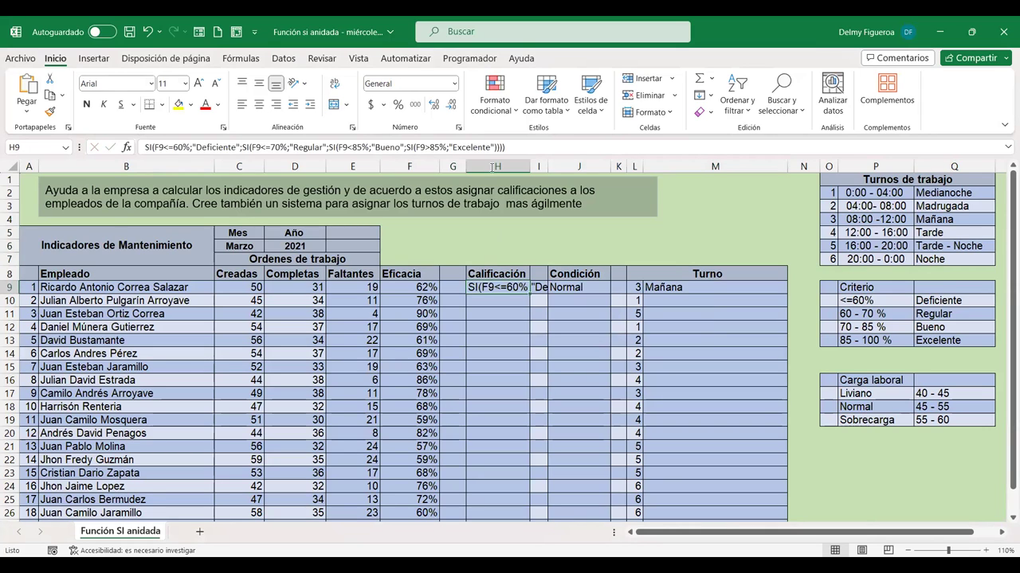
pyautogui.tripleClick(521, 147)
pyautogui.hotkey('ctrl', 'c')
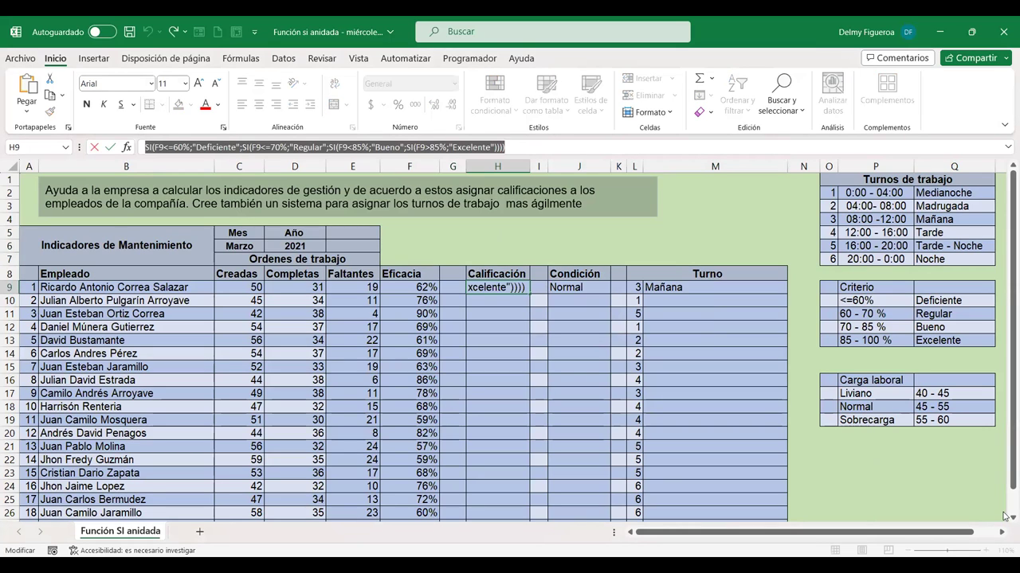
pyautogui.press('Return')
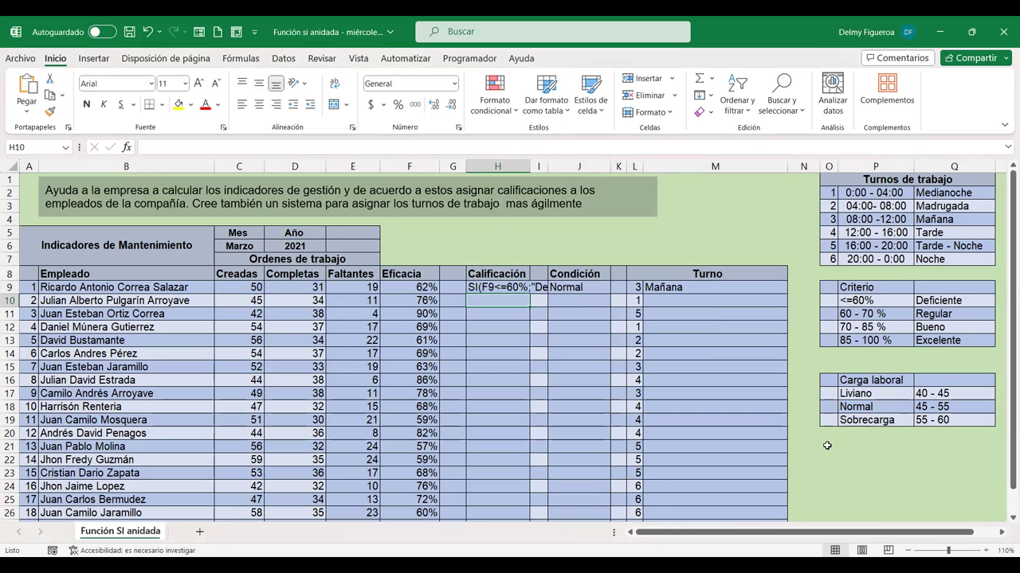
pyautogui.click(827, 445)
pyautogui.hotkey('ctrl', 'v')
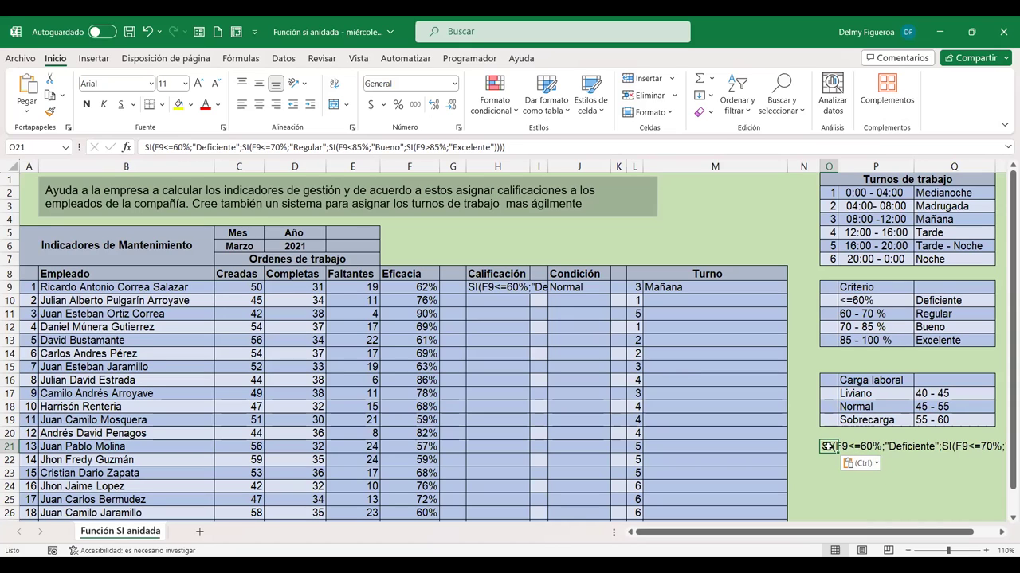
# Edit O21's pasted text, cutting the portion before the 70% condition
pyautogui.doubleClick(828, 447)
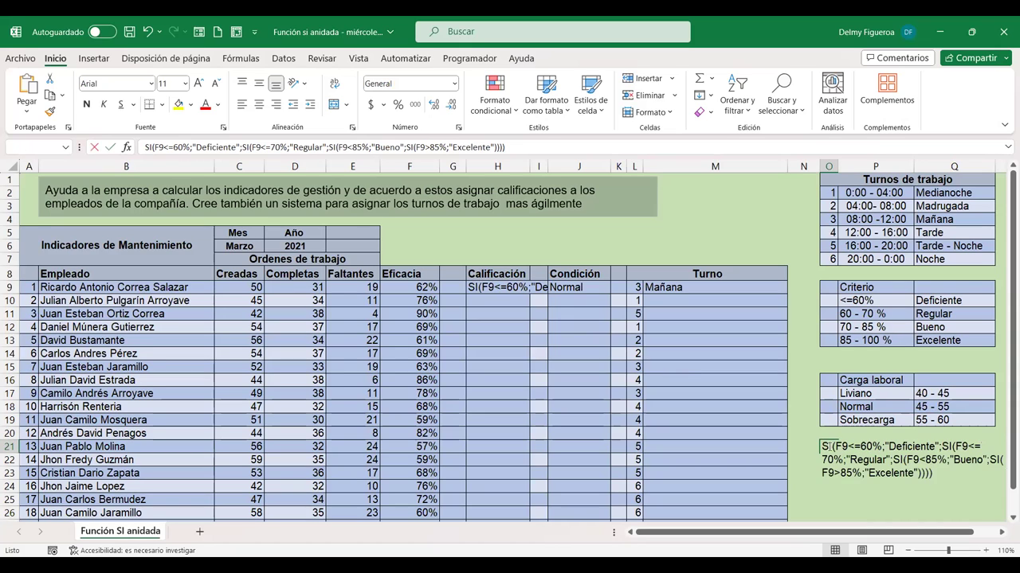
pyautogui.click(976, 448)
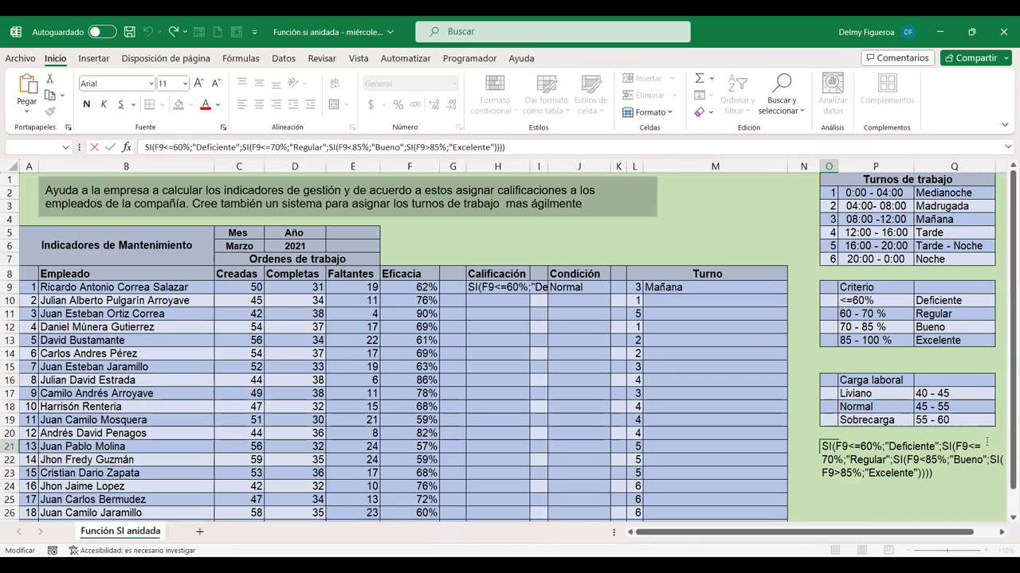
pyautogui.press('Escape')
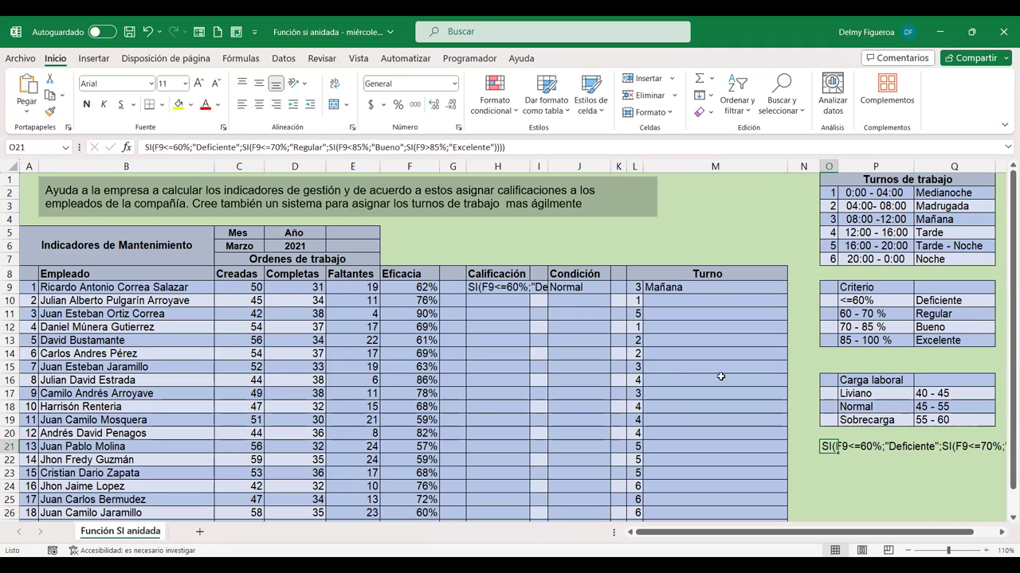
pyautogui.doubleClick(825, 447)
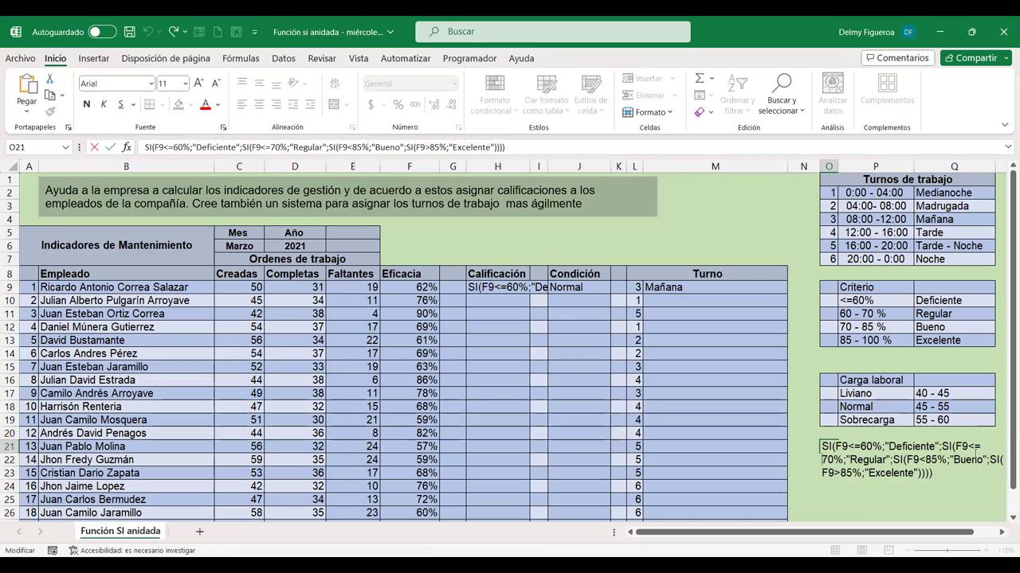
pyautogui.click(833, 460)
pyautogui.hotkey('ctrl', 'x')
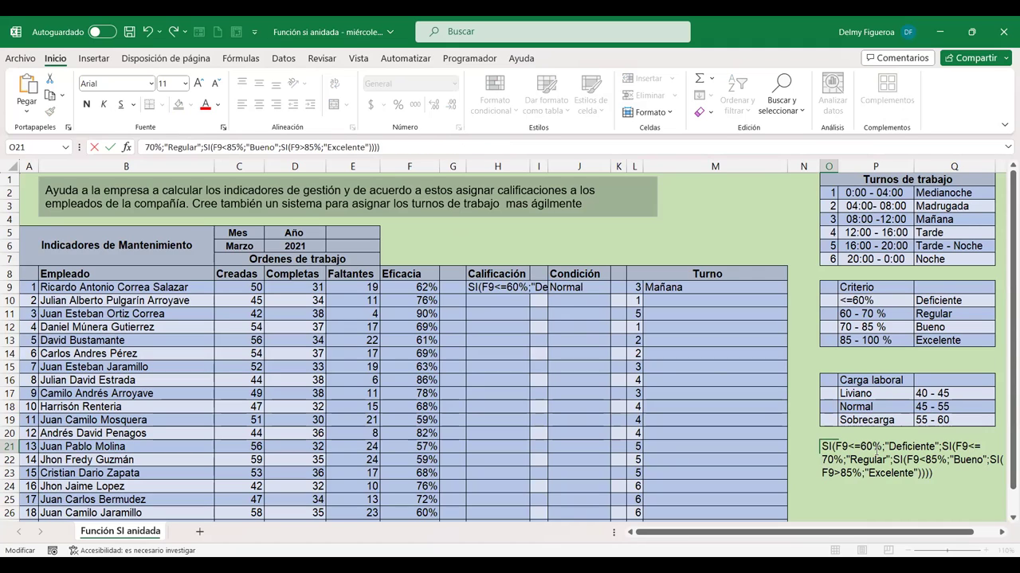
pyautogui.click(814, 473)
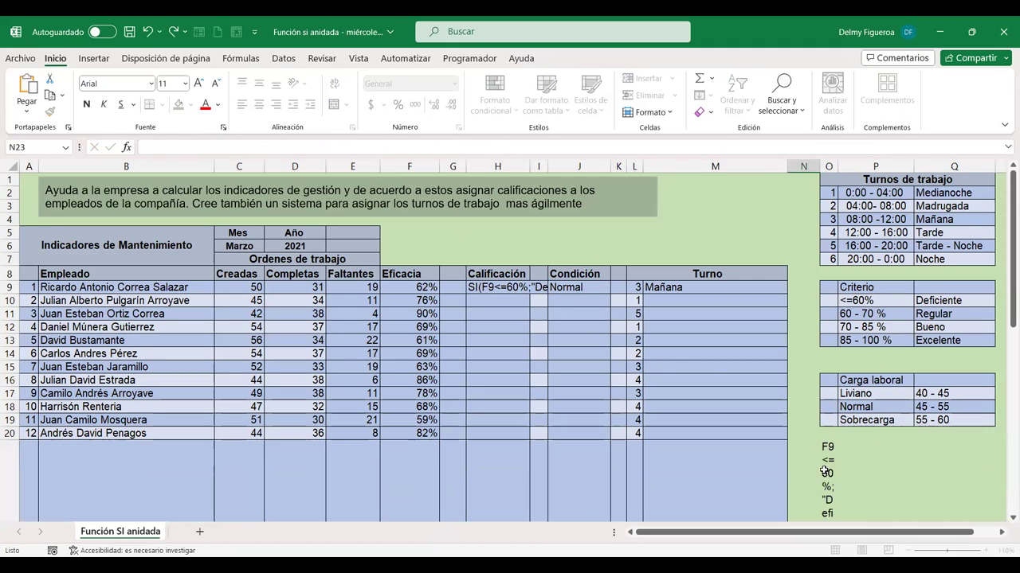
pyautogui.click(832, 448)
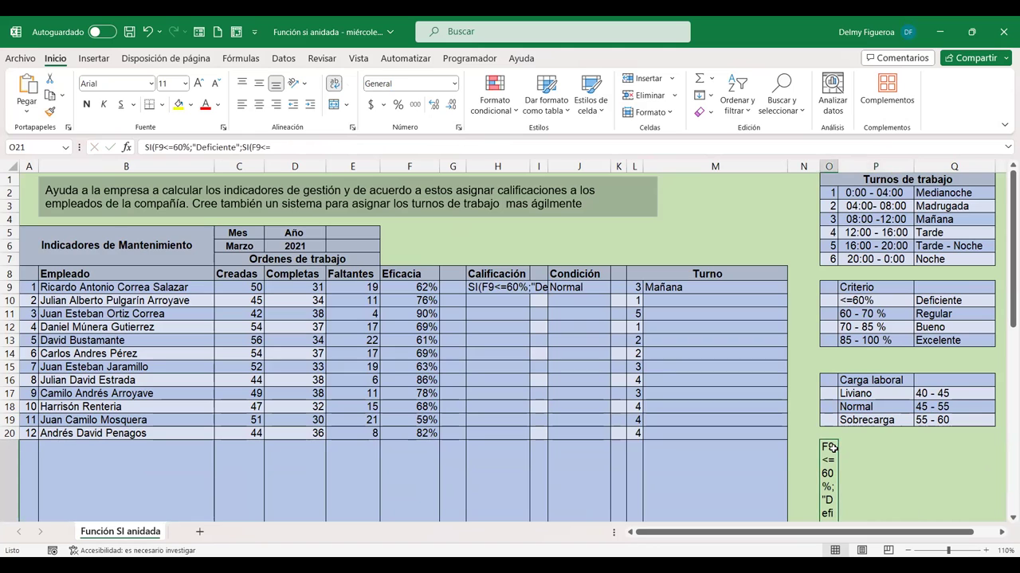
# Undo the cut, clear O21 entirely, and move from H9 down to H10
pyautogui.scroll(-6, 833, 448)
pyautogui.hotkey('ctrl', 'z')
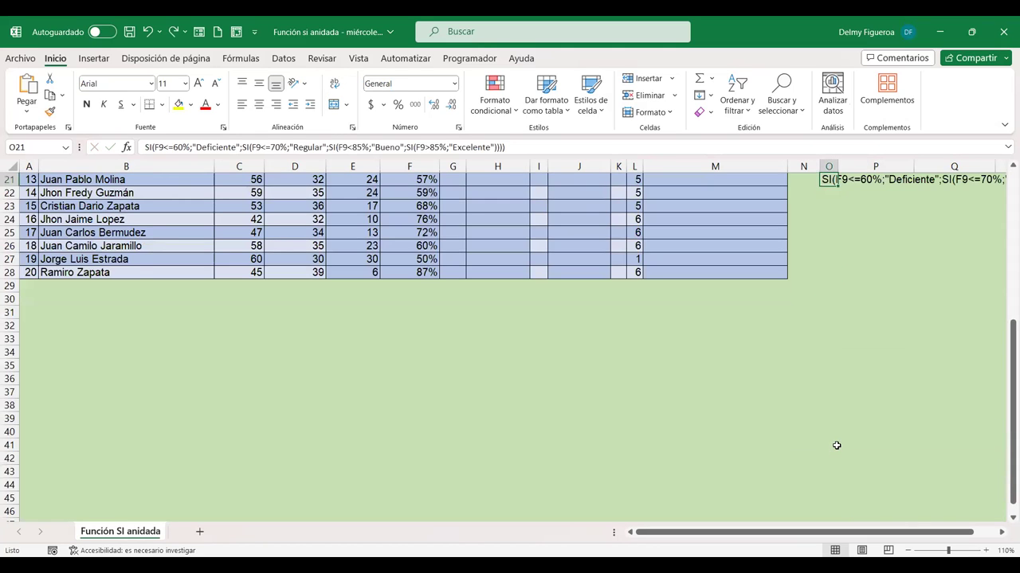
pyautogui.scroll(3, 836, 449)
pyautogui.scroll(4, 837, 445)
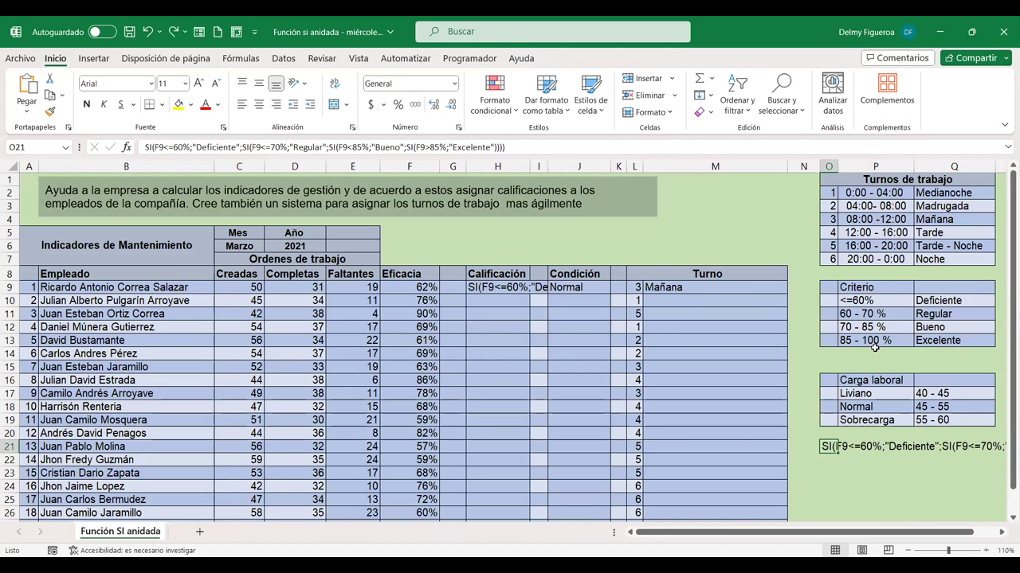
pyautogui.press('Delete')
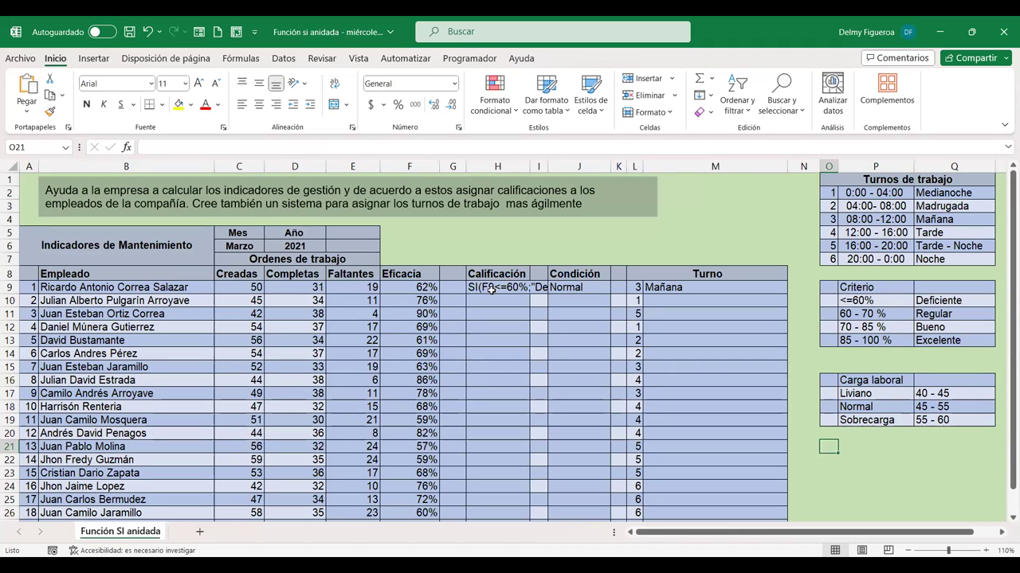
pyautogui.click(491, 288)
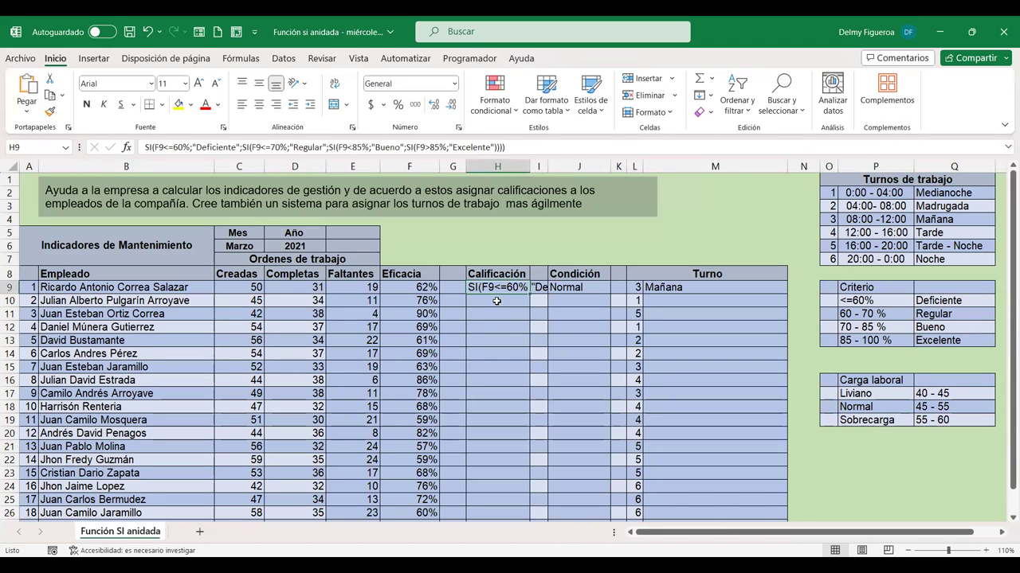
pyautogui.click(497, 301)
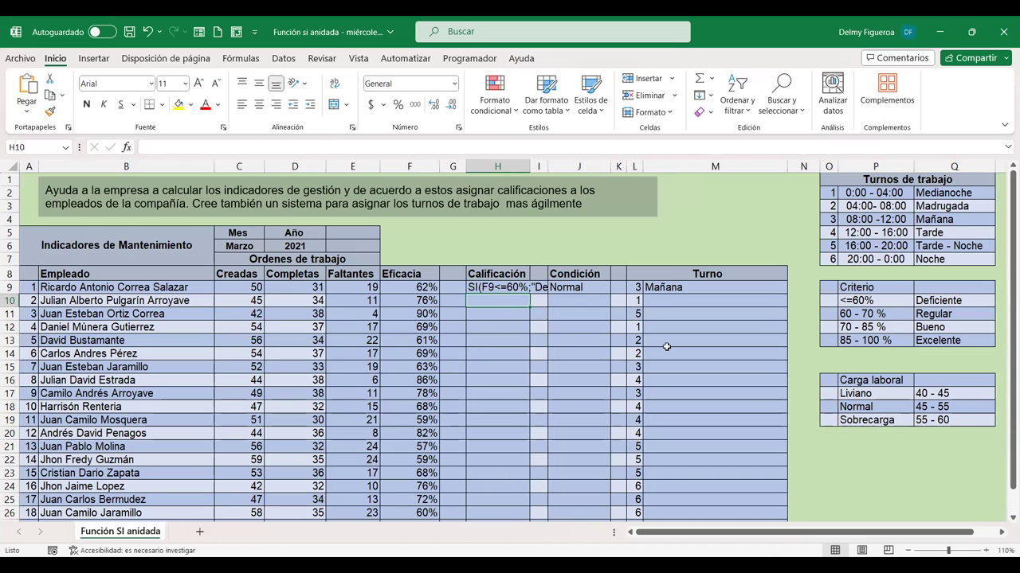
# Start H10's formula as =SI(F10<=60%;"Deficiente"; using the SI autocomplete and clicking F10
pyautogui.write('=')
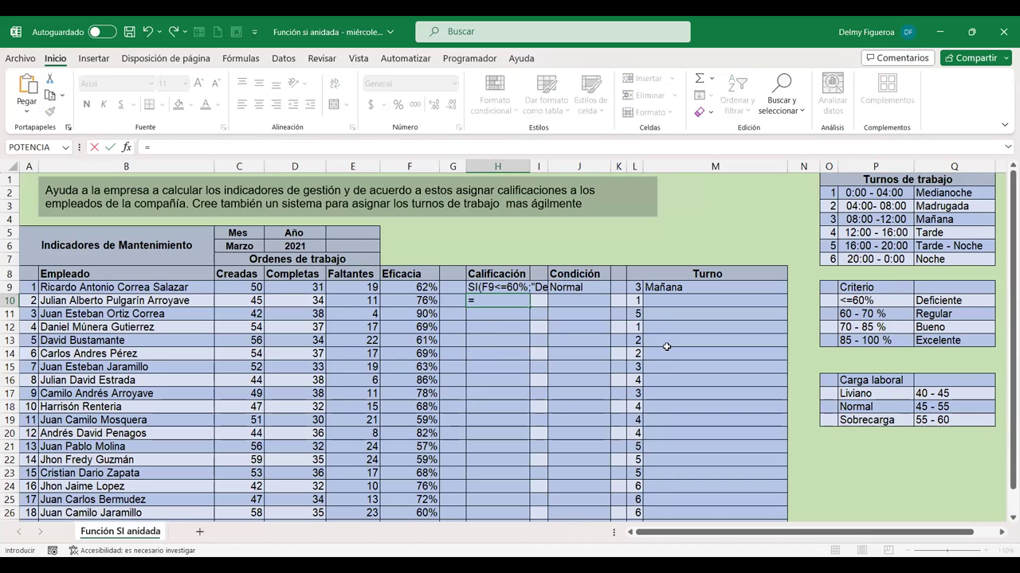
pyautogui.write('si')
pyautogui.doubleClick(503, 316)
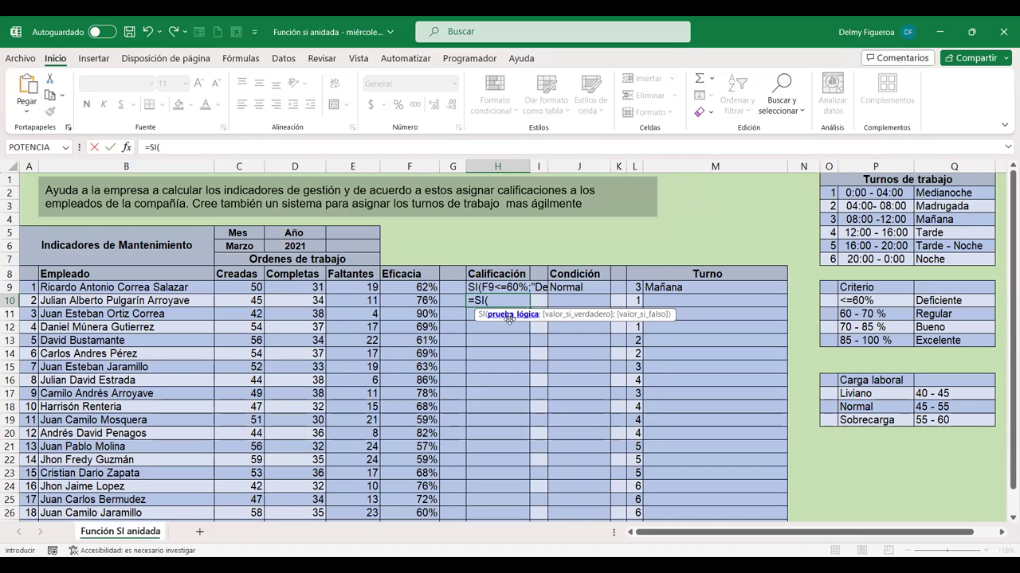
pyautogui.click(407, 299)
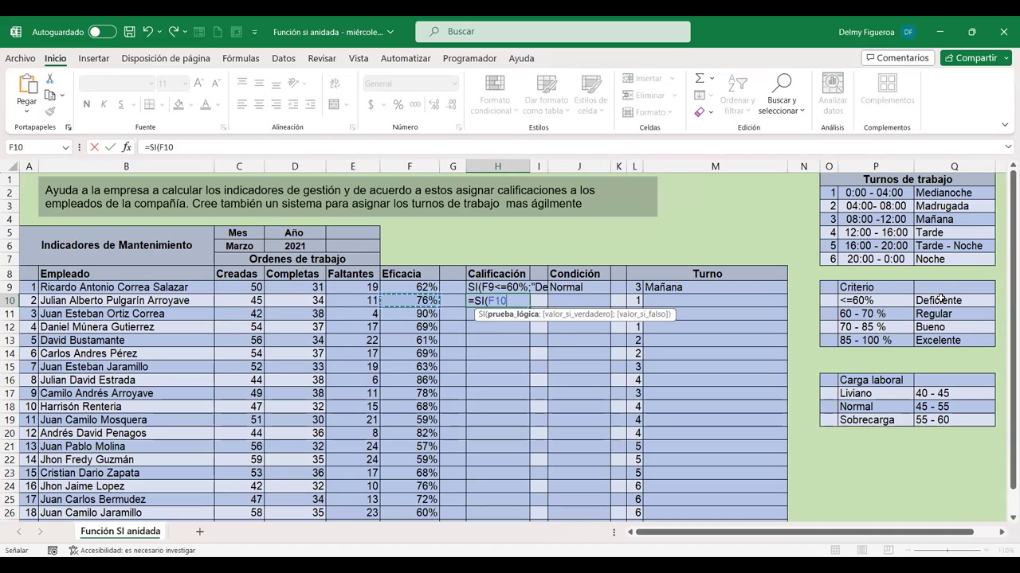
pyautogui.write('<=60')
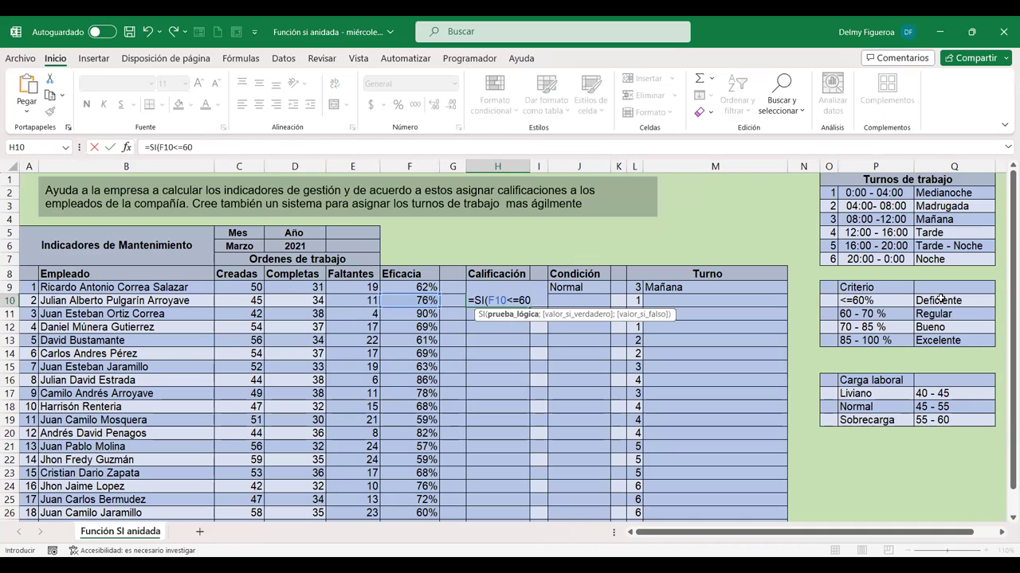
pyautogui.write('%')
pyautogui.write(';')
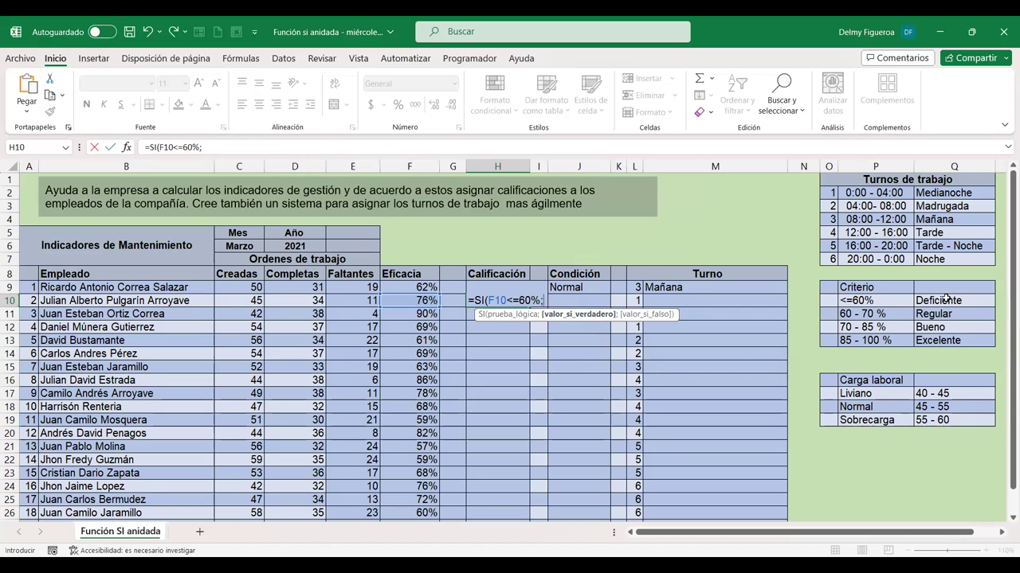
pyautogui.write('"Deficiente"')
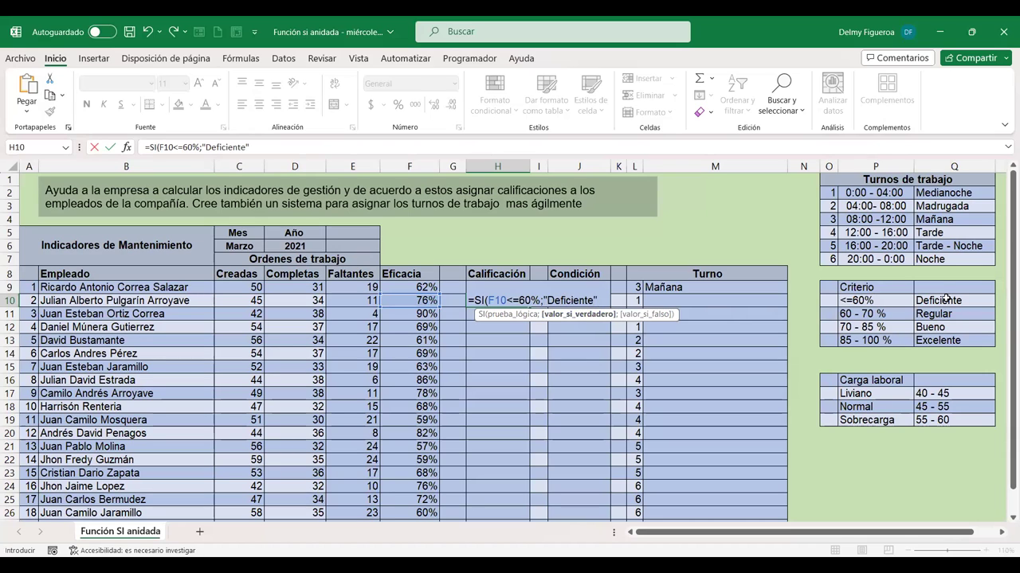
pyautogui.write(';')
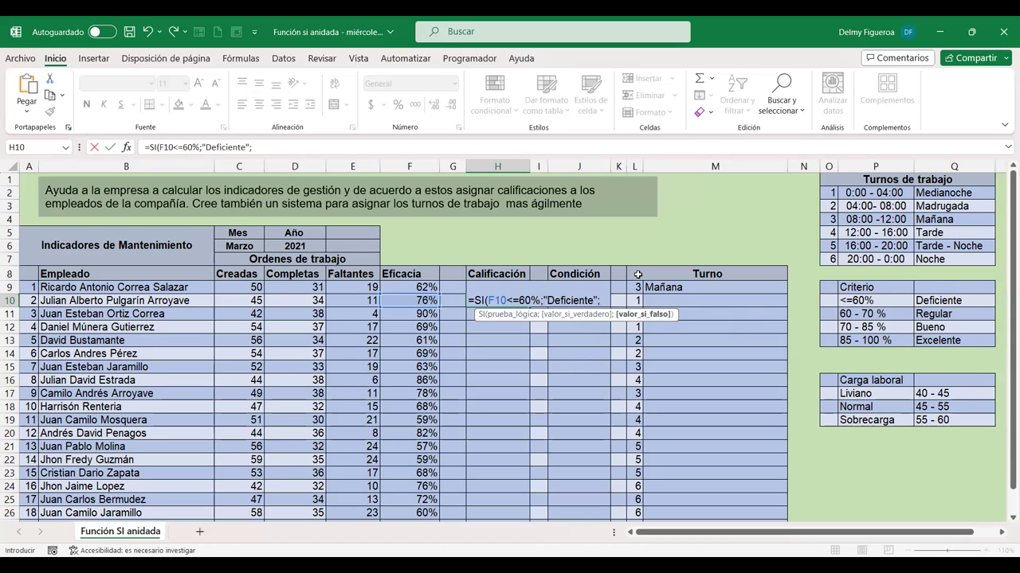
# Add the nested SI(F10<=70%;"Regular"; condition and open a third SI referencing F10
pyautogui.write('si')
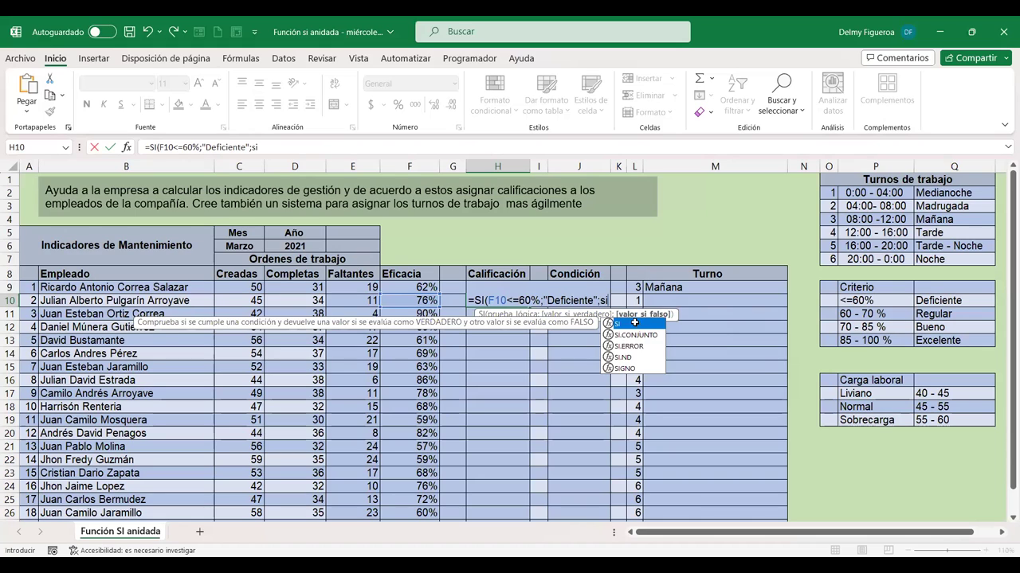
pyautogui.doubleClick(637, 325)
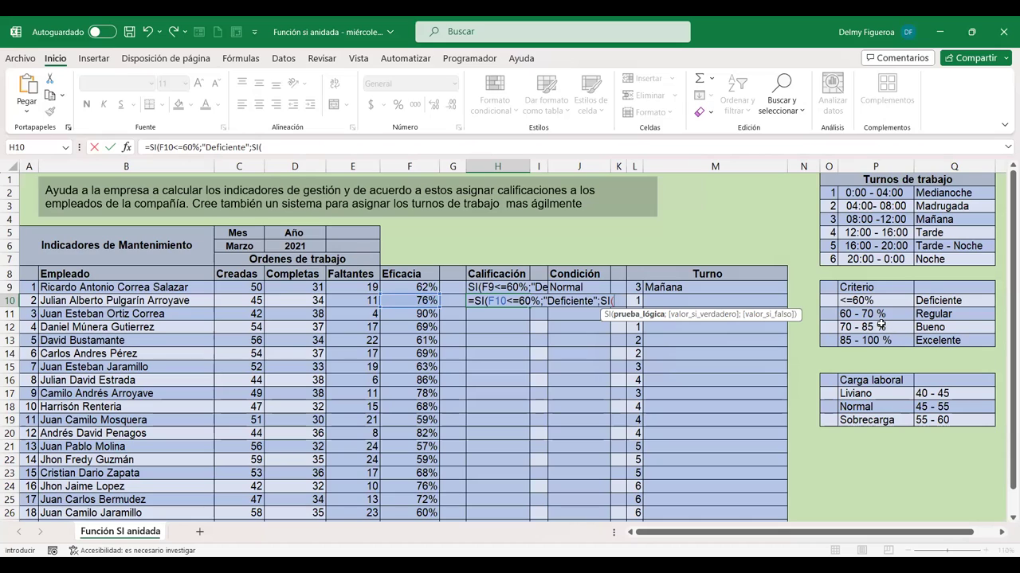
pyautogui.write('<')
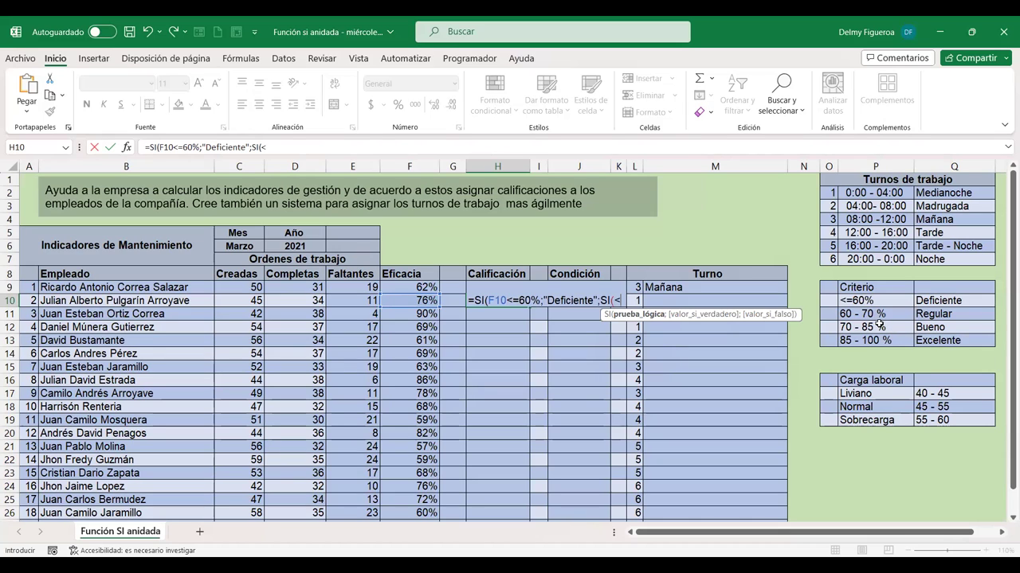
pyautogui.write('=7')
pyautogui.write('0%')
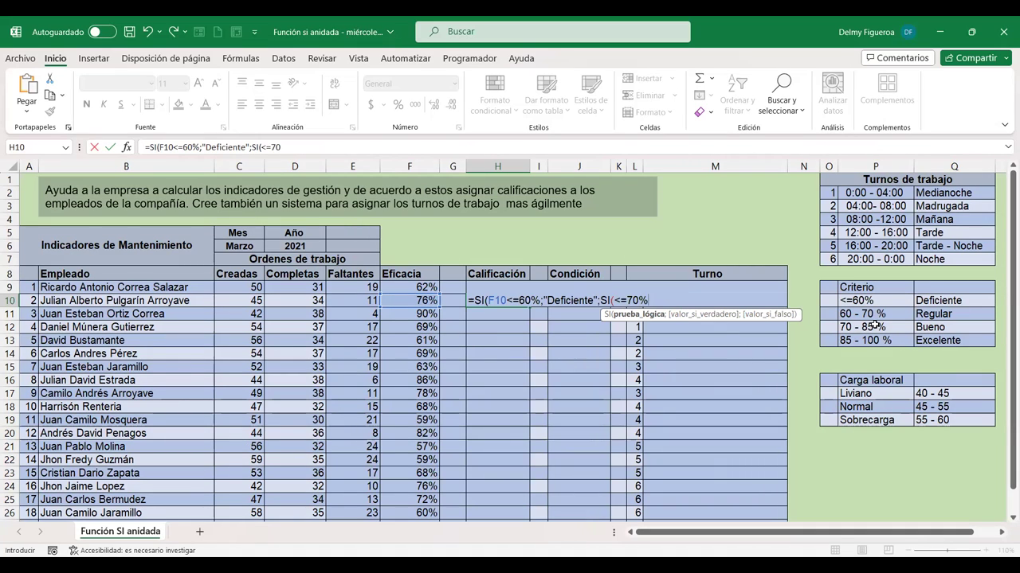
pyautogui.write(';"')
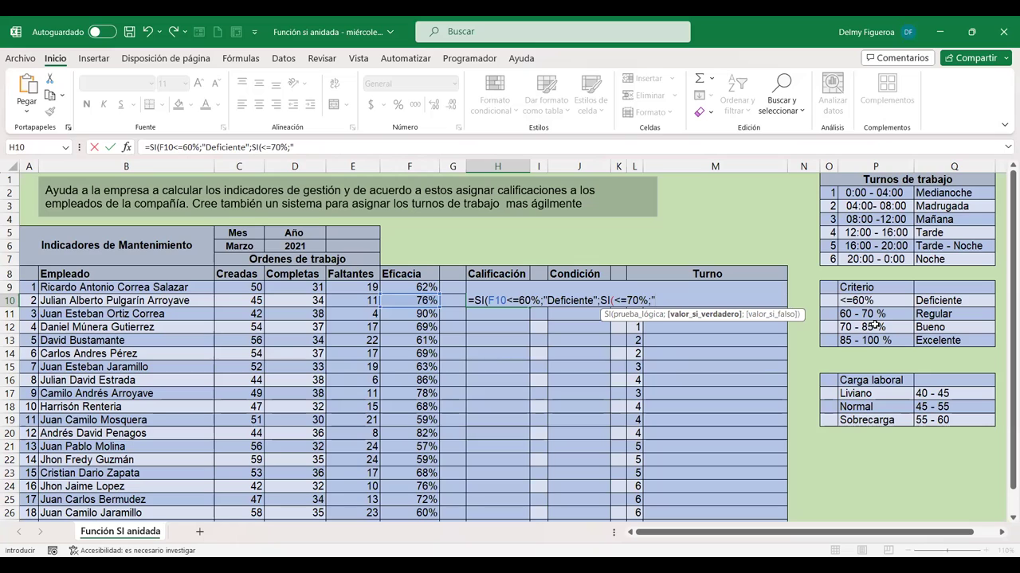
pyautogui.write('Regular"')
pyautogui.write(';')
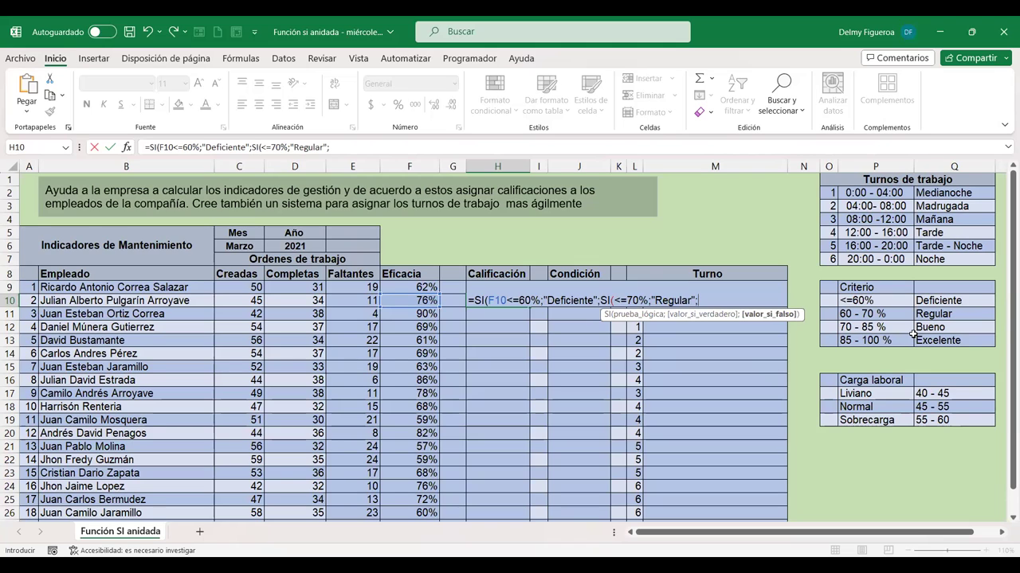
pyautogui.write('SI')
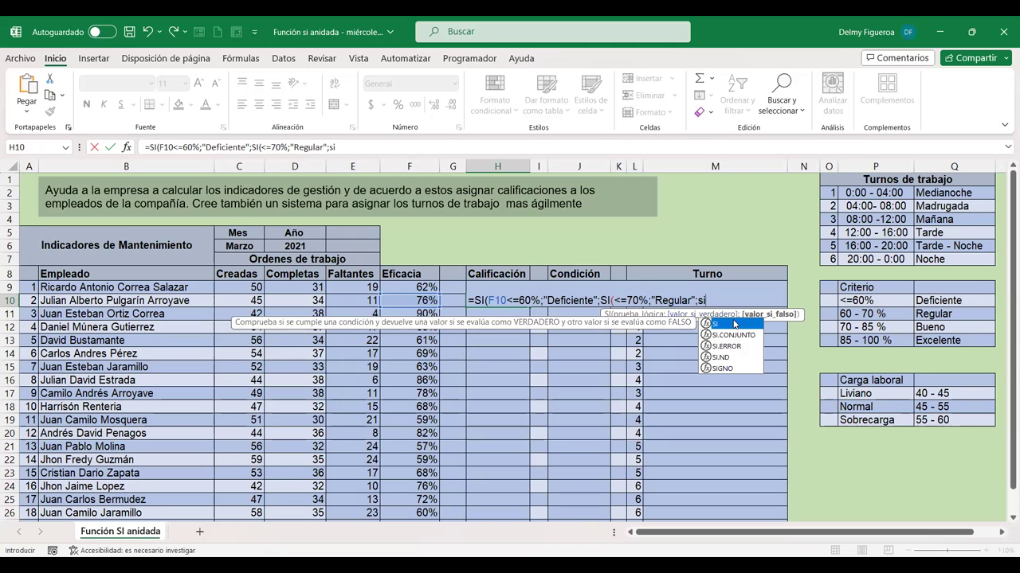
pyautogui.write('(')
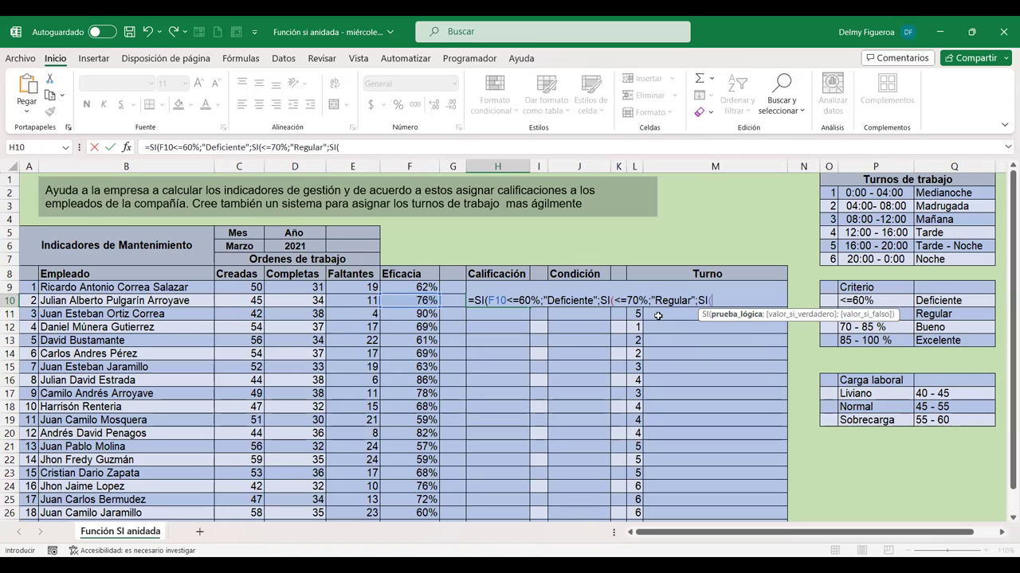
pyautogui.click(613, 300)
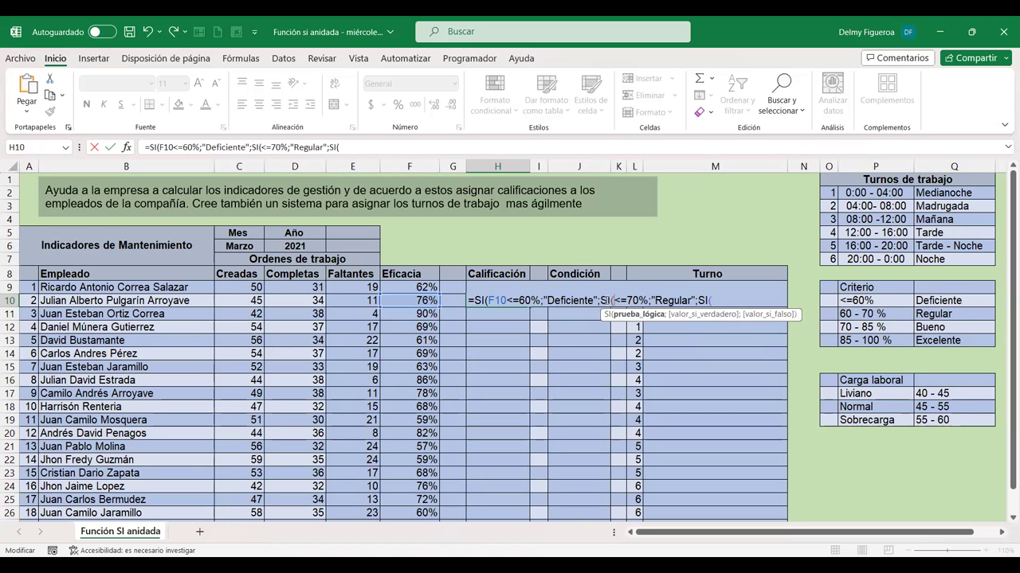
pyautogui.click(416, 300)
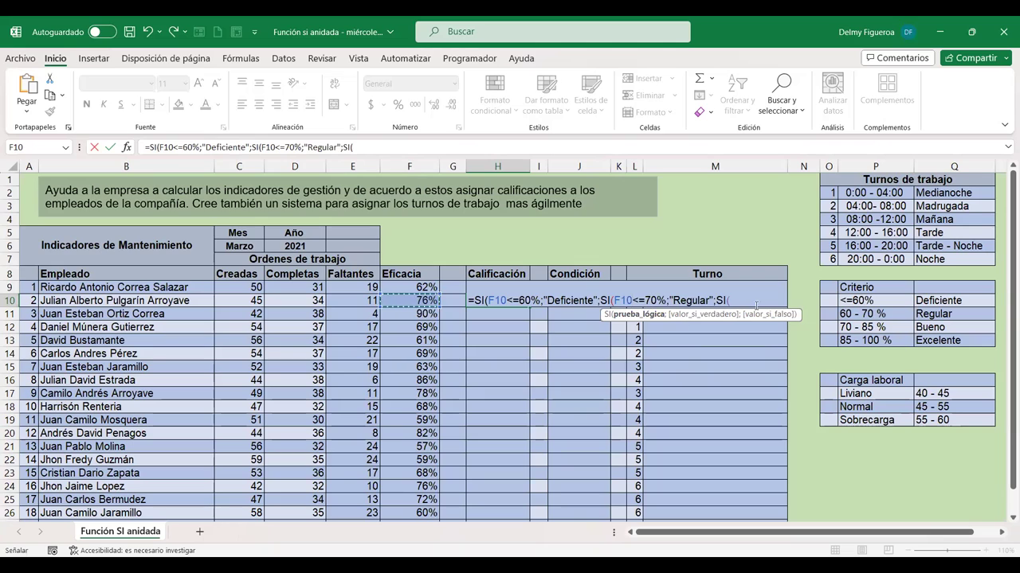
pyautogui.click(398, 301)
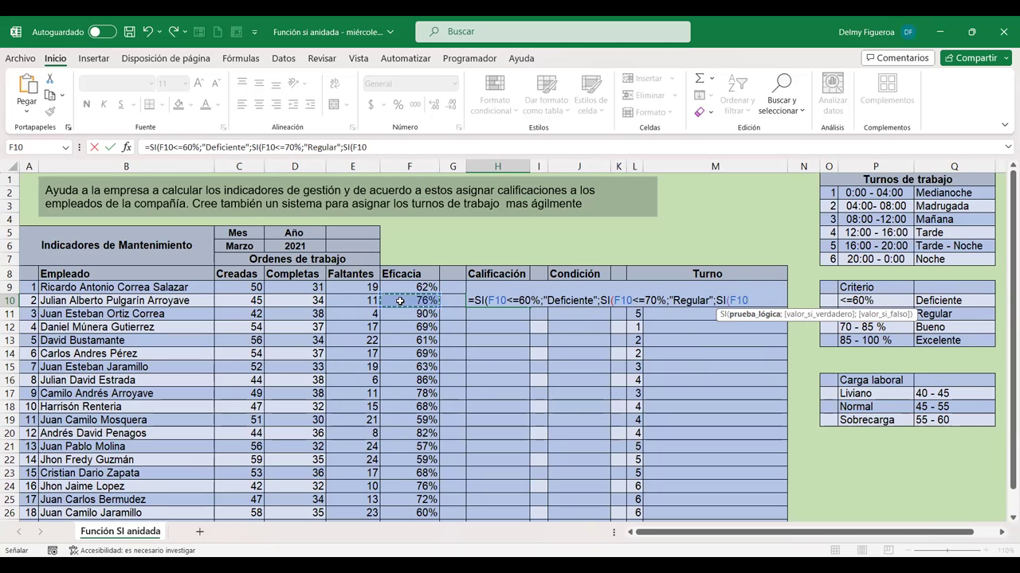
# Type <=85;"Bueno";"Excelente" as the third condition and fallback in H10's formula
pyautogui.write('<=85')
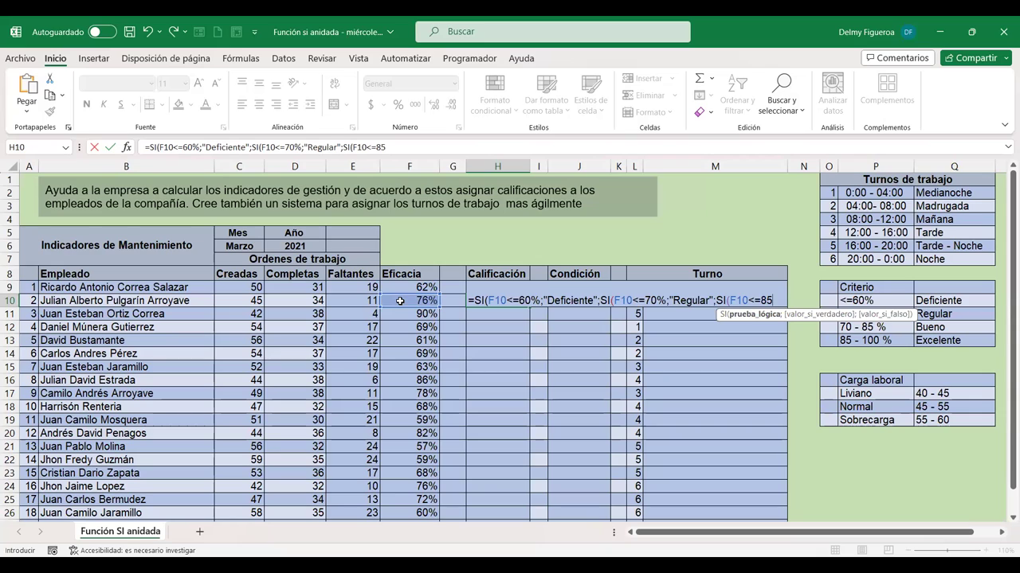
pyautogui.write(';"')
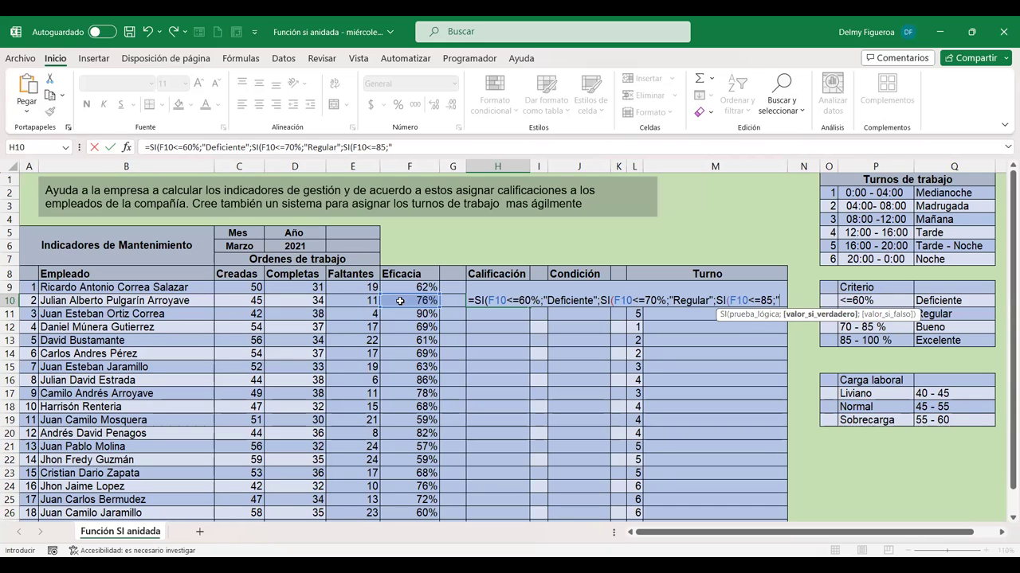
pyautogui.write('Bueno')
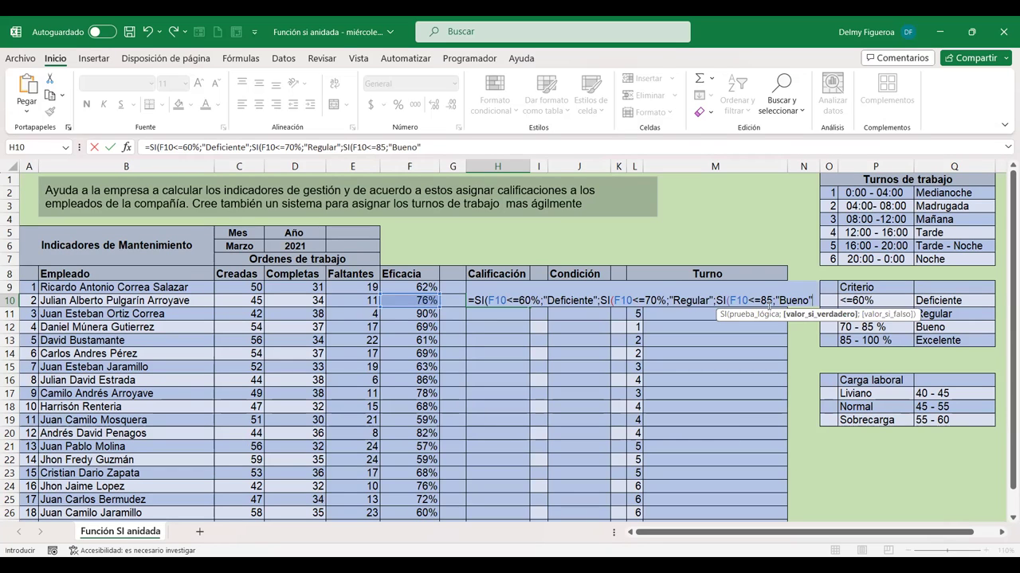
pyautogui.write(';')
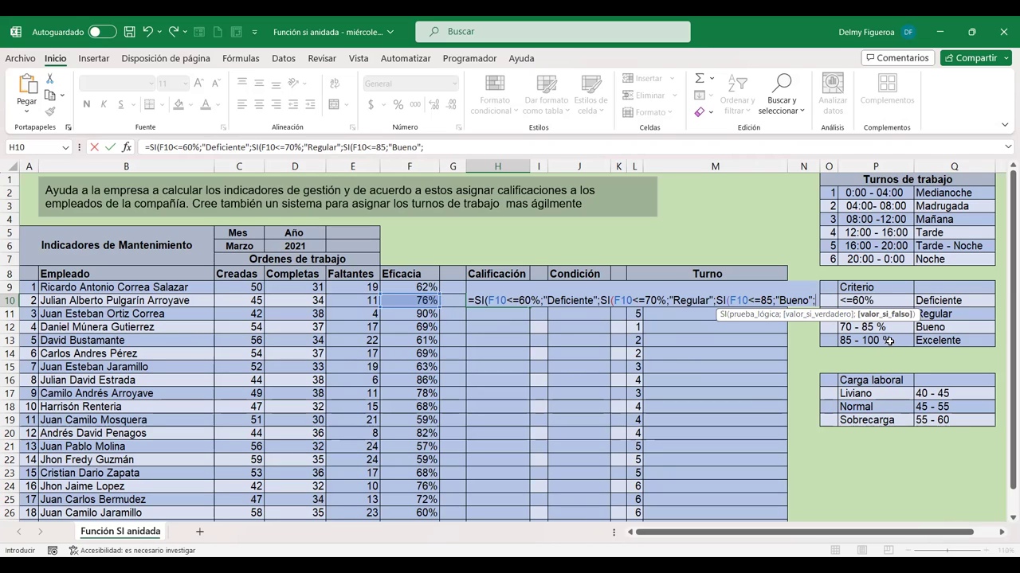
pyautogui.write('"')
pyautogui.write('Excelente')
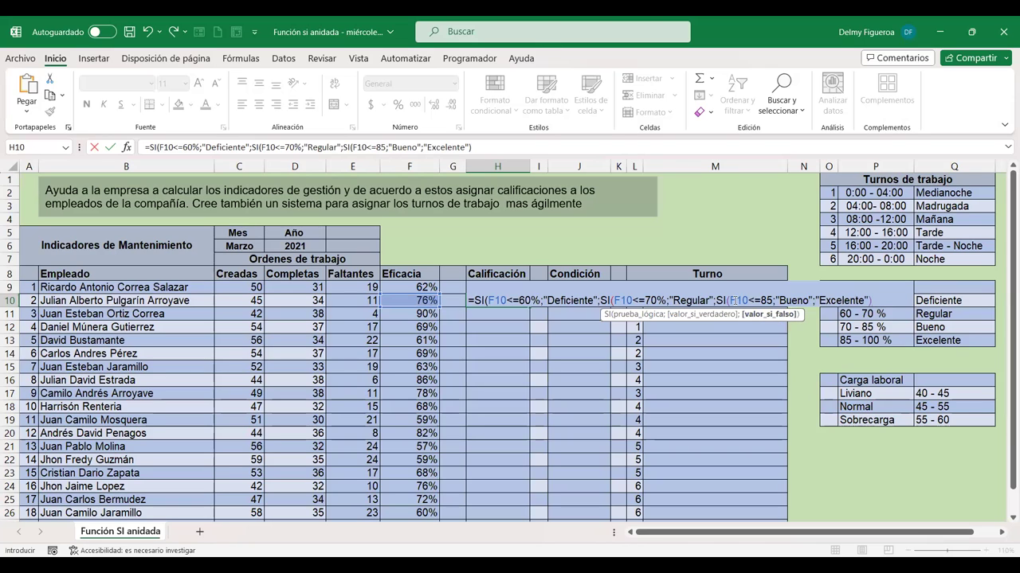
# Fix H10's closing parentheses to ))) and confirm, so the 76% efficiency returns Bueno
pyautogui.press('BackSpace')
pyautogui.write(')')
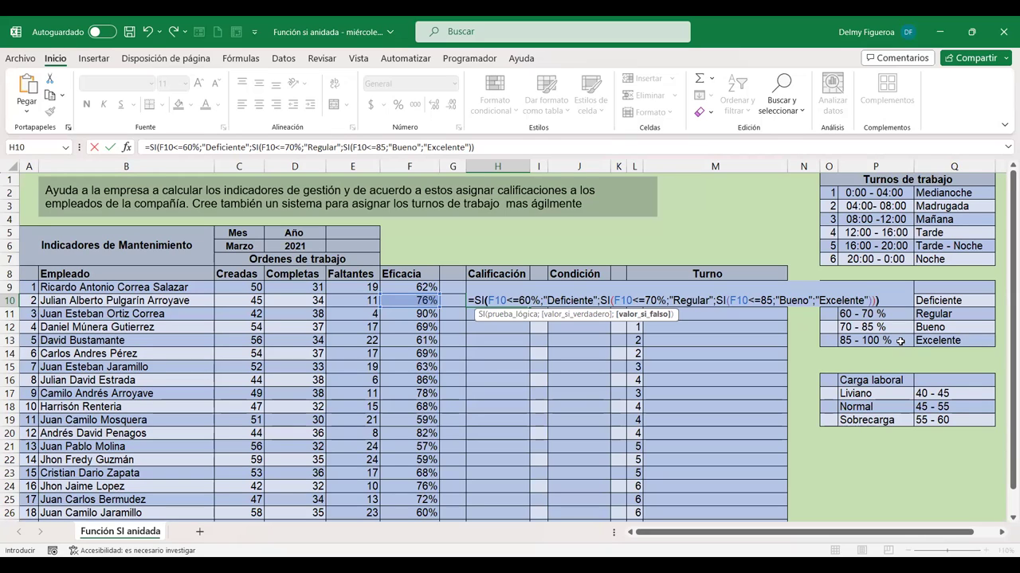
pyautogui.write(')')
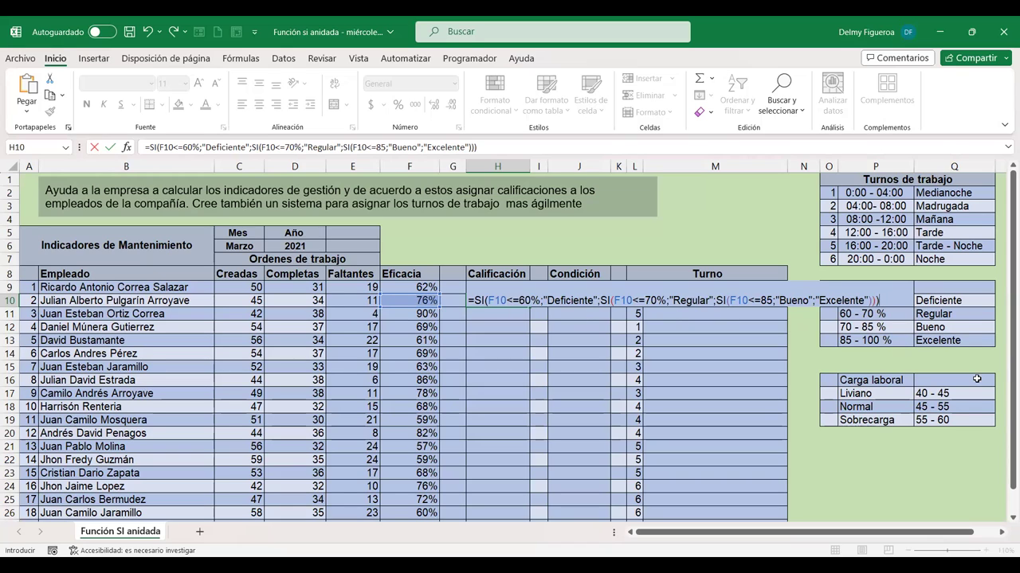
pyautogui.press('Return')
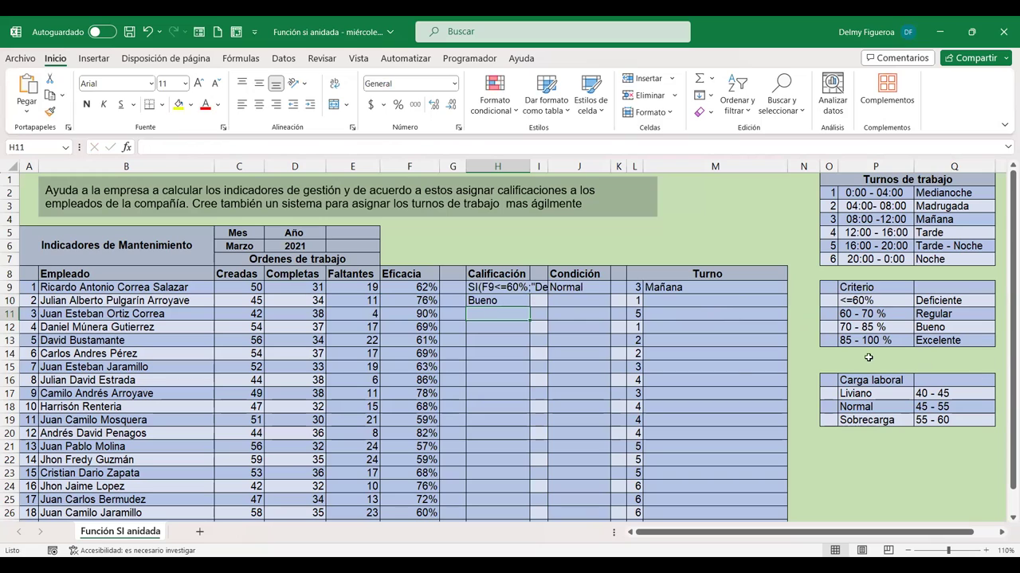
pyautogui.doubleClick(473, 290)
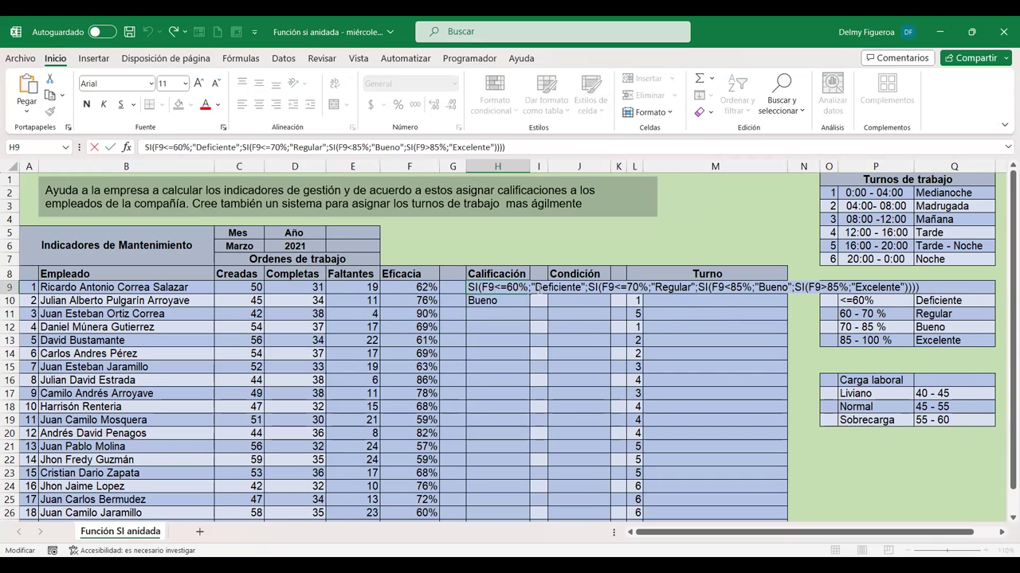
# Prefix H9's SI text with = so it shows Regular, then recheck and reconfirm H10's formula
pyautogui.write('=')
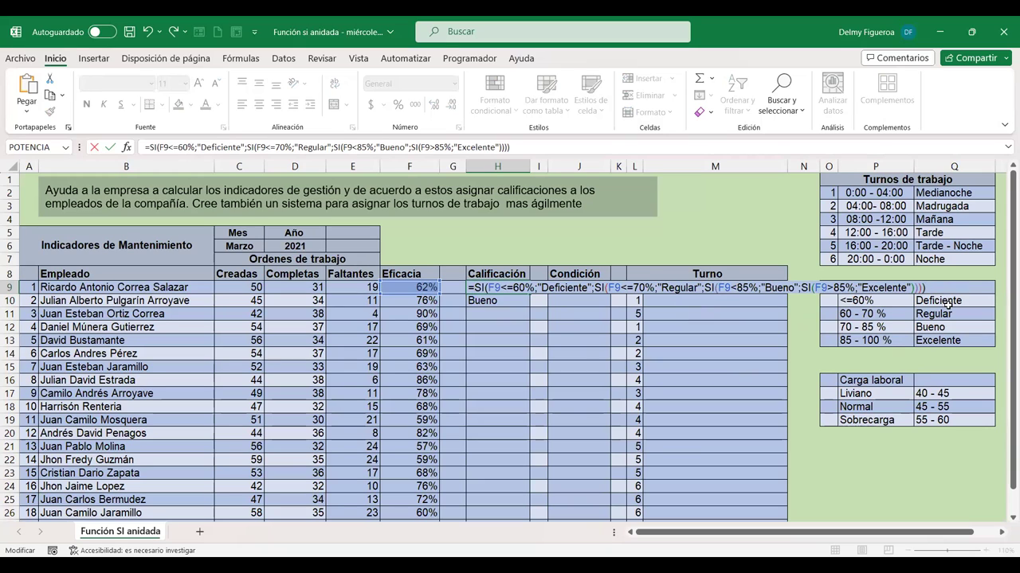
pyautogui.press('Return')
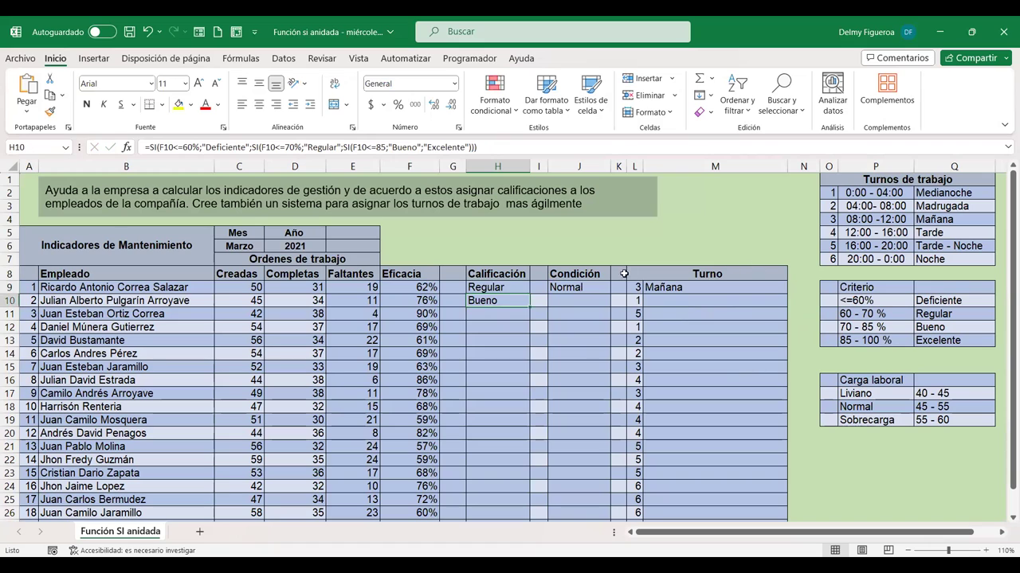
pyautogui.press('F2')
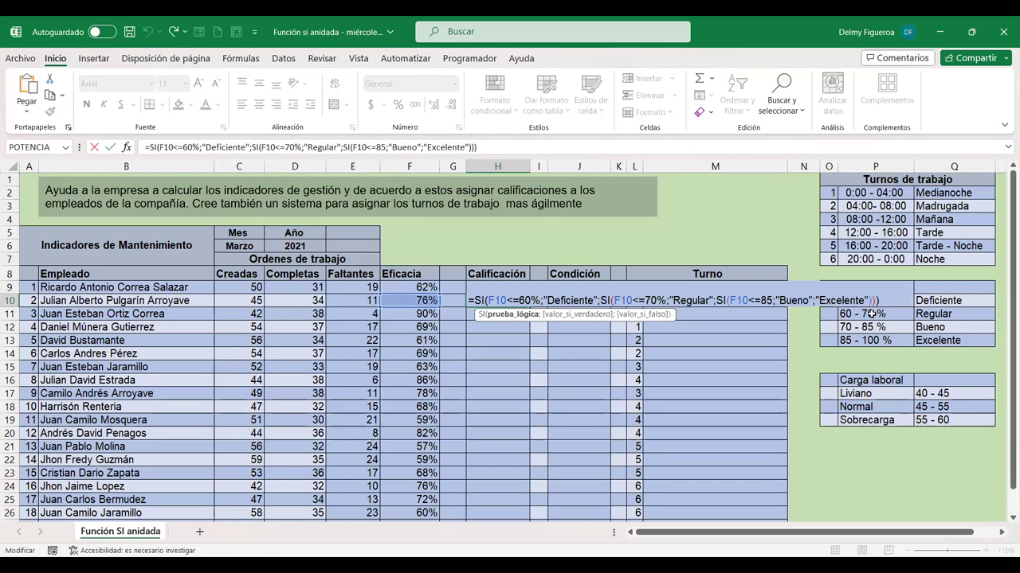
pyautogui.click(839, 301)
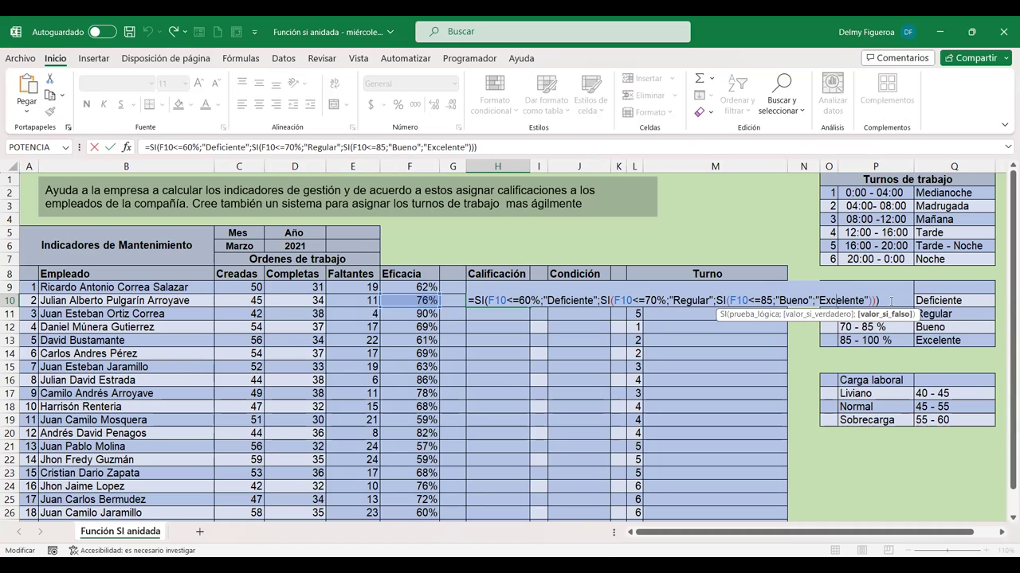
pyautogui.press('Return')
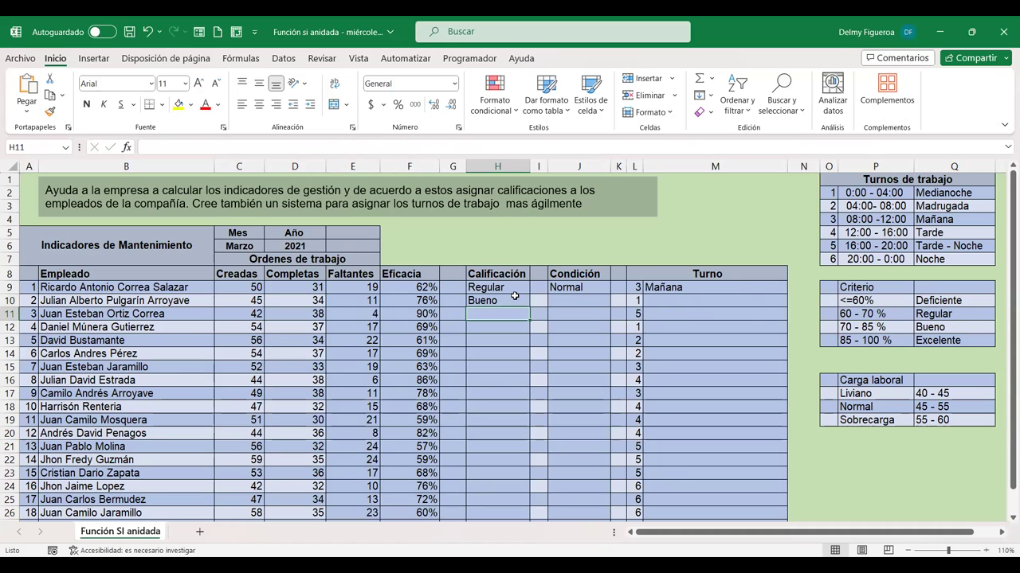
pyautogui.click(513, 300)
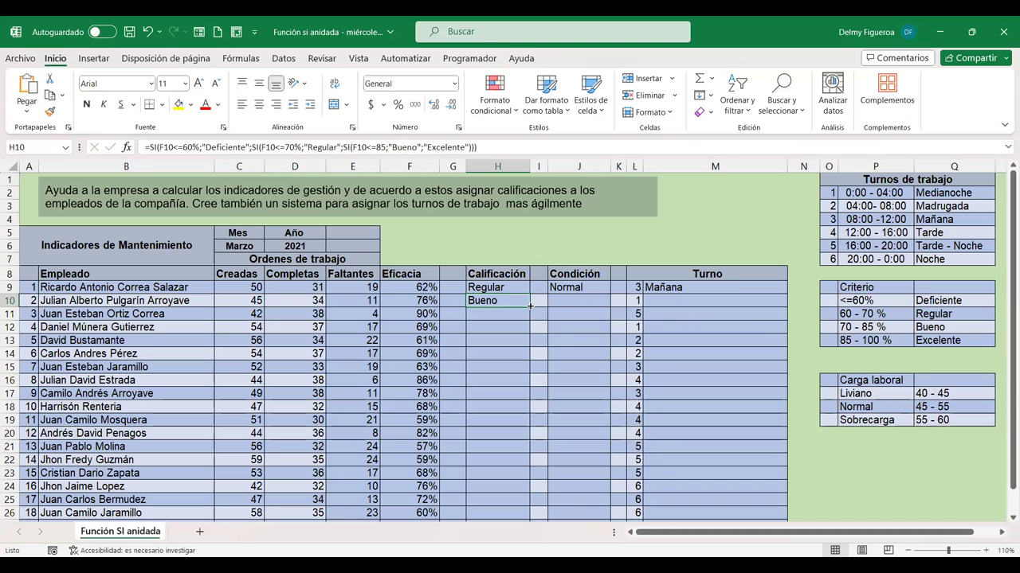
# Fill H10's rating formula down to H28 and scroll to verify the last row's result
pyautogui.moveTo(529, 306); pyautogui.dragTo(515, 479)
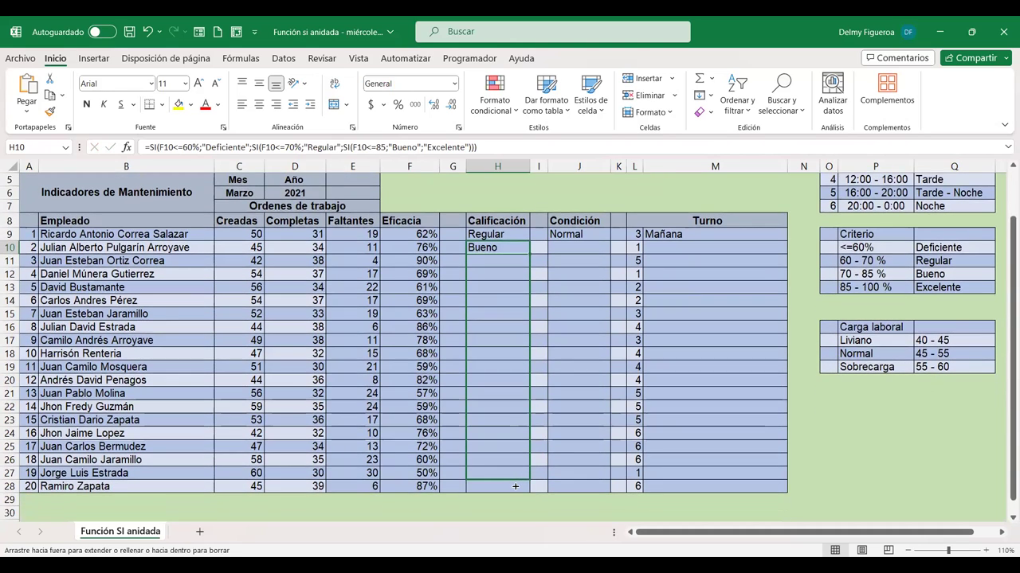
pyautogui.moveTo(515, 479); pyautogui.dragTo(515, 486)
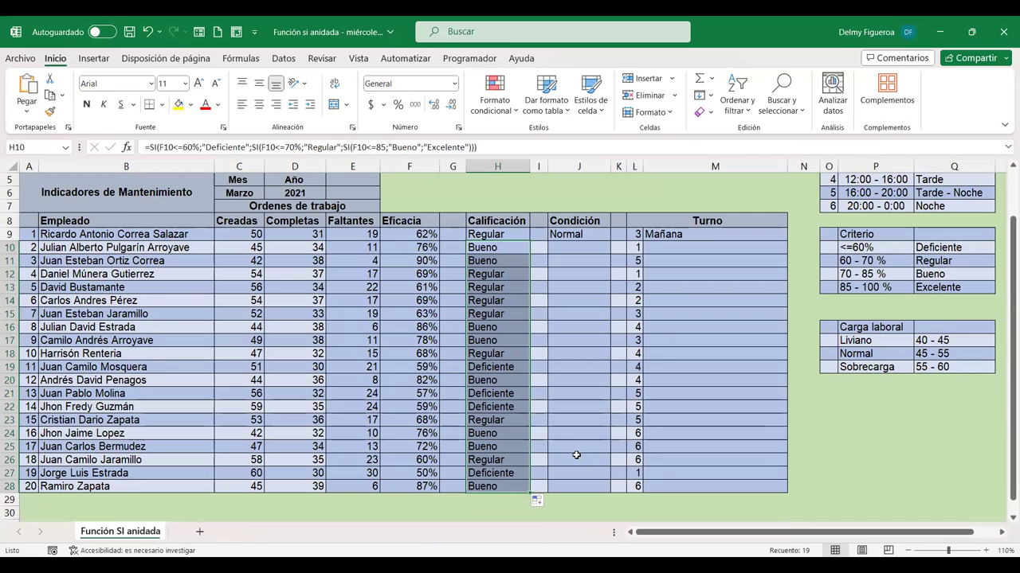
pyautogui.scroll(2, 575, 455)
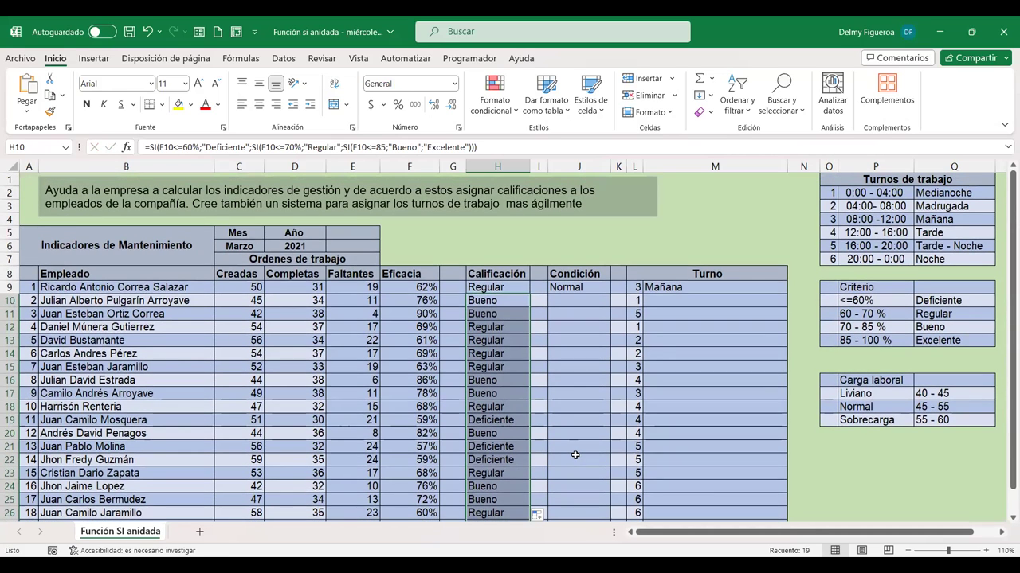
pyautogui.scroll(-4, 576, 455)
pyautogui.click(482, 380)
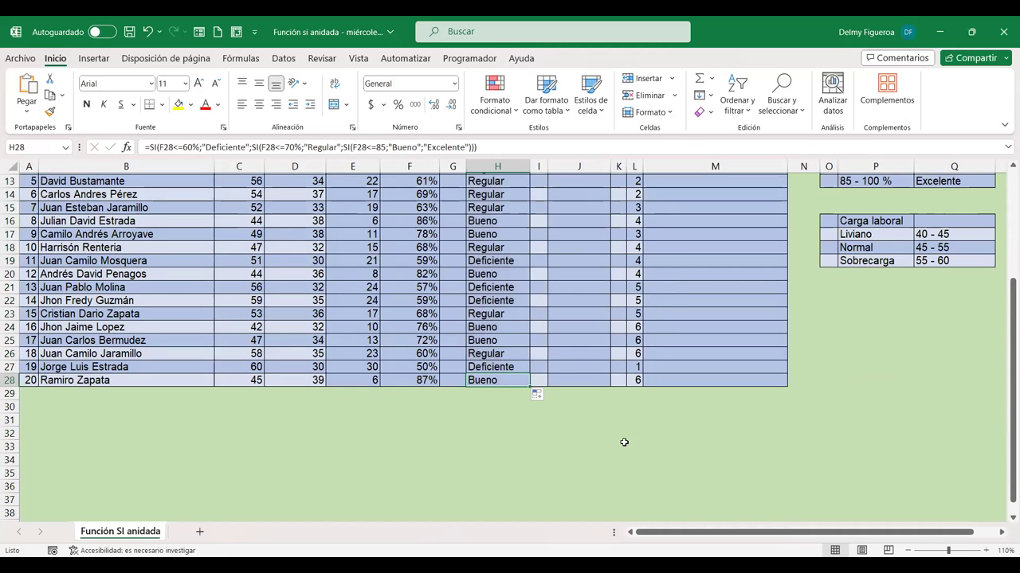
pyautogui.scroll(1, 624, 442)
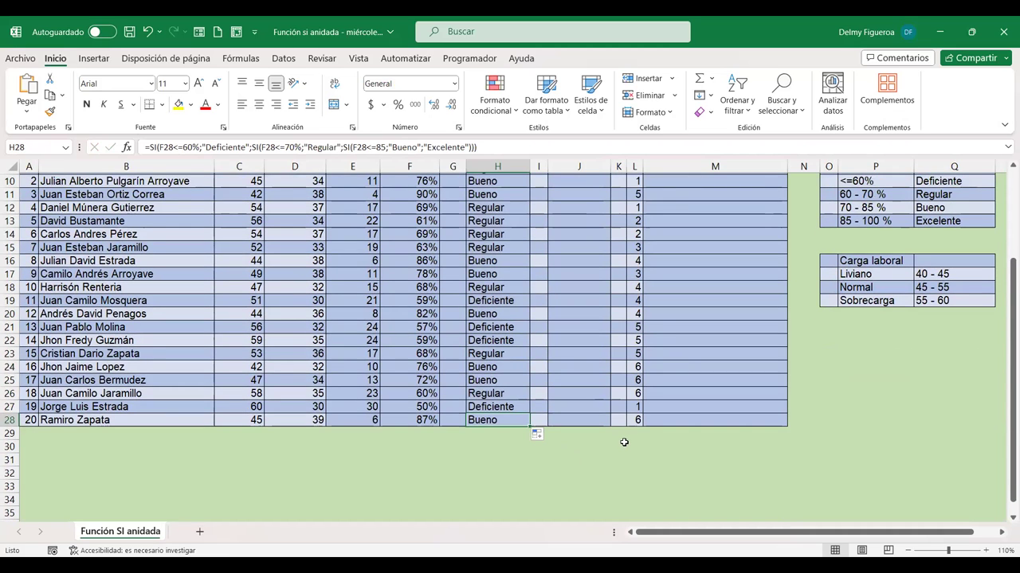
pyautogui.scroll(1, 624, 442)
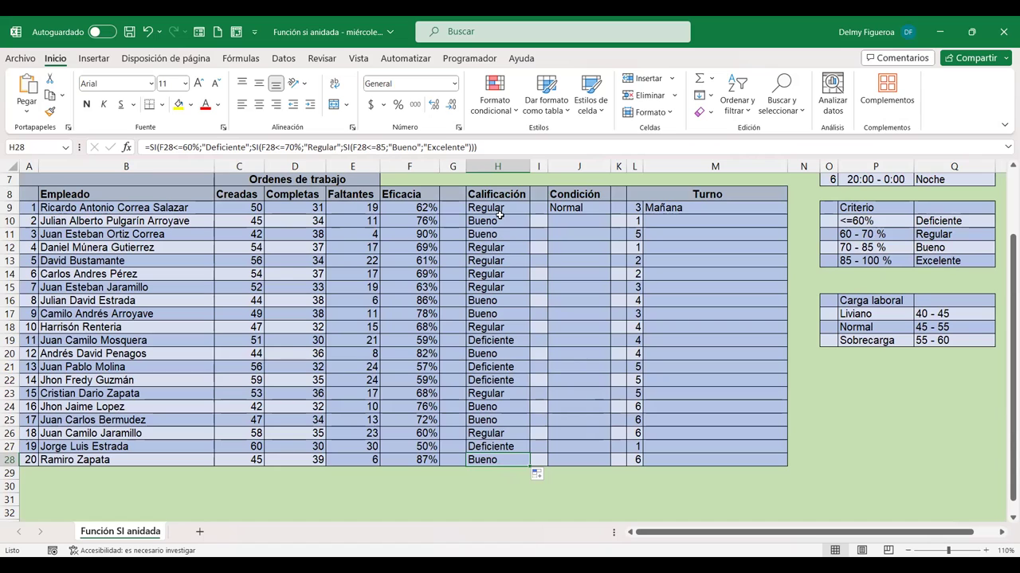
pyautogui.doubleClick(503, 222)
pyautogui.doubleClick(503, 221)
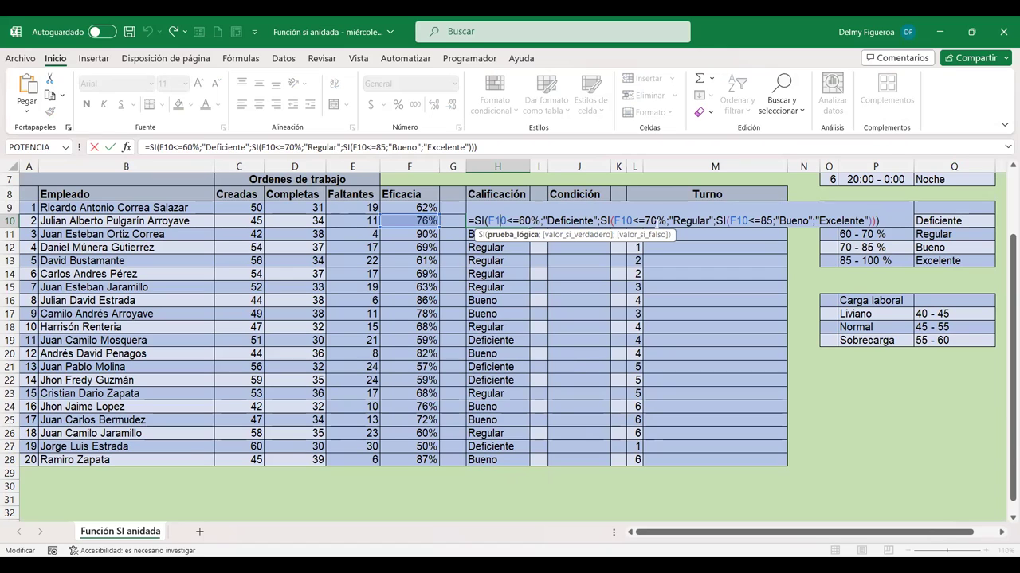
pyautogui.click(701, 219)
pyautogui.press('BackSpace')
pyautogui.press('BackSpace')
pyautogui.write('85')
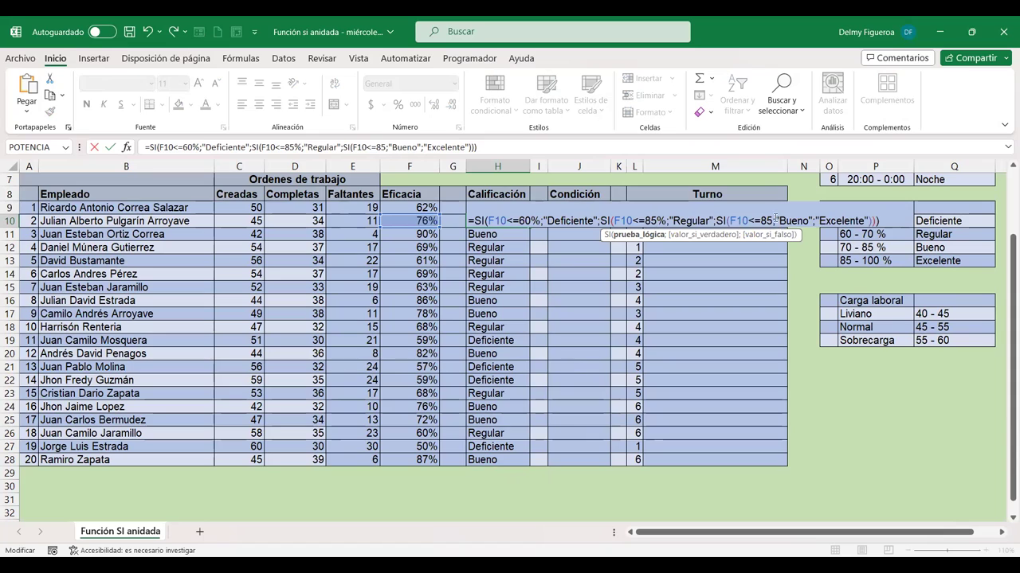
pyautogui.click(771, 220)
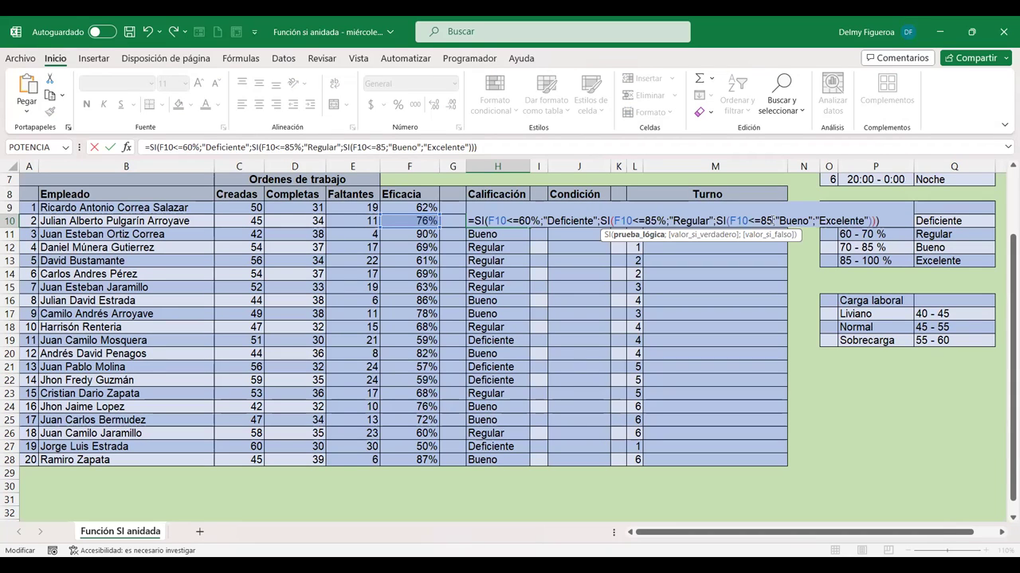
pyautogui.click(755, 221)
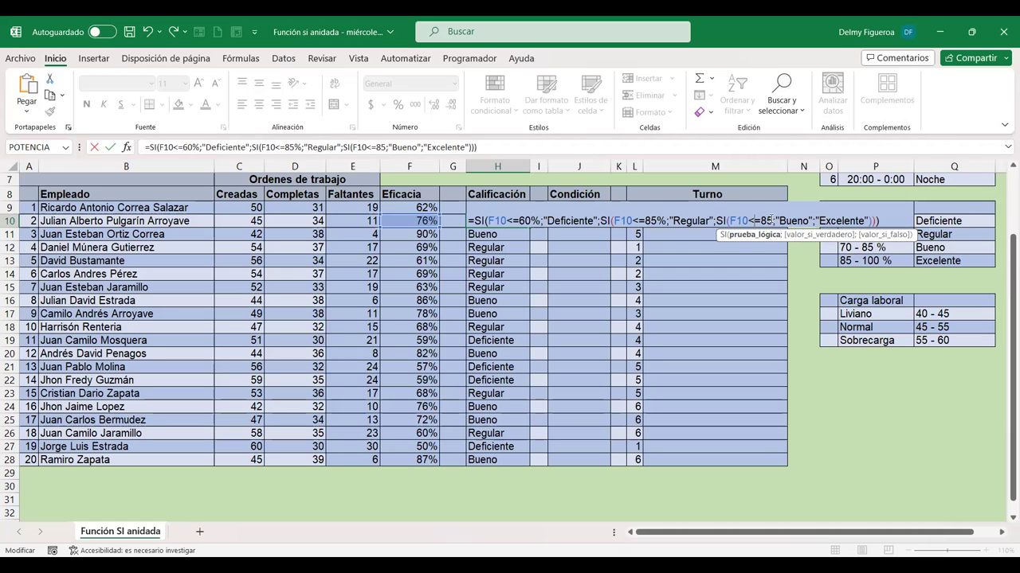
pyautogui.press('BackSpace')
pyautogui.press('BackSpace')
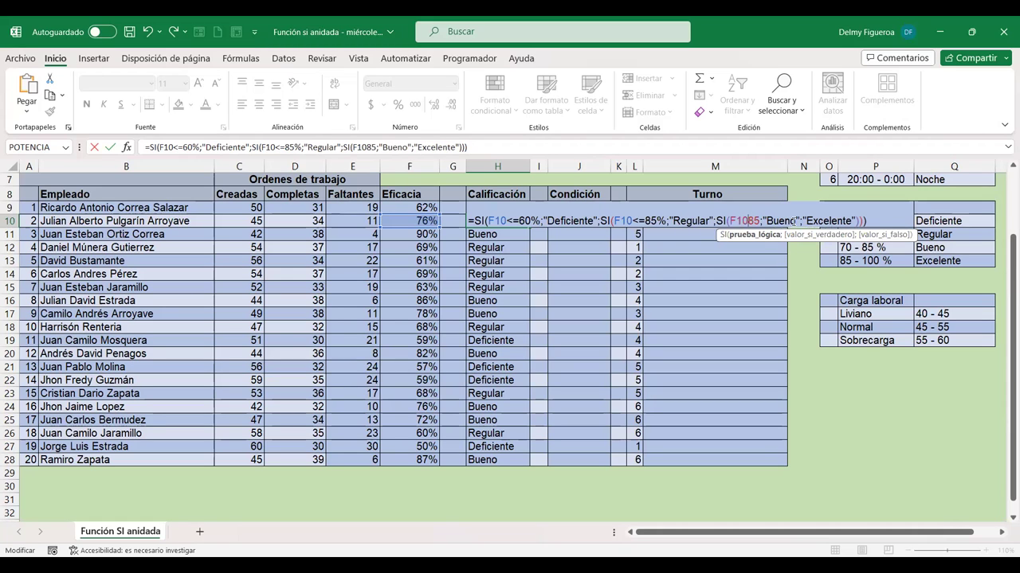
pyautogui.write('>')
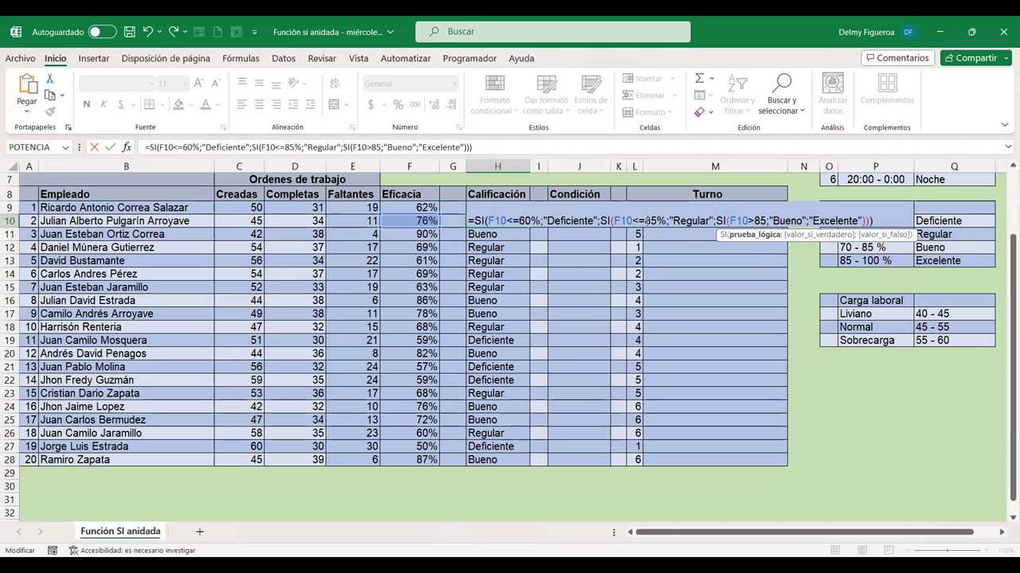
pyautogui.click(650, 221)
pyautogui.press('BackSpace')
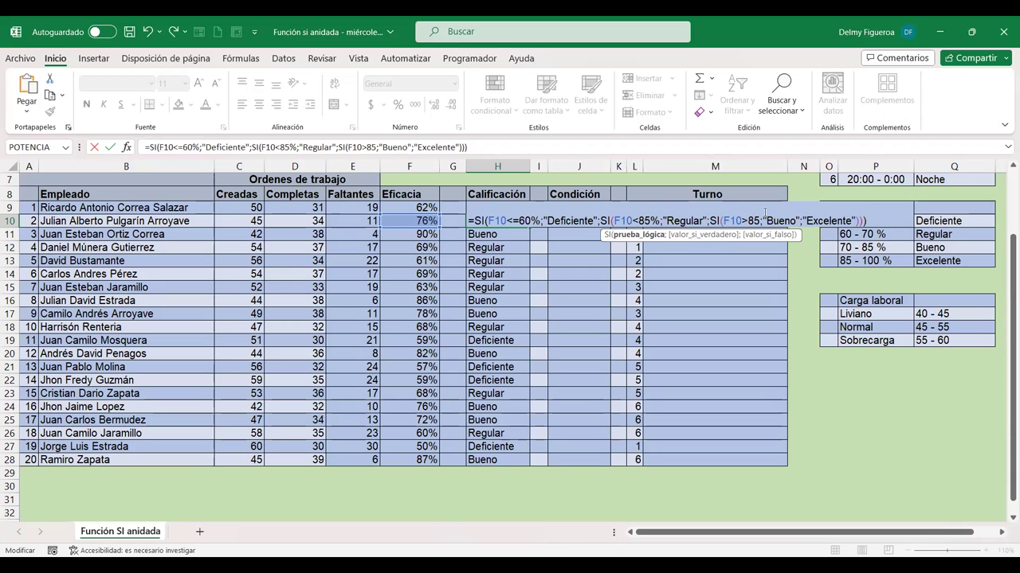
pyautogui.click(746, 220)
pyautogui.write('=70')
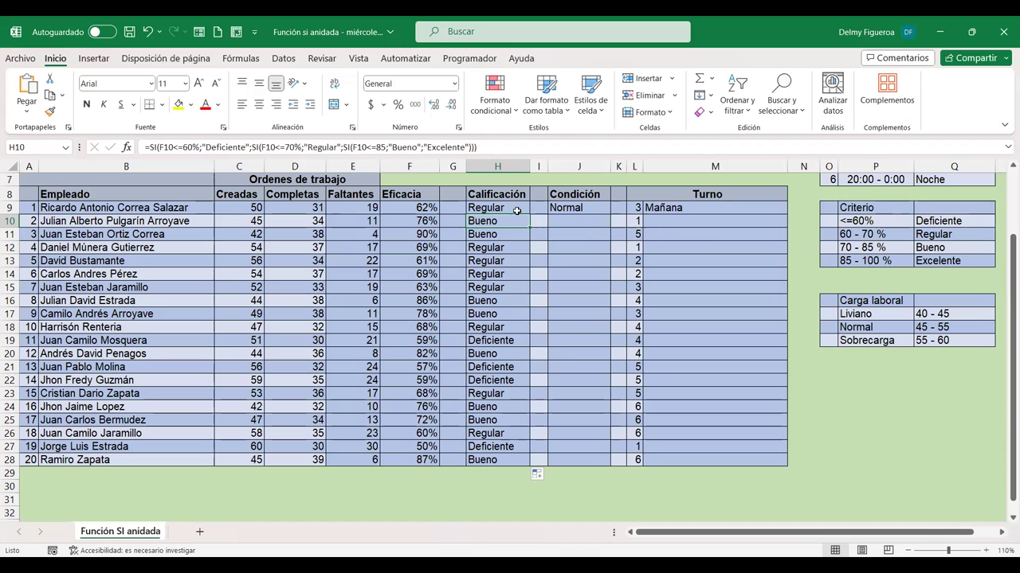
# Review H10's 70% threshold, third nested SI and Excelente result in edit mode, then recommit it
pyautogui.doubleClick(507, 221)
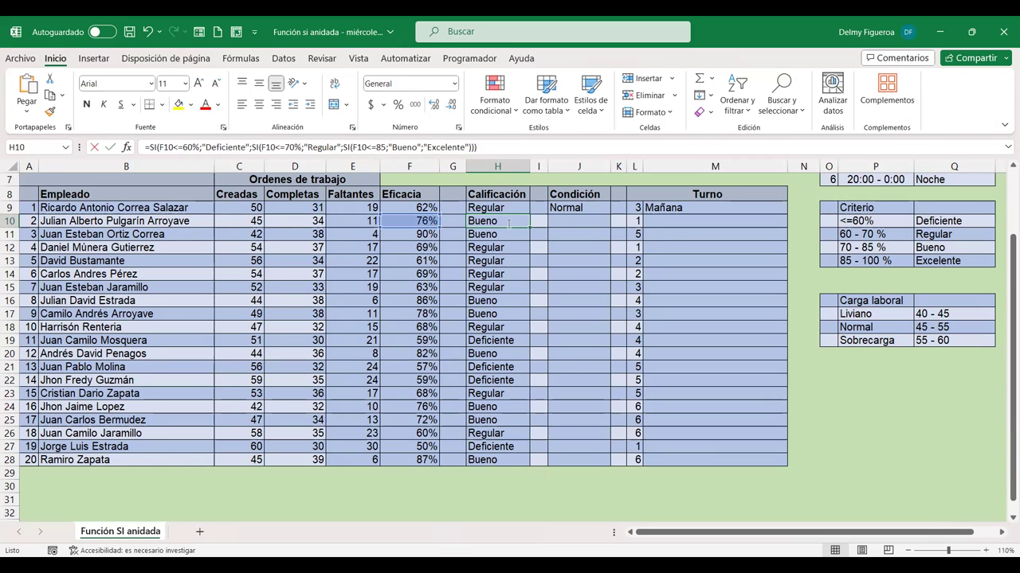
pyautogui.doubleClick(508, 224)
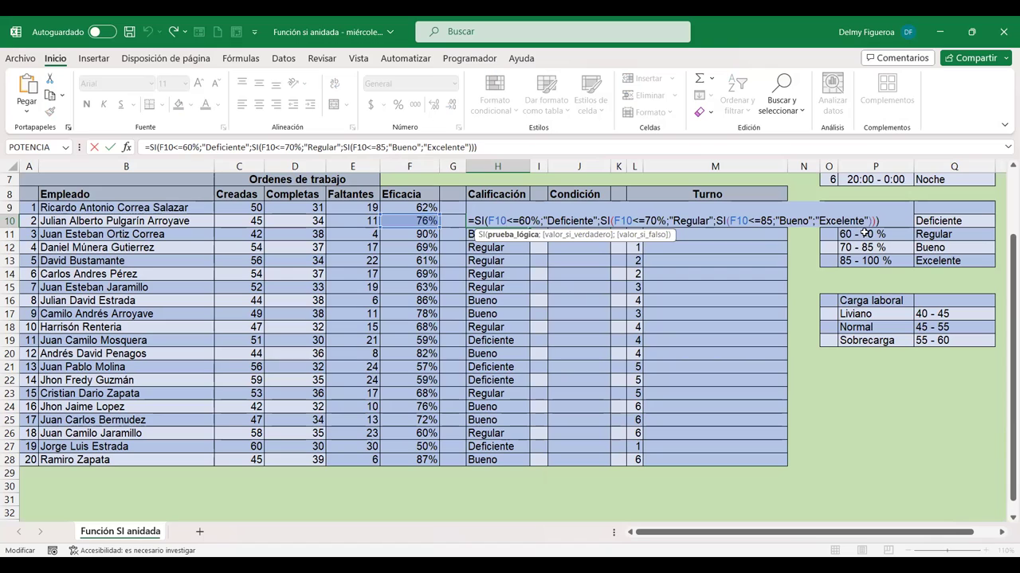
pyautogui.click(657, 221)
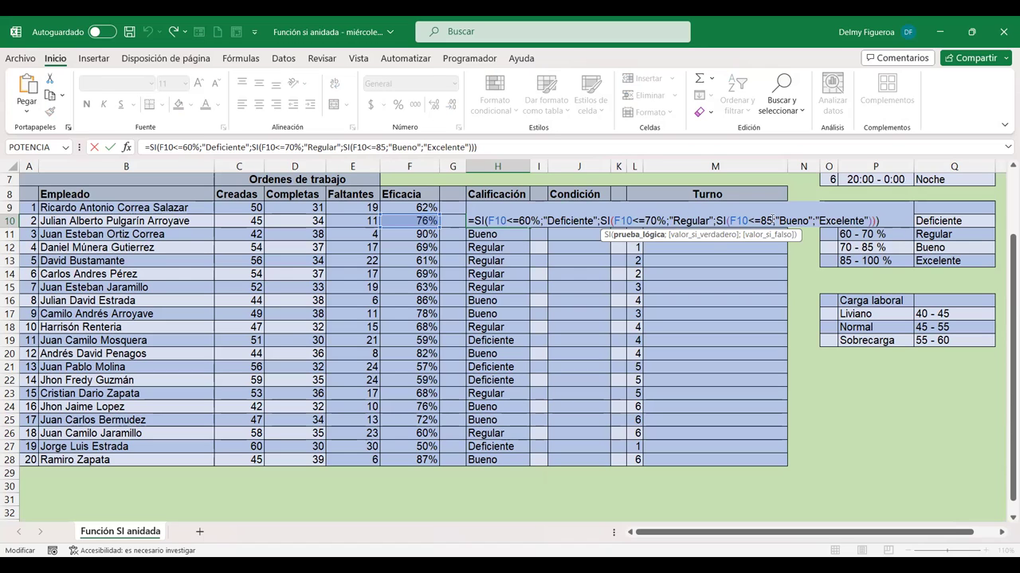
pyautogui.click(773, 221)
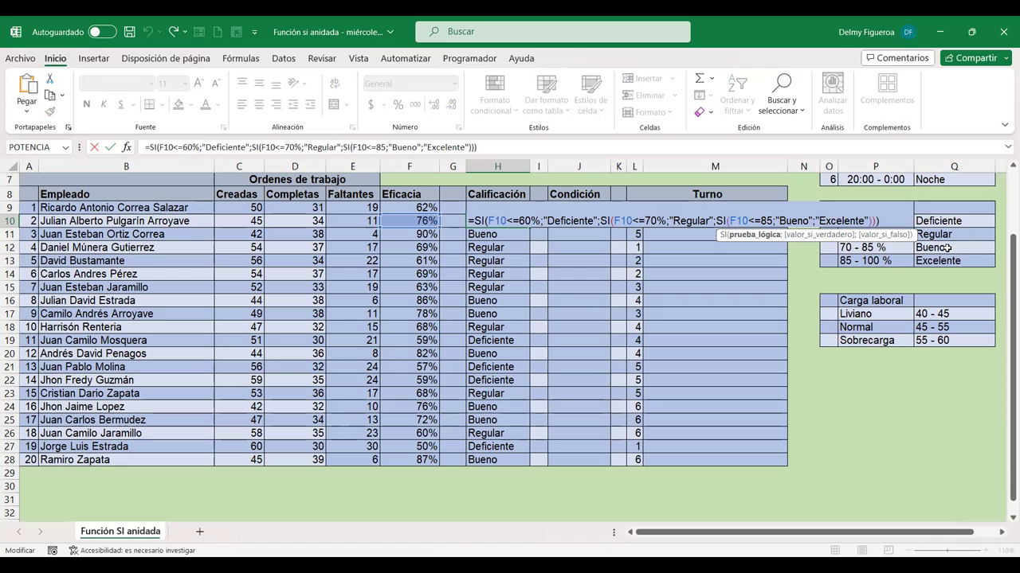
pyautogui.click(844, 220)
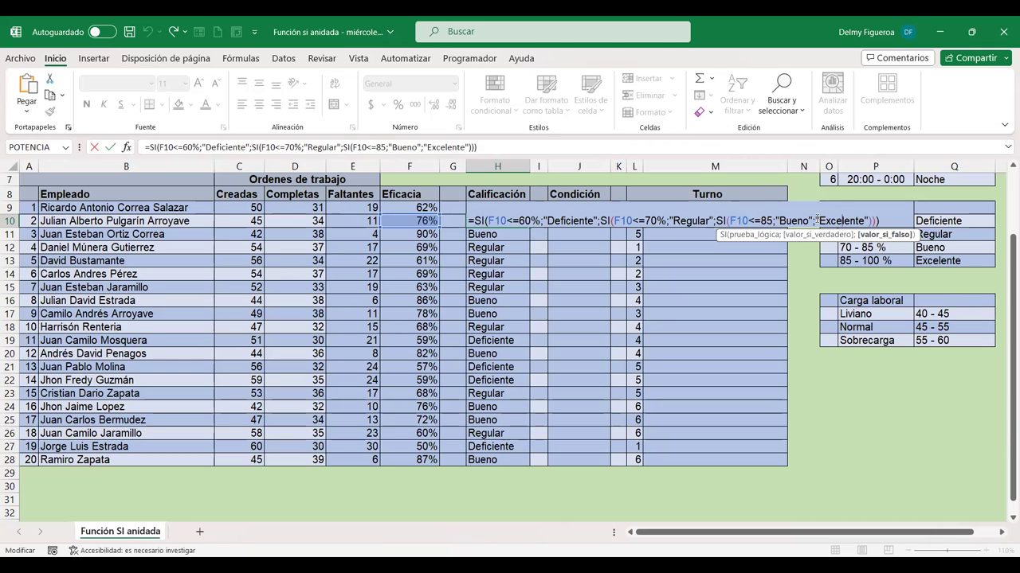
pyautogui.click(898, 220)
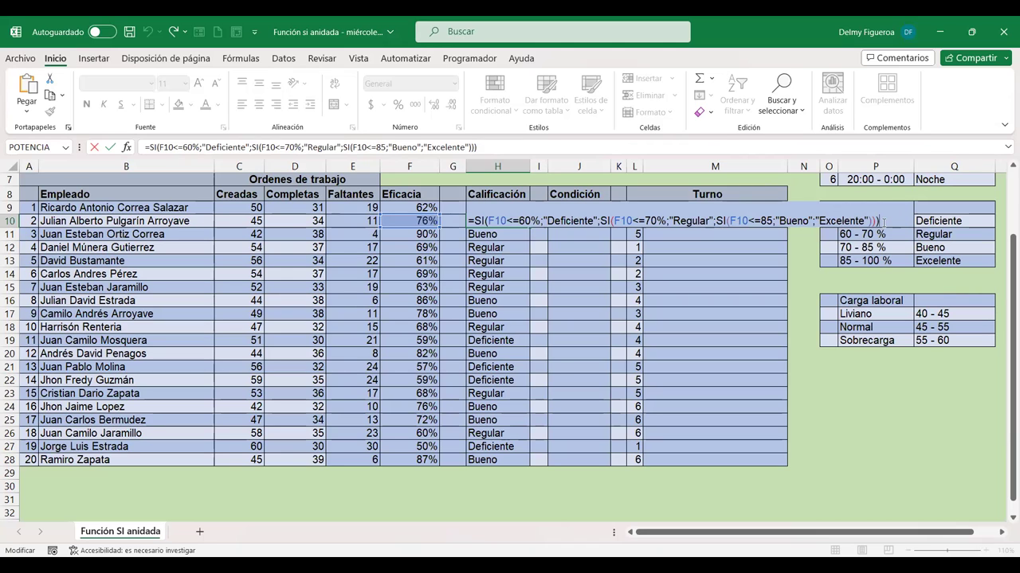
pyautogui.press('Return')
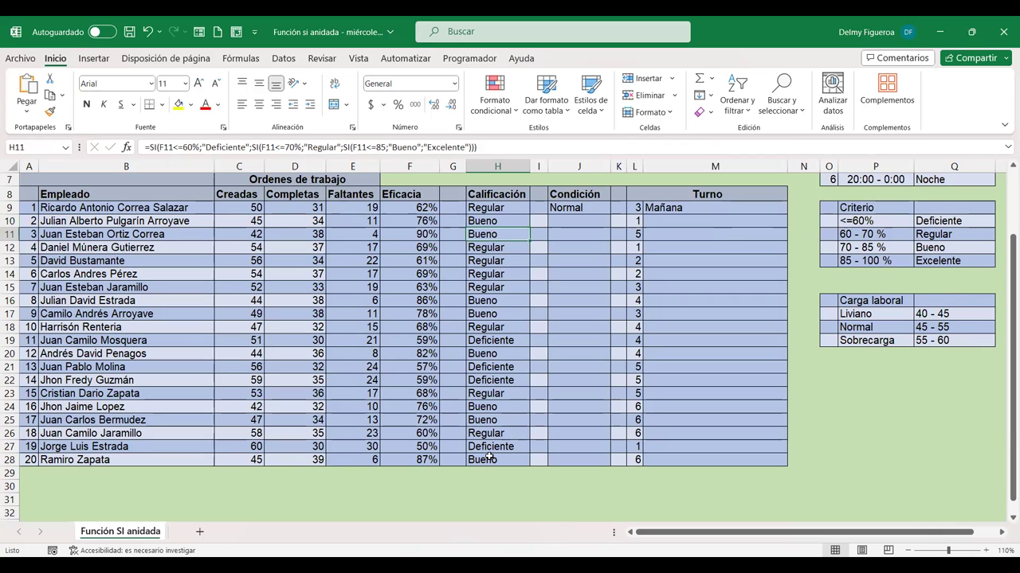
# Change H28's third condition from 85 to 85% so the 87% row grades Excelente
pyautogui.click(500, 456)
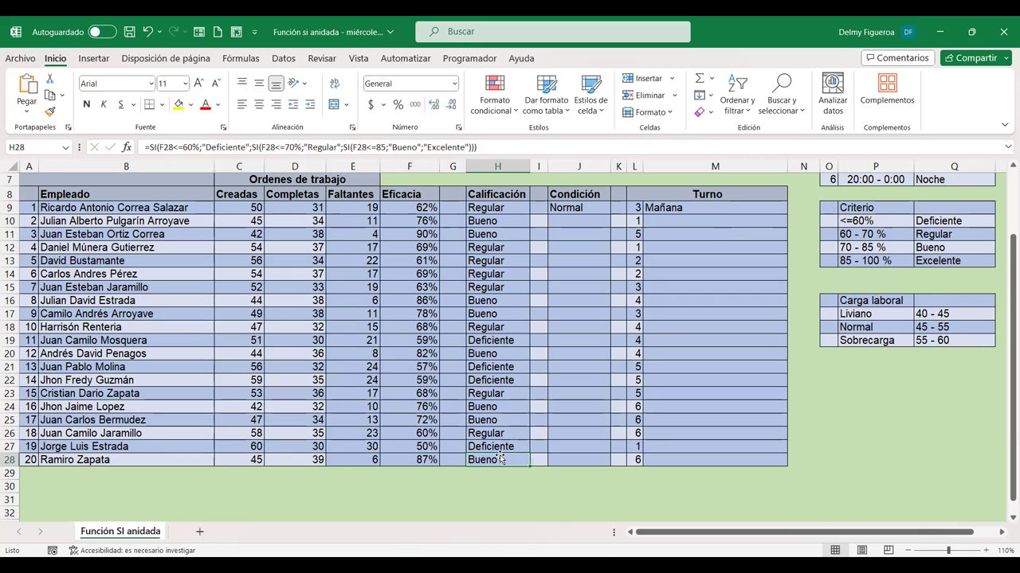
pyautogui.hotkey('ctrl', 'Up')
pyautogui.doubleClick(502, 458)
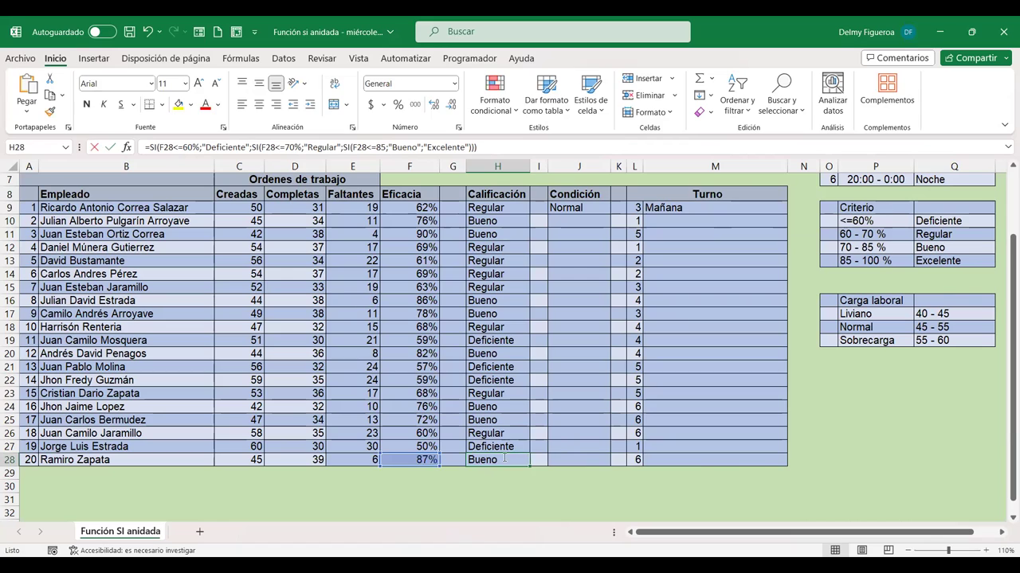
pyautogui.doubleClick(504, 458)
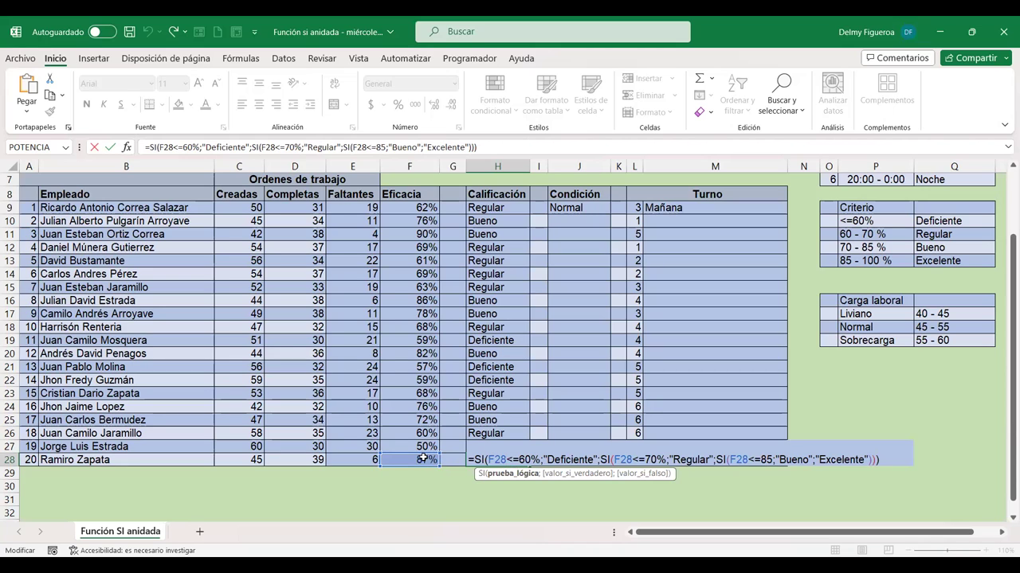
pyautogui.click(771, 460)
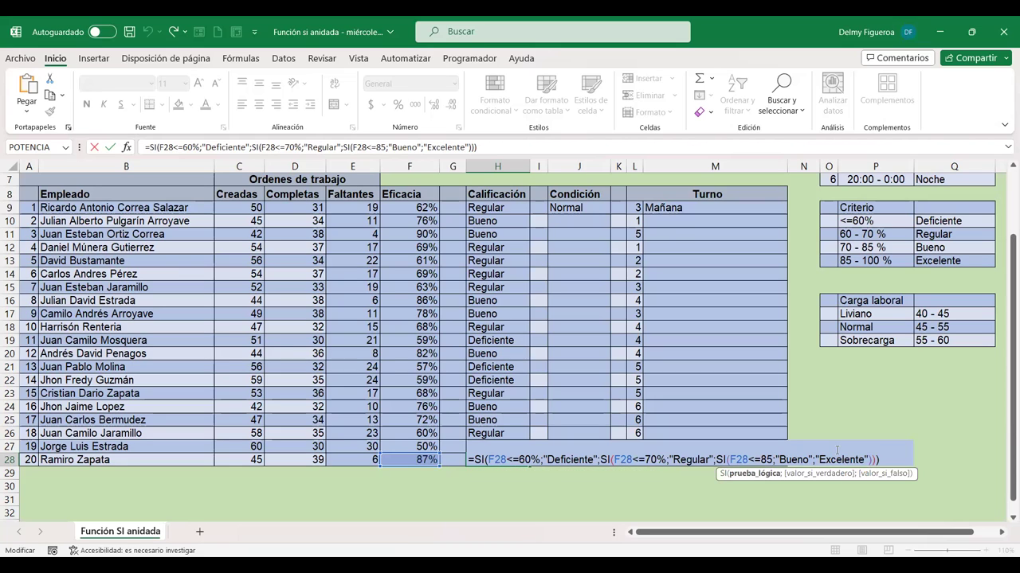
pyautogui.write('%')
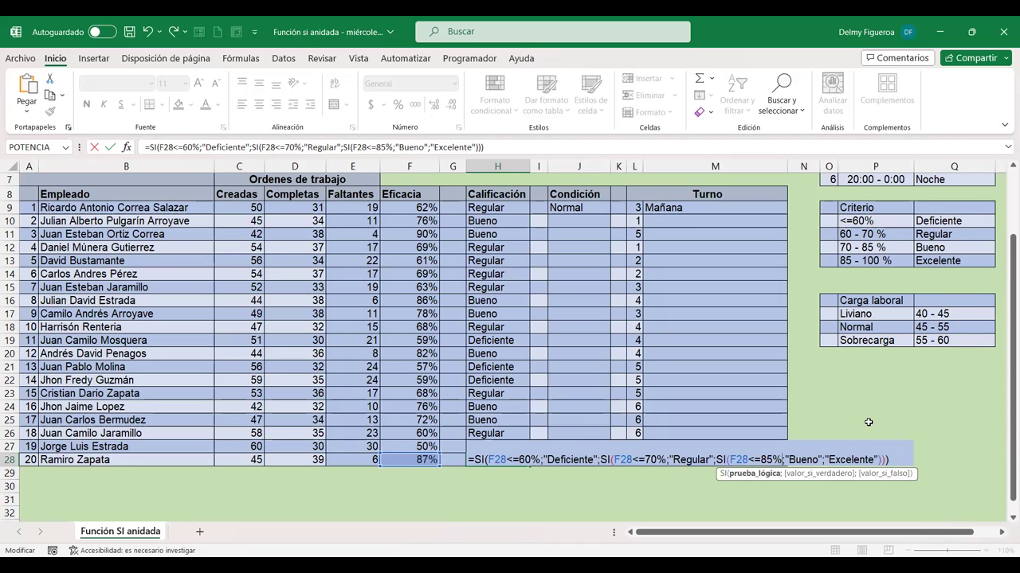
pyautogui.press('Return')
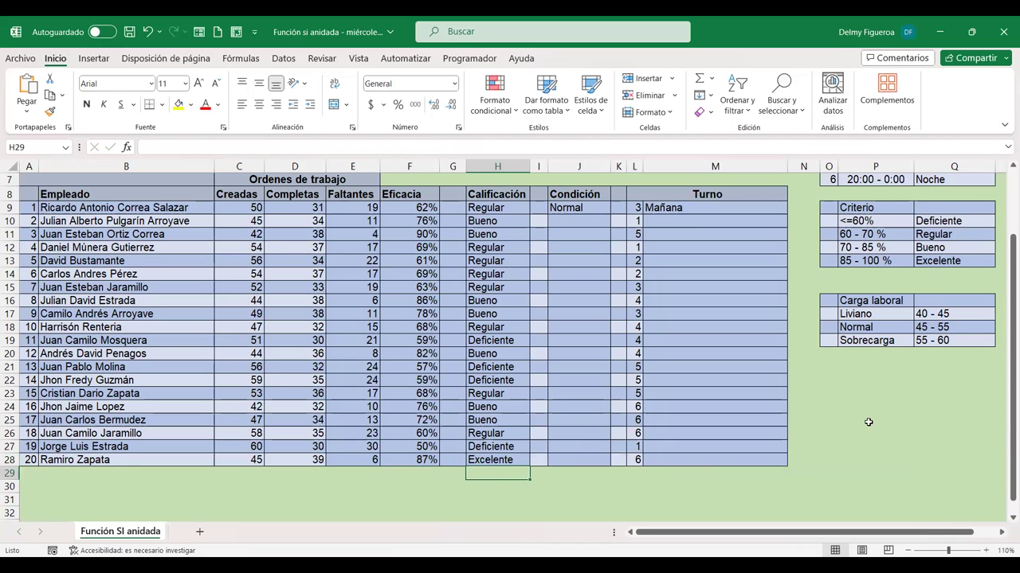
pyautogui.press('Up')
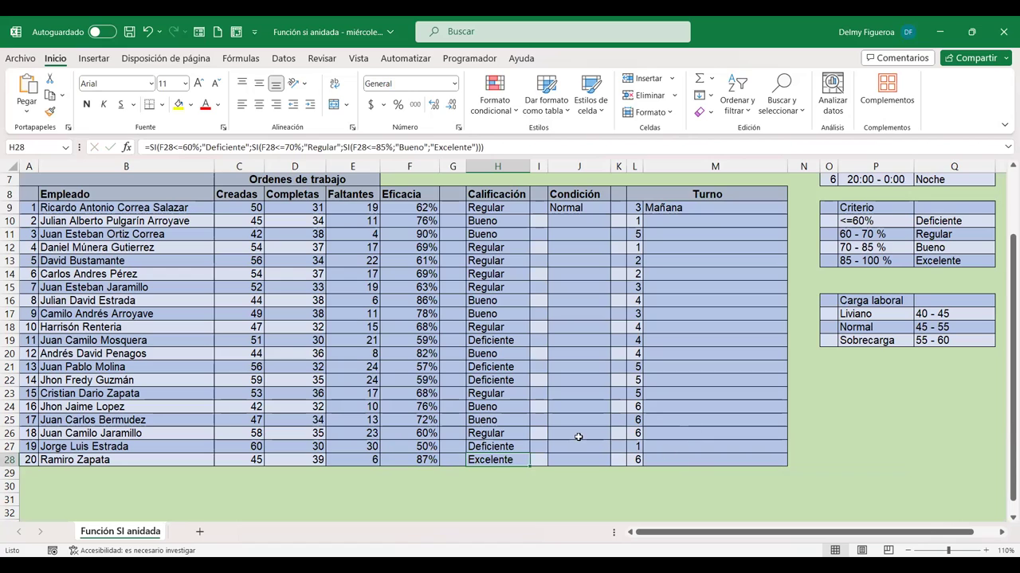
# Change 85 to 85% in H10's third SI and fill the formula down to H28
pyautogui.doubleClick(505, 221)
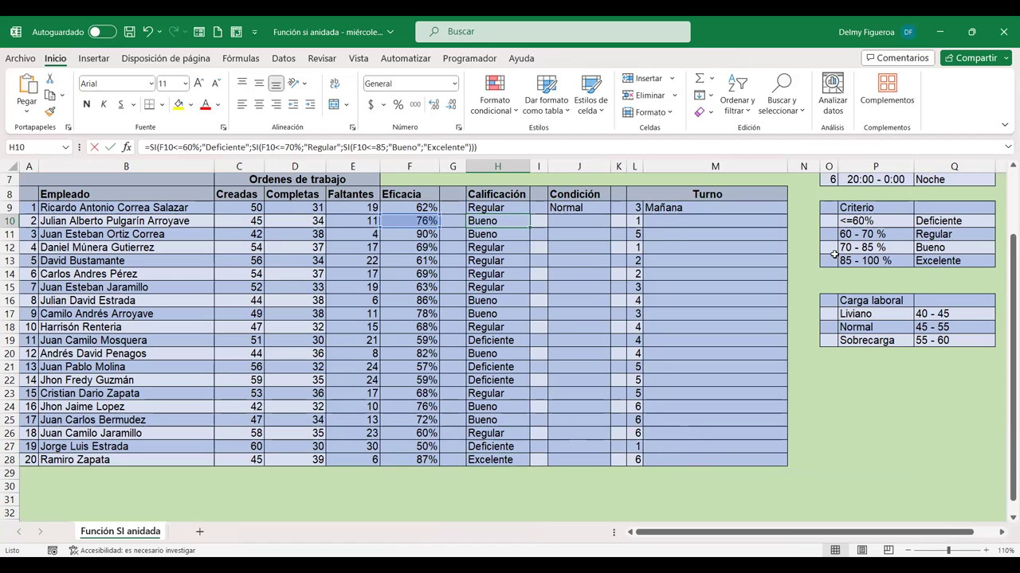
pyautogui.doubleClick(504, 222)
pyautogui.click(801, 227)
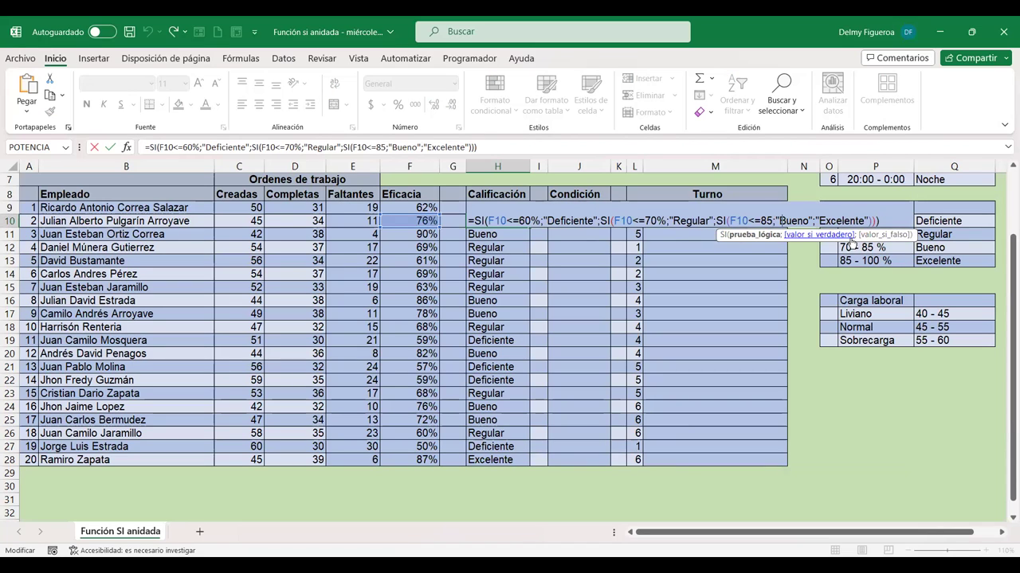
pyautogui.write('%')
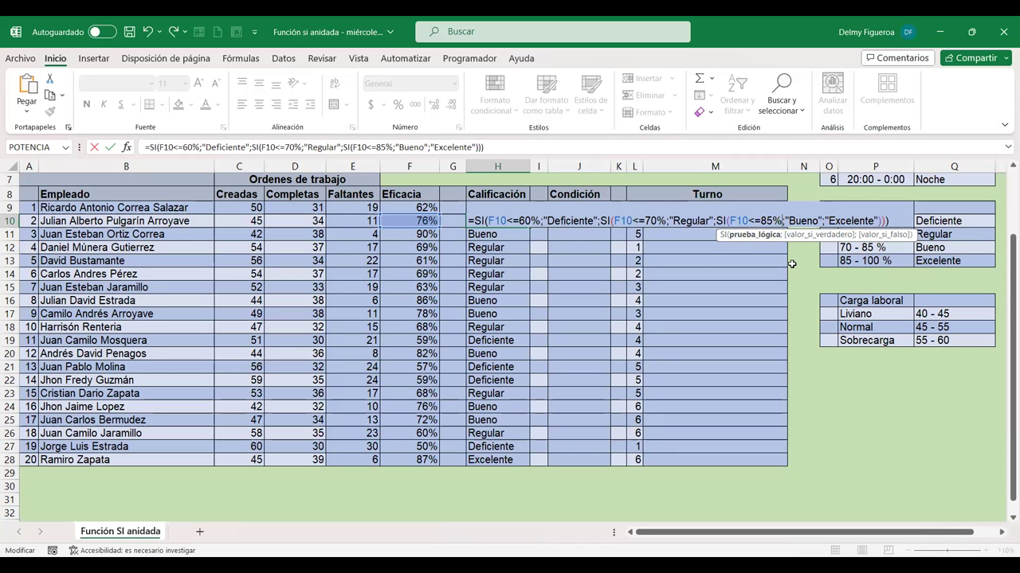
pyautogui.hotkey('ctrl', 'Return')
pyautogui.moveTo(527, 228); pyautogui.dragTo(526, 471)
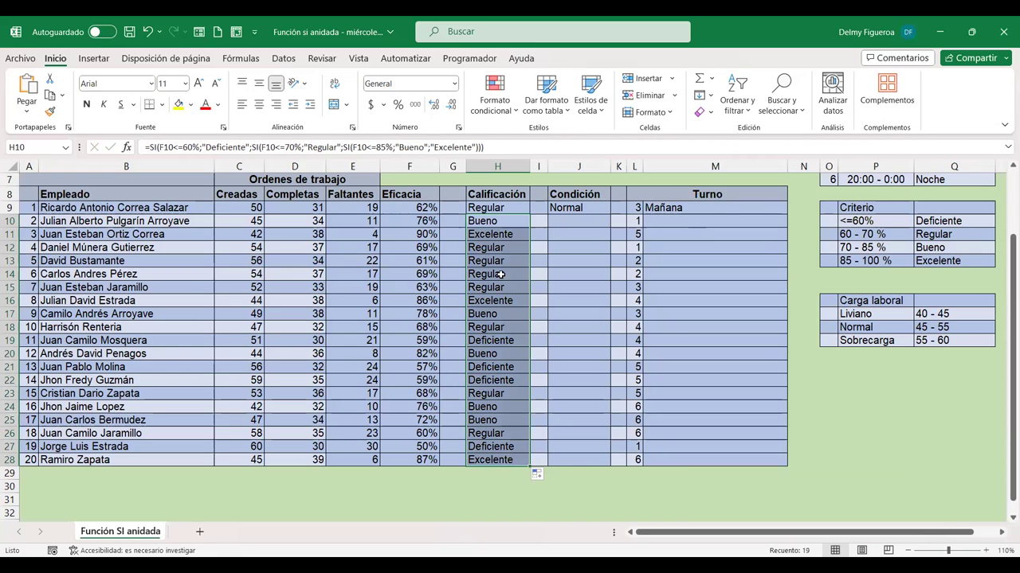
pyautogui.click(504, 235)
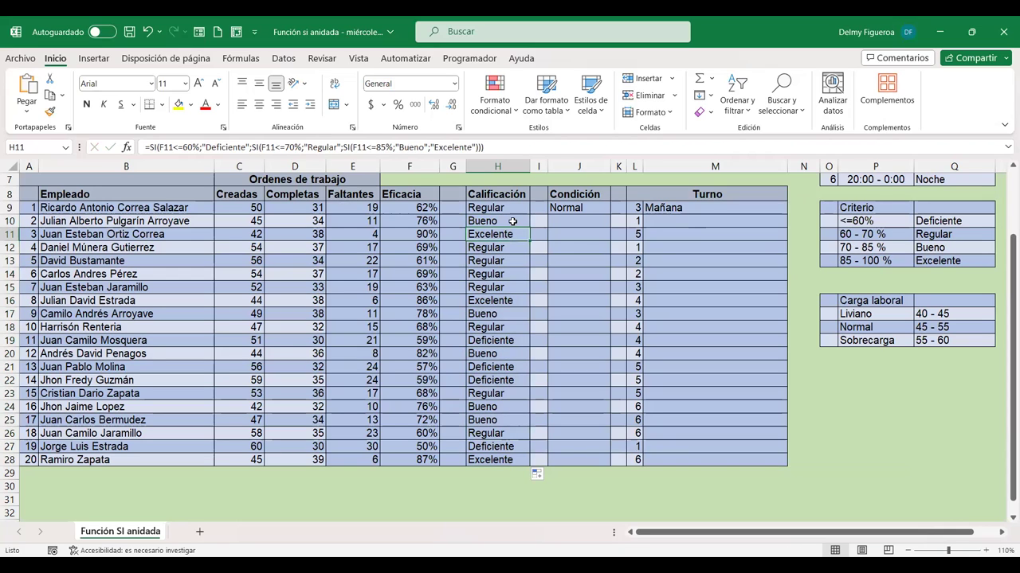
# Recheck the 85% condition in H10's formula and confirm it unchanged
pyautogui.doubleClick(512, 221)
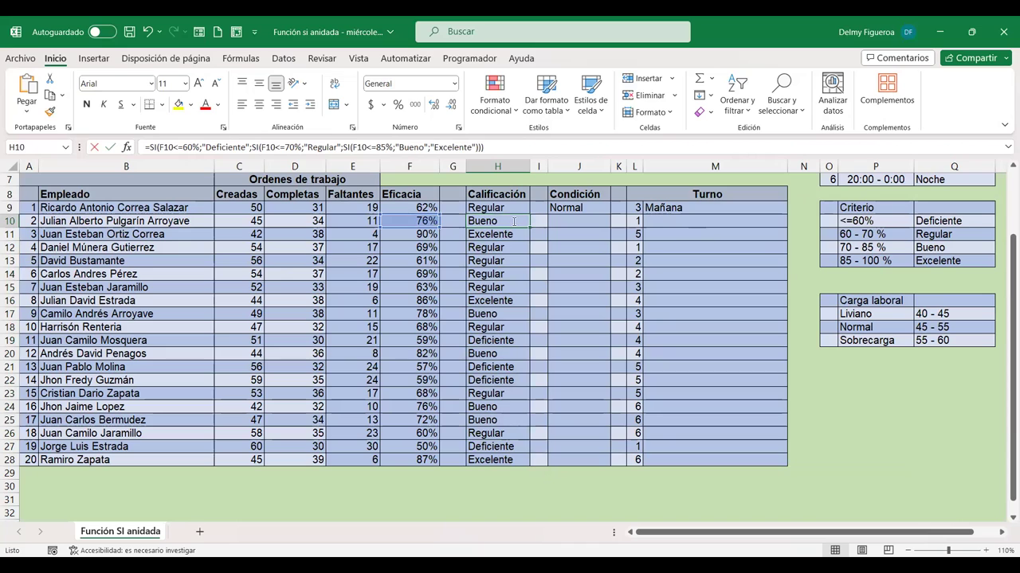
pyautogui.press('F2')
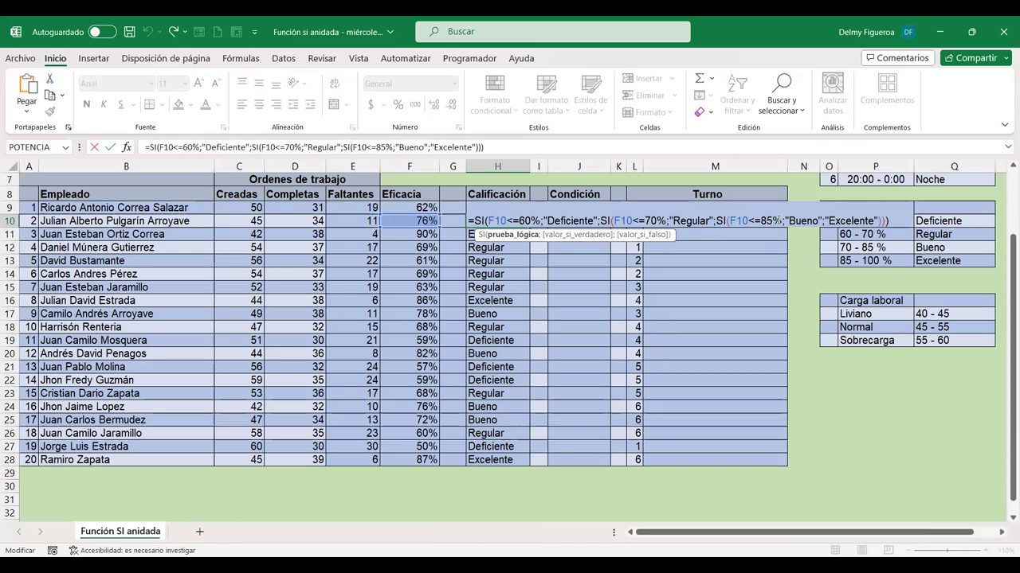
pyautogui.click(776, 221)
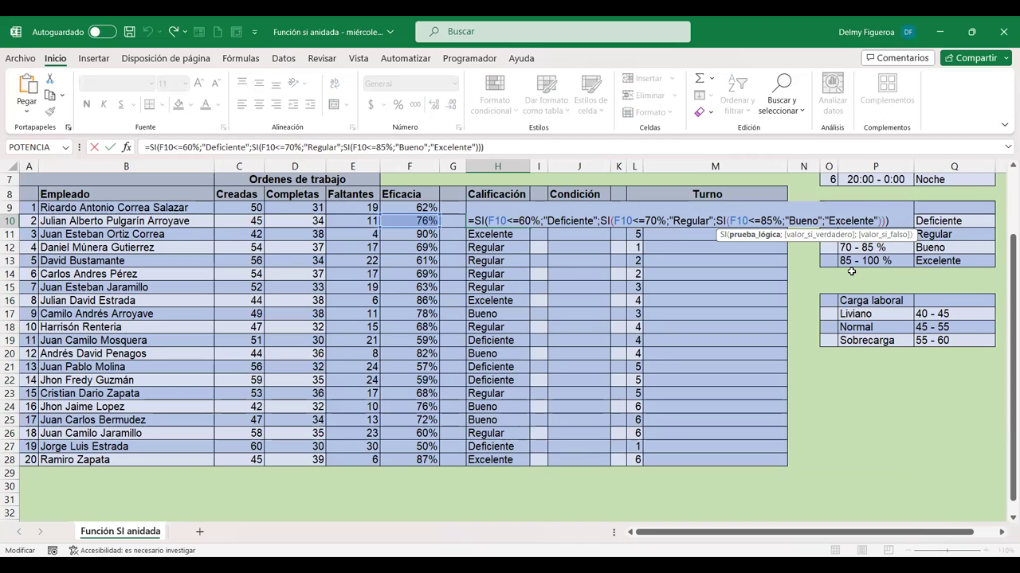
pyautogui.press('Return')
pyautogui.click(486, 222)
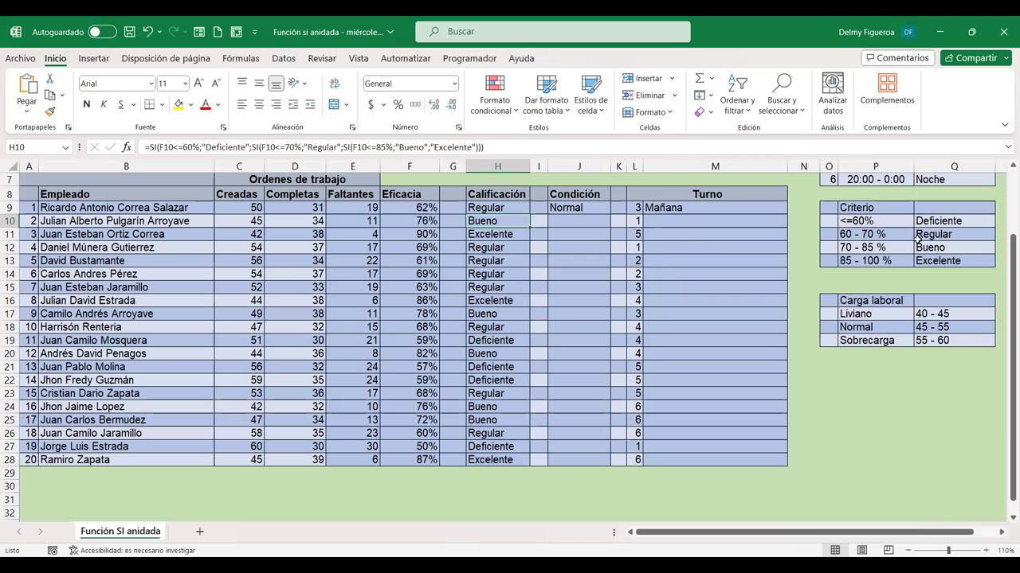
# Inspect the copied Calificación formulas in H11, H28, H27 and H26, then return to H10
pyautogui.click(489, 234)
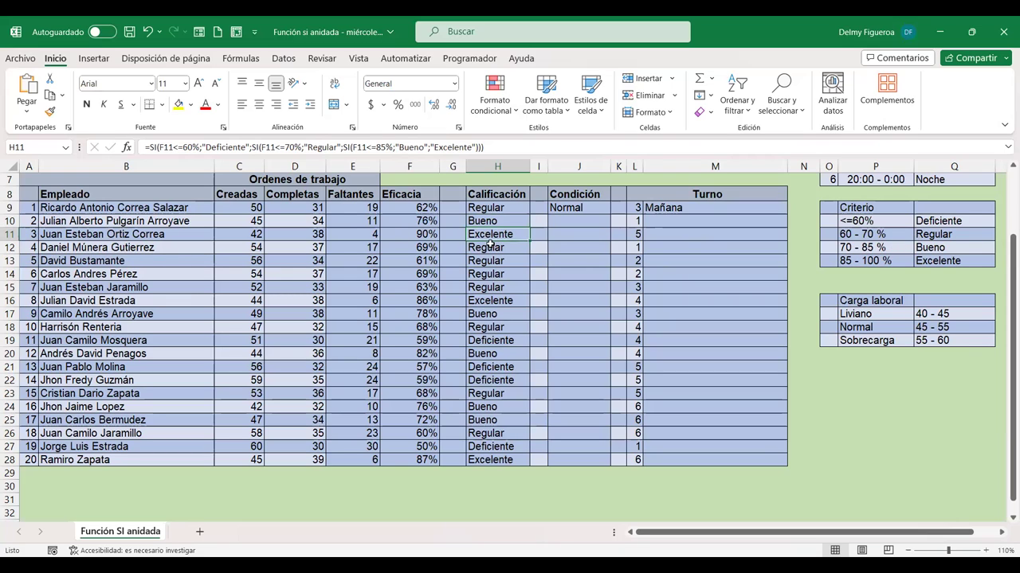
pyautogui.click(498, 461)
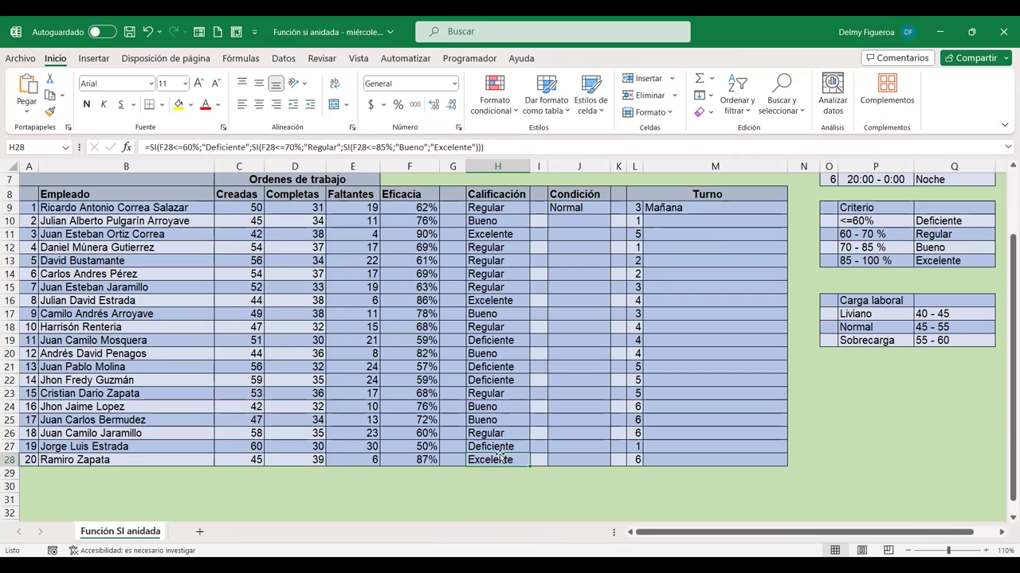
pyautogui.click(499, 447)
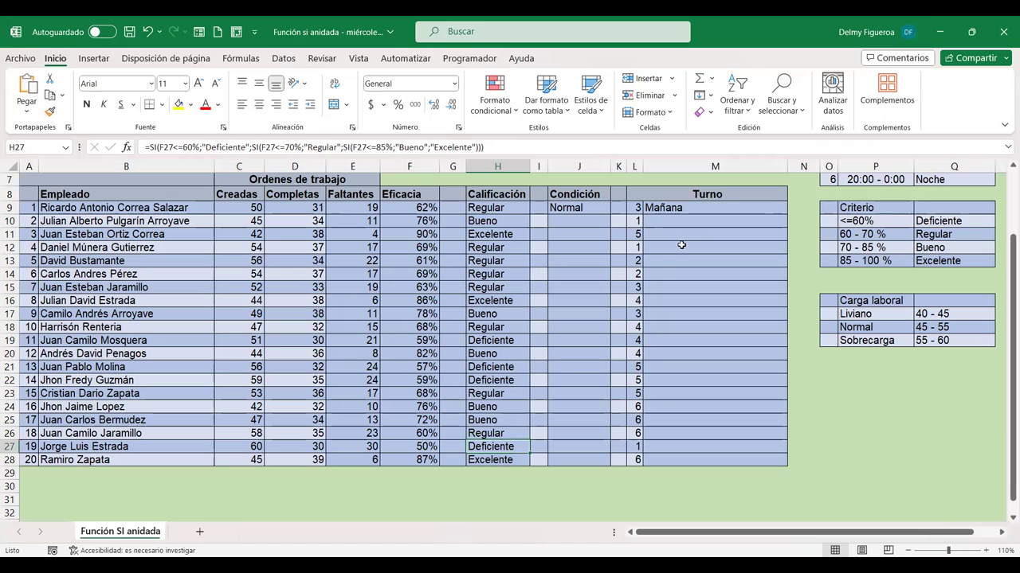
pyautogui.click(491, 431)
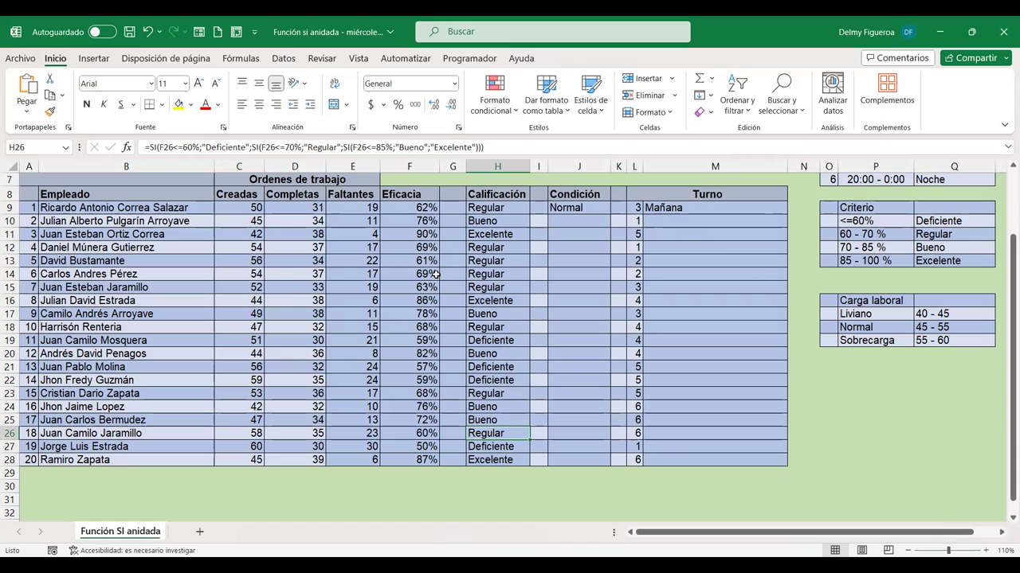
pyautogui.click(506, 218)
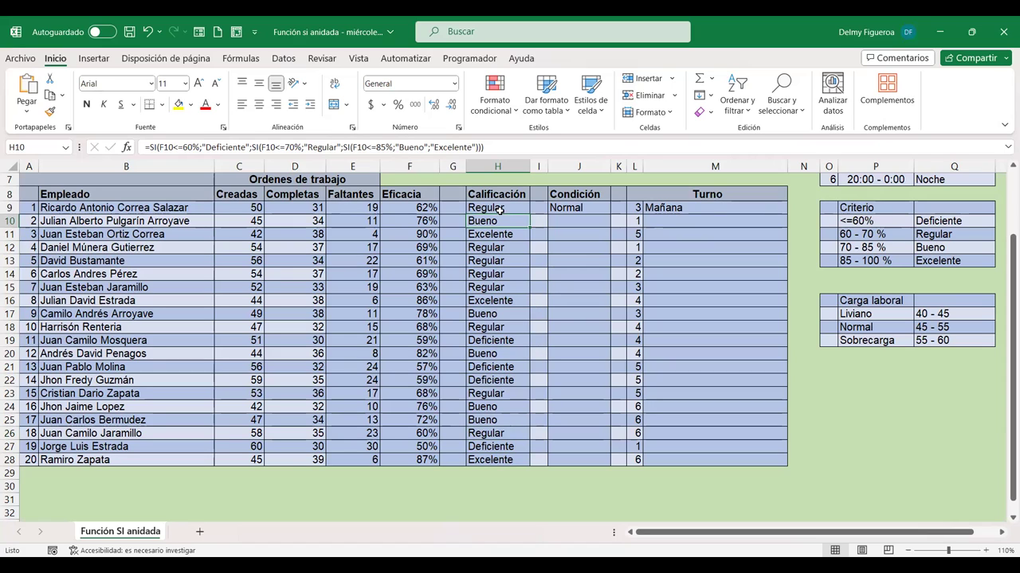
# Inspect J9's nested SI Condición formula without changing it
pyautogui.click(587, 205)
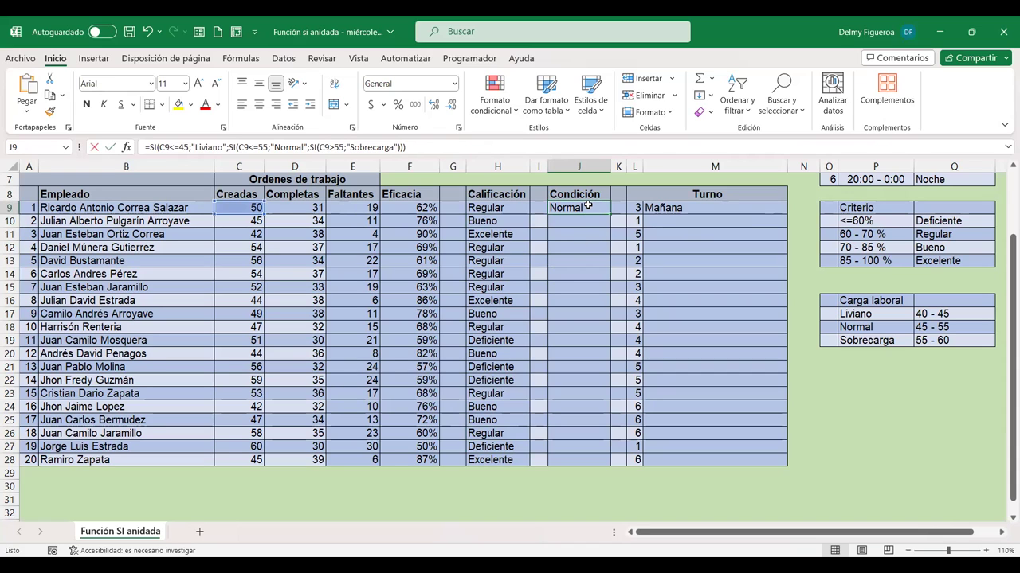
pyautogui.doubleClick(587, 206)
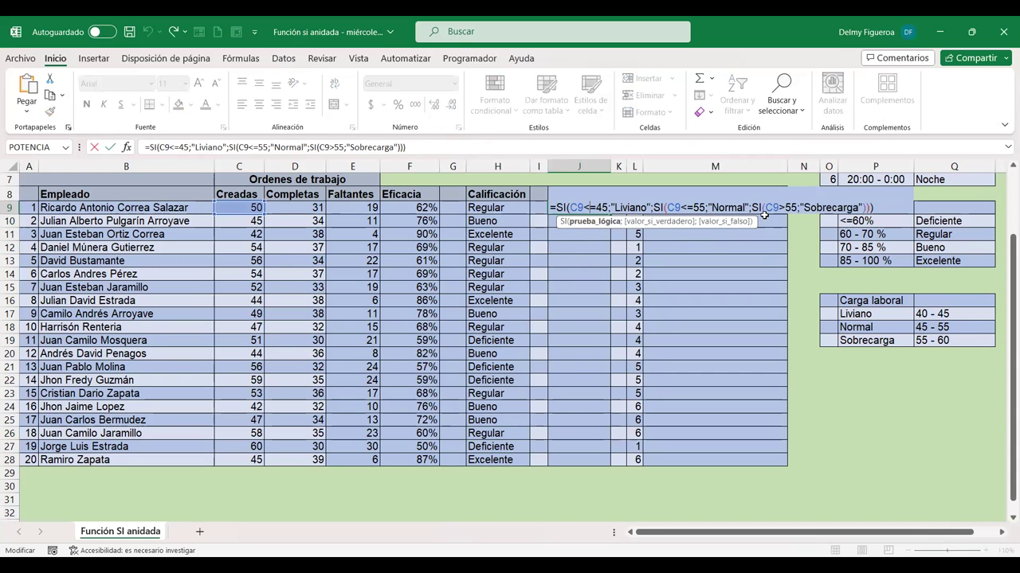
pyautogui.press('Return')
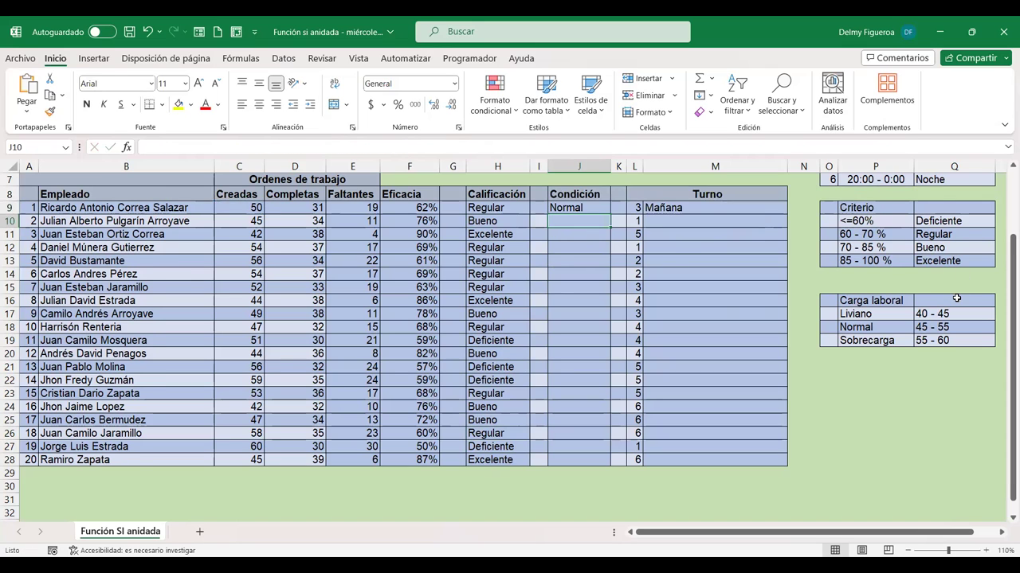
pyautogui.scroll(1, 956, 298)
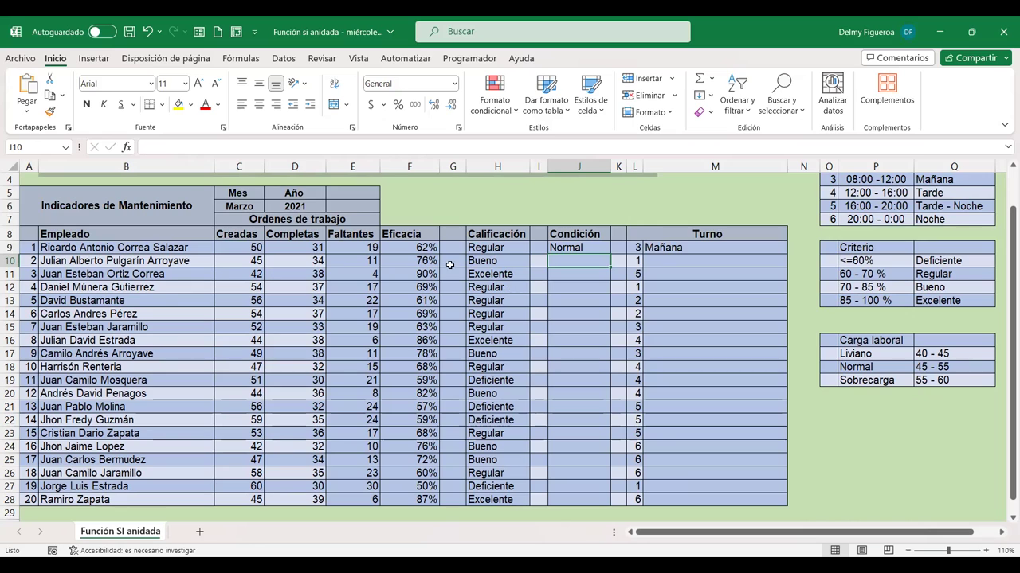
pyautogui.click(567, 248)
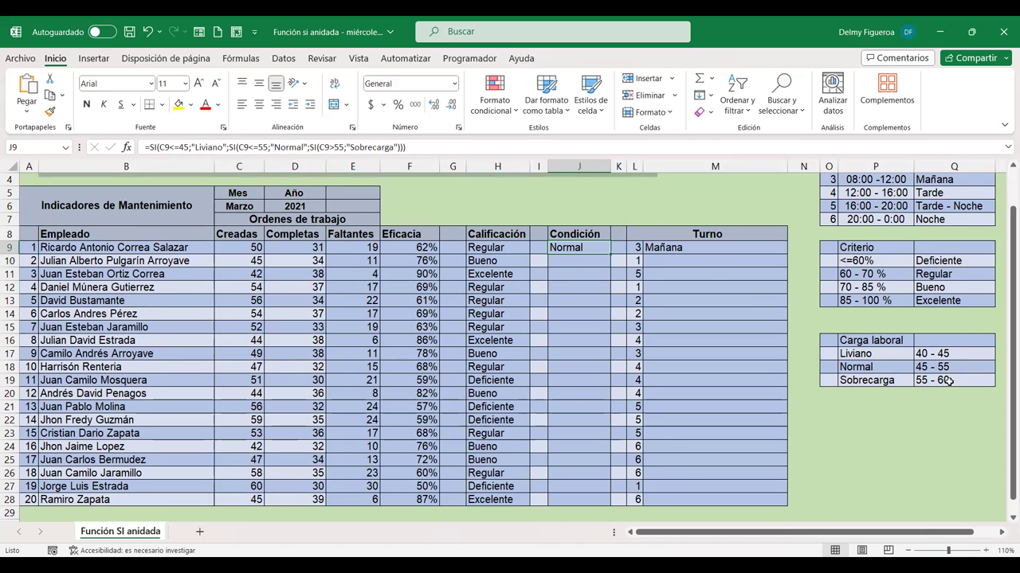
# Walk through J9's Liviano and Sobrecarga branches, accept it, and begin J10's formula with =
pyautogui.doubleClick(594, 248)
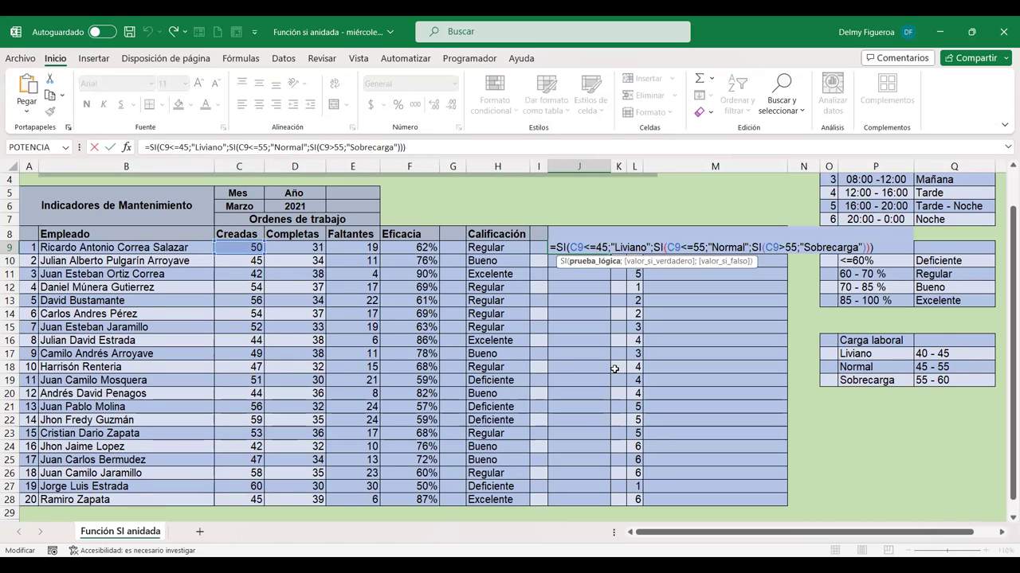
pyautogui.click(630, 249)
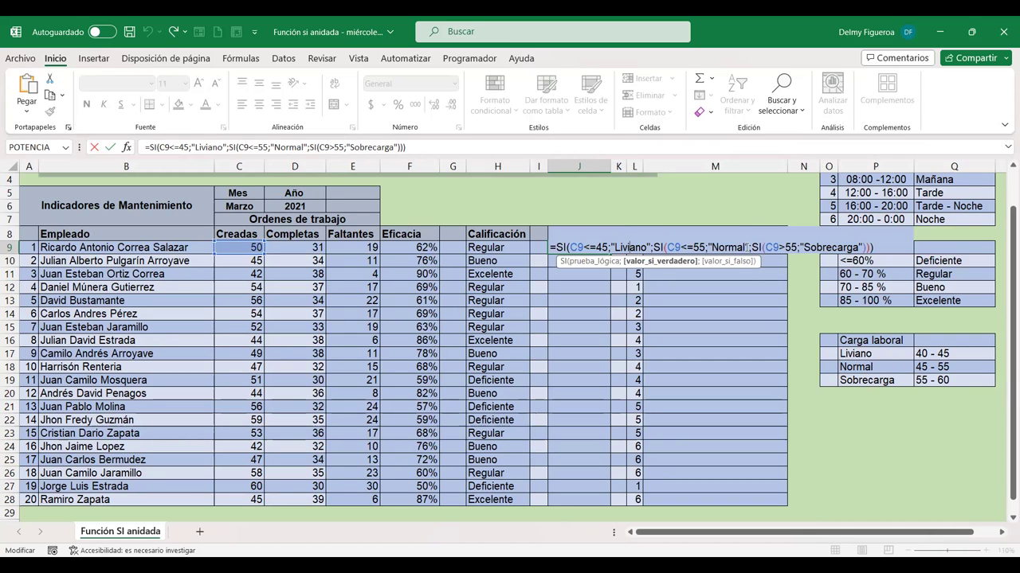
pyautogui.click(838, 248)
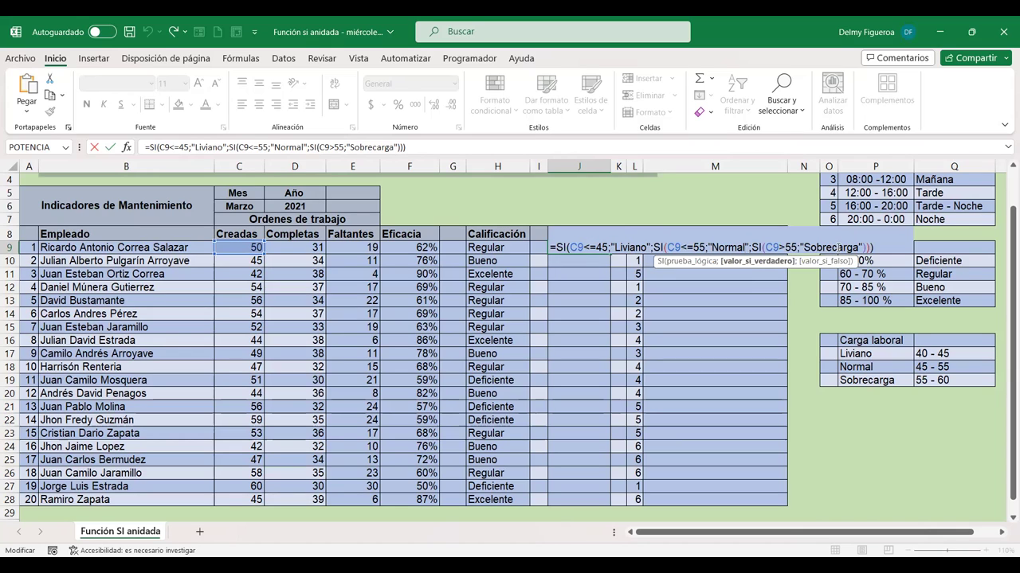
pyautogui.click(838, 247)
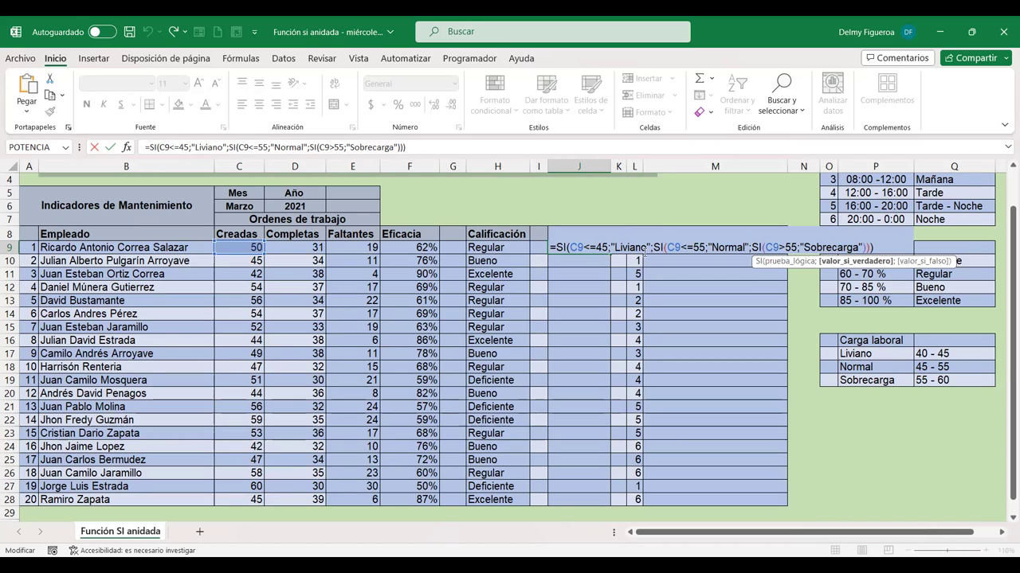
pyautogui.press('Return')
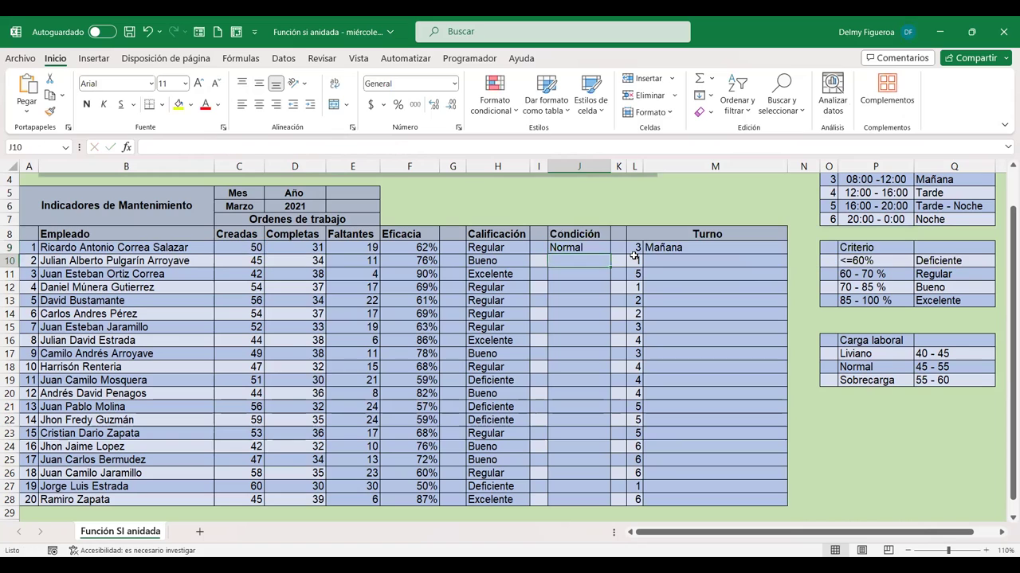
pyautogui.write('=')
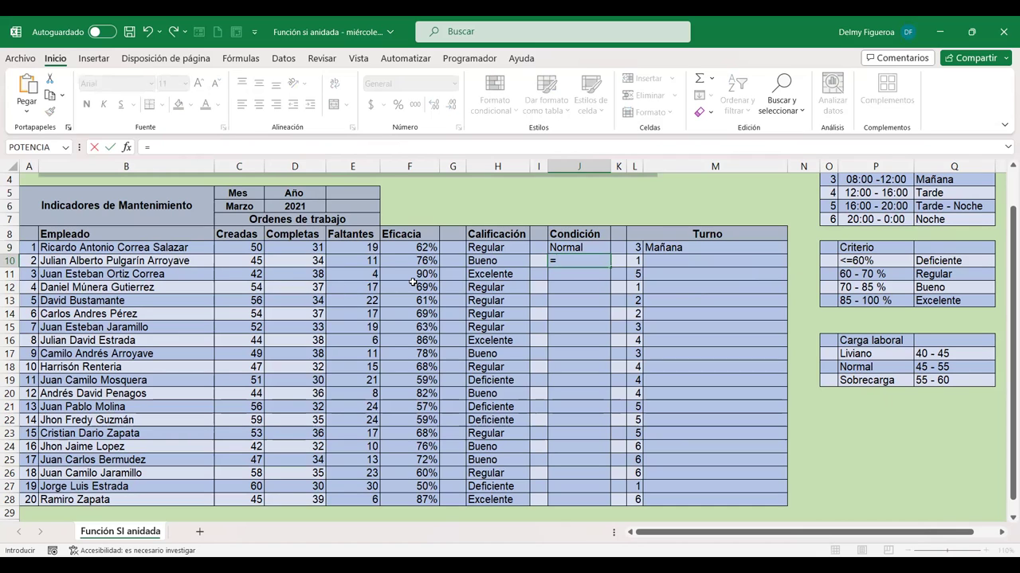
# Enter J10's nested SI on C10: Liviano at the 45 threshold, Normal up to 55, else Sobrecarga
pyautogui.write('si')
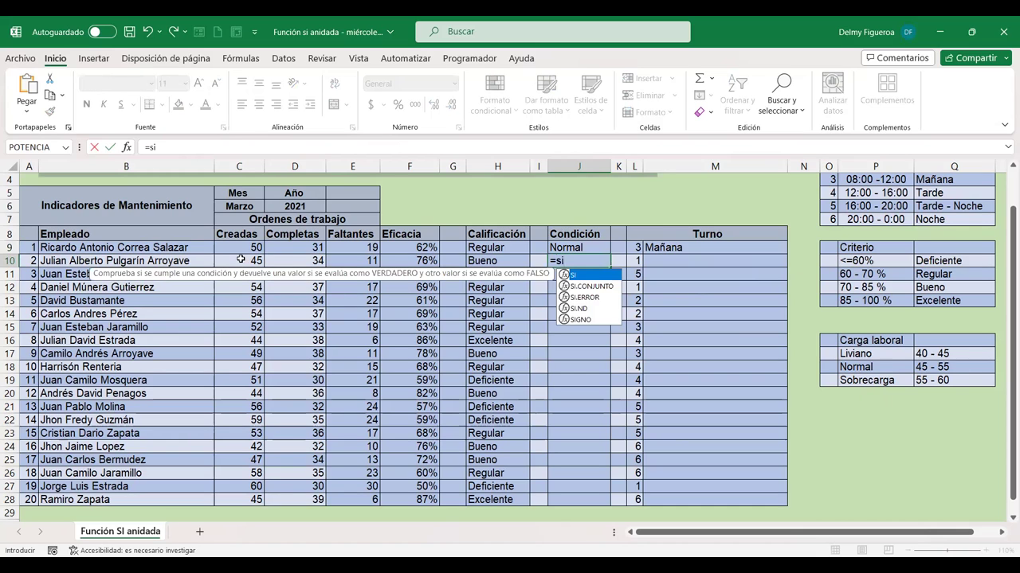
pyautogui.click(241, 260)
pyautogui.click(586, 260)
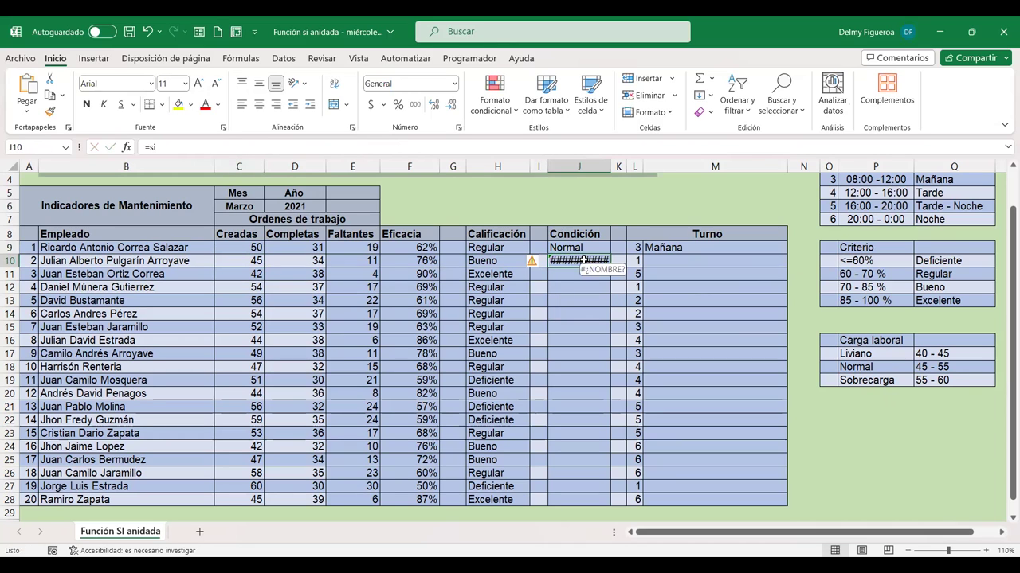
pyautogui.write('+si')
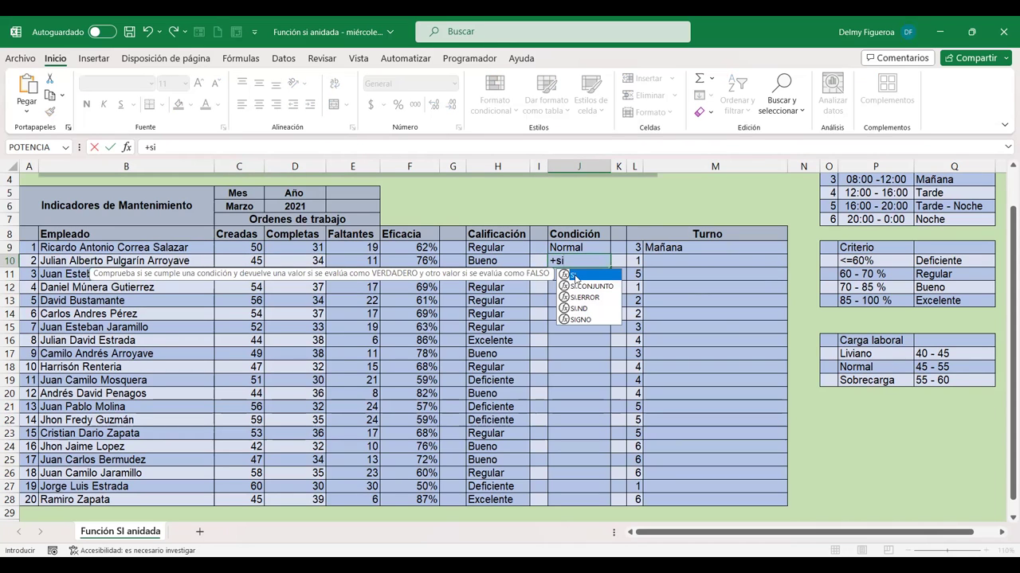
pyautogui.doubleClick(575, 276)
pyautogui.click(250, 260)
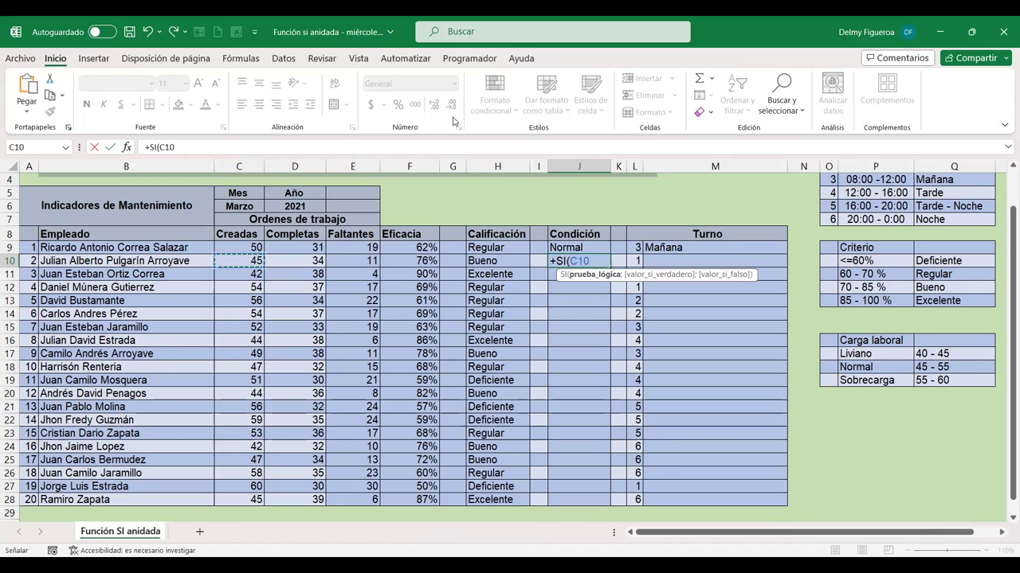
pyautogui.write('>')
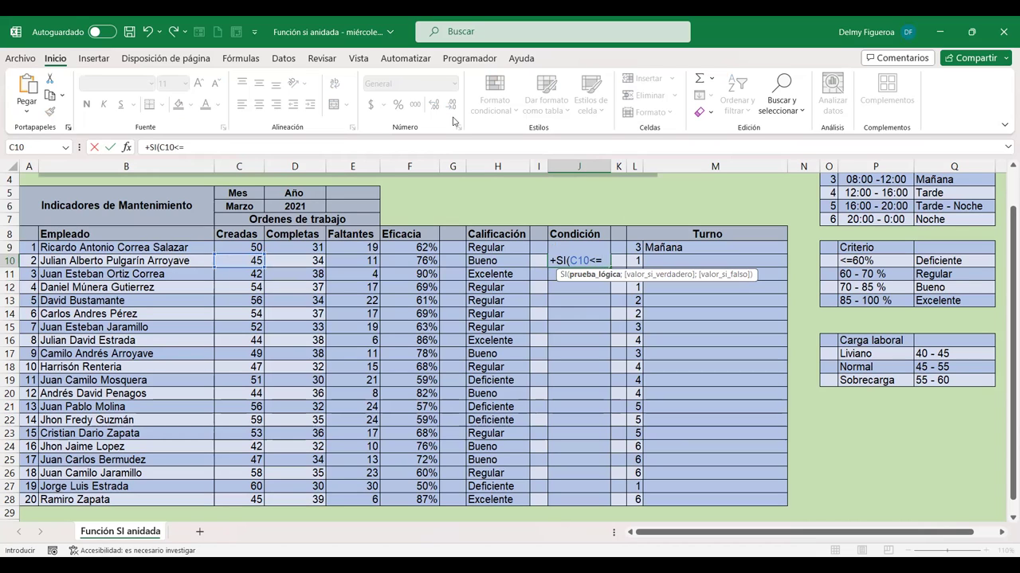
pyautogui.write('45')
pyautogui.write(';"Liviano"')
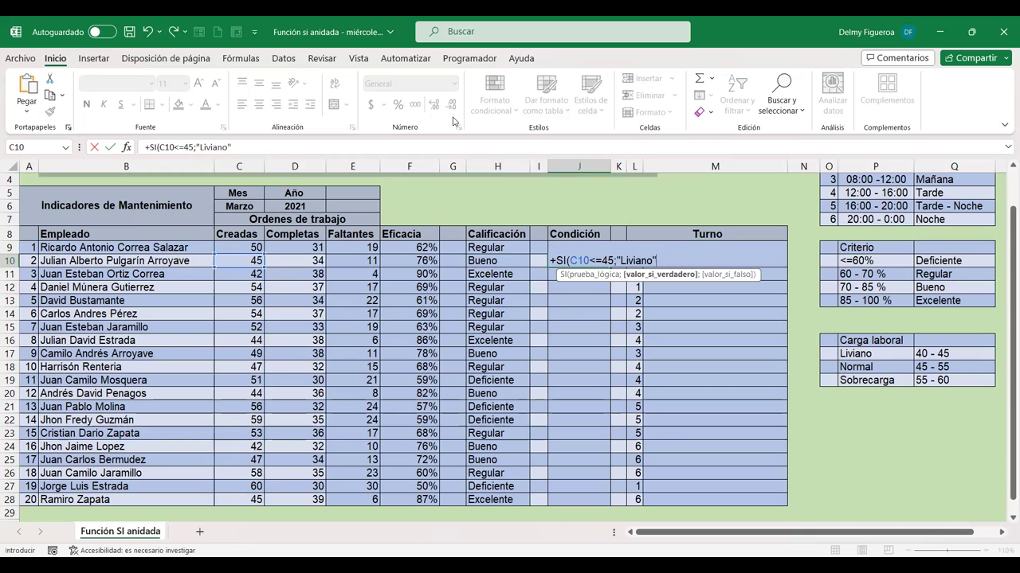
pyautogui.write(';')
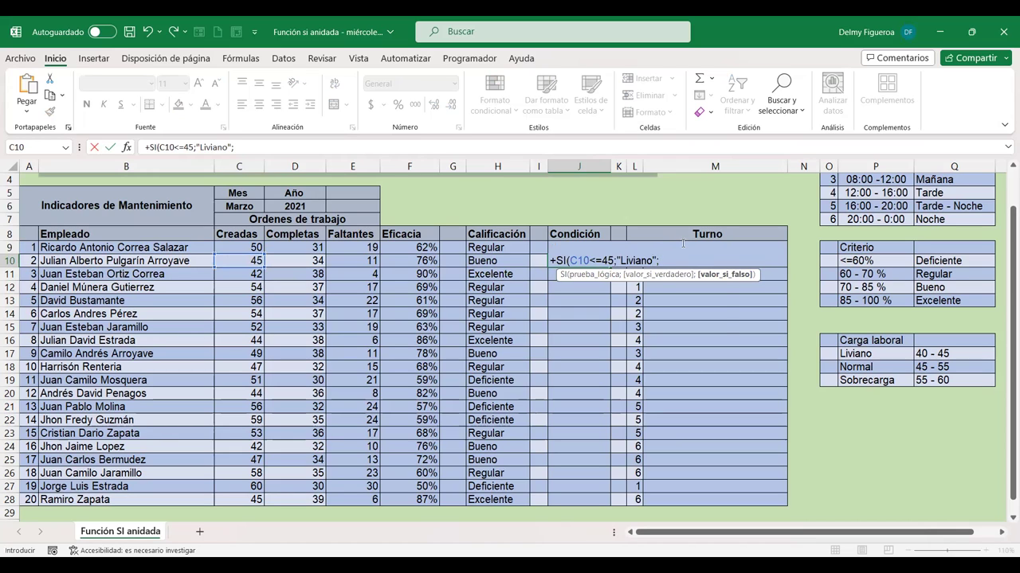
pyautogui.write('si')
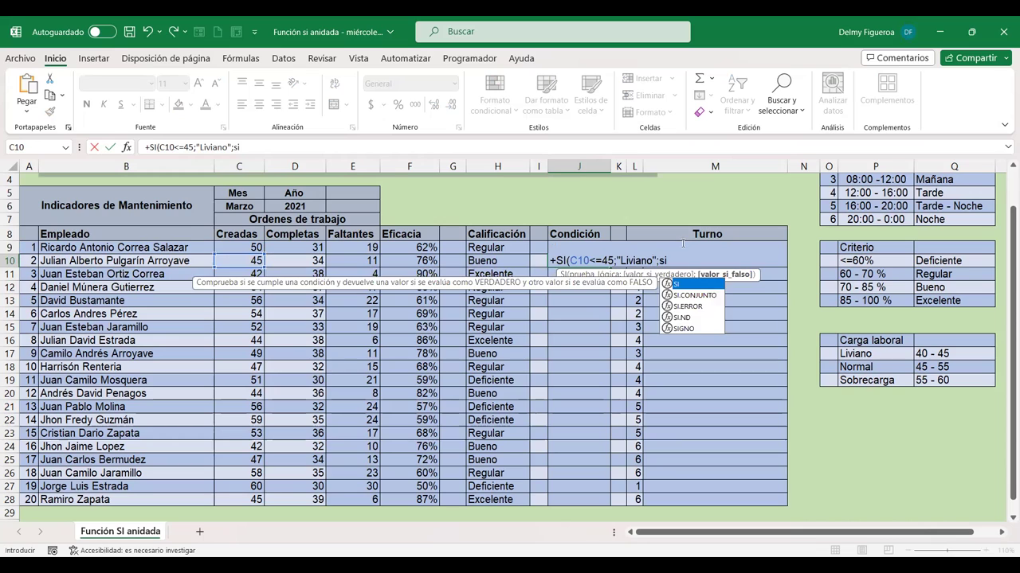
pyautogui.write('(')
pyautogui.click(241, 259)
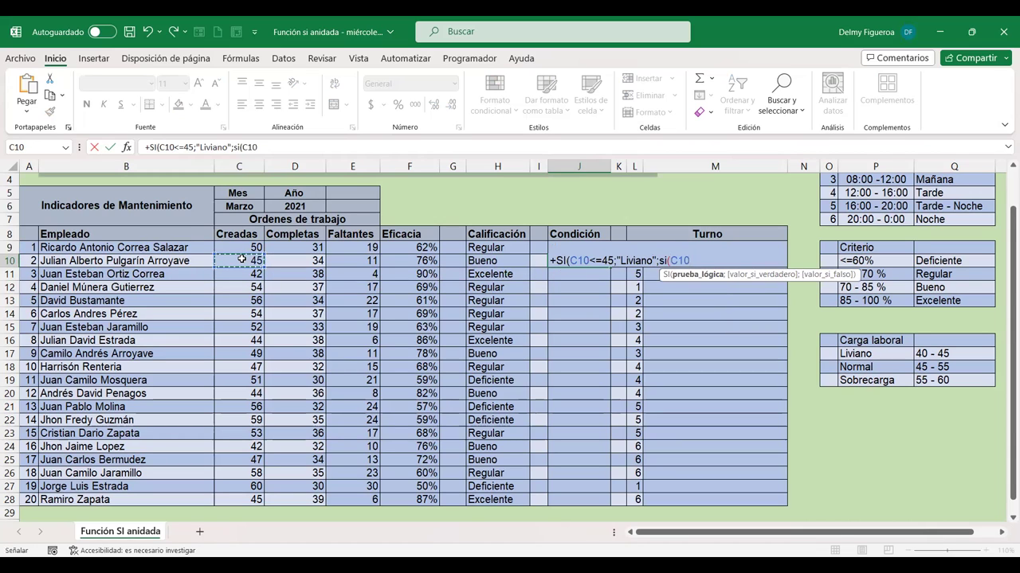
pyautogui.write('<=')
pyautogui.write('55')
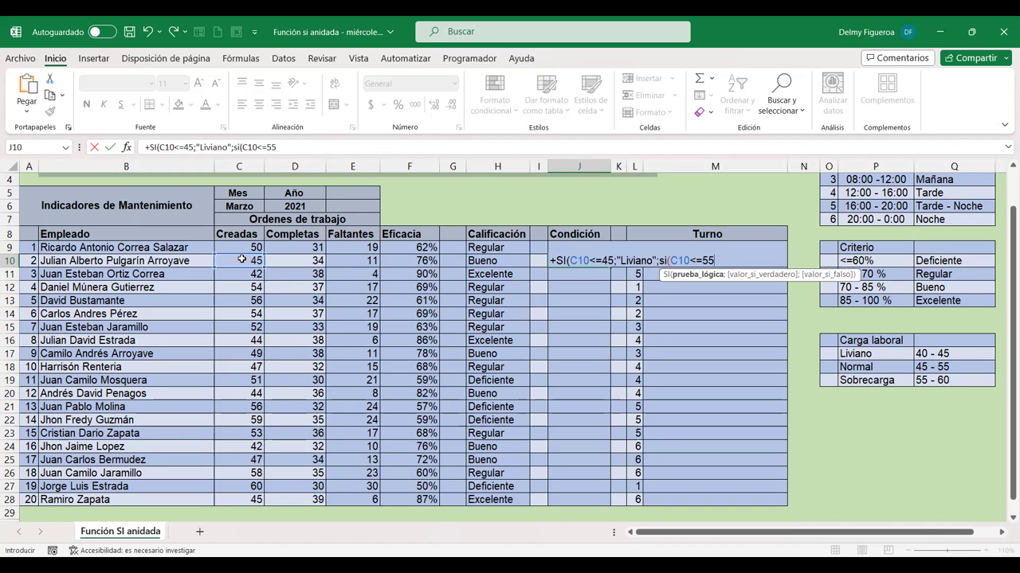
pyautogui.write(';"')
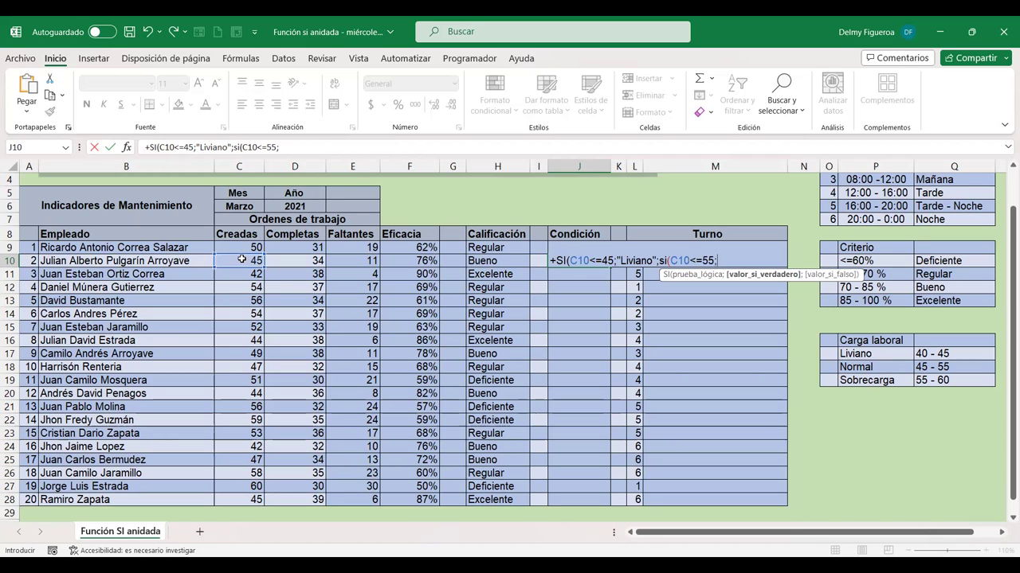
pyautogui.write('Normal')
pyautogui.write('"')
pyautogui.write(';"')
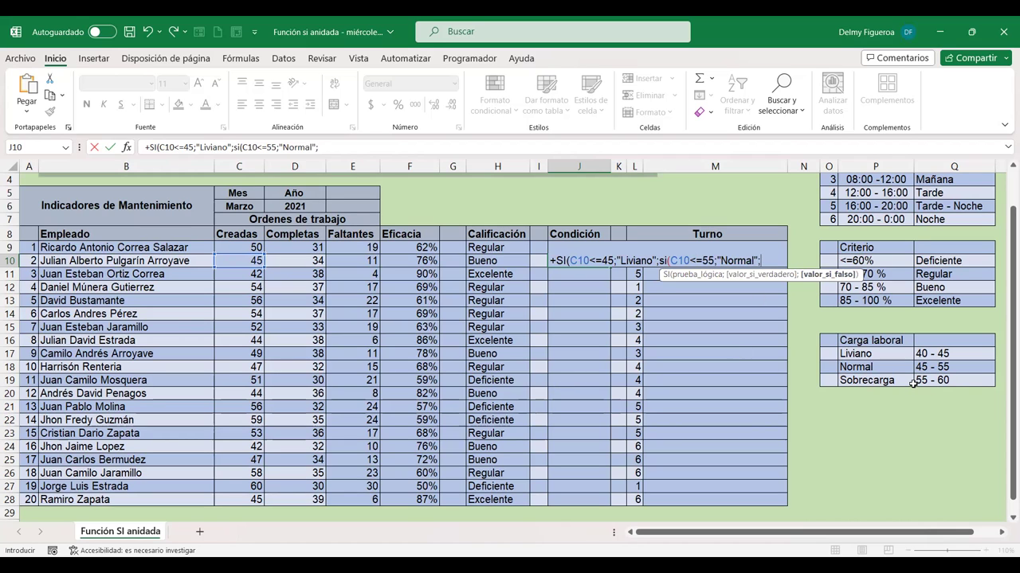
pyautogui.write('Sobrecarga"')
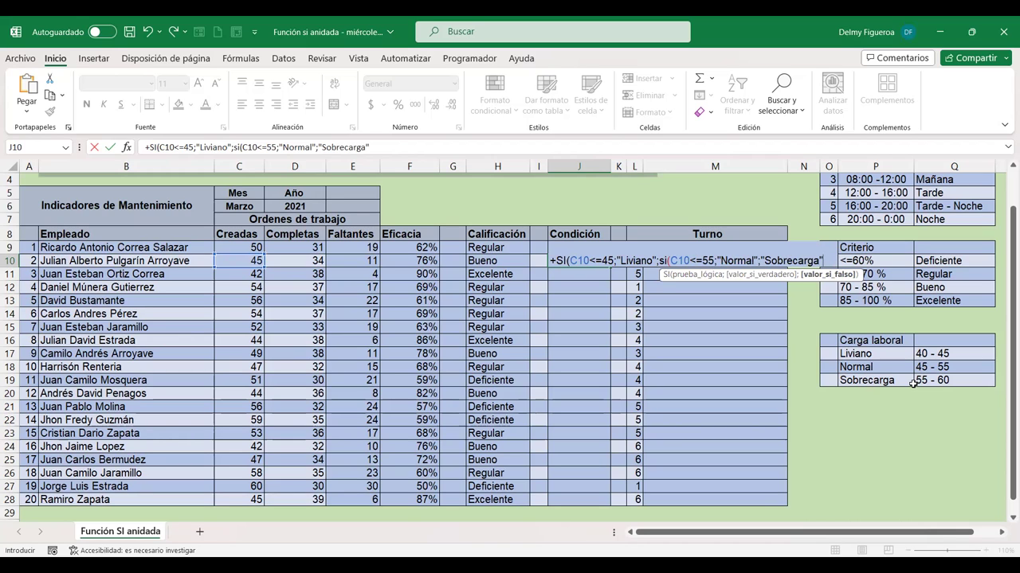
pyautogui.write(')')
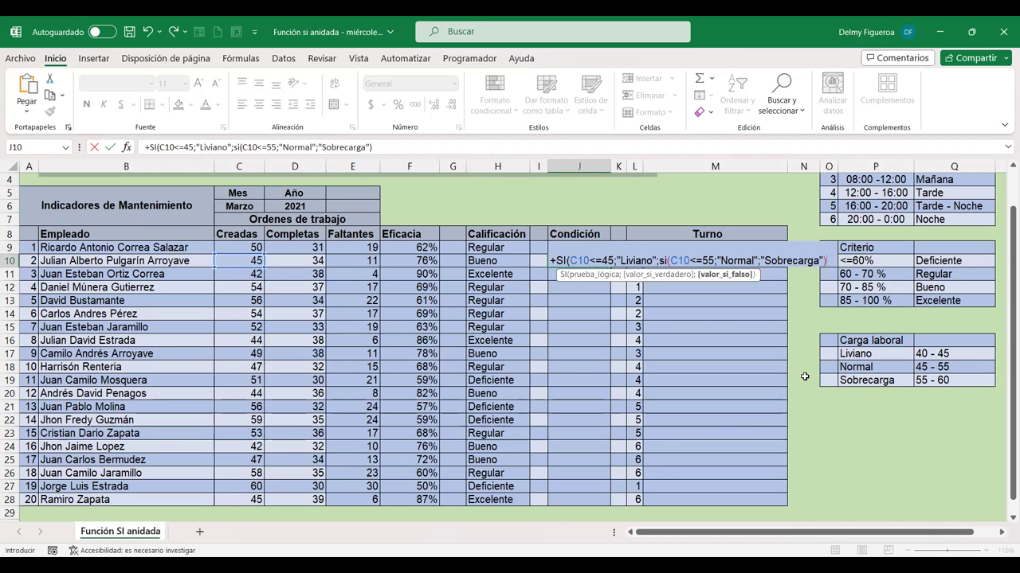
pyautogui.write(')')
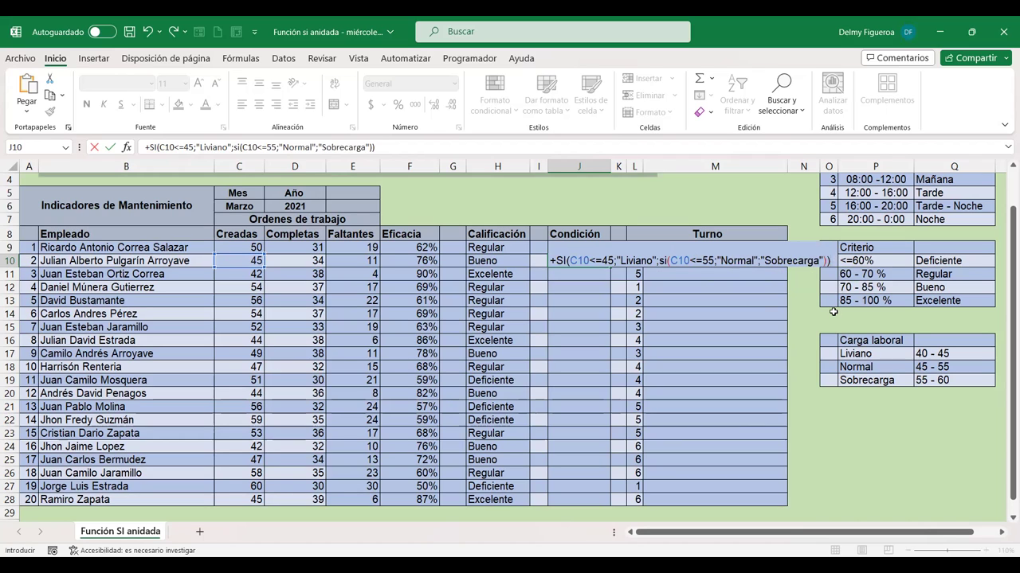
pyautogui.press('Return')
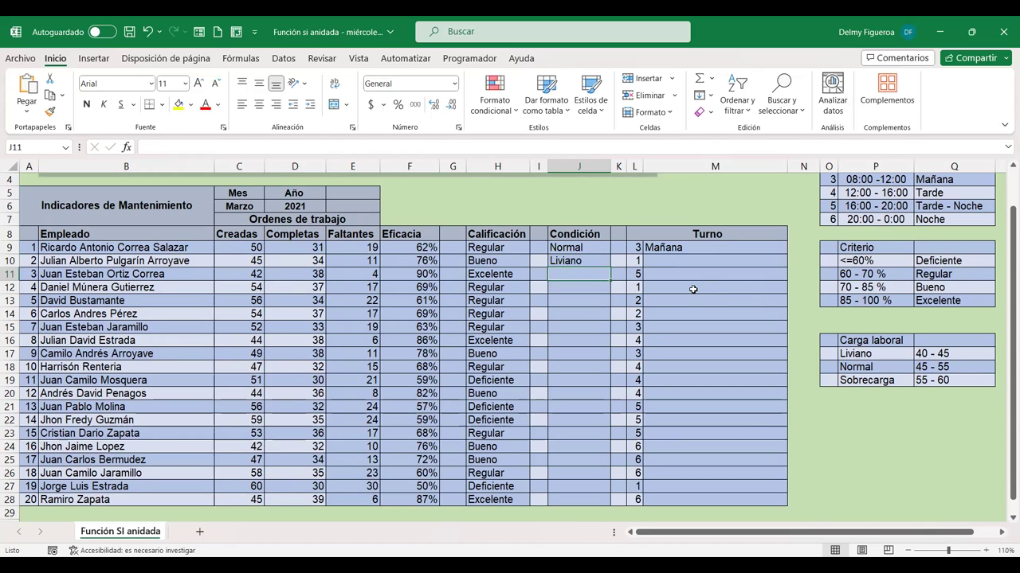
# Fill J10's Condición formula down to J28 and spot-check rows 12, 21, 22, 26 and 28
pyautogui.click(591, 261)
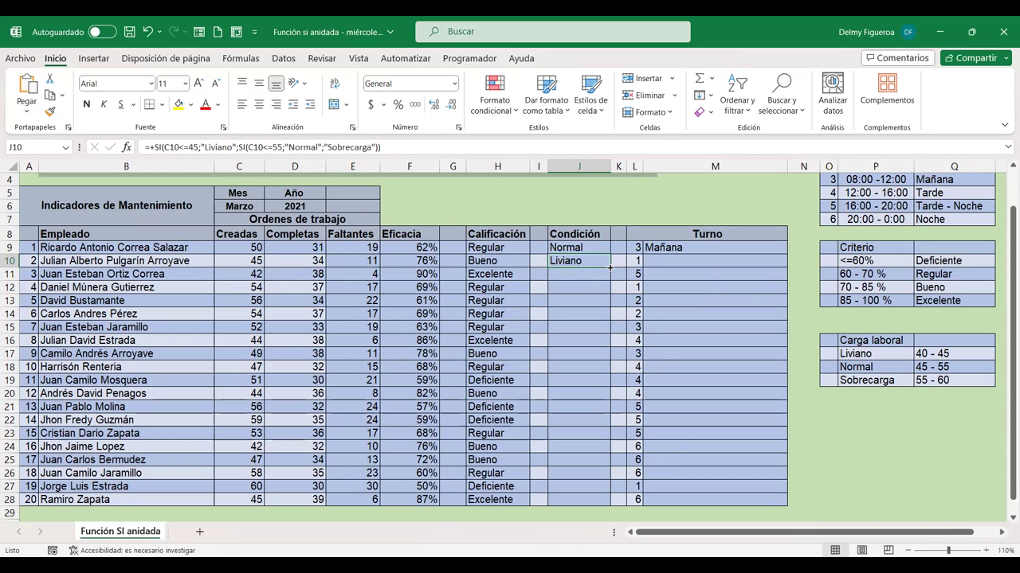
pyautogui.moveTo(611, 267); pyautogui.dragTo(624, 506)
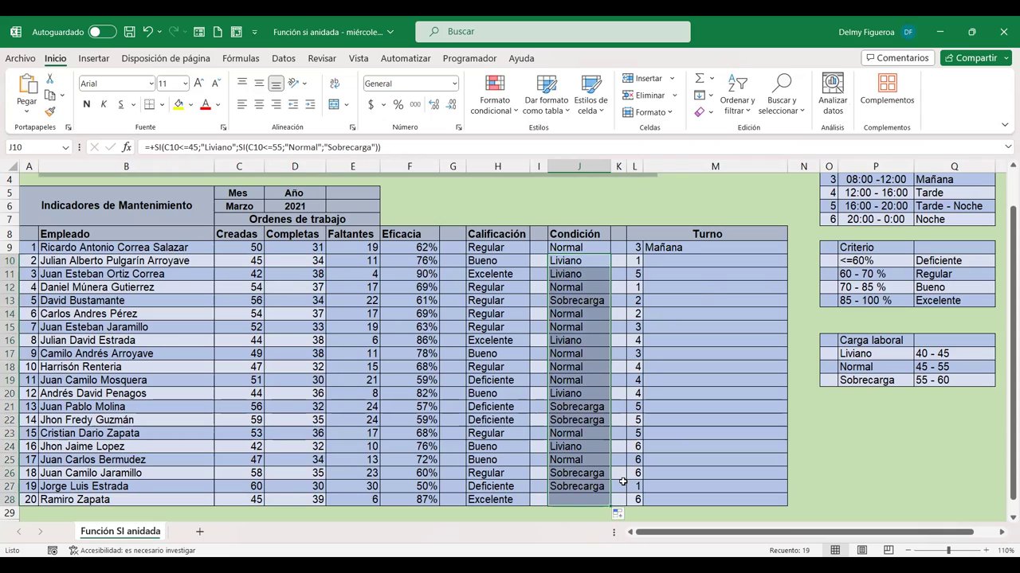
pyautogui.click(591, 288)
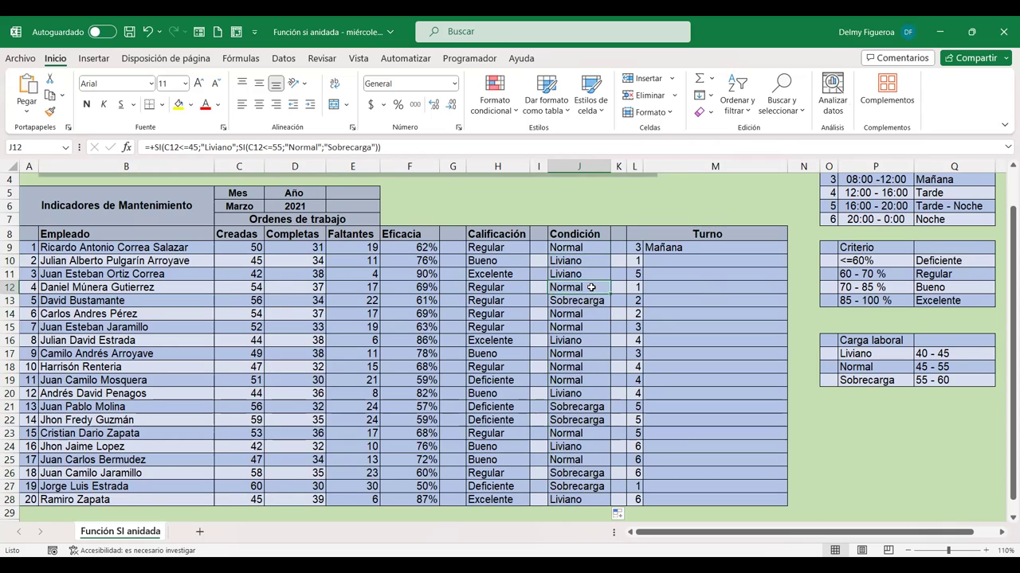
pyautogui.click(593, 407)
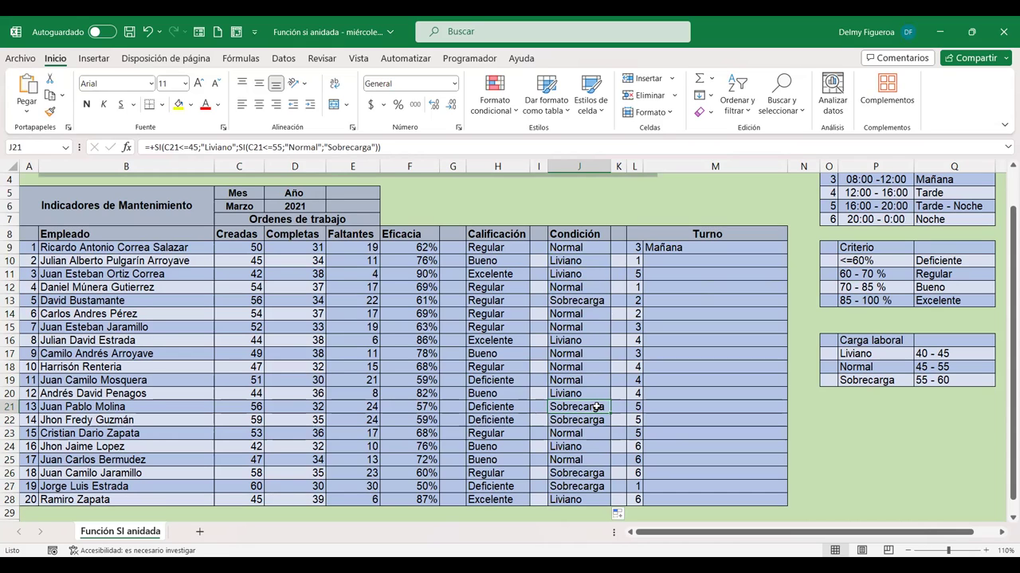
pyautogui.click(596, 420)
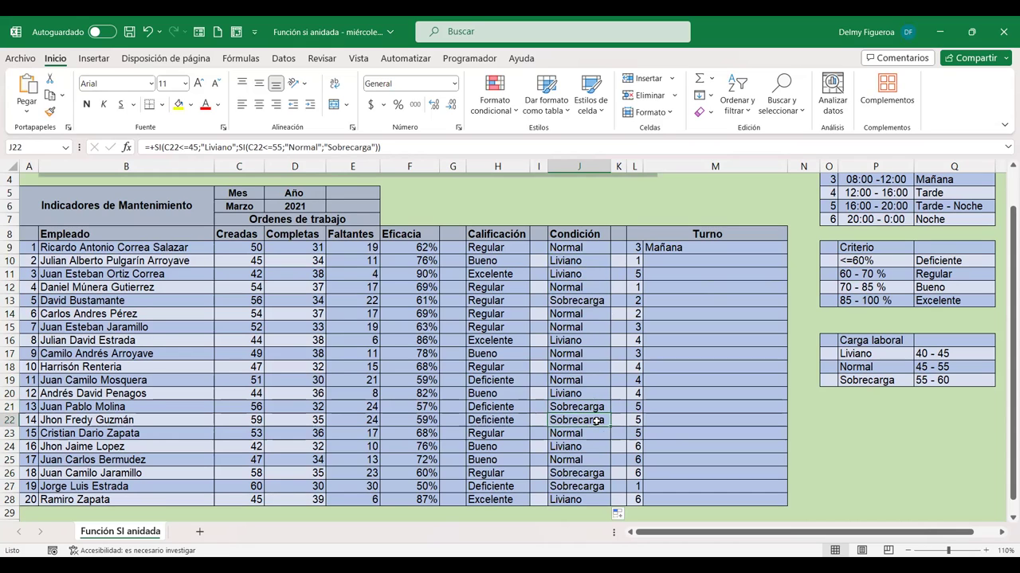
pyautogui.click(595, 473)
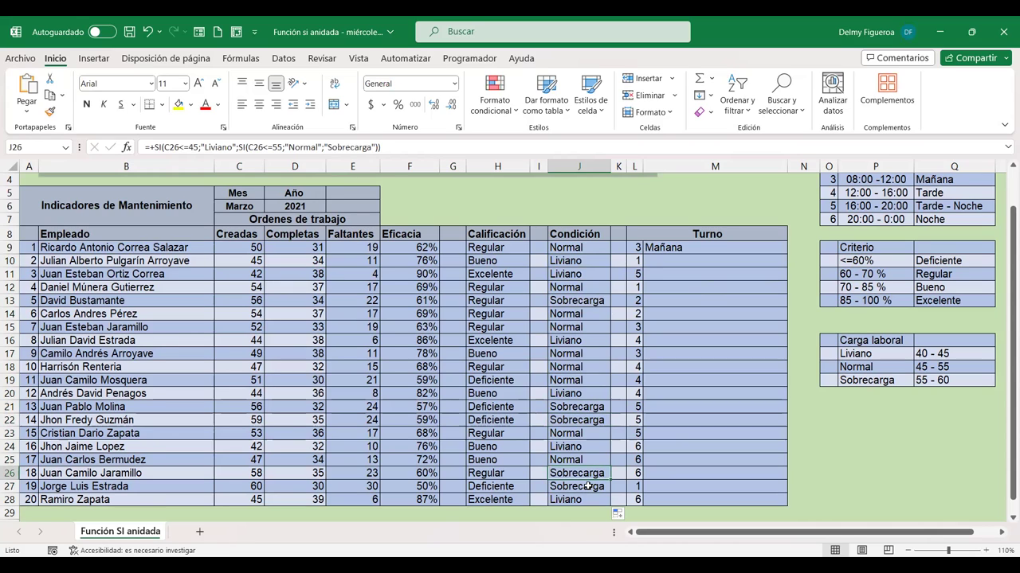
pyautogui.click(587, 486)
pyautogui.click(584, 501)
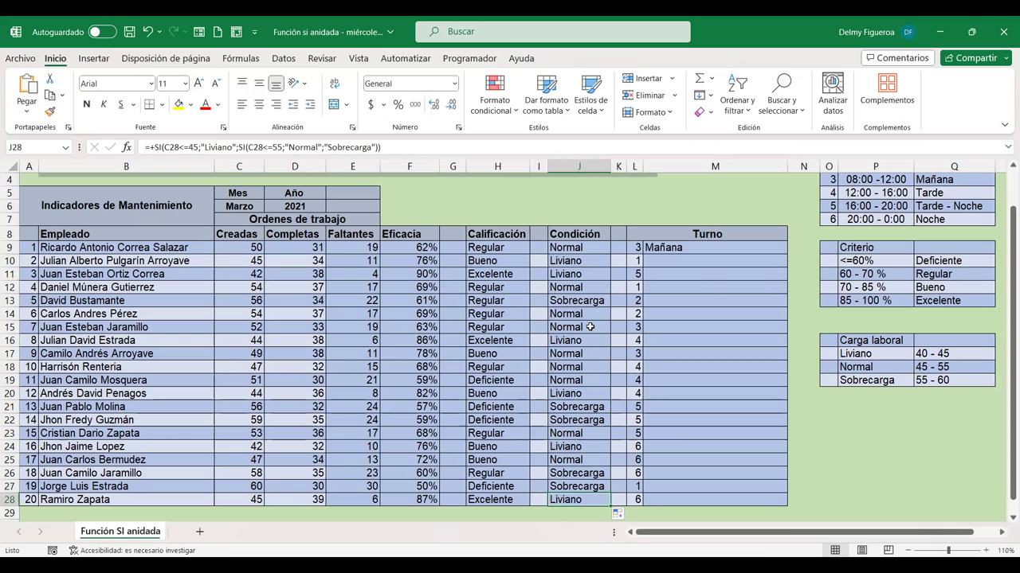
pyautogui.click(590, 260)
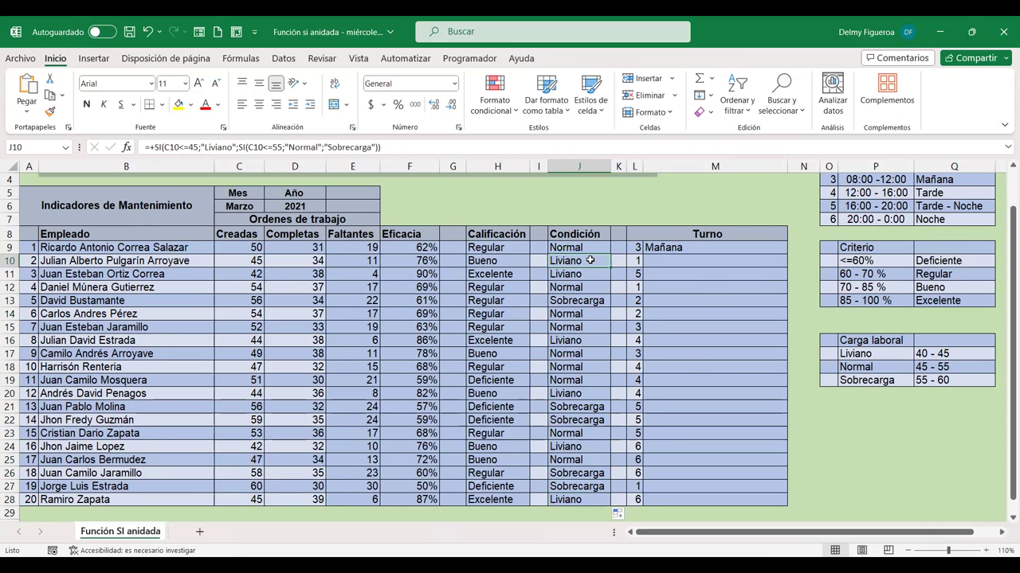
pyautogui.click(743, 244)
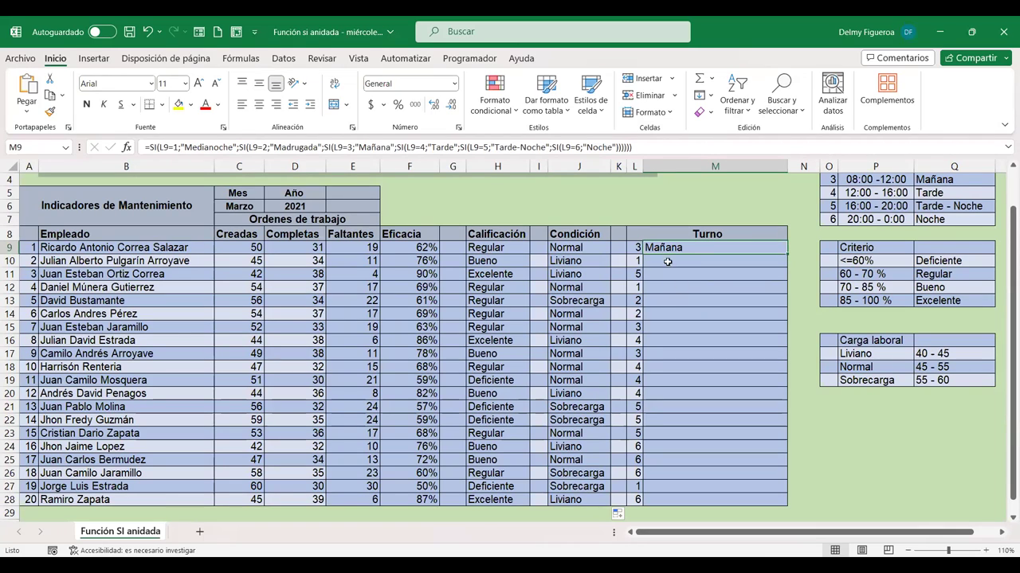
pyautogui.click(575, 247)
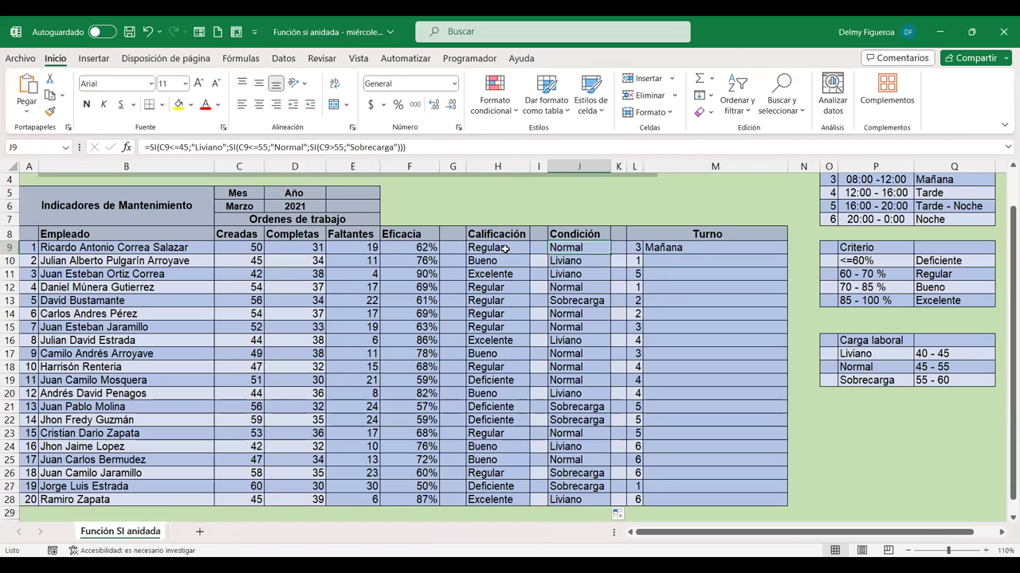
pyautogui.click(505, 248)
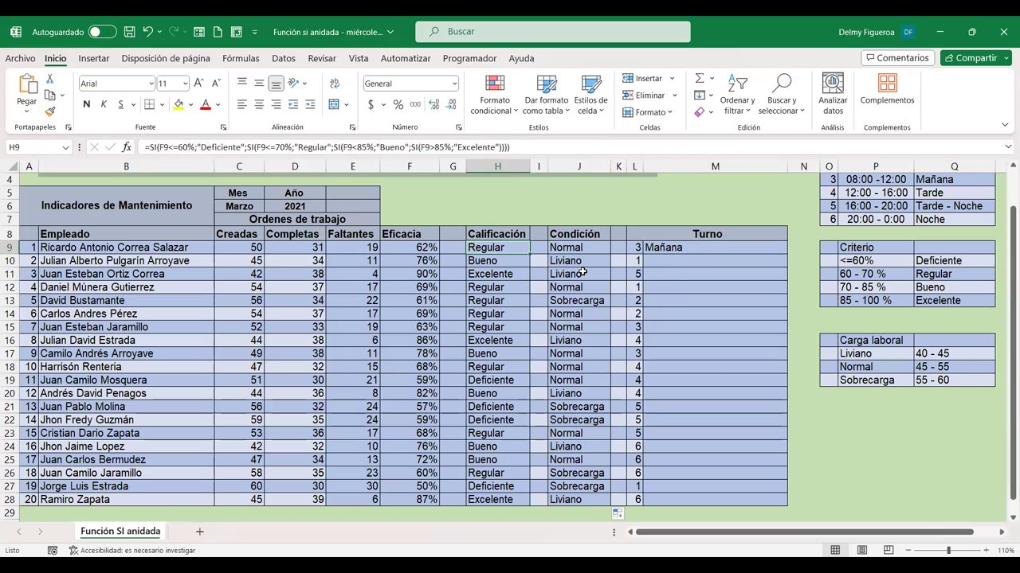
pyautogui.click(674, 260)
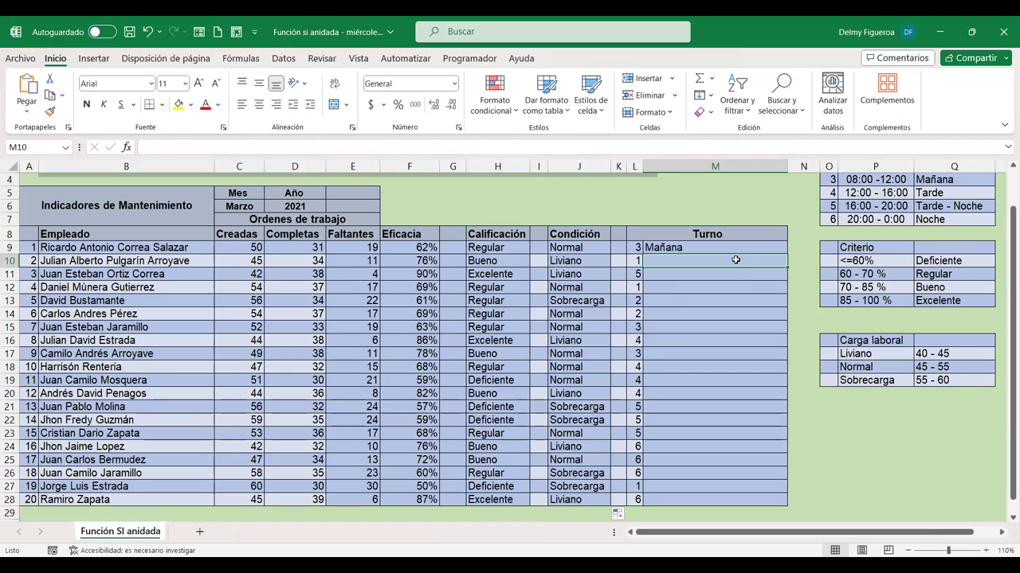
pyautogui.click(736, 245)
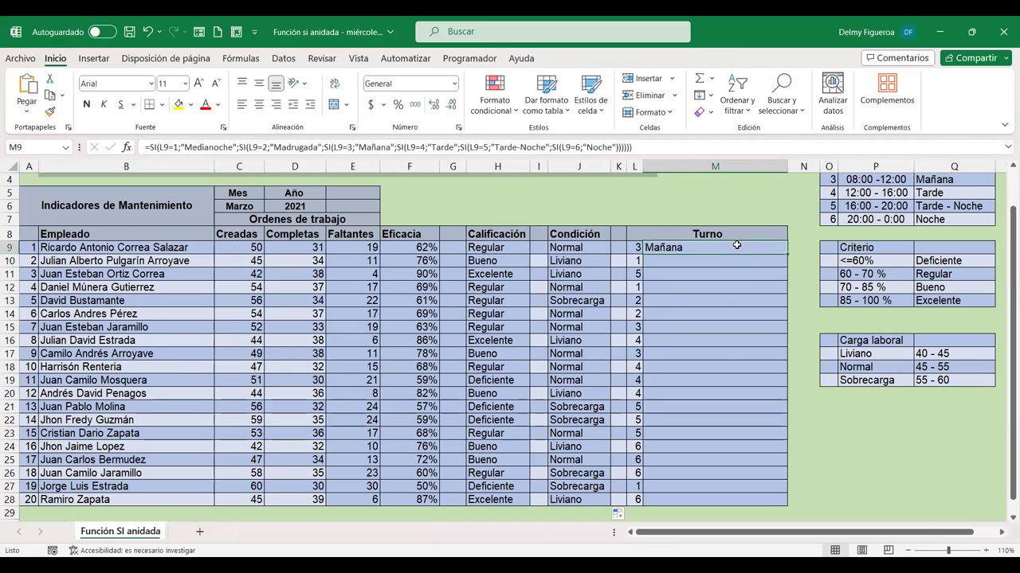
pyautogui.click(734, 260)
pyautogui.click(734, 247)
pyautogui.click(740, 263)
pyautogui.click(719, 273)
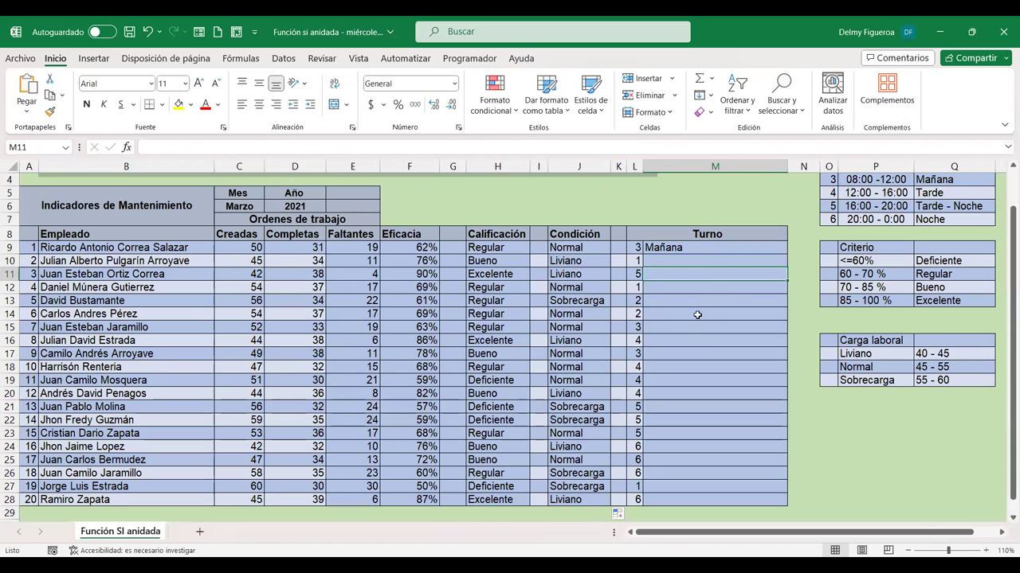
pyautogui.click(707, 219)
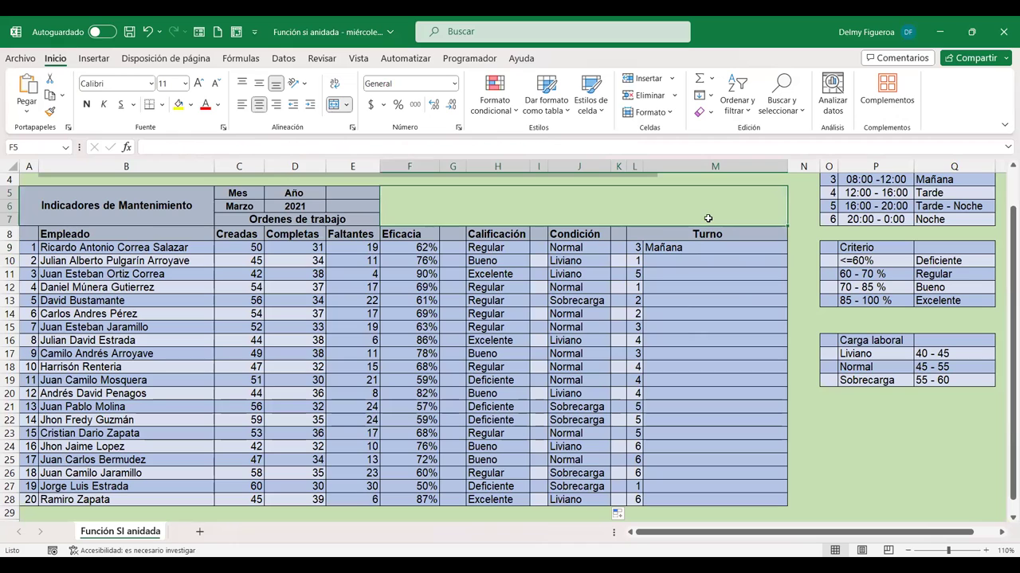
pyautogui.click(841, 402)
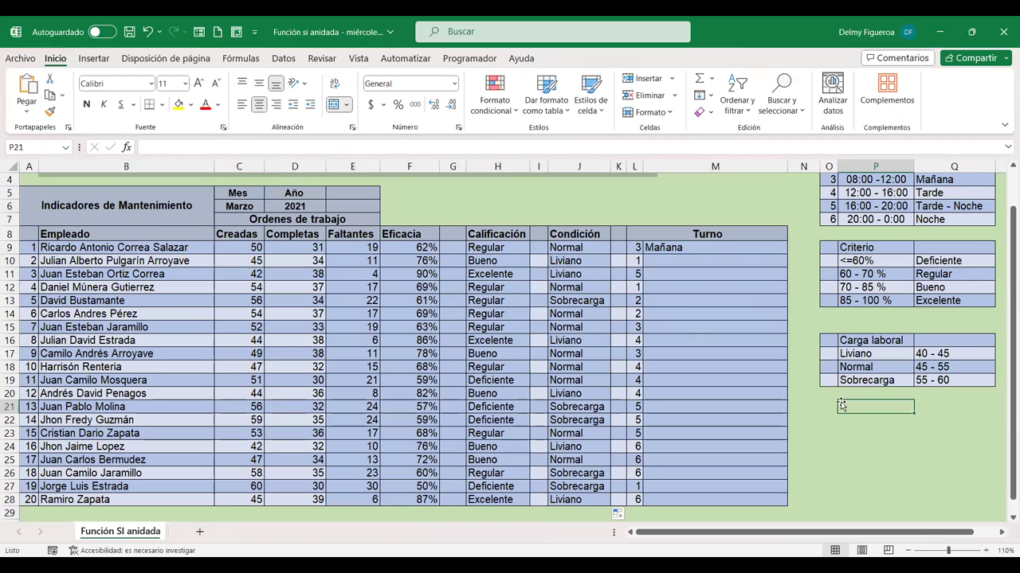
pyautogui.click(712, 247)
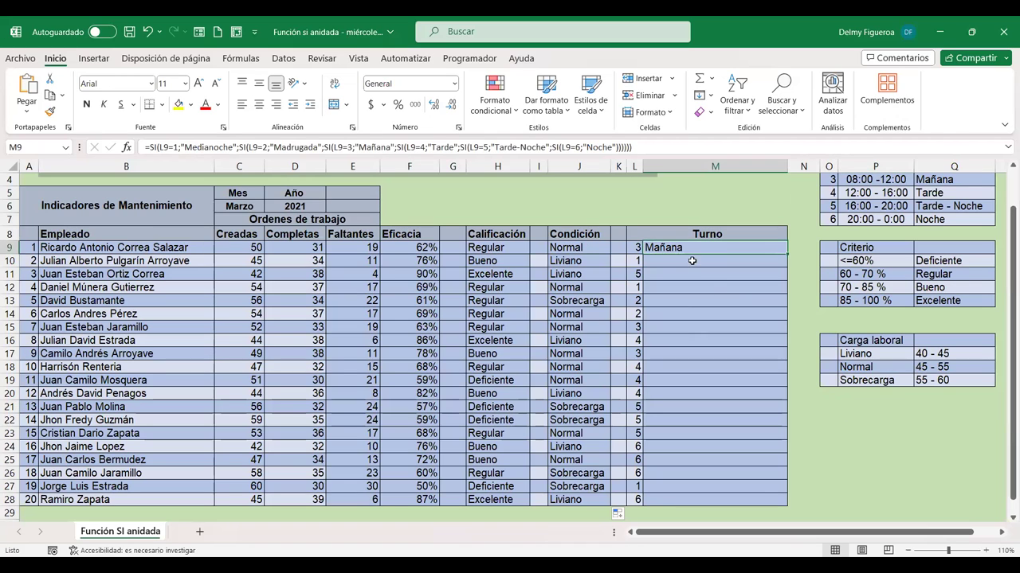
pyautogui.click(584, 249)
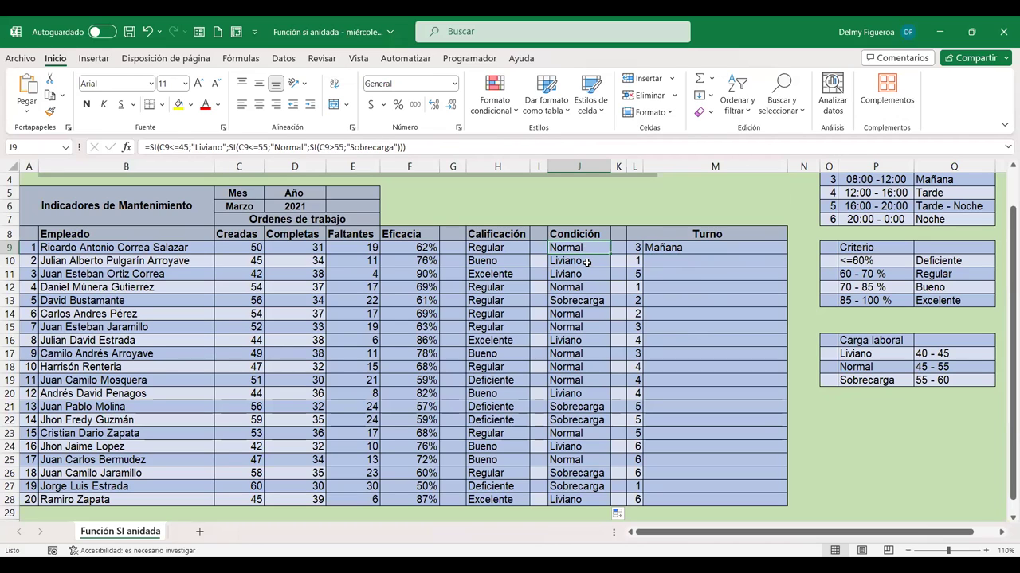
pyautogui.click(586, 262)
pyautogui.click(587, 302)
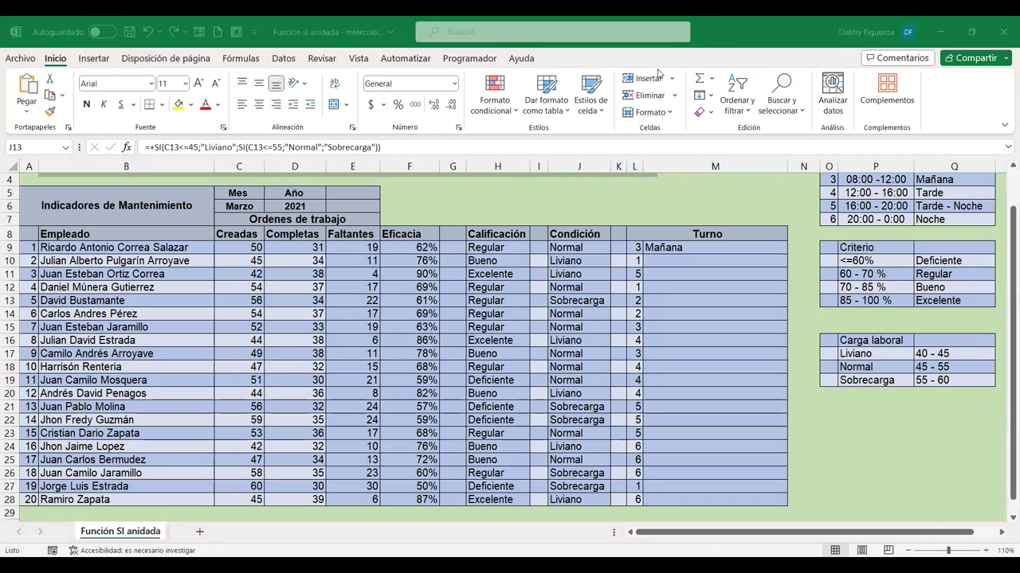
pyautogui.click(577, 249)
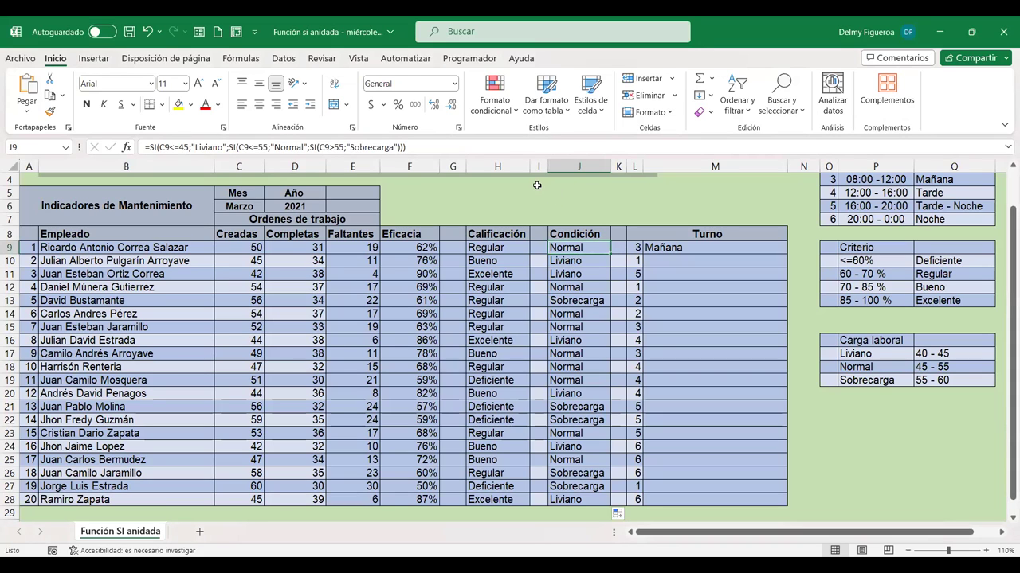
pyautogui.click(708, 248)
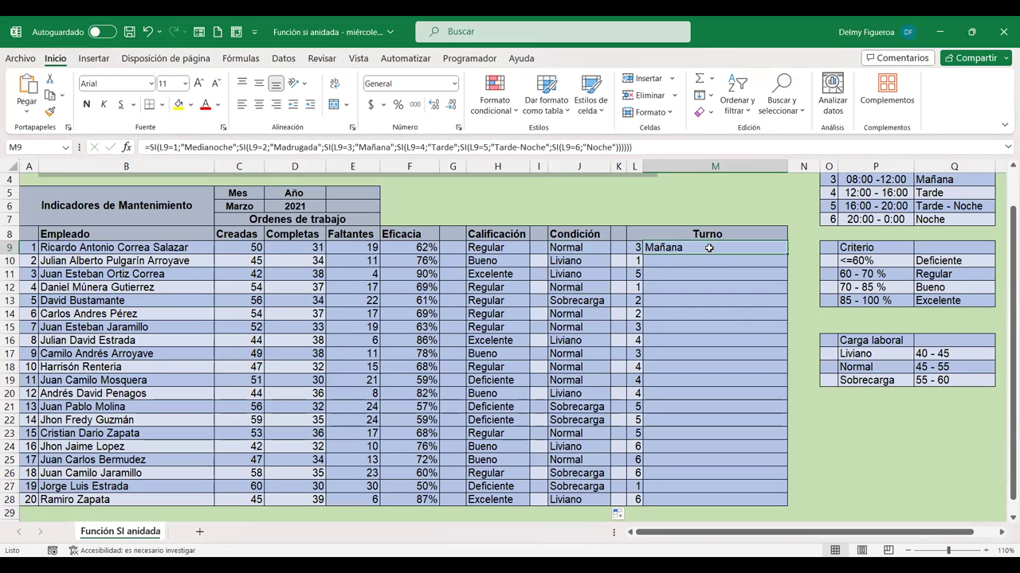
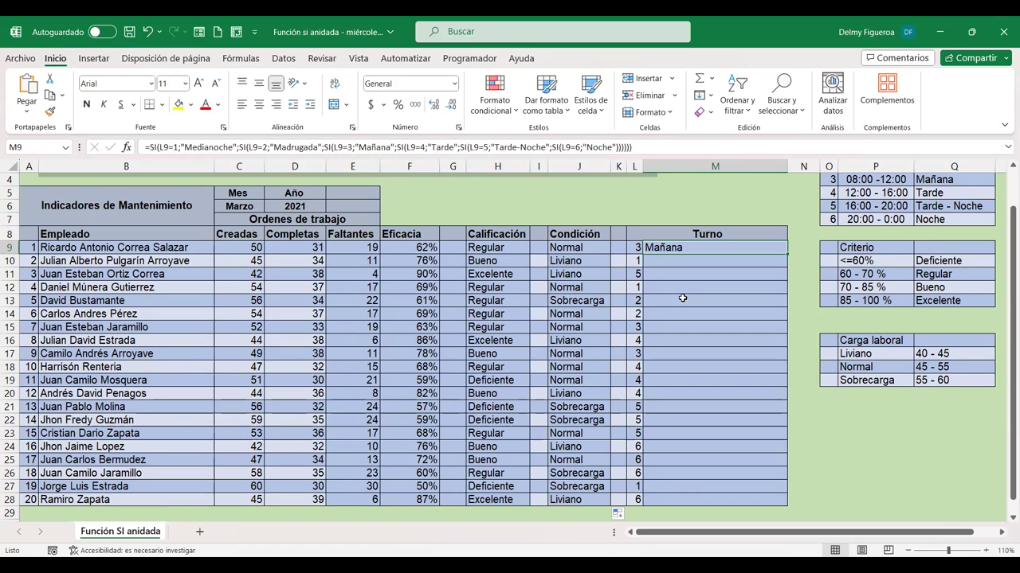
# Inspect the nested SI shift formula in M9, leaving it unchanged
pyautogui.click(705, 257)
pyautogui.click(704, 249)
pyautogui.doubleClick(734, 248)
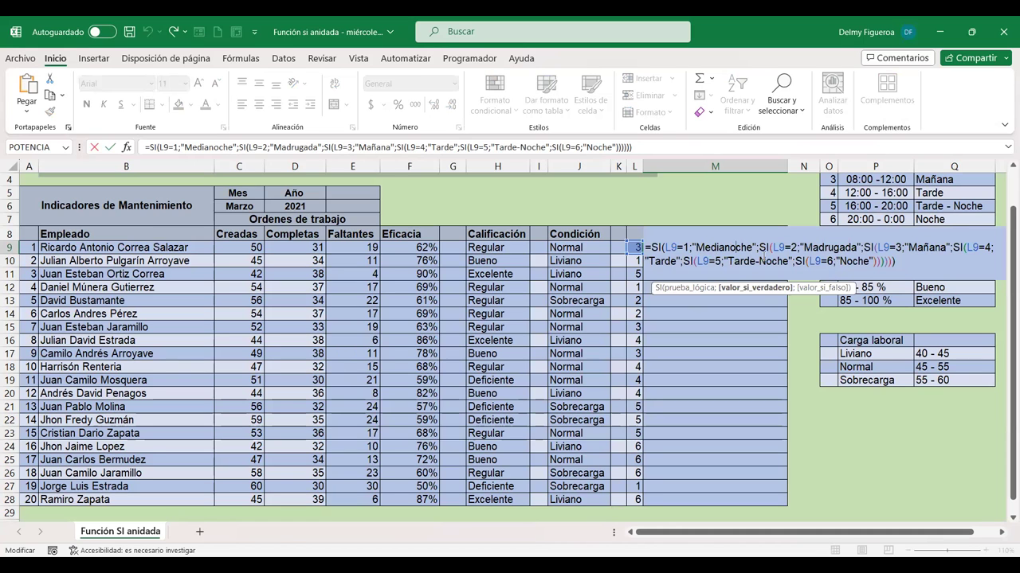
pyautogui.press('Return')
pyautogui.scroll(1, 731, 326)
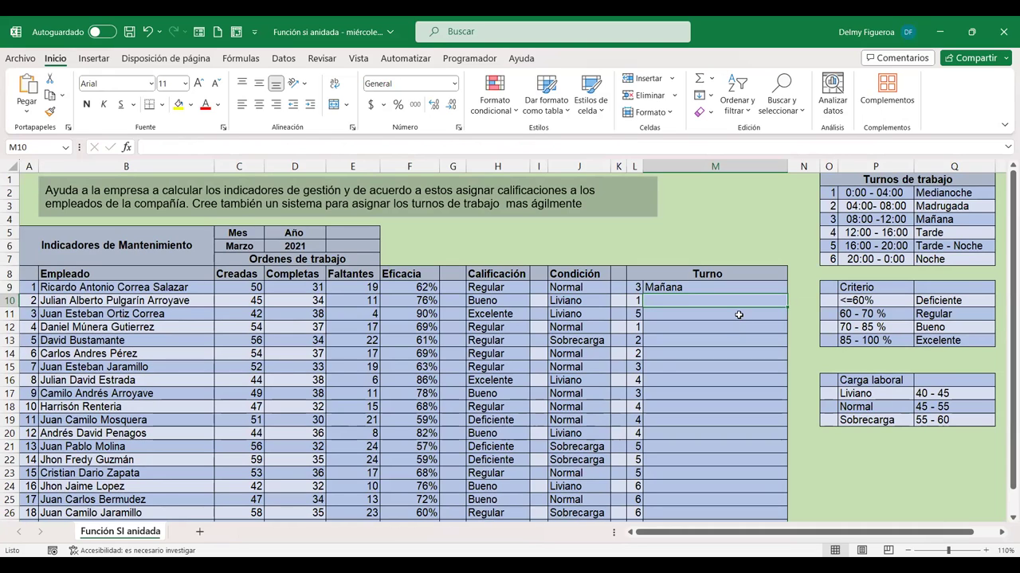
pyautogui.scroll(-1, 221, 339)
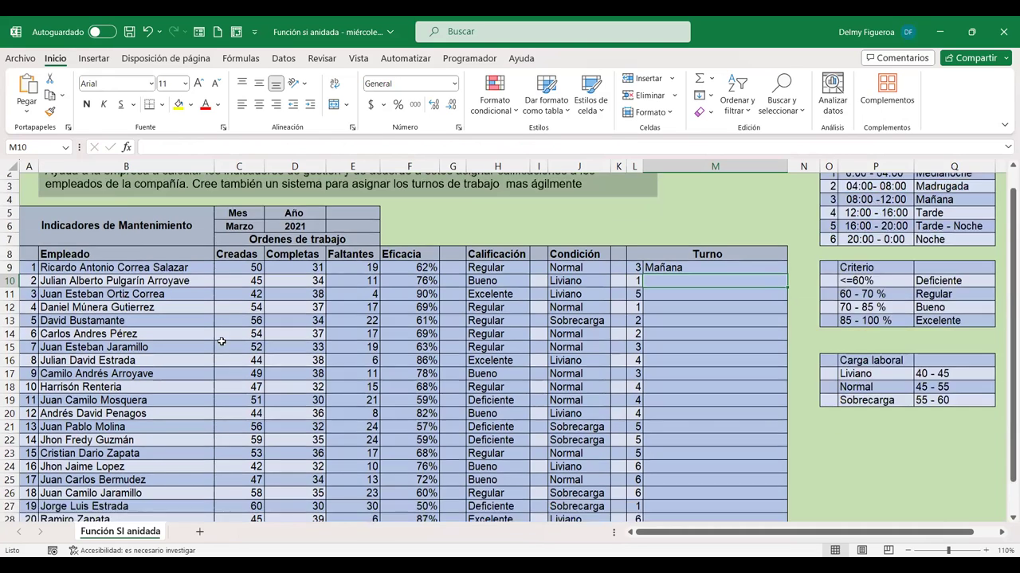
pyautogui.scroll(-5, 222, 339)
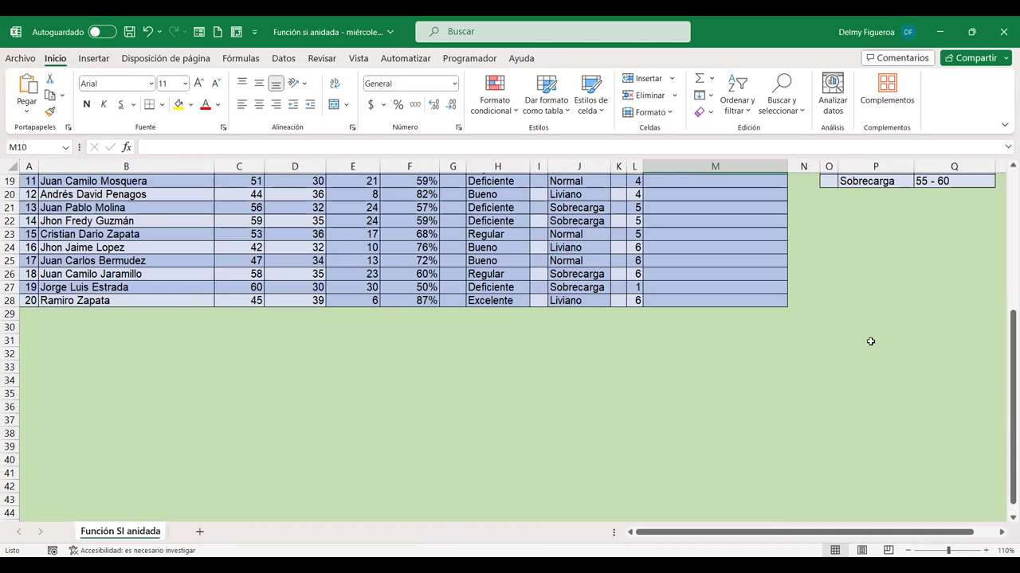
pyautogui.scroll(5, 869, 341)
pyautogui.scroll(1, 718, 321)
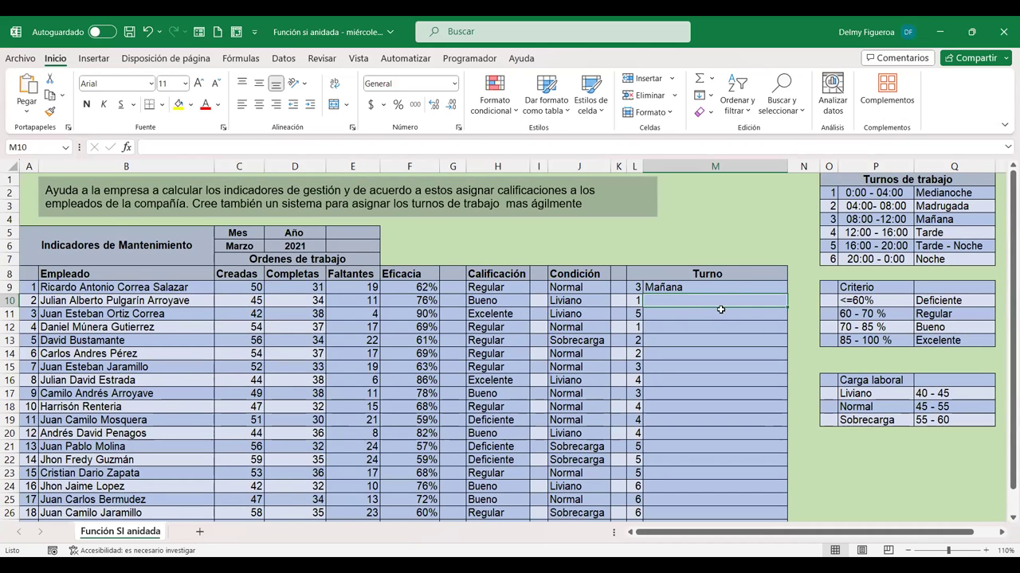
# Reopen M9's formula to walk through its Medianoche argument, then return to M9
pyautogui.click(726, 283)
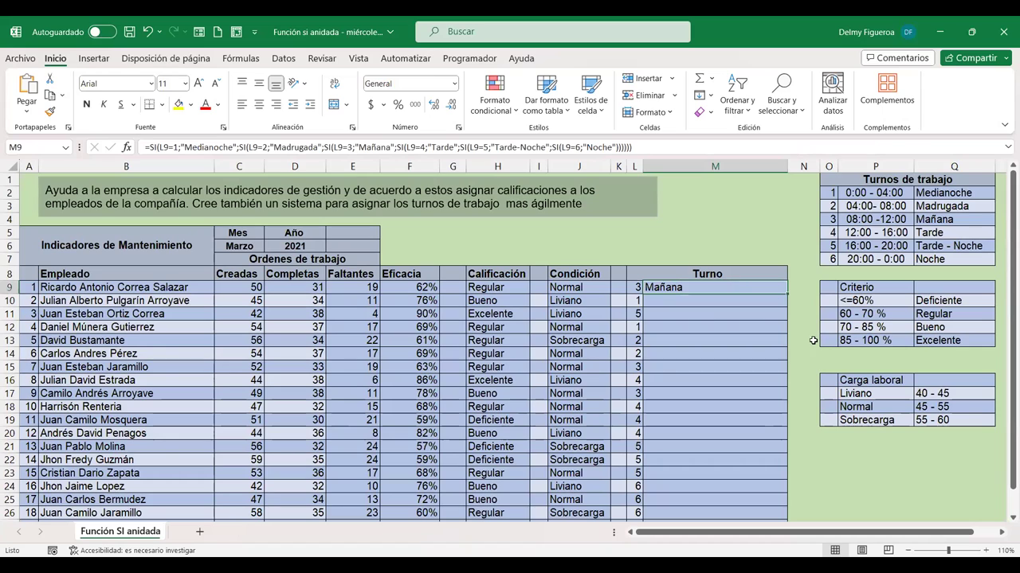
pyautogui.doubleClick(720, 290)
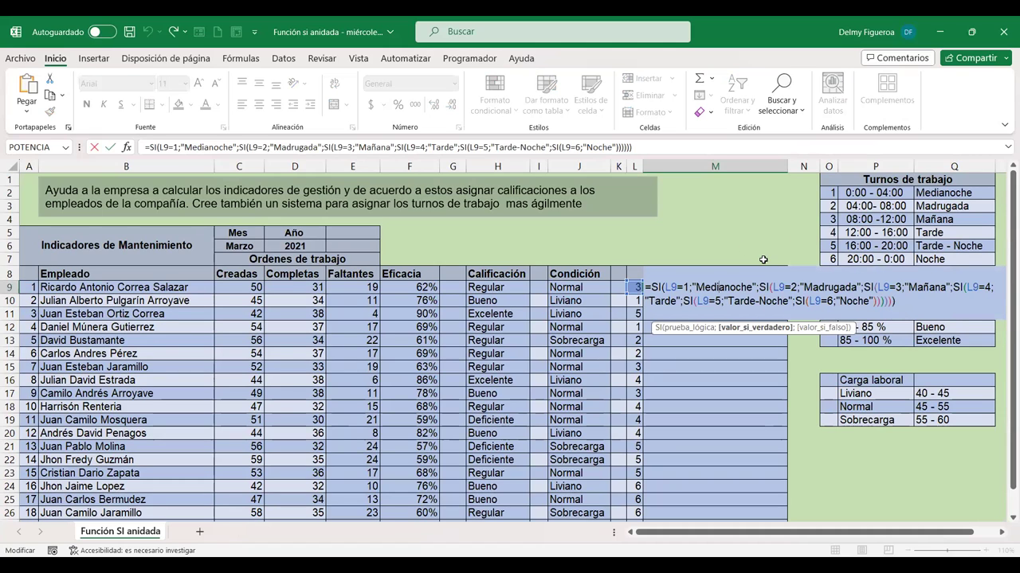
pyautogui.press('Return')
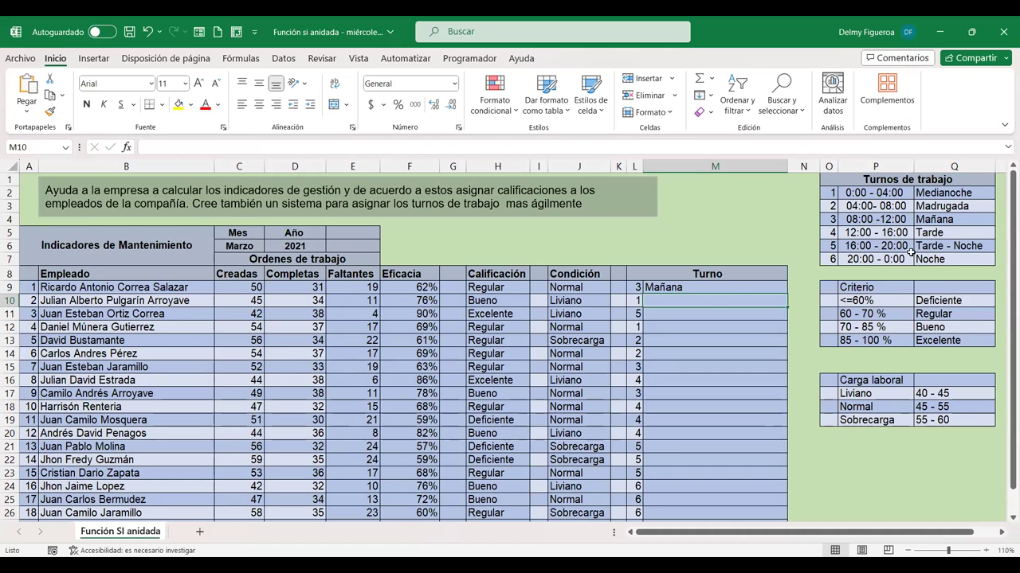
pyautogui.click(712, 290)
pyautogui.doubleClick(652, 287)
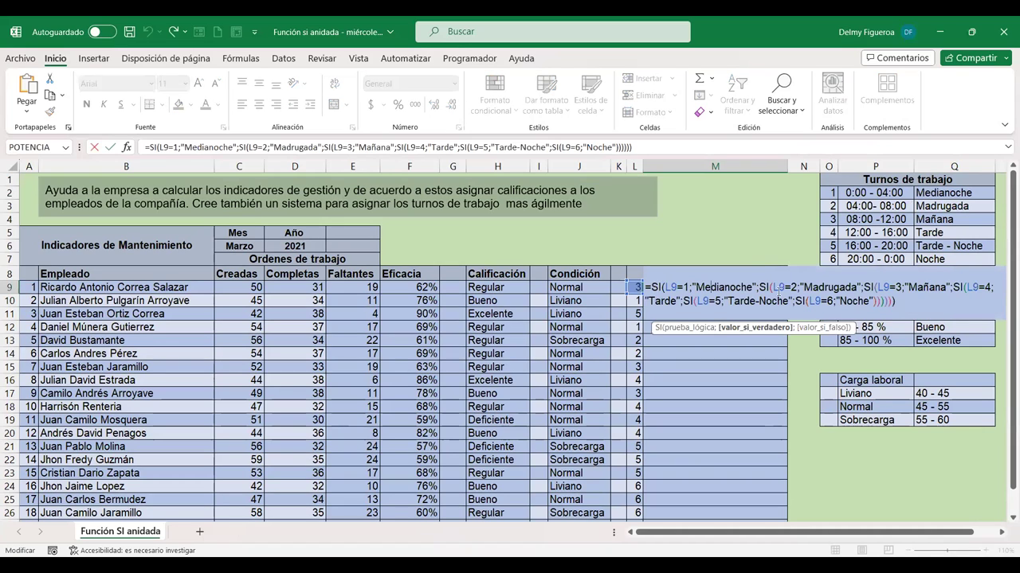
pyautogui.click(704, 287)
pyautogui.click(739, 296)
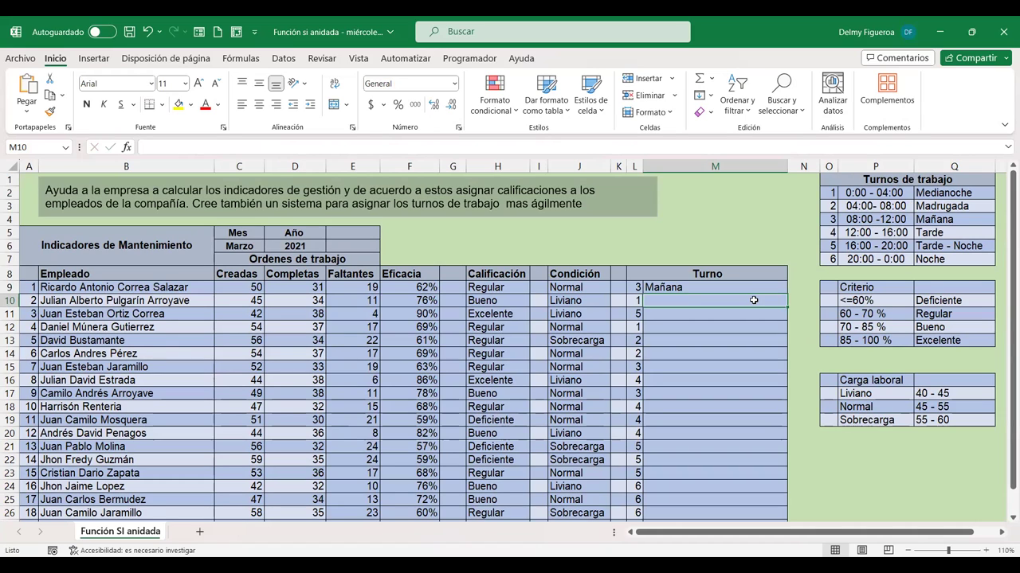
pyautogui.press('Up')
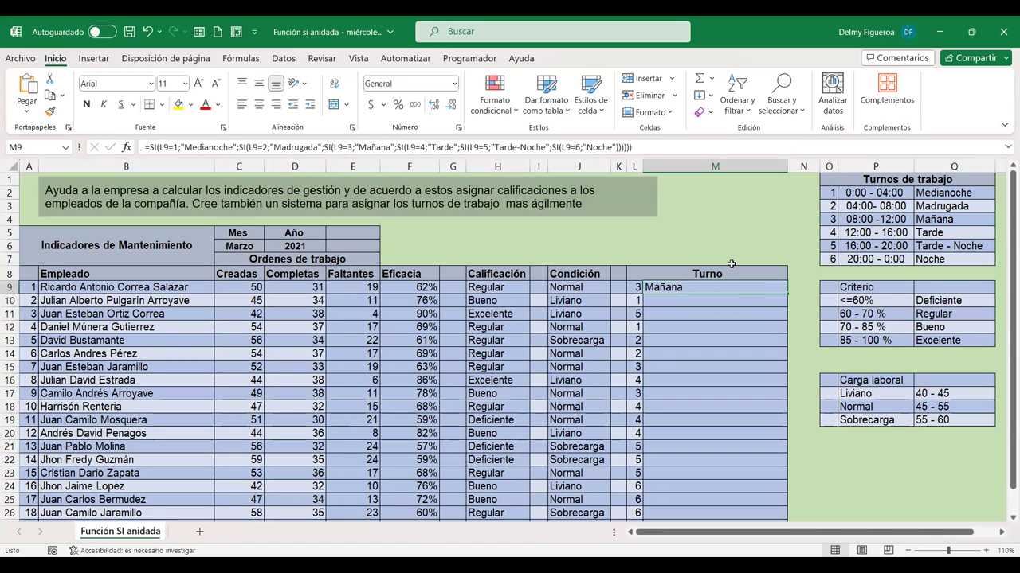
# In M10, start a nested SI returning "Medianoche" when L10 equals 1
pyautogui.press('Down')
pyautogui.write('+')
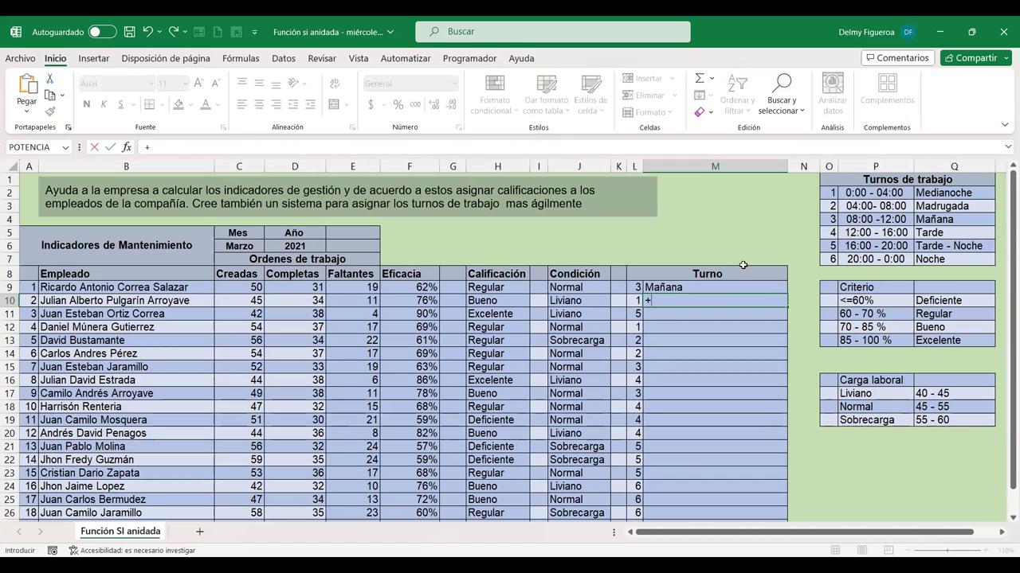
pyautogui.write('si')
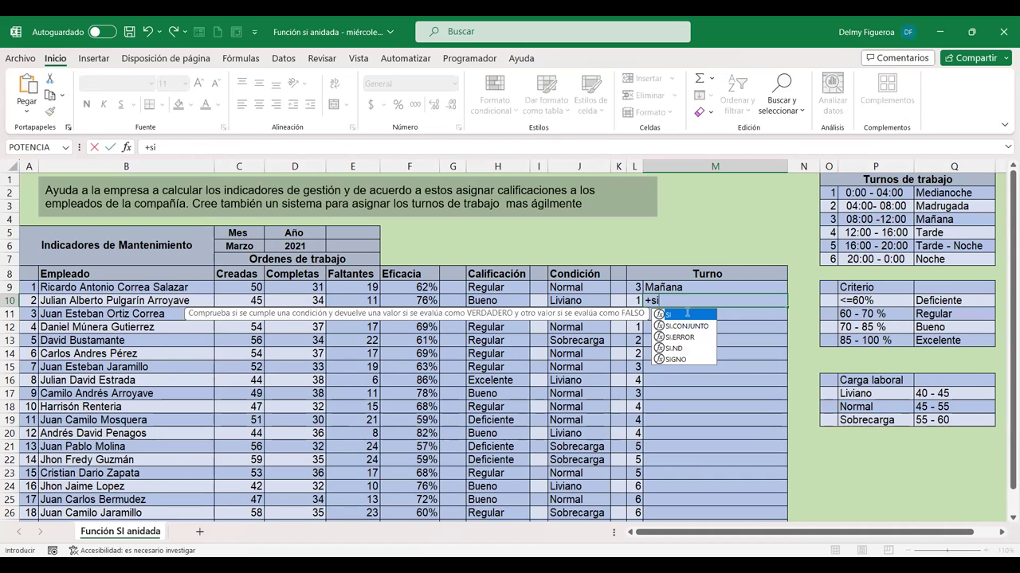
pyautogui.doubleClick(677, 317)
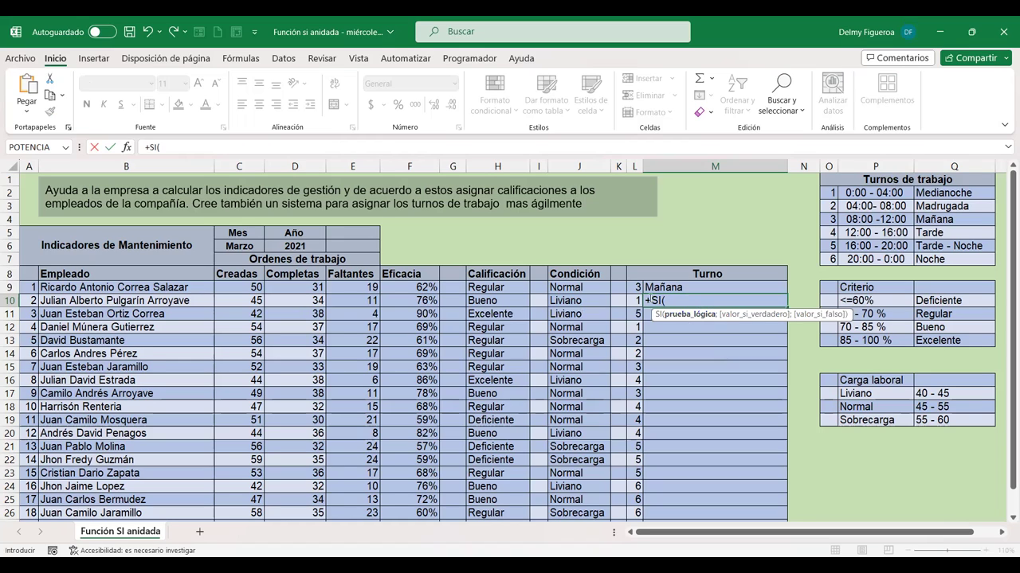
pyautogui.click(634, 299)
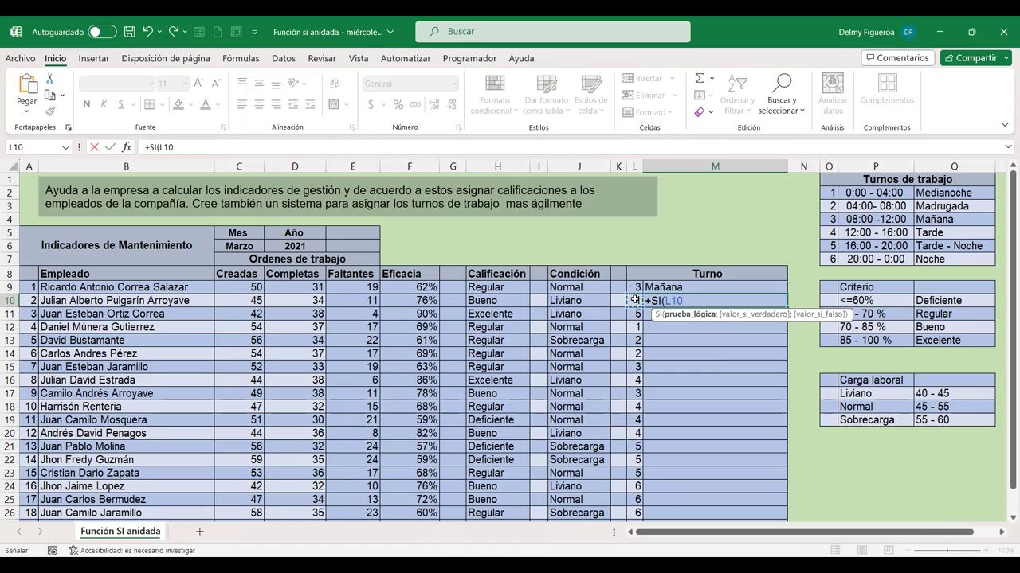
pyautogui.write('=1')
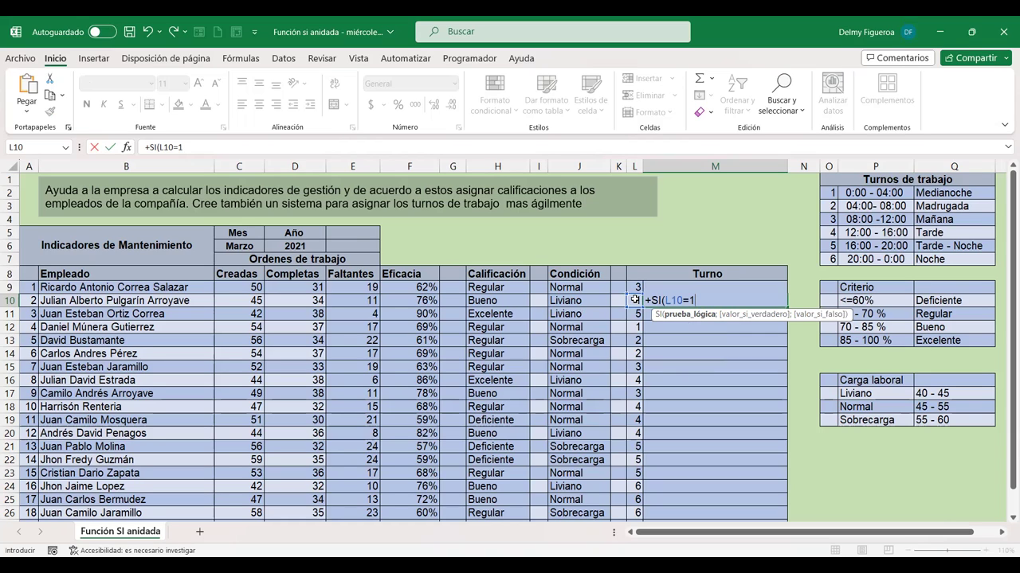
pyautogui.write(';"')
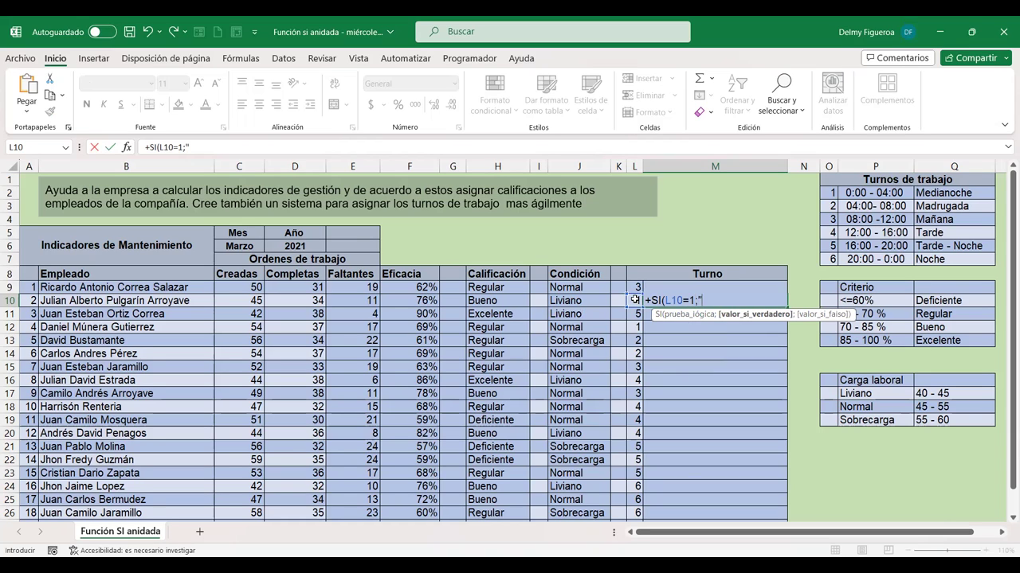
pyautogui.write('Medianoche')
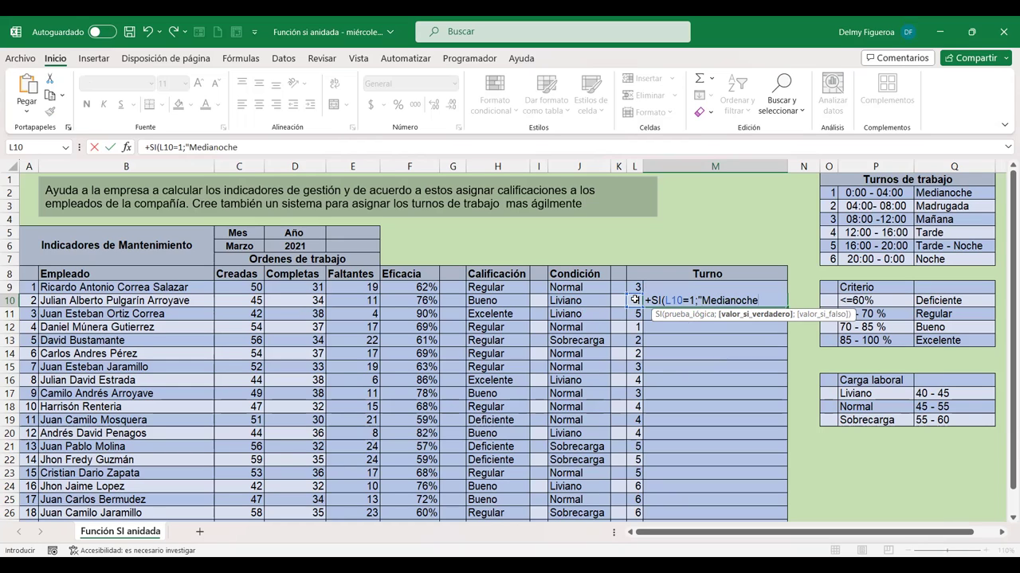
pyautogui.write('";')
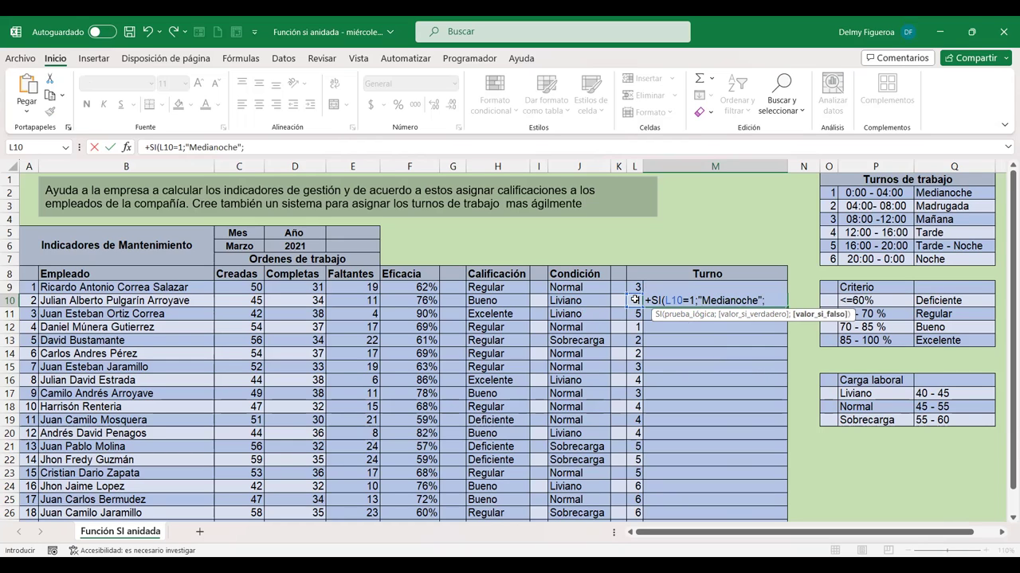
pyautogui.write('si')
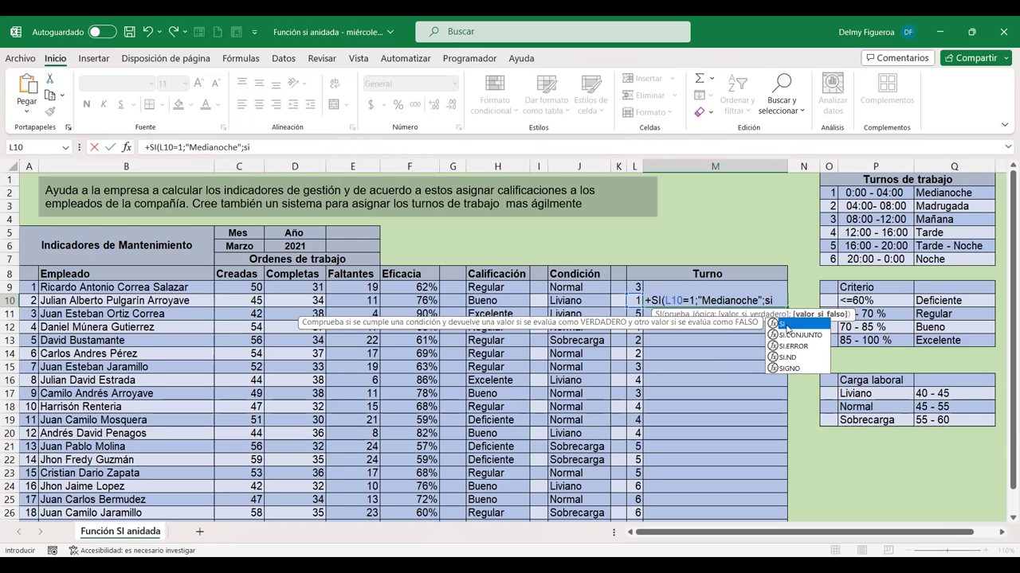
# Nest a second SI returning "Madrugada" when L10 equals 2, fixing the misspelling
pyautogui.doubleClick(787, 325)
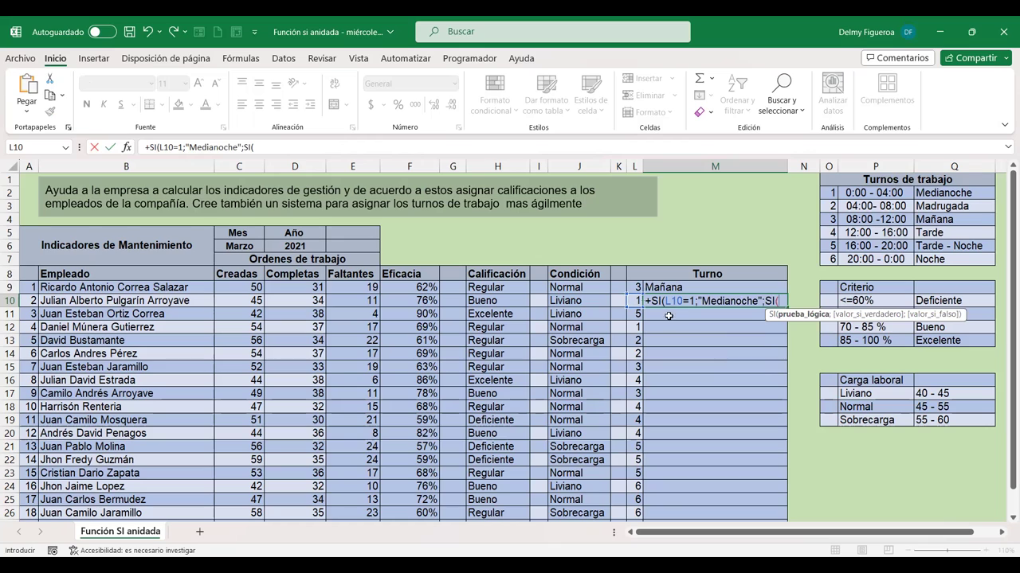
pyautogui.click(634, 300)
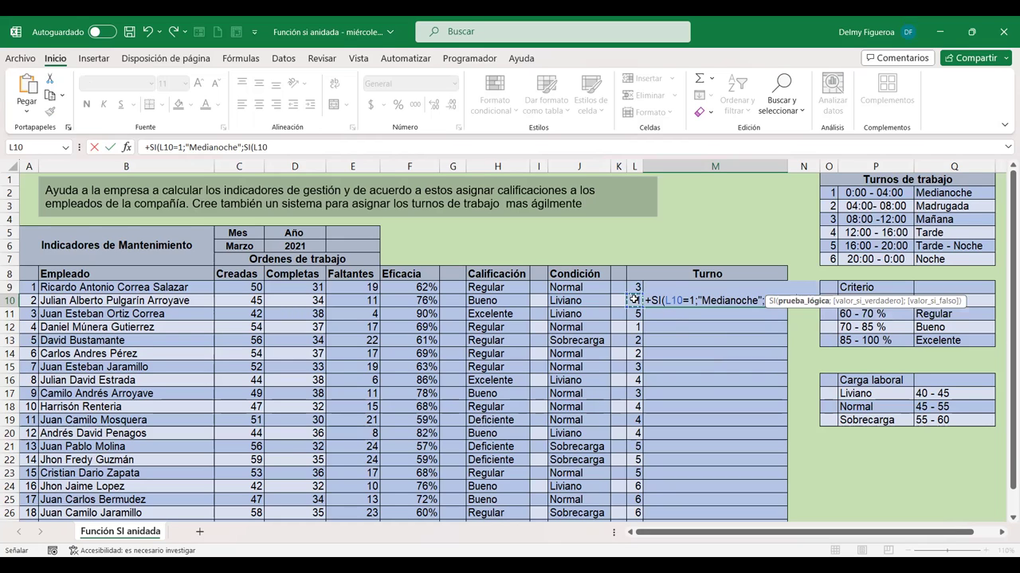
pyautogui.write('=2')
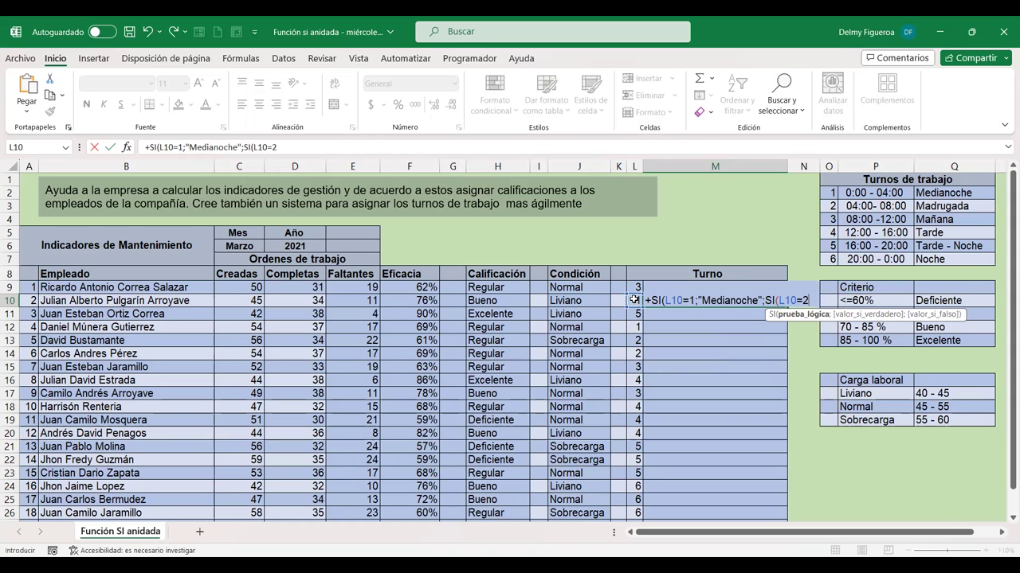
pyautogui.write(';"')
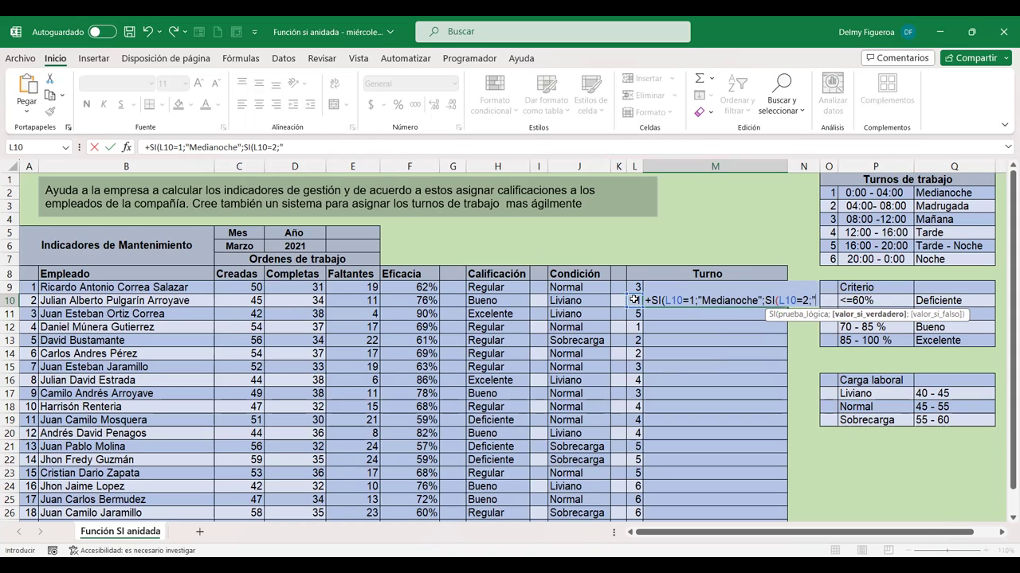
pyautogui.write('Marugada')
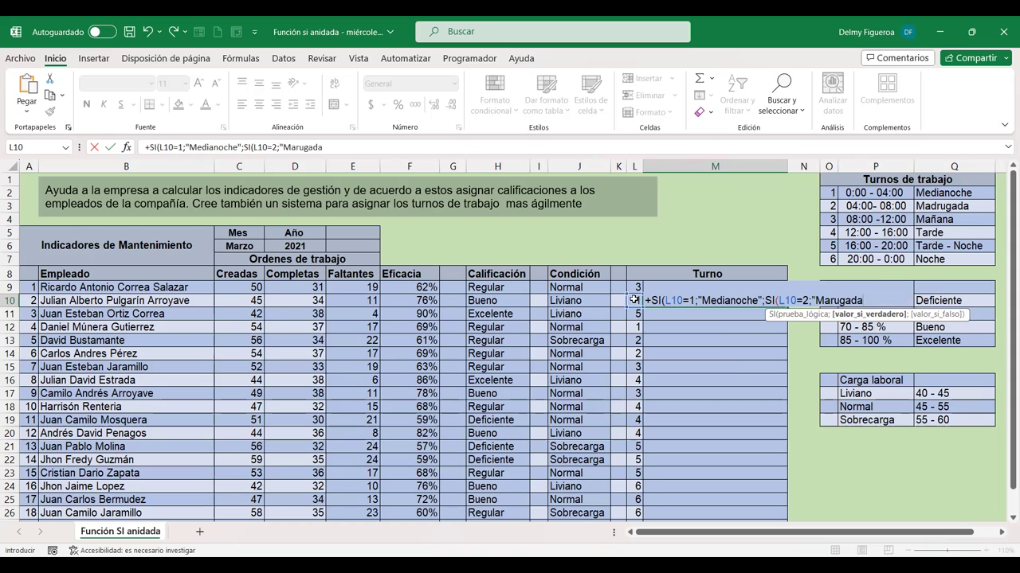
pyautogui.press('BackSpace')
pyautogui.press('BackSpace')
pyautogui.press('BackSpace')
pyautogui.press('BackSpace')
pyautogui.press('BackSpace')
pyautogui.press('BackSpace')
pyautogui.write('drugada"')
pyautogui.write(';')
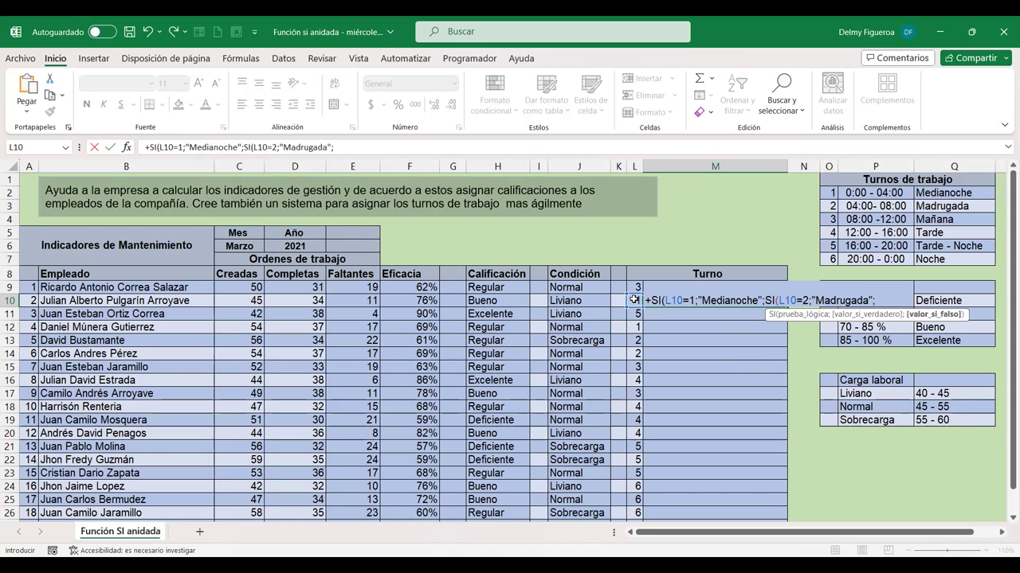
pyautogui.write('si')
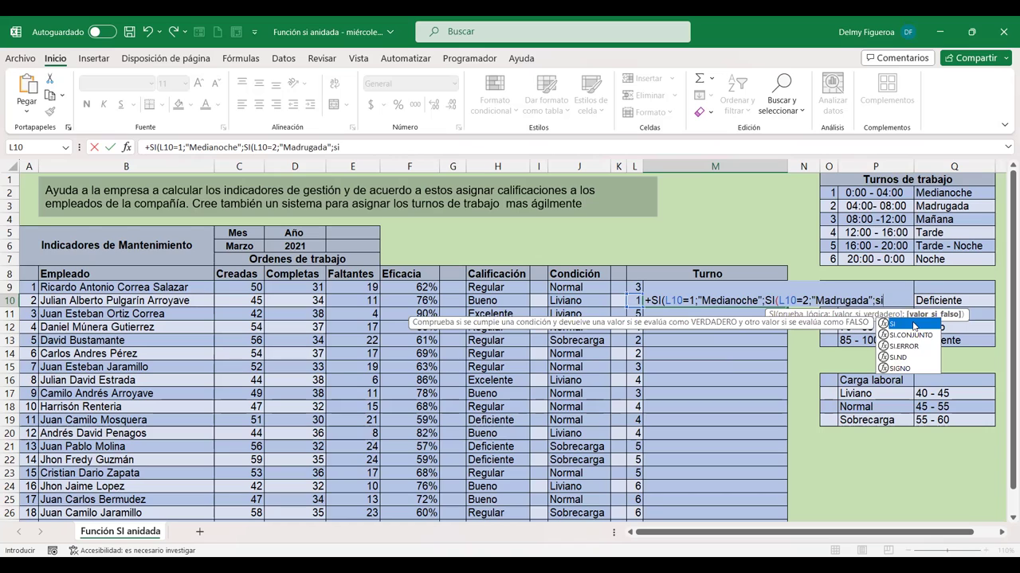
# Nest tests returning "Mañana" for L10=3 and "Tarde" for L10=4
pyautogui.doubleClick(913, 325)
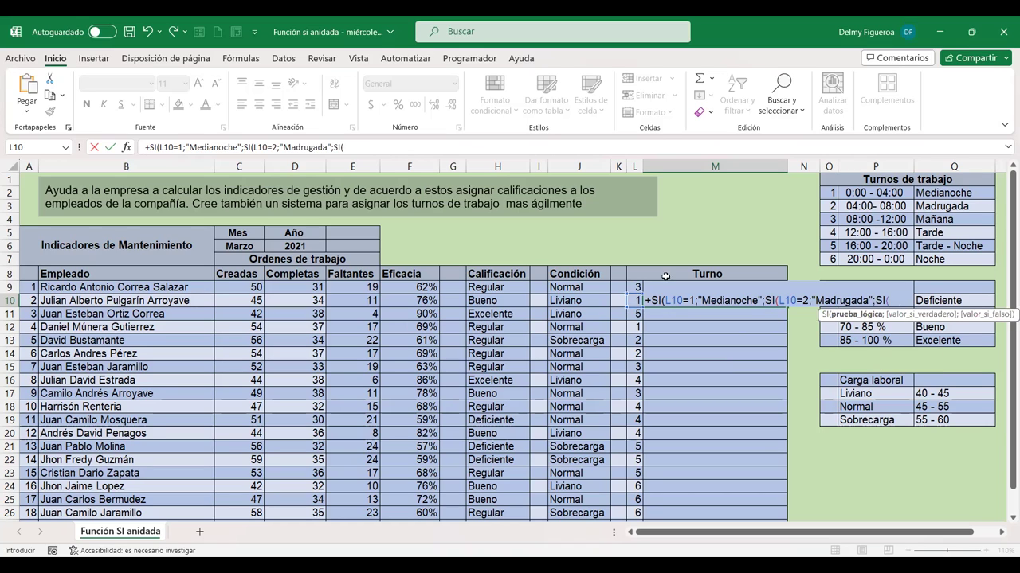
pyautogui.click(633, 301)
pyautogui.write('=')
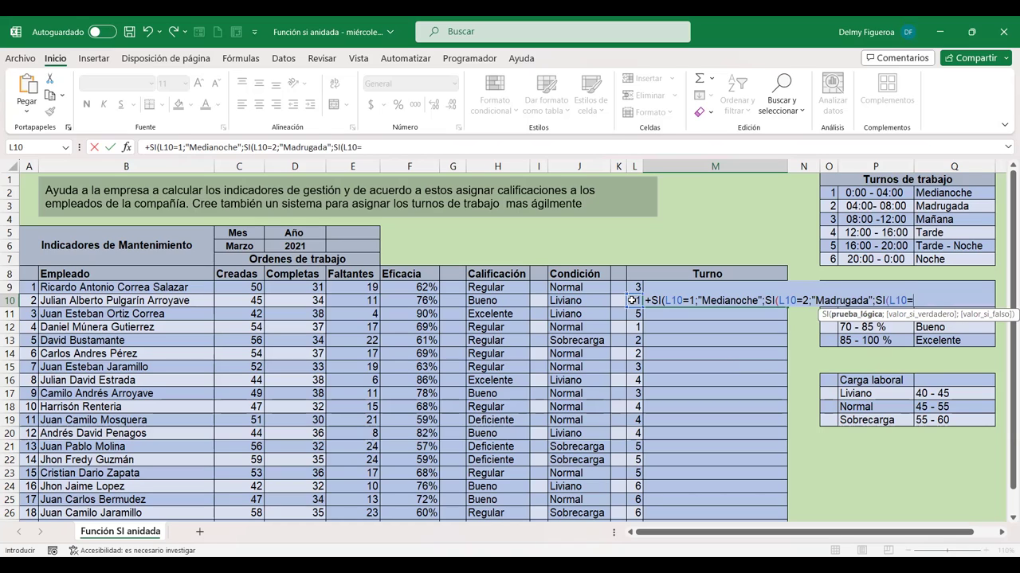
pyautogui.write('3')
pyautogui.write(';"')
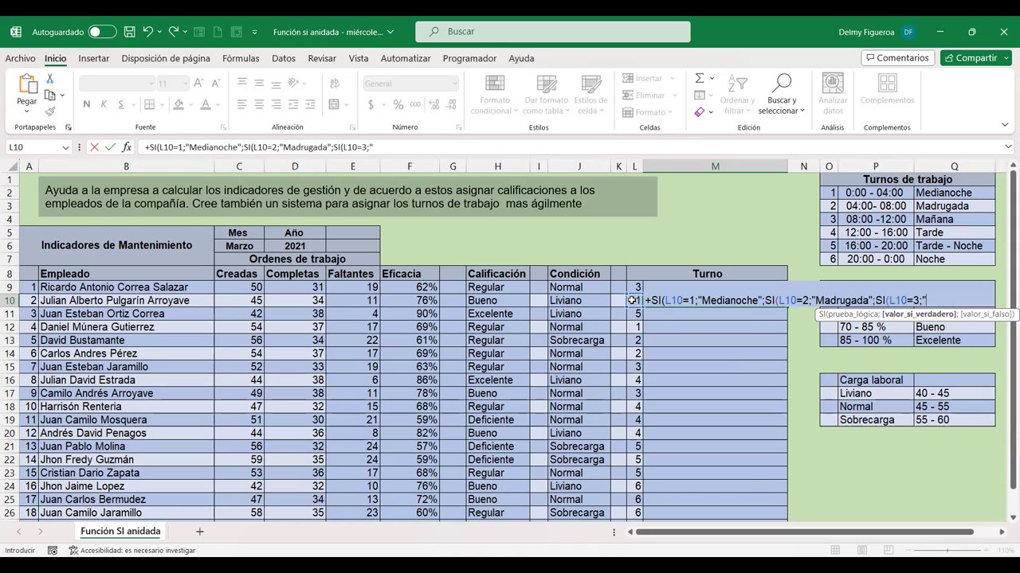
pyautogui.write('Mañana"')
pyautogui.write(';')
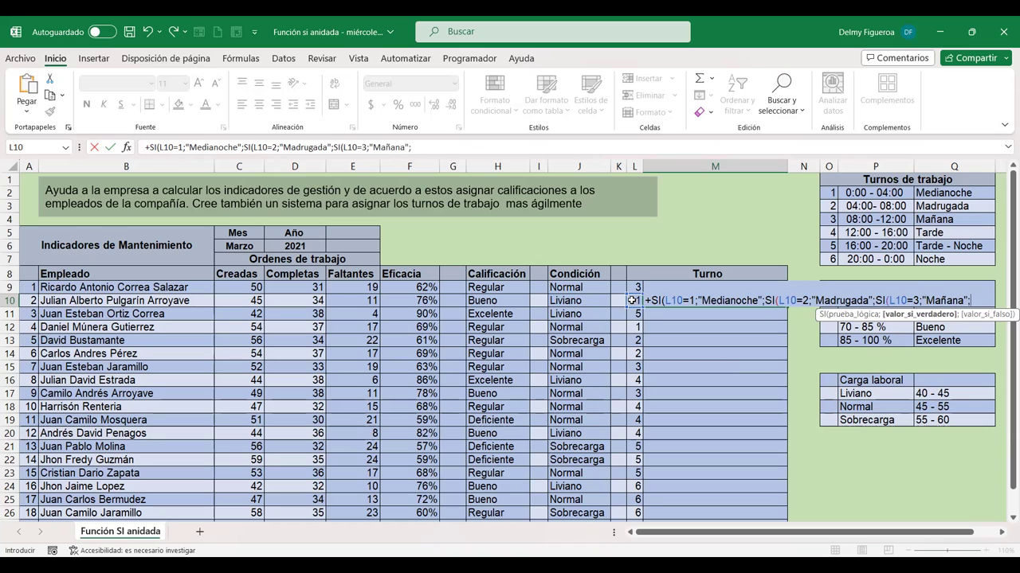
pyautogui.write('si')
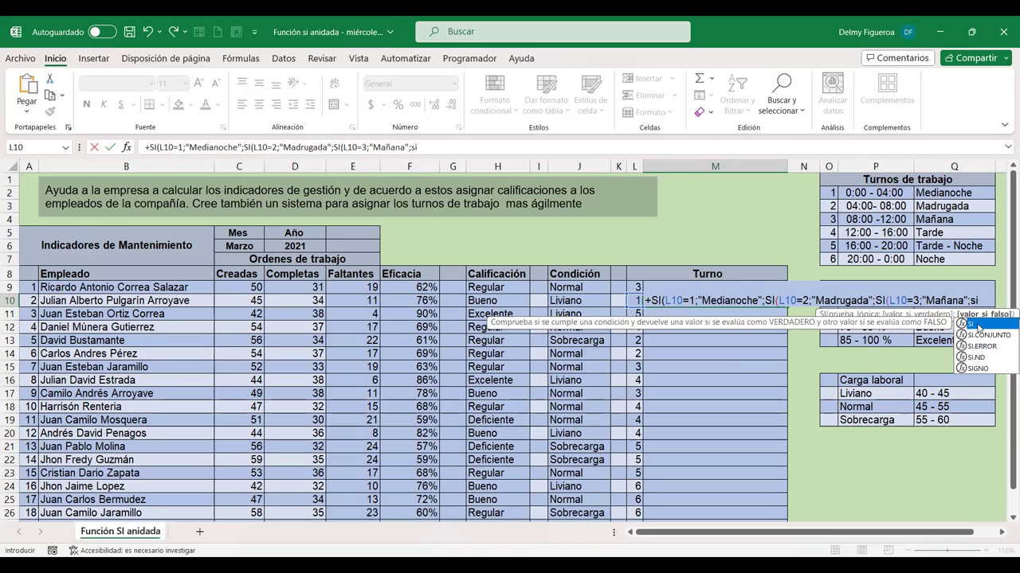
pyautogui.doubleClick(978, 324)
pyautogui.click(630, 303)
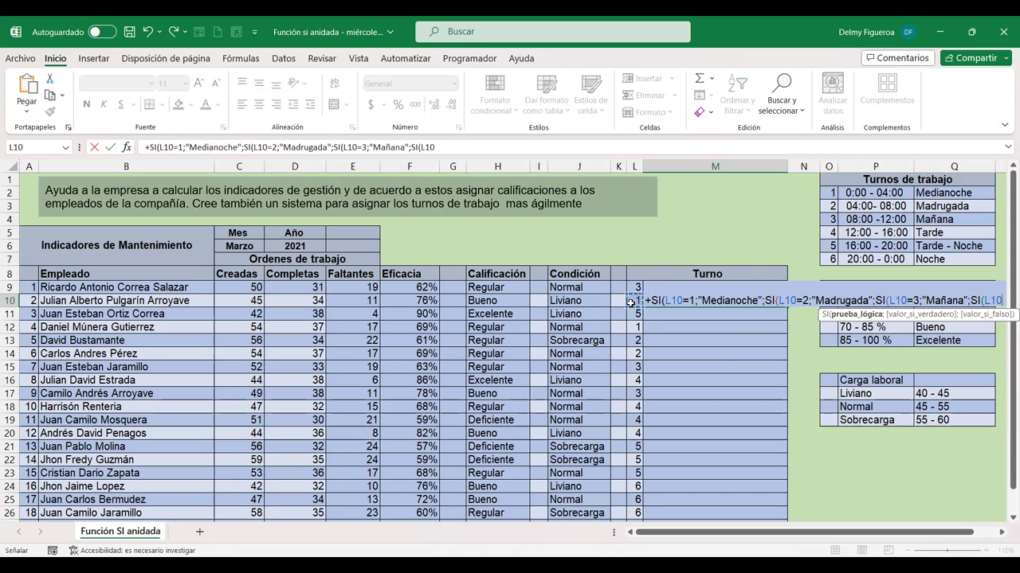
pyautogui.write('=4')
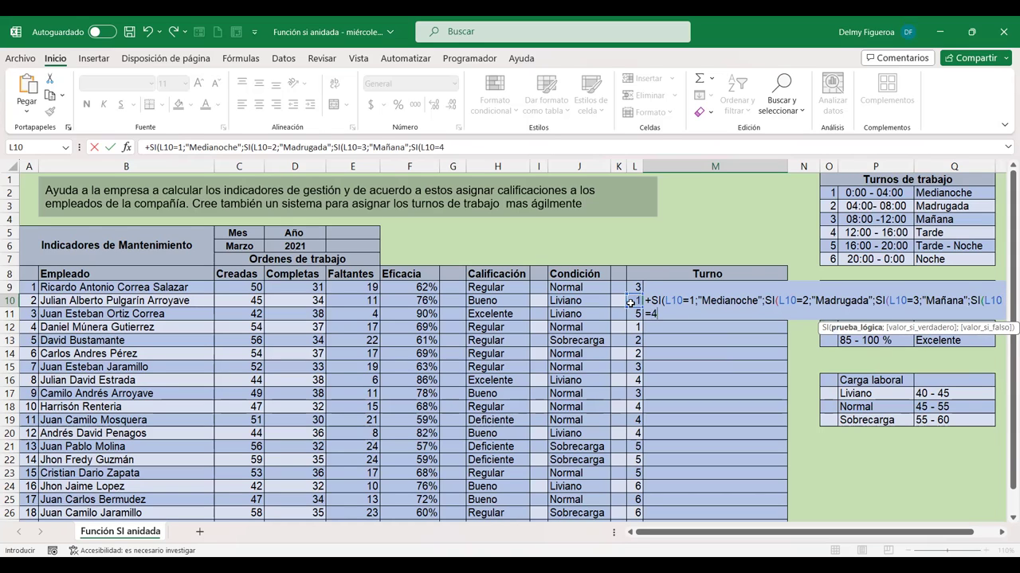
pyautogui.write(';')
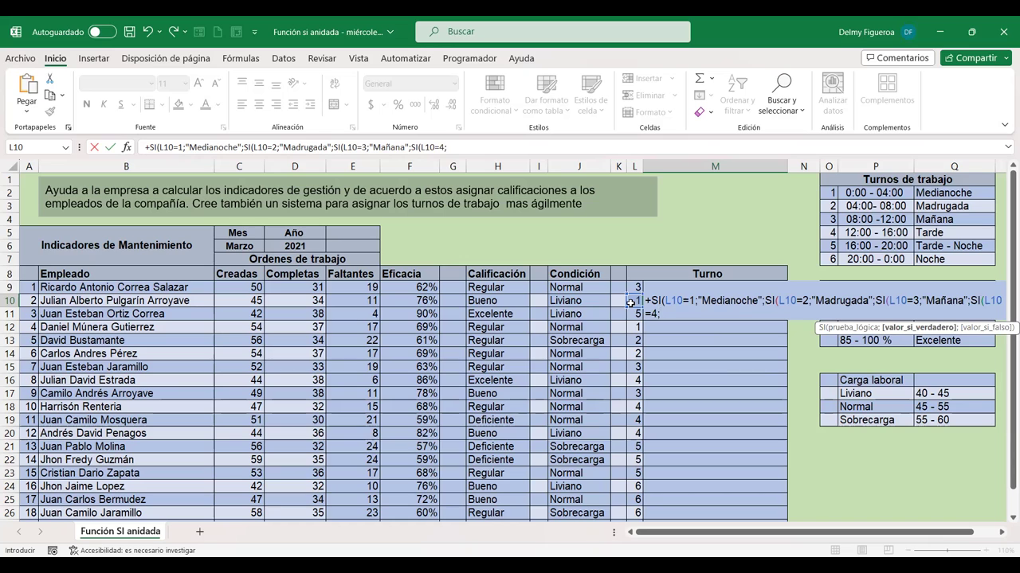
pyautogui.write('"Tarde"')
# Nest a final SI giving "Tarde - Noche" for L10=5, else "Noche", closing with ))))) and committing
pyautogui.click(1002, 533)
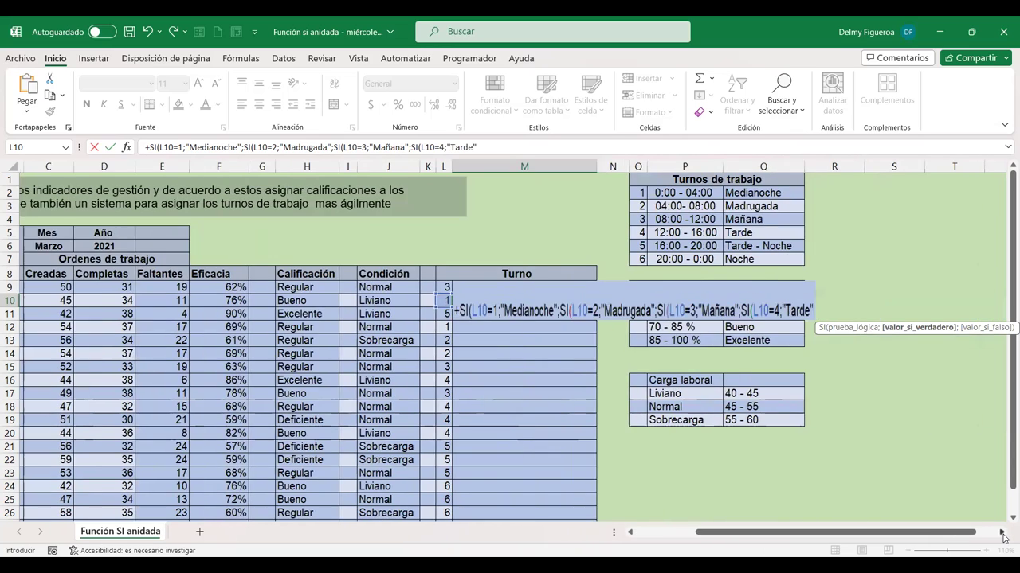
pyautogui.click(1002, 533)
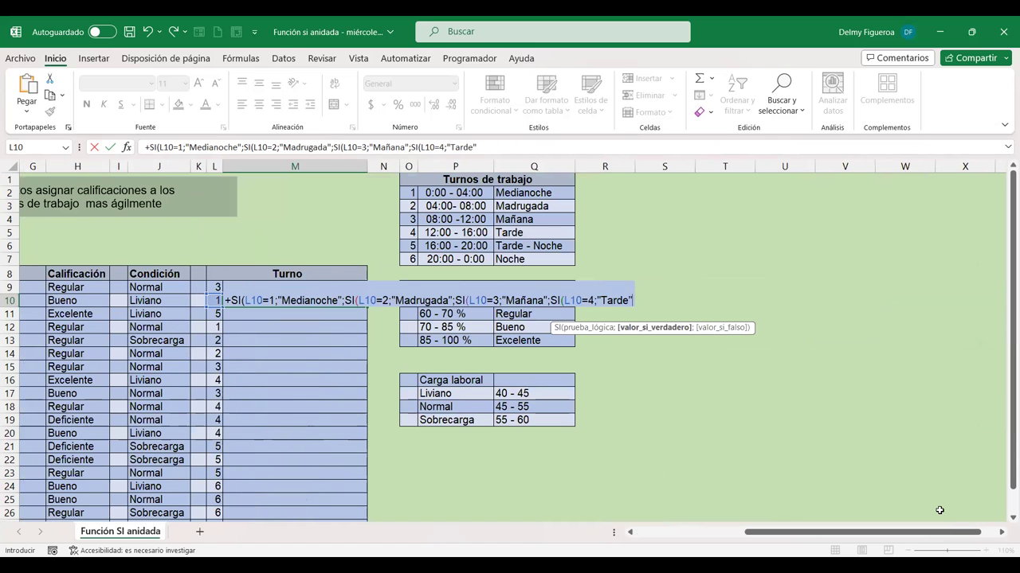
pyautogui.write(';si')
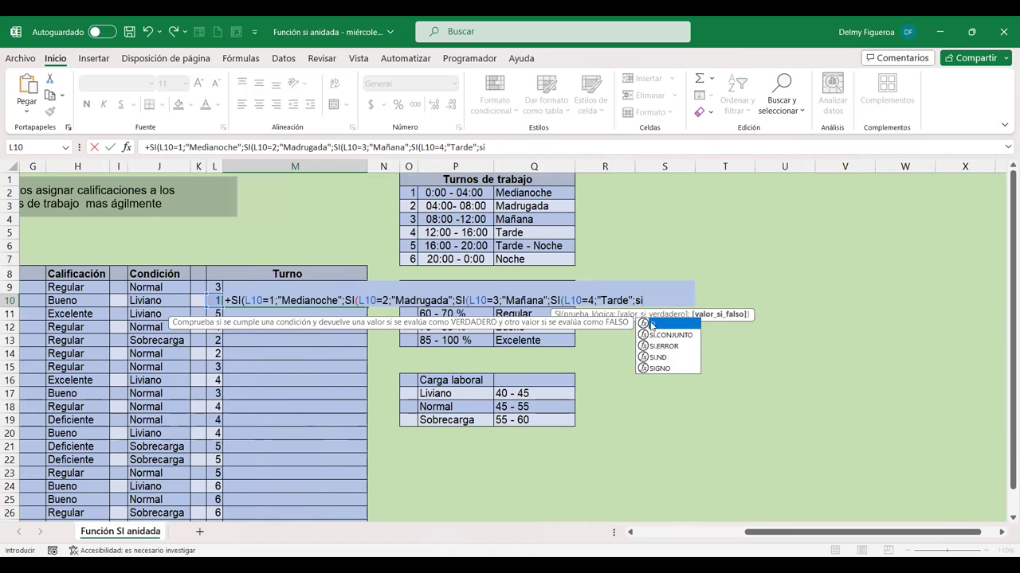
pyautogui.doubleClick(650, 323)
pyautogui.click(216, 303)
pyautogui.write('=')
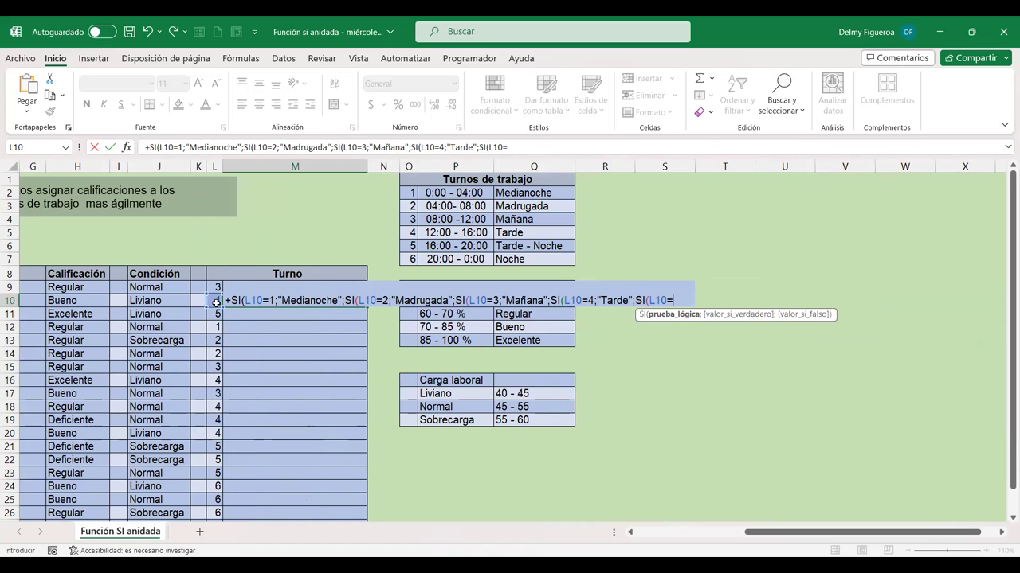
pyautogui.write('4')
pyautogui.press('BackSpace')
pyautogui.write('5;"')
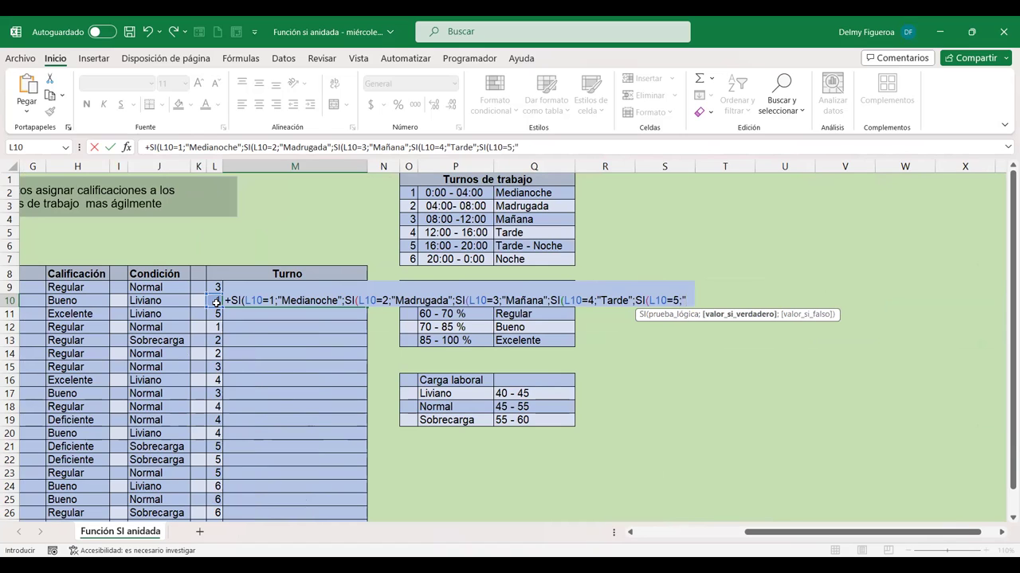
pyautogui.write('Tarde')
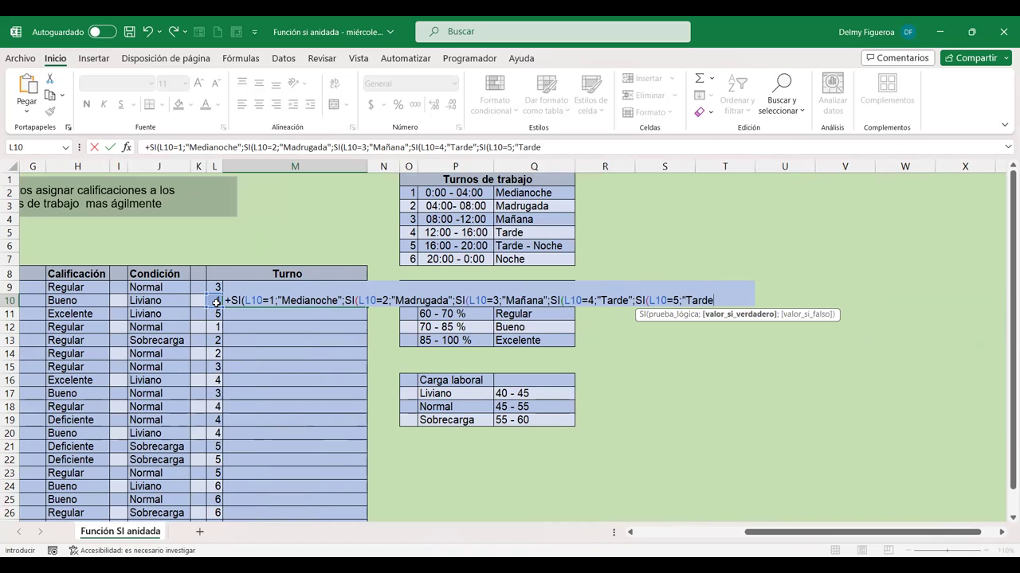
pyautogui.write(' - Noche"')
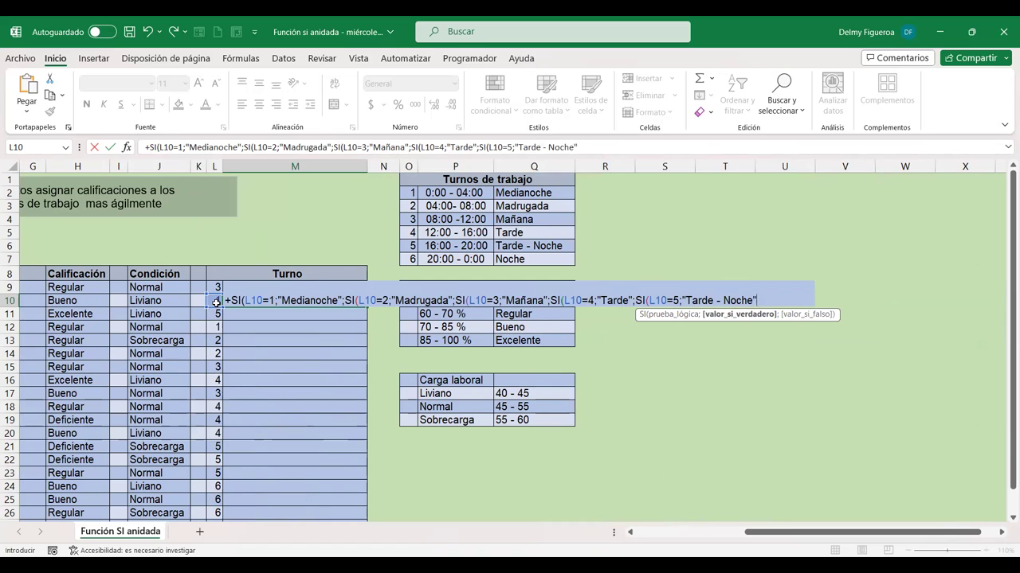
pyautogui.write(';')
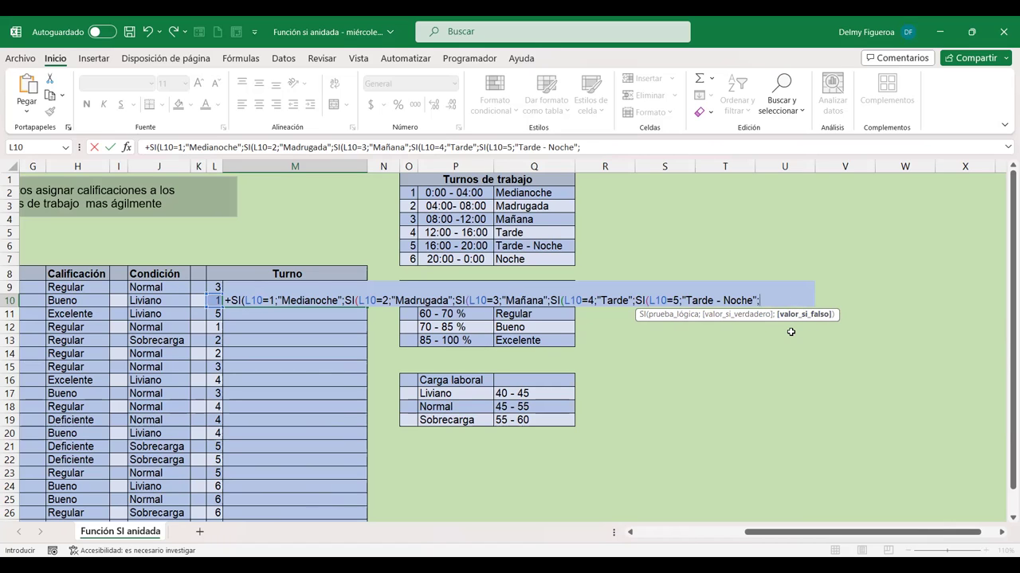
pyautogui.write('Noche')
pyautogui.write('))))')
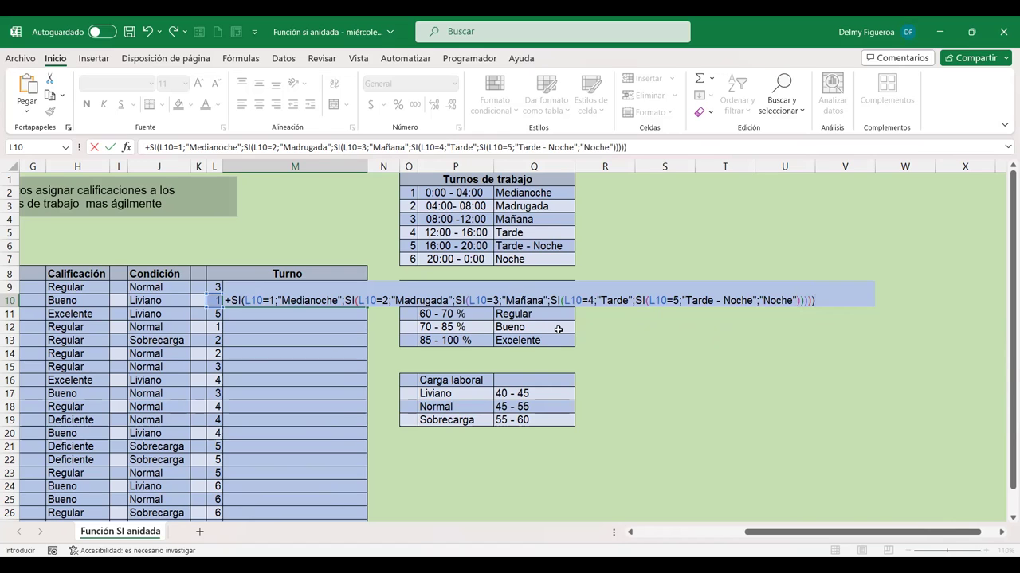
pyautogui.press('Return')
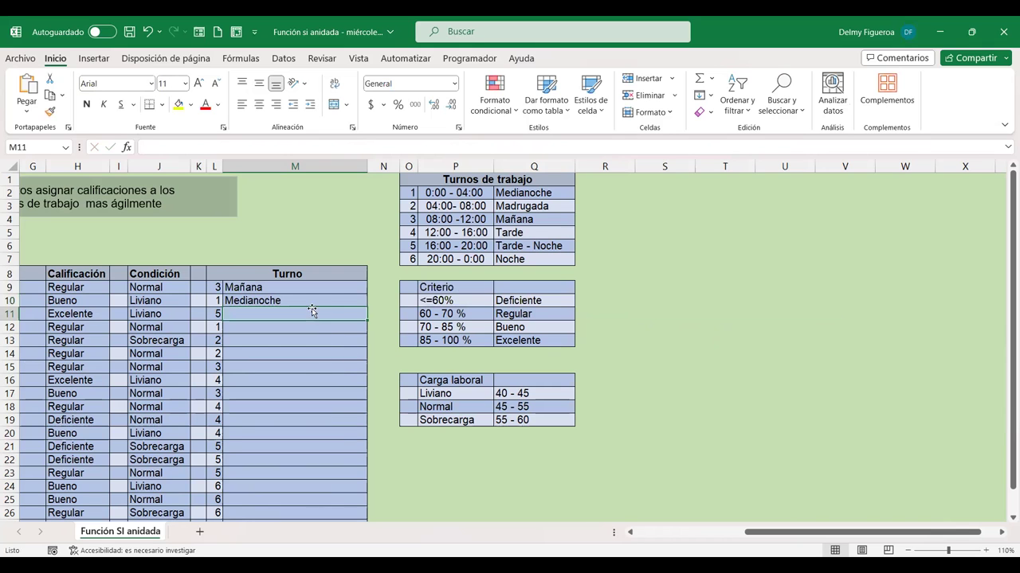
# Fill the shift formula from M10 down to M28 and check the copied formulas
pyautogui.click(317, 301)
pyautogui.moveTo(367, 307)
pyautogui.mouseDown()
pyautogui.moveTo(346, 520)
pyautogui.moveTo(490, 496)
pyautogui.mouseUp()
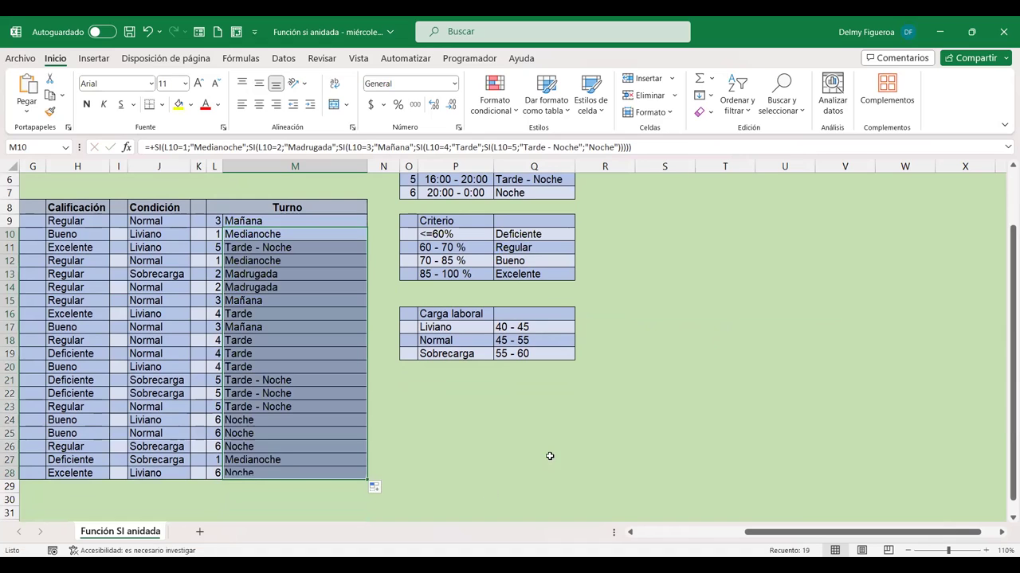
pyautogui.click(257, 473)
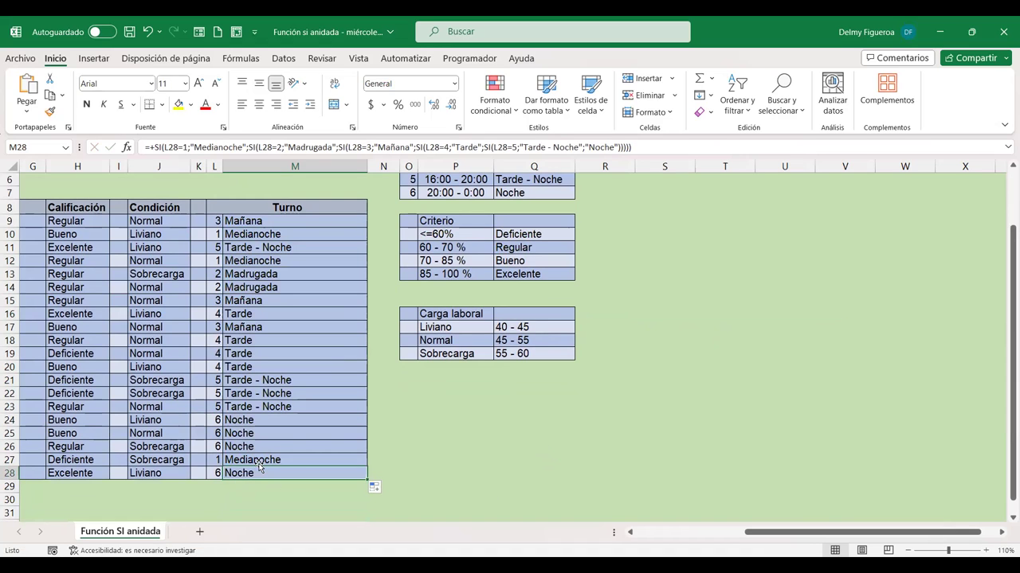
pyautogui.scroll(2, 260, 460)
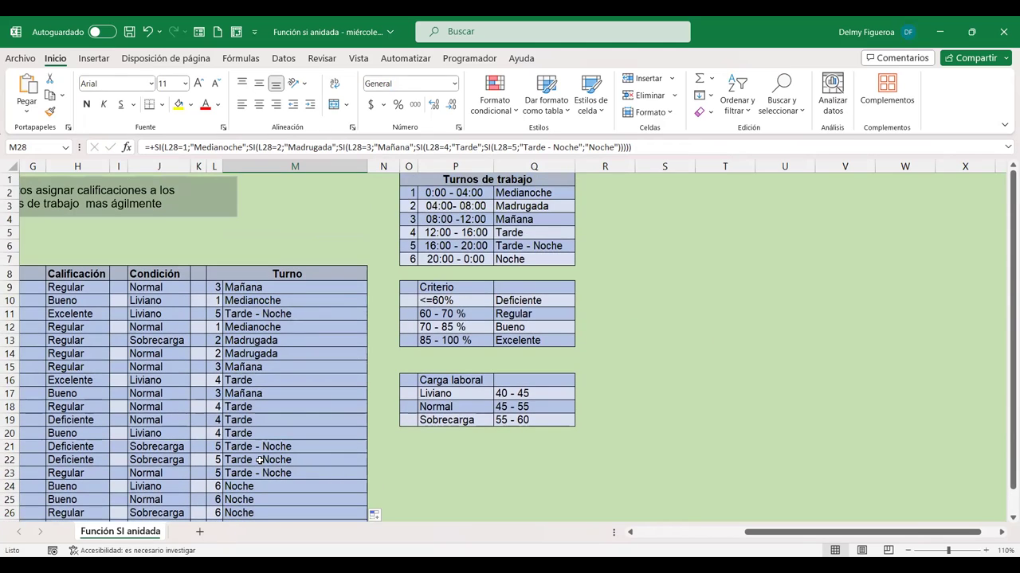
pyautogui.click(316, 289)
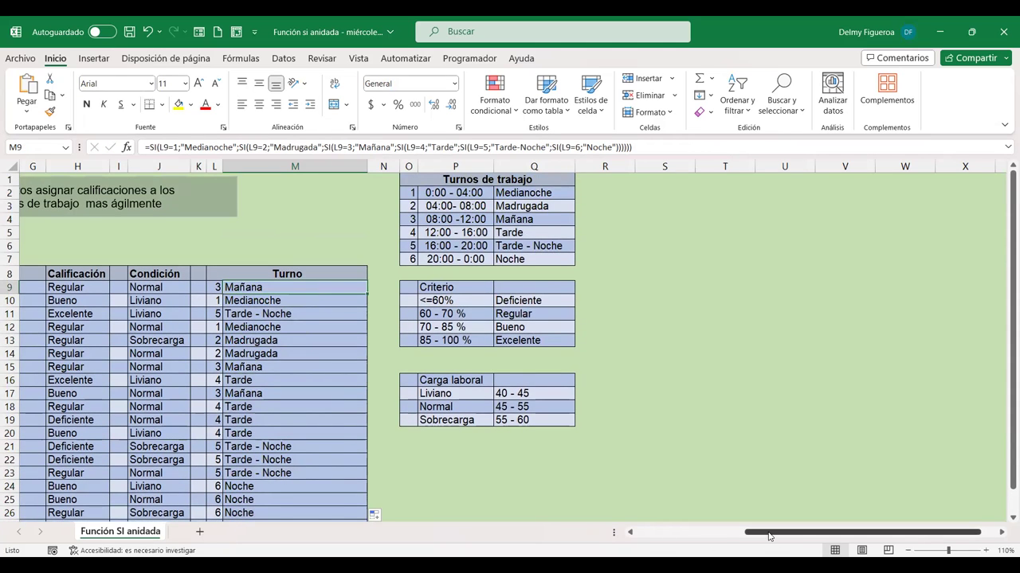
pyautogui.moveTo(770, 538); pyautogui.dragTo(644, 539)
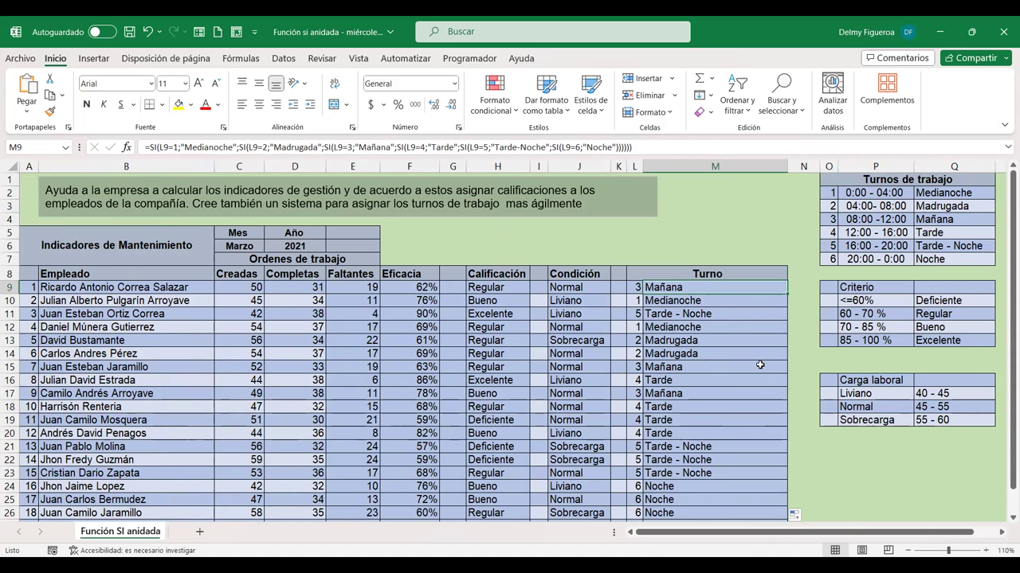
pyautogui.scroll(-2, 760, 364)
# Enter +si in P21, leaving a #¿NOMBRE? error there
pyautogui.click(874, 370)
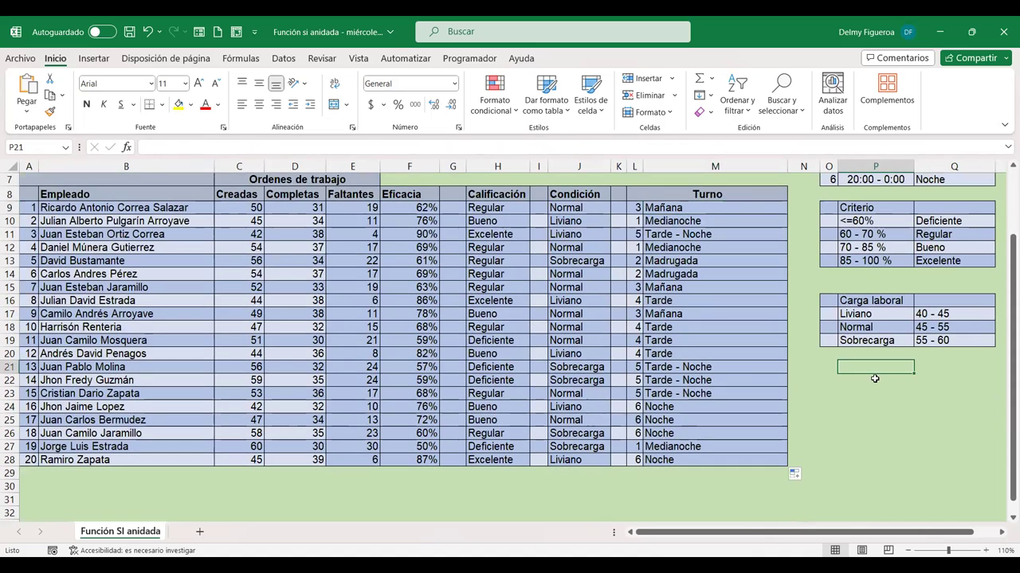
pyautogui.write('+si')
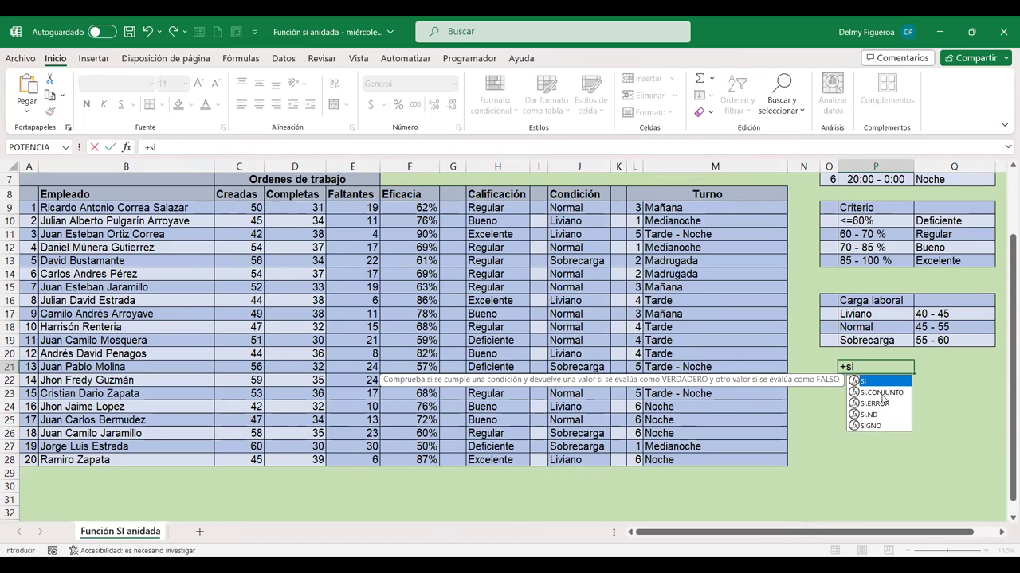
pyautogui.click(805, 434)
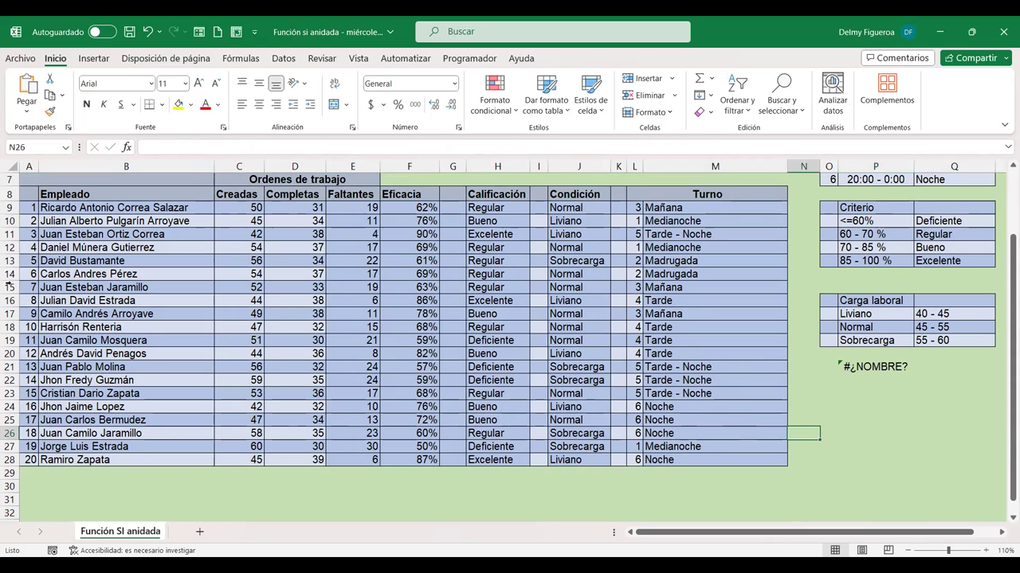
# Duplicate the Función SI anidada sheet as a copy placed after the last sheet
pyautogui.rightClick(120, 533)
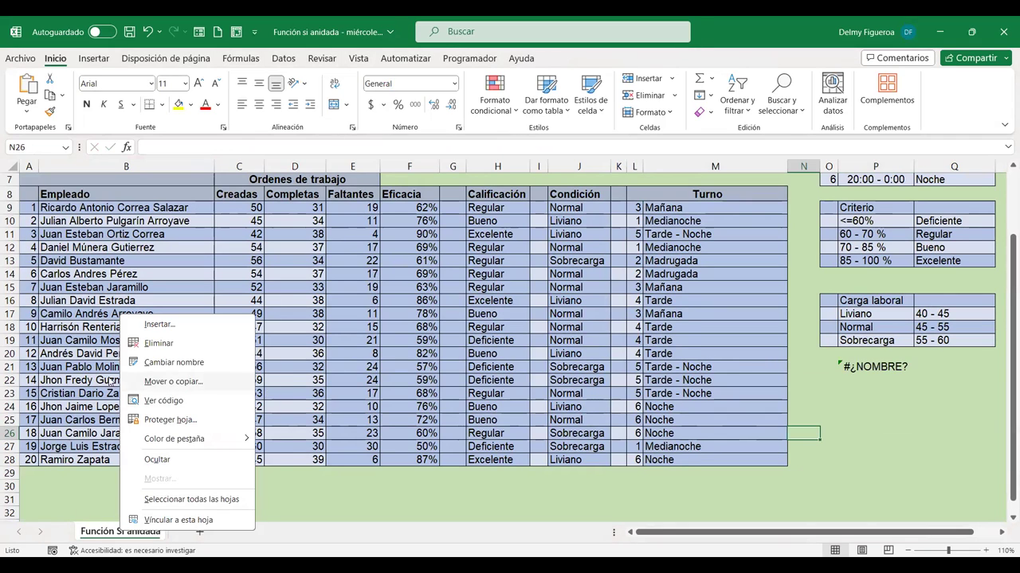
pyautogui.click(176, 383)
pyautogui.click(83, 451)
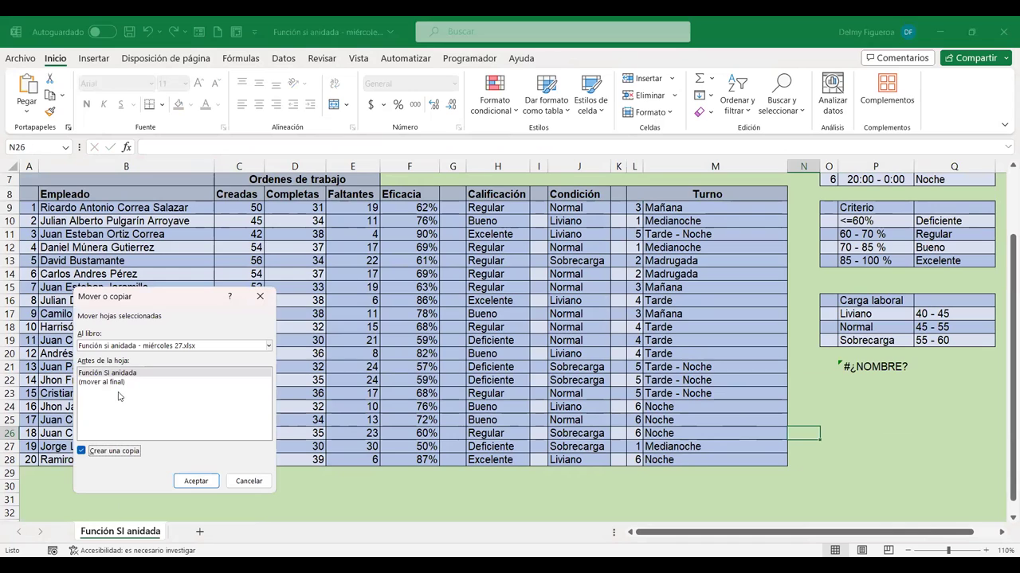
pyautogui.click(119, 382)
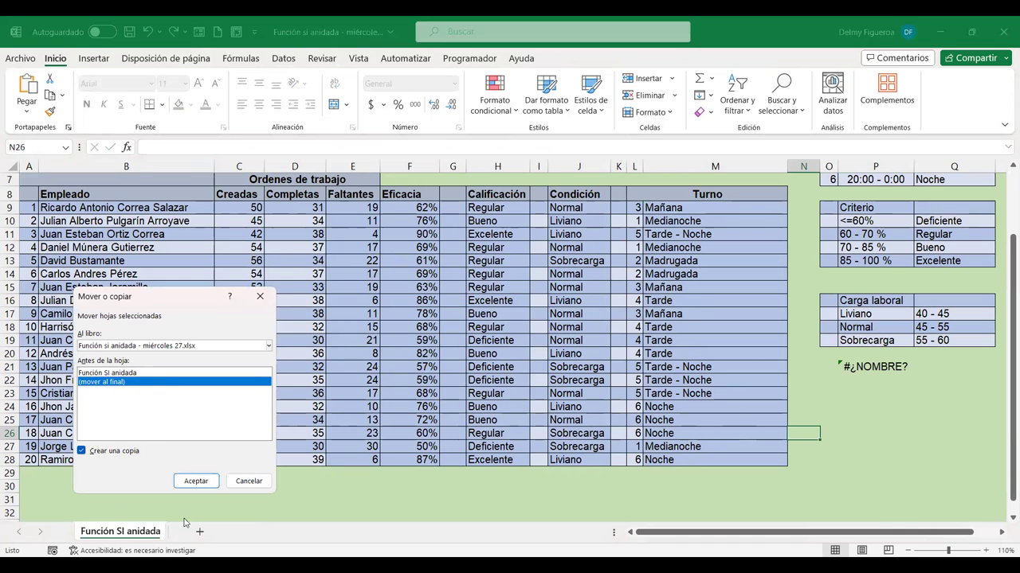
pyautogui.click(196, 480)
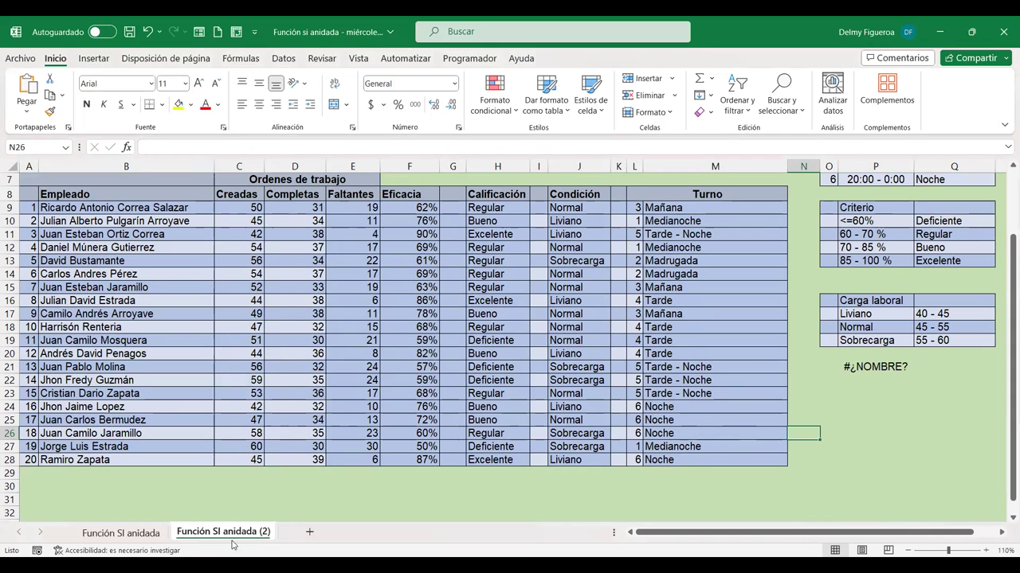
# Clear the Calificación, Condición and Turno results on the copied sheet
pyautogui.scroll(1, 510, 265)
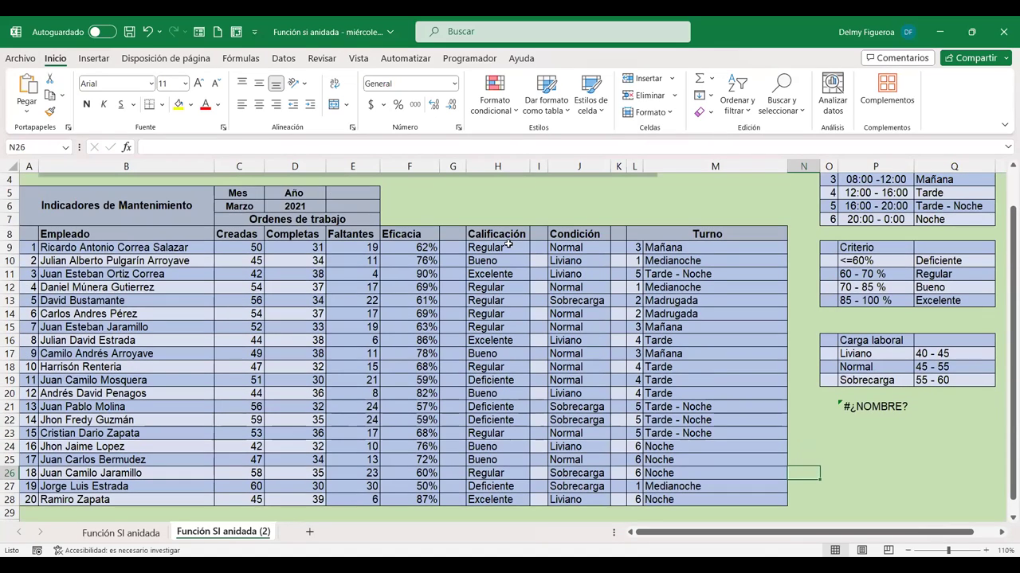
pyautogui.moveTo(507, 247)
pyautogui.mouseDown()
pyautogui.moveTo(502, 420)
pyautogui.moveTo(512, 509)
pyautogui.mouseUp()
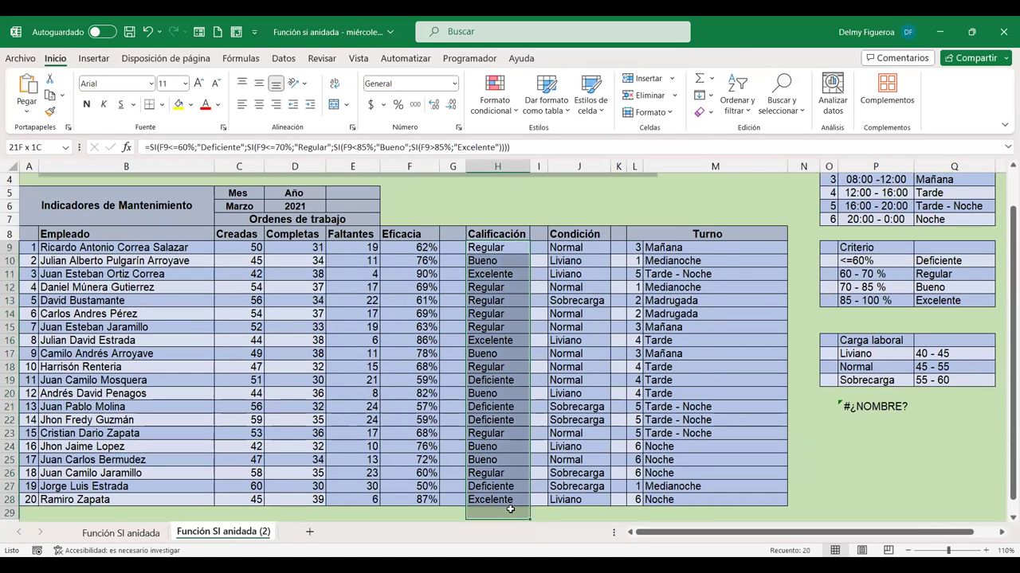
pyautogui.press('Delete')
pyautogui.moveTo(591, 247); pyautogui.dragTo(579, 512)
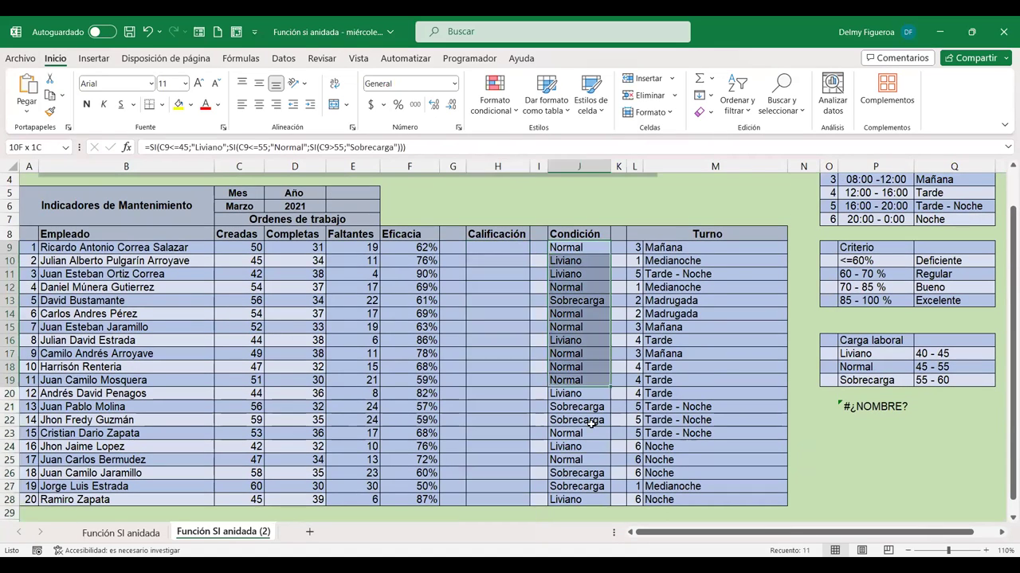
pyautogui.press('Delete')
pyautogui.moveTo(693, 248); pyautogui.dragTo(701, 502)
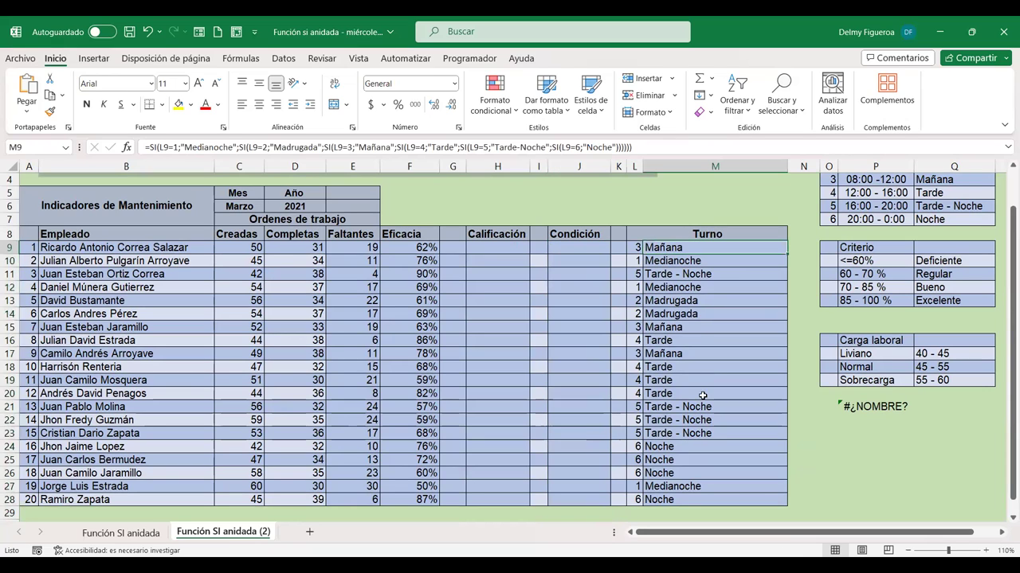
pyautogui.press('Delete')
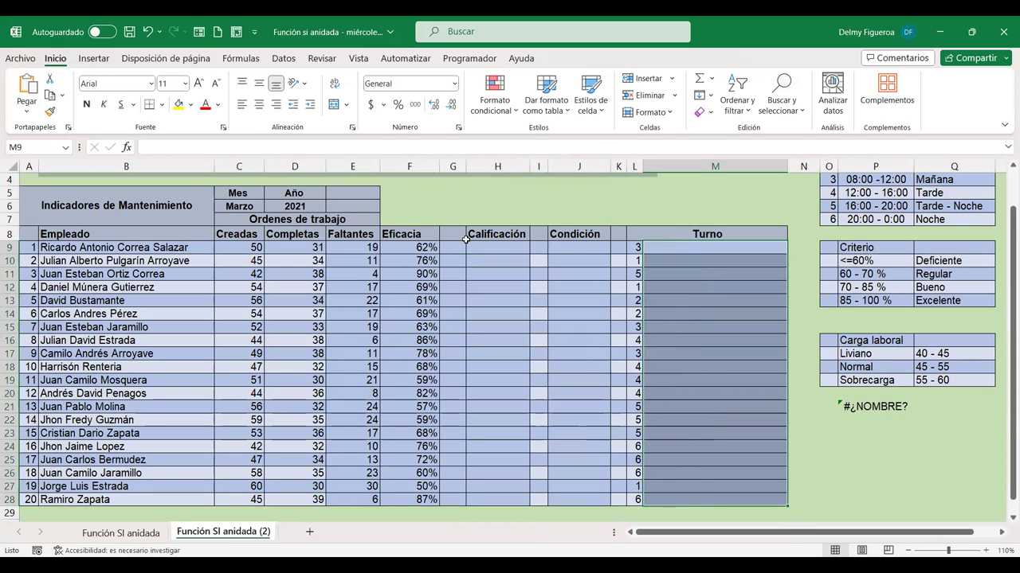
pyautogui.click(486, 247)
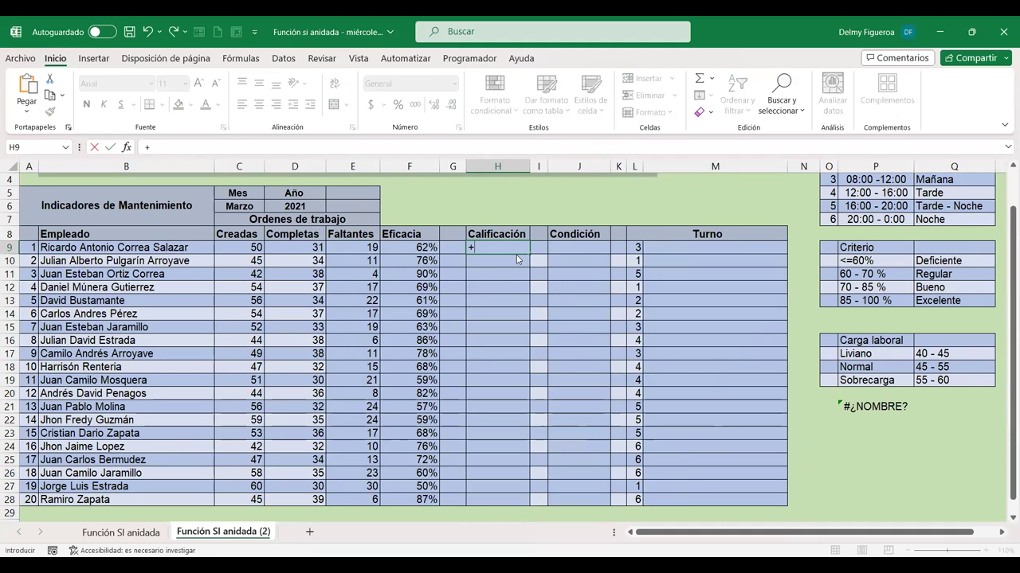
# In H9, begin SI.CONJUNTO returning "Deficiente" when F9<=60%, removing a stray #
pyautogui.write('+si')
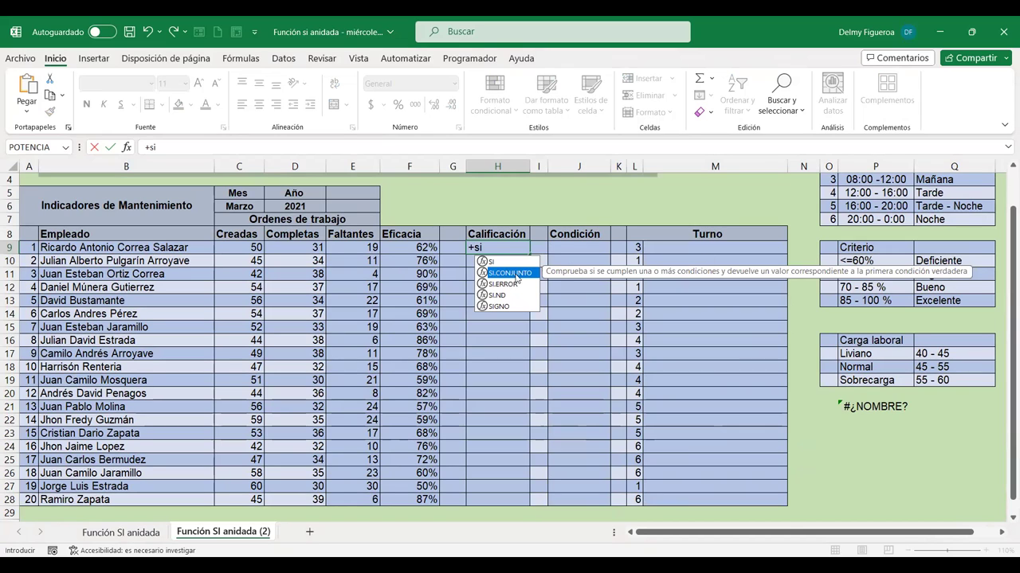
pyautogui.doubleClick(518, 274)
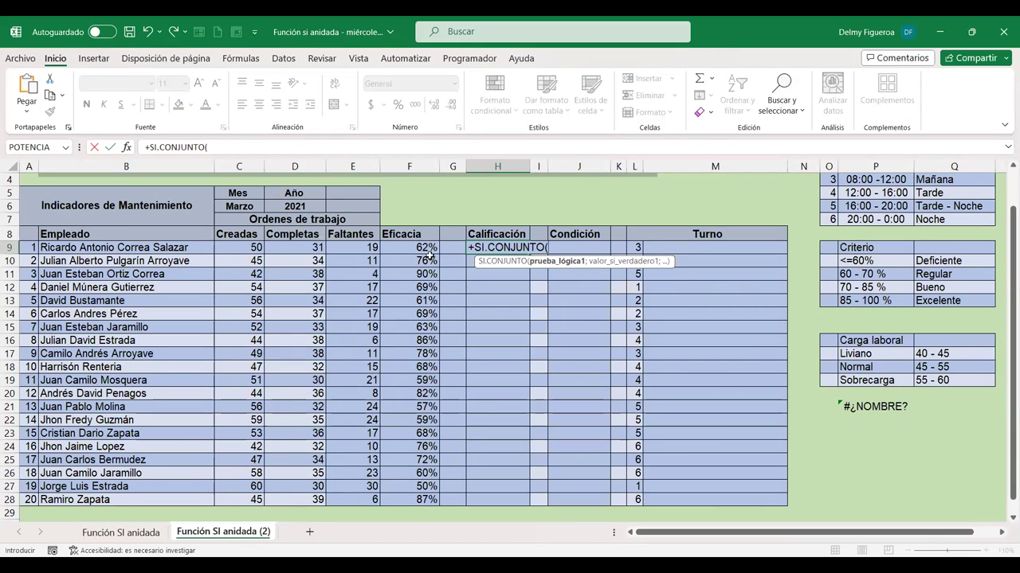
pyautogui.click(418, 249)
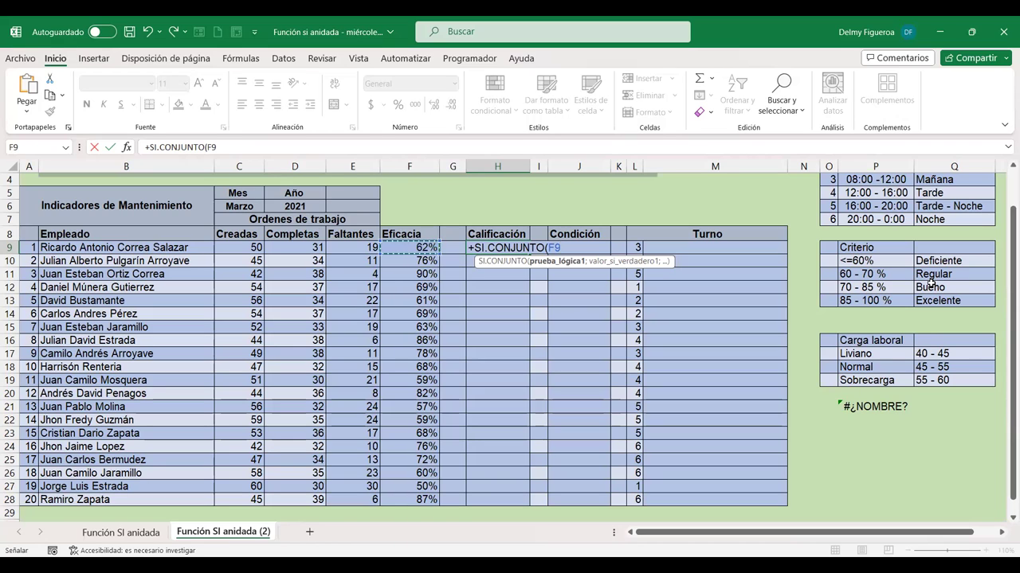
pyautogui.write('<=60')
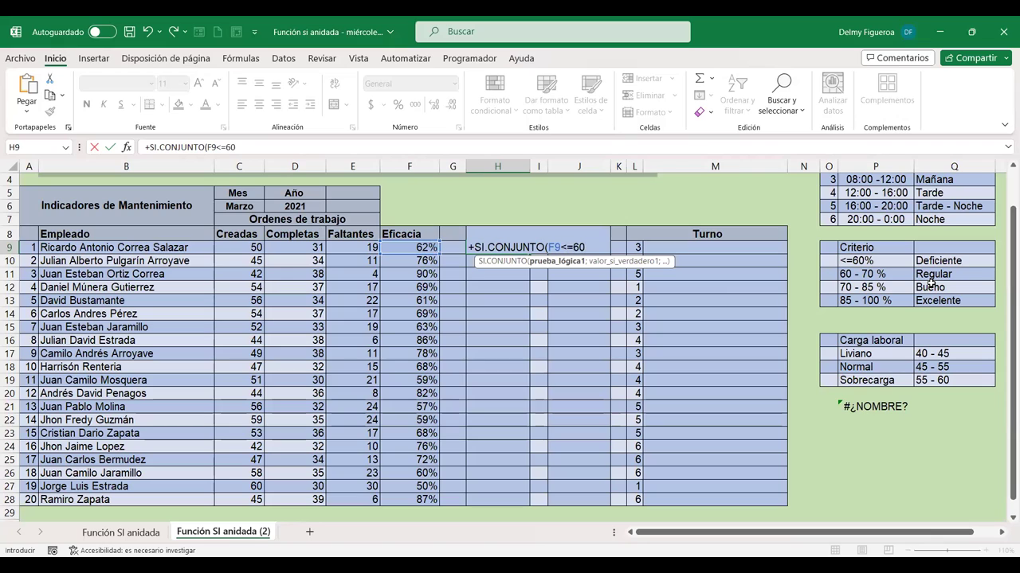
pyautogui.write('%')
pyautogui.write(';')
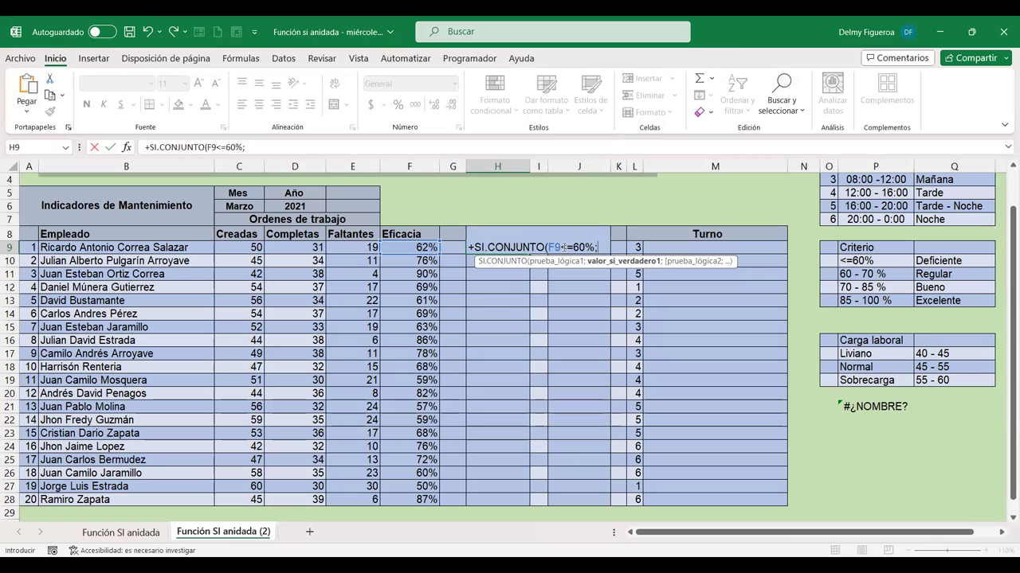
pyautogui.write('#Deficie')
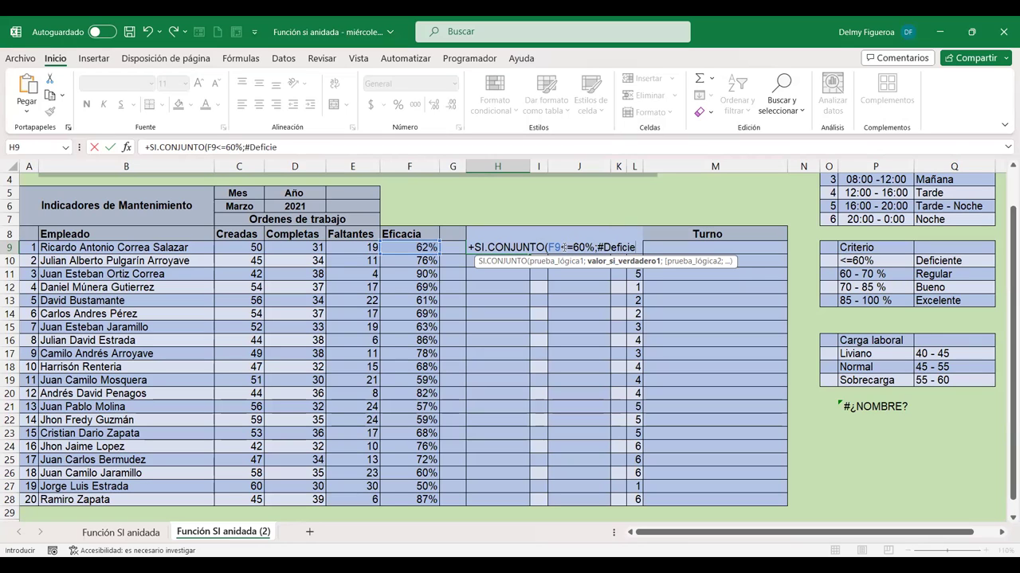
pyautogui.write('nte')
pyautogui.press('F2')
pyautogui.press('BackSpace')
pyautogui.write('"')
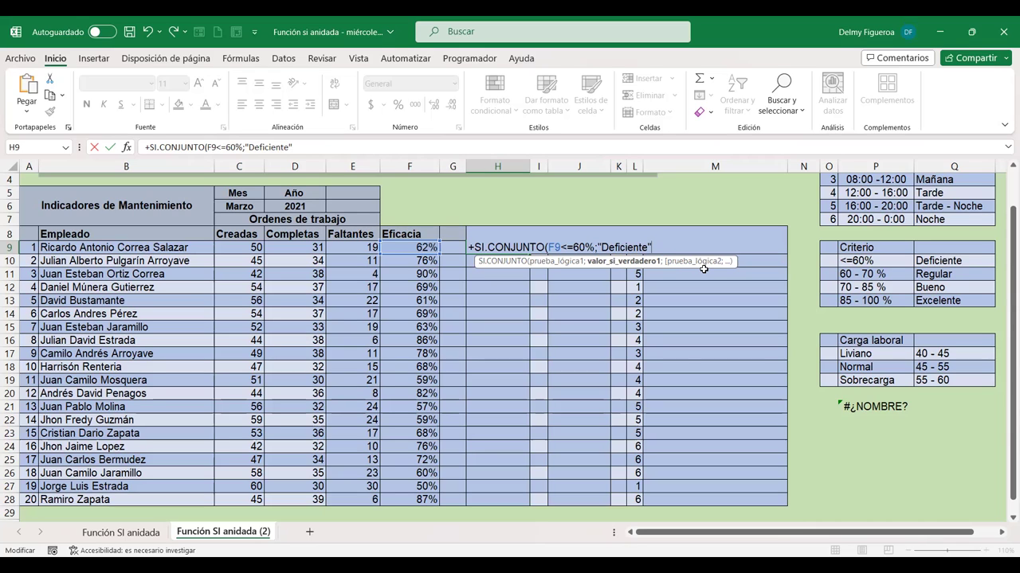
pyautogui.write(';')
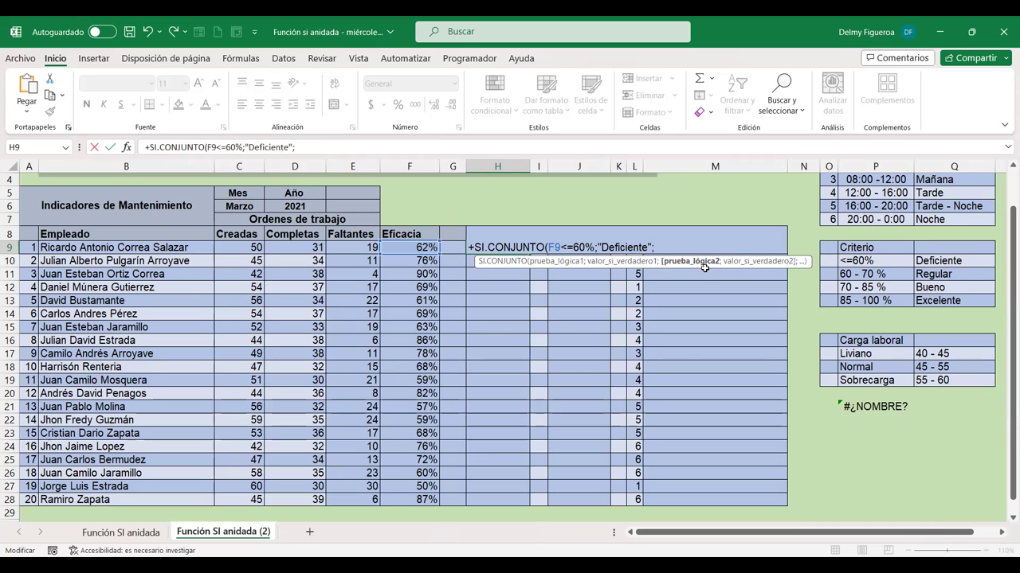
# Add Regular (F9<=70%), Bueno (F9<=85%) and Excelente (F9>85) conditions and confirm H9
pyautogui.click(404, 249)
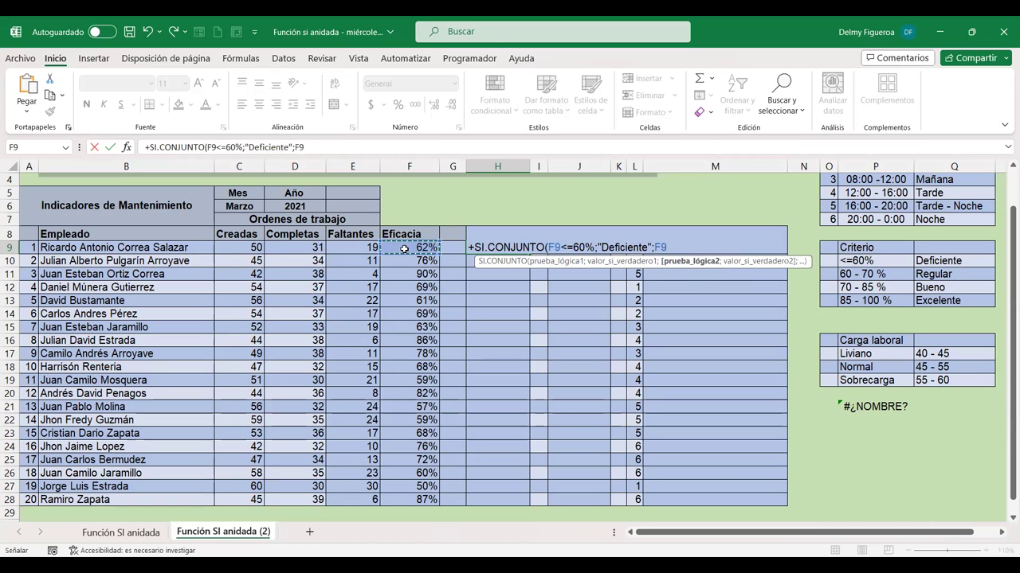
pyautogui.write('<=')
pyautogui.write('70')
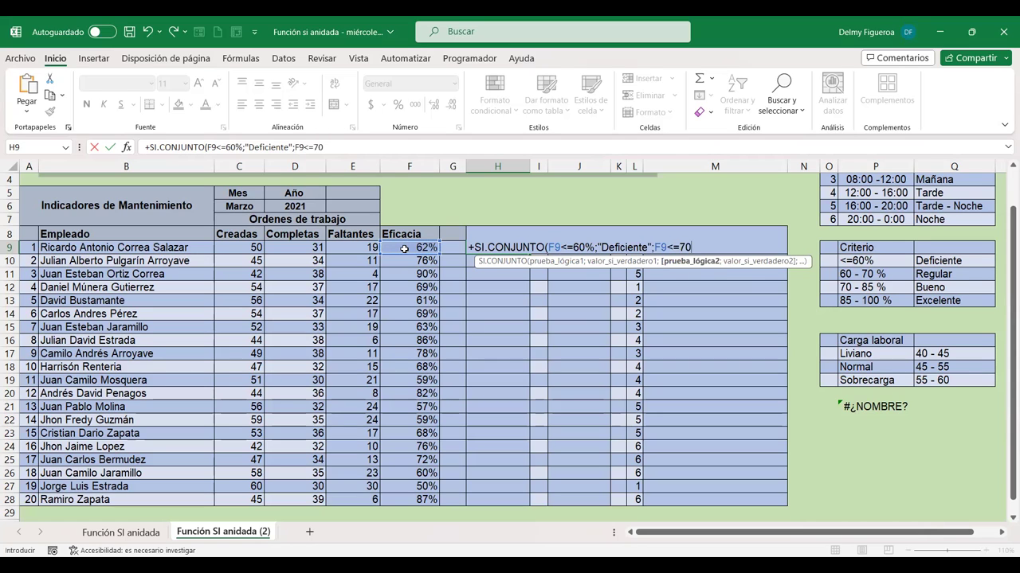
pyautogui.write('%')
pyautogui.write(';"')
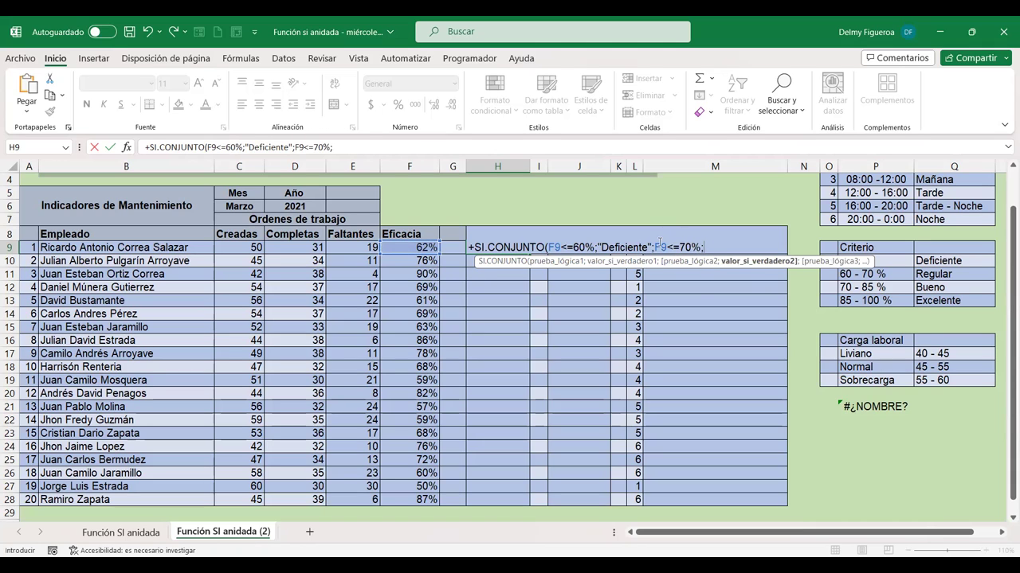
pyautogui.write('Regular"')
pyautogui.write(';')
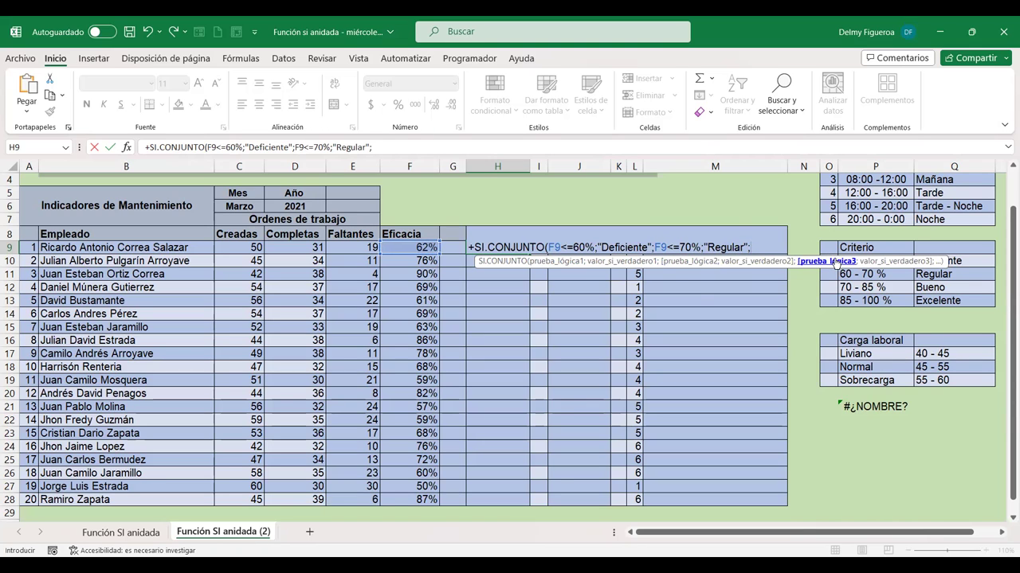
pyautogui.click(402, 248)
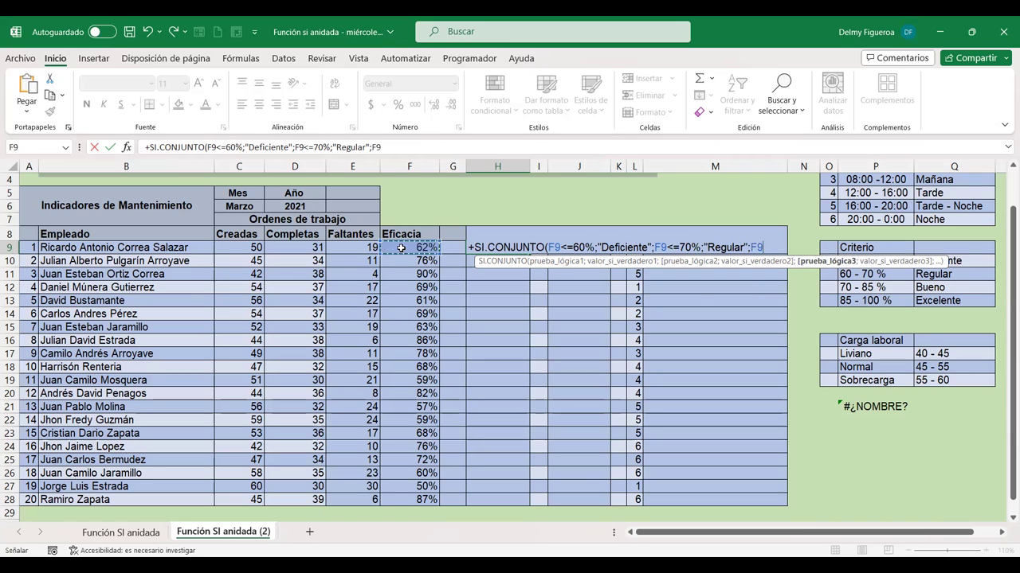
pyautogui.write('<=')
pyautogui.write('85%')
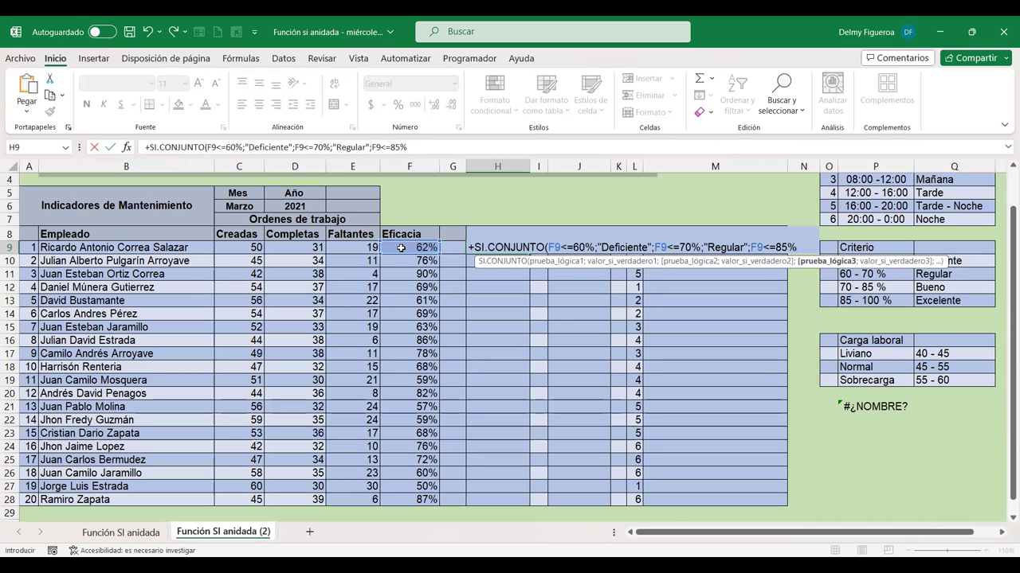
pyautogui.write(';')
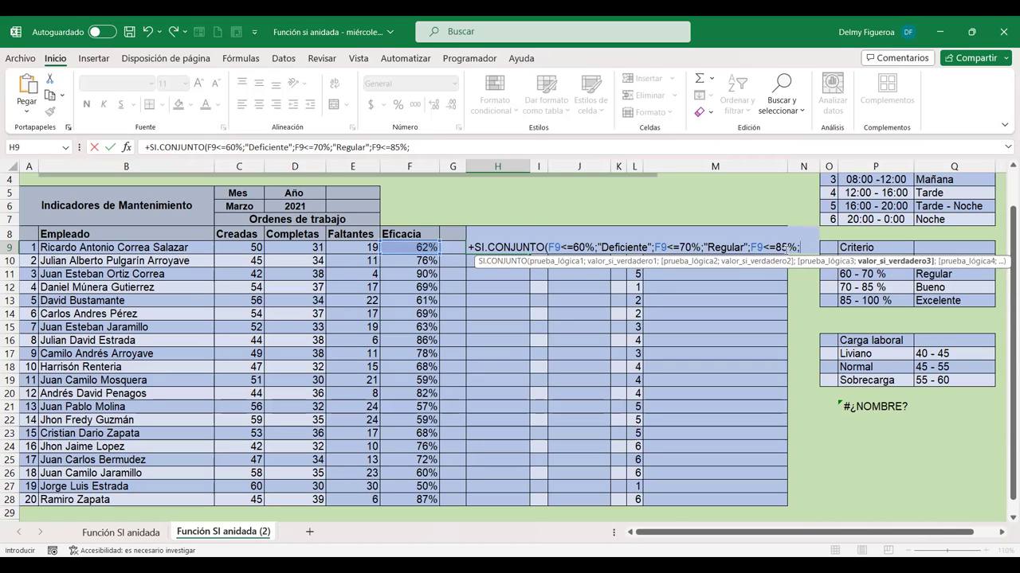
pyautogui.write('"Bueno"')
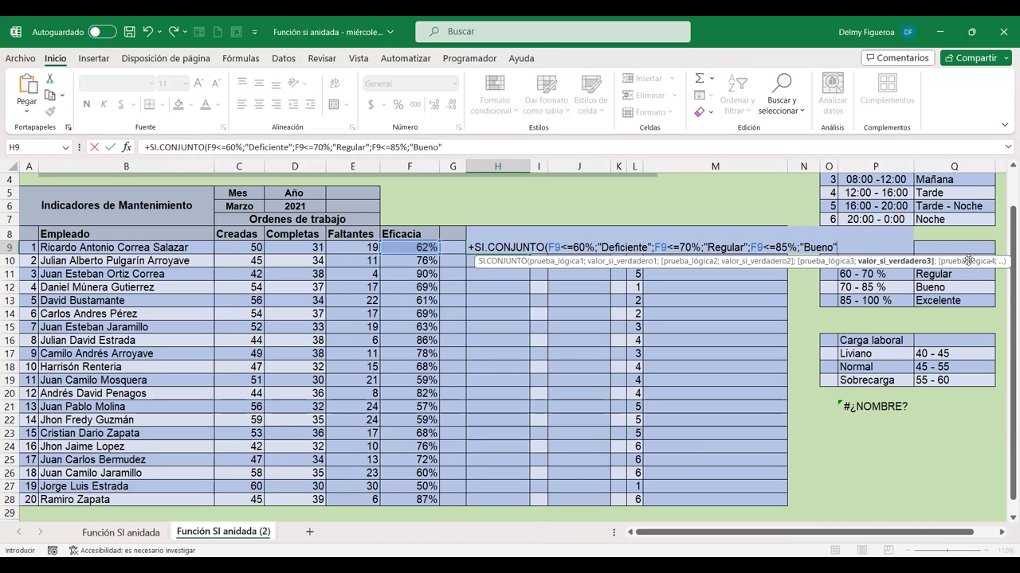
pyautogui.write(';')
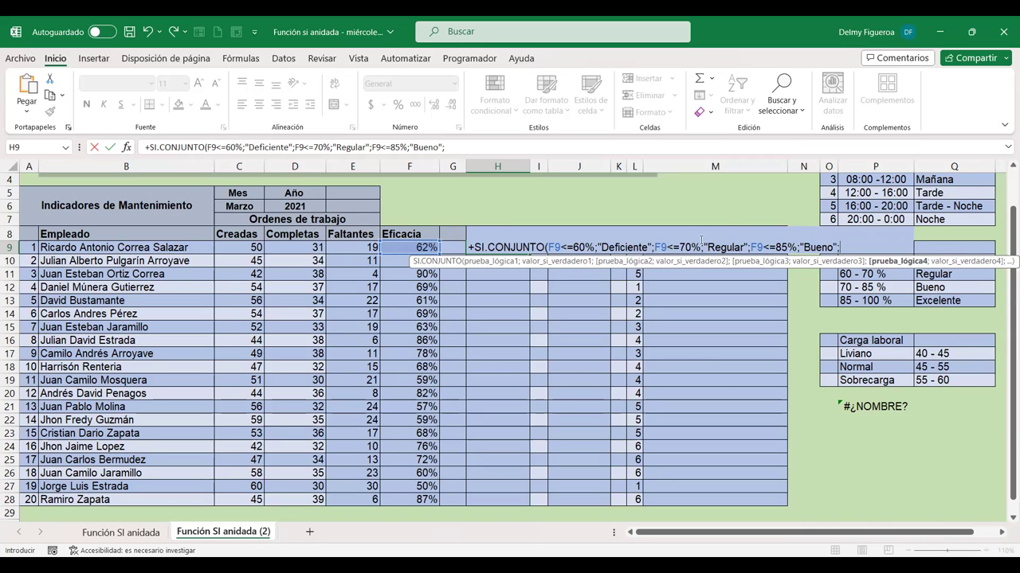
pyautogui.click(411, 245)
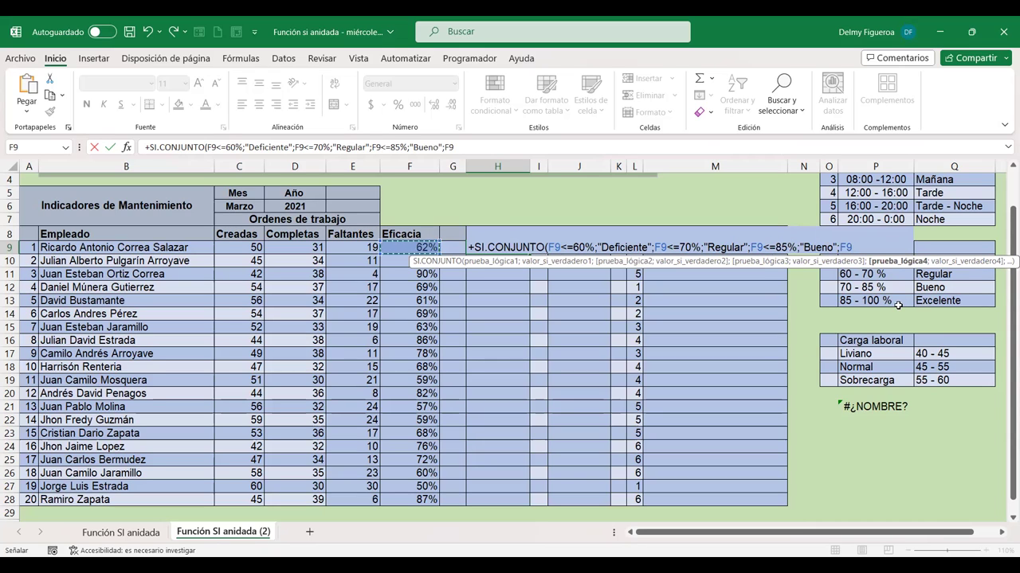
pyautogui.write('>')
pyautogui.write('85')
pyautogui.write(';')
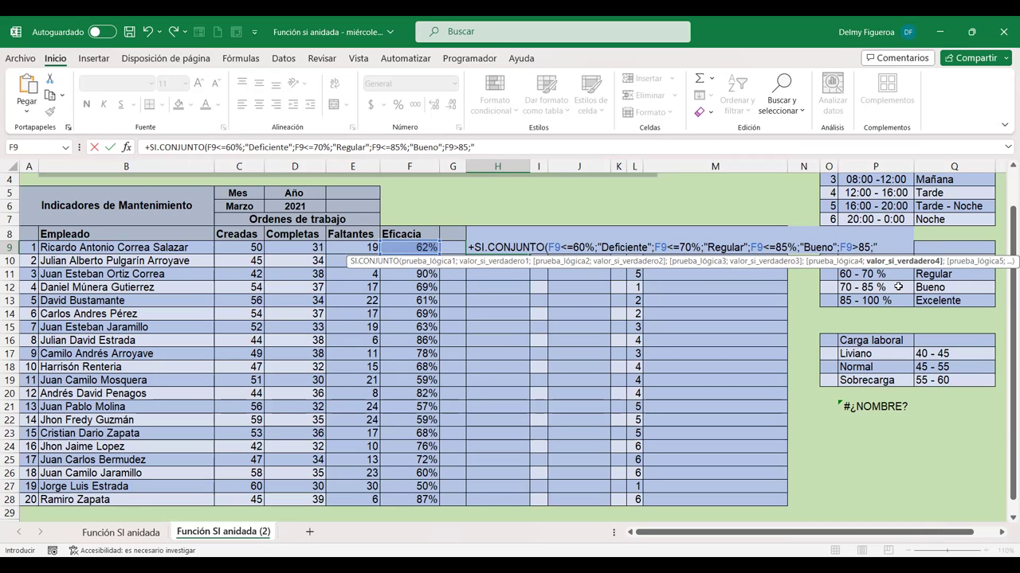
pyautogui.write('Excelente"')
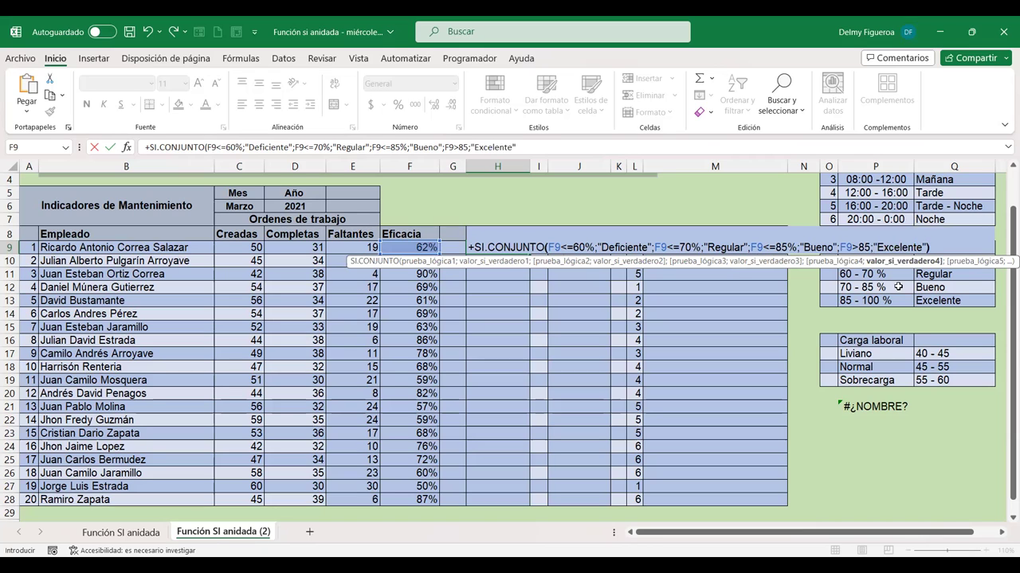
pyautogui.write(')')
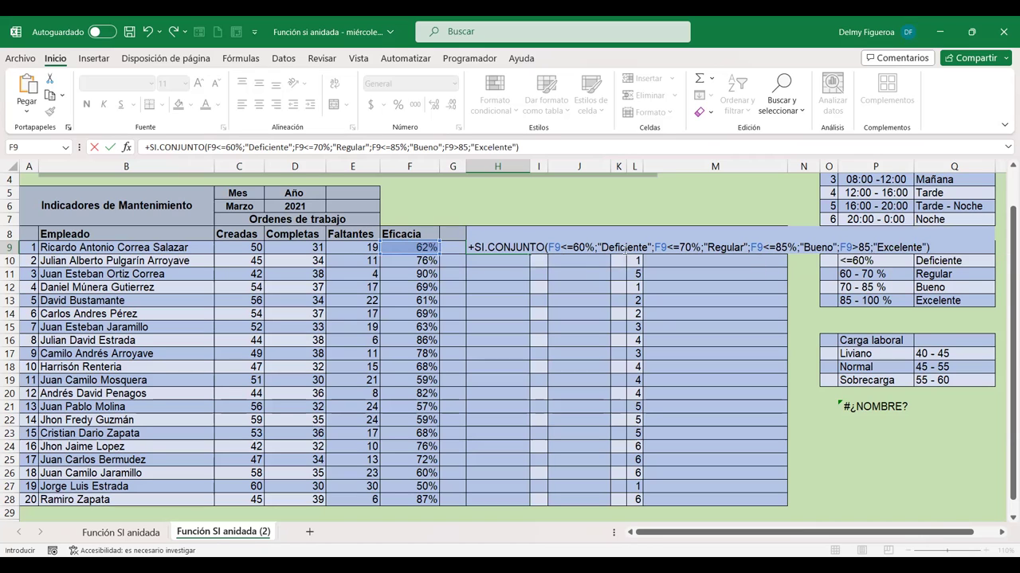
pyautogui.click(569, 247)
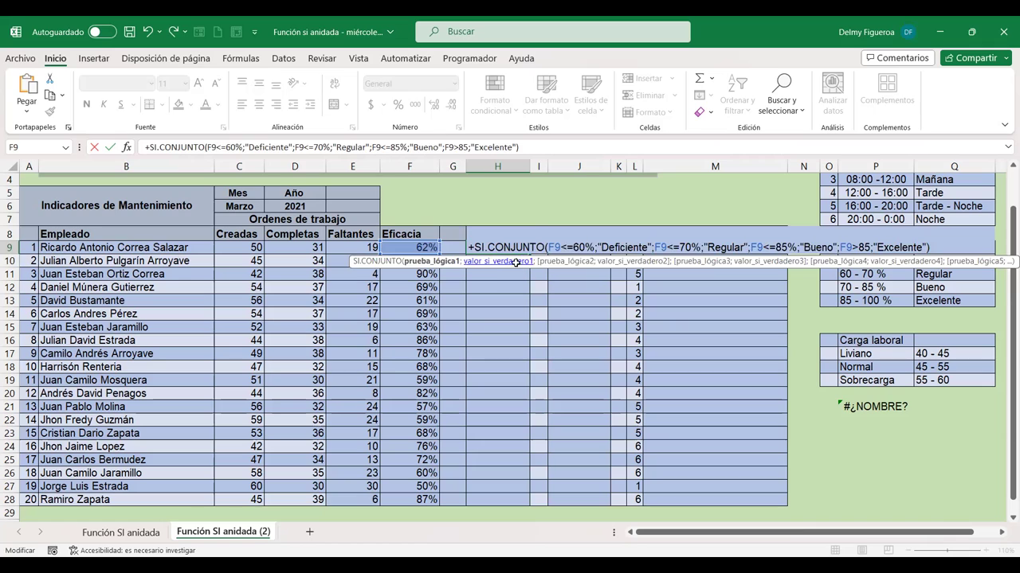
pyautogui.hotkey('ctrl', 'Return')
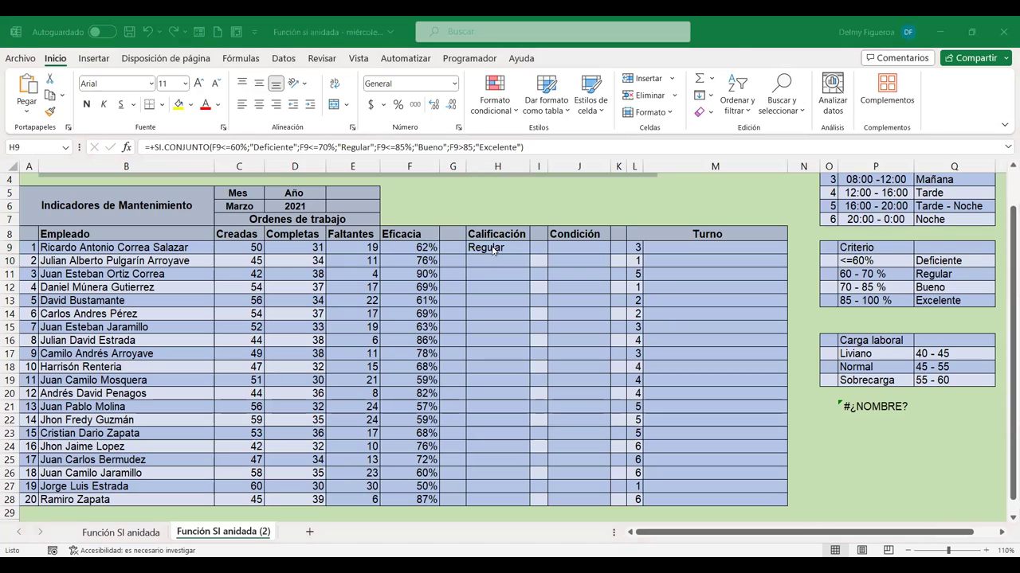
# Correct the last condition to F9>85% and fill the grading formula down to H28
pyautogui.click(494, 249)
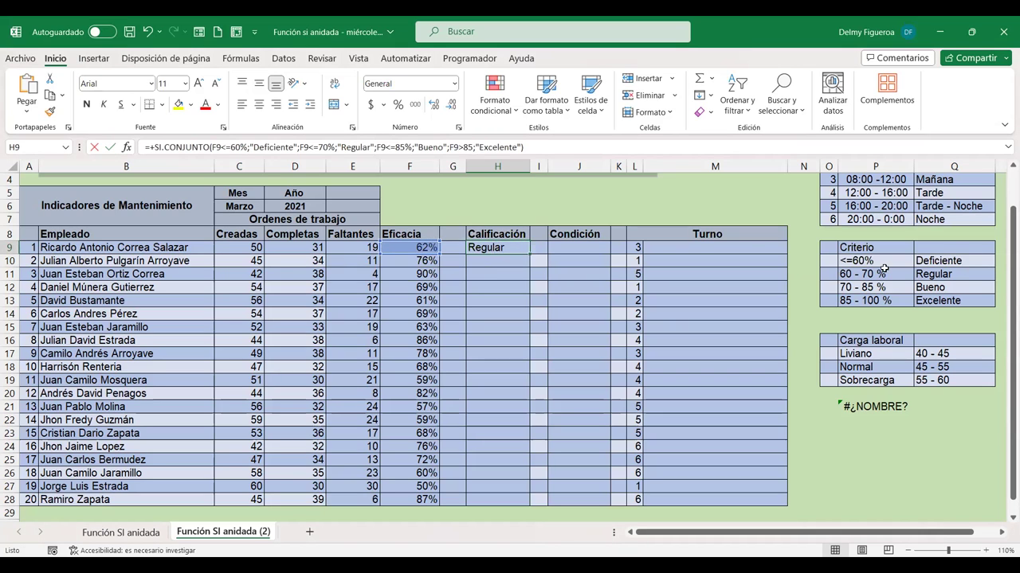
pyautogui.press('F2')
pyautogui.click(877, 248)
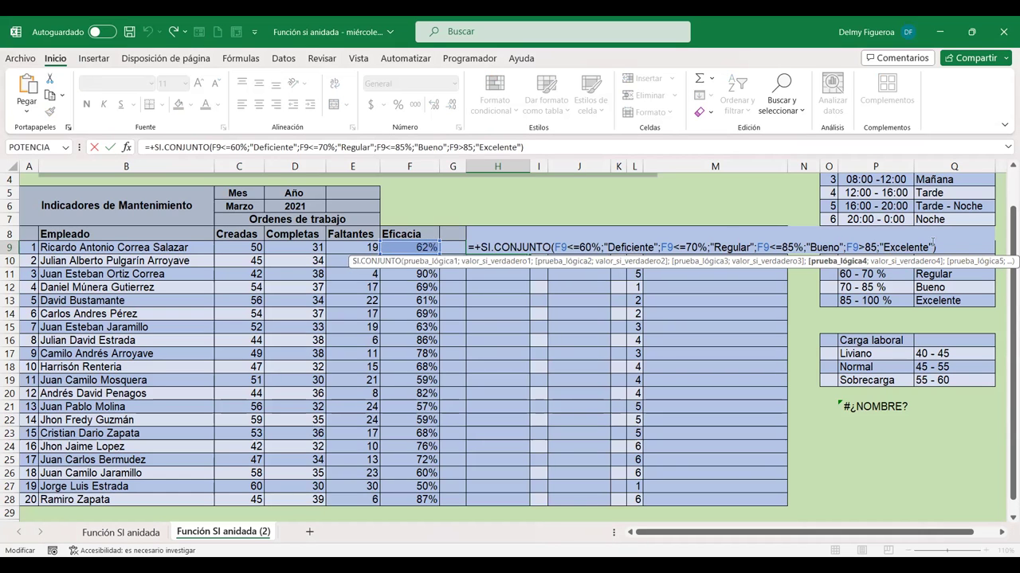
pyautogui.write('%')
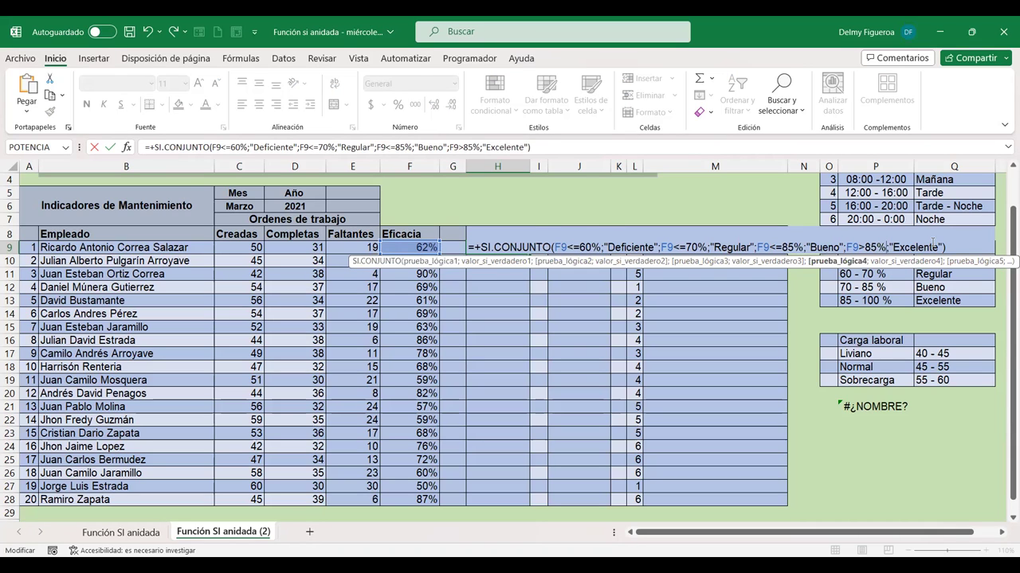
pyautogui.press('Return')
pyautogui.click(510, 247)
pyautogui.doubleClick(582, 247)
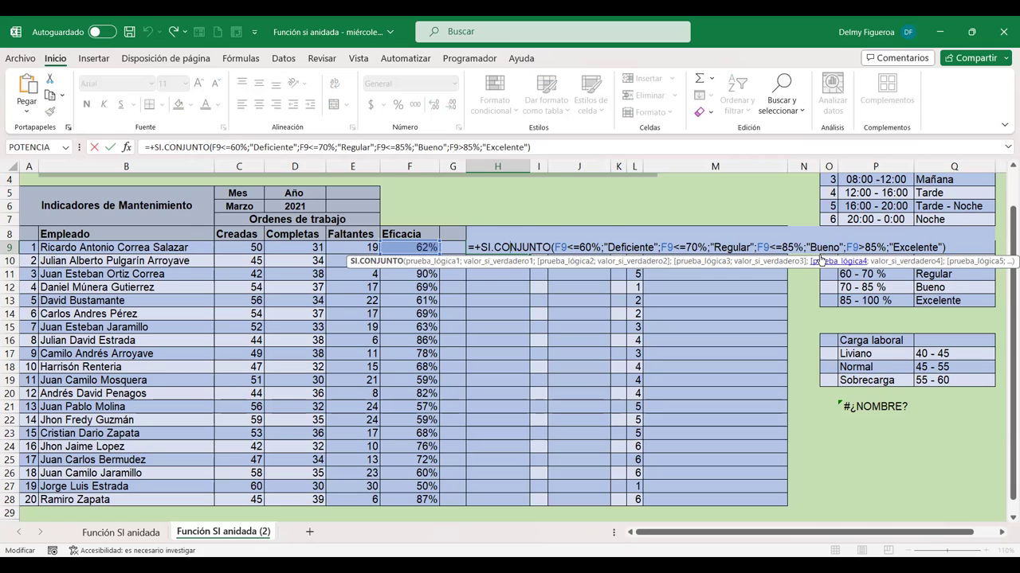
pyautogui.press('Return')
pyautogui.click(526, 249)
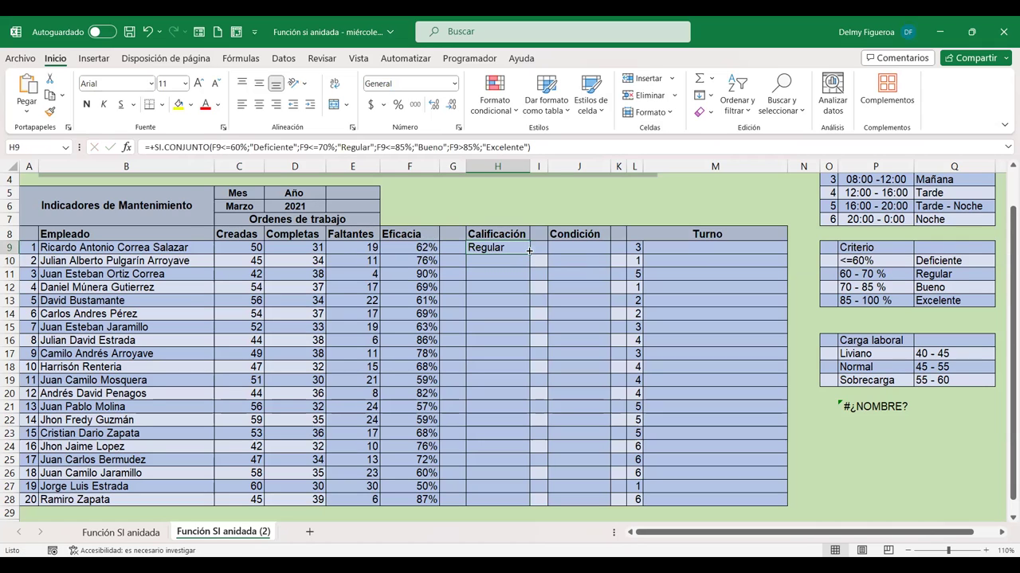
pyautogui.moveTo(529, 251); pyautogui.dragTo(529, 502)
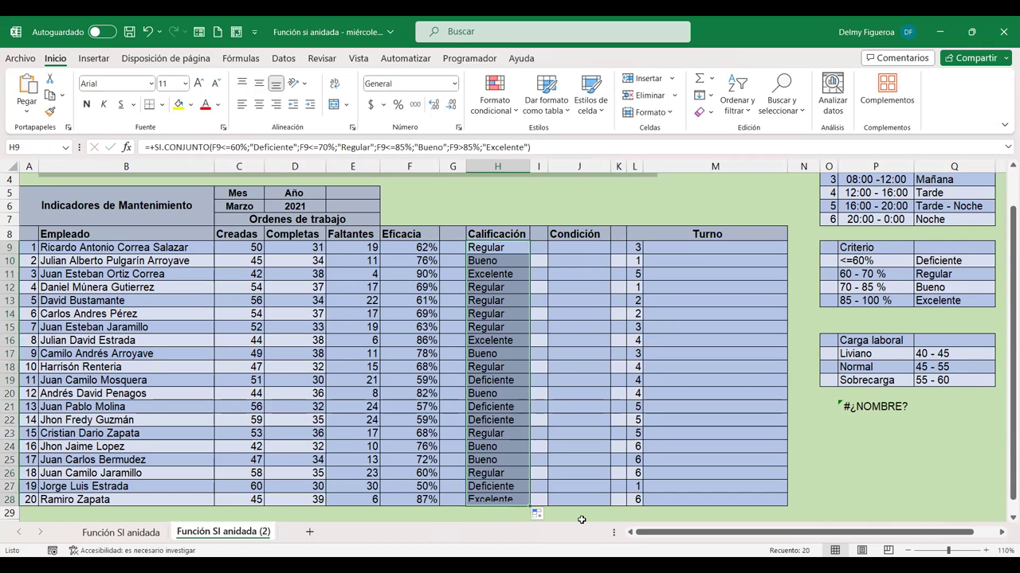
# Check H10's copied formula, then delete the #¿NOMBRE? error from P21
pyautogui.click(496, 265)
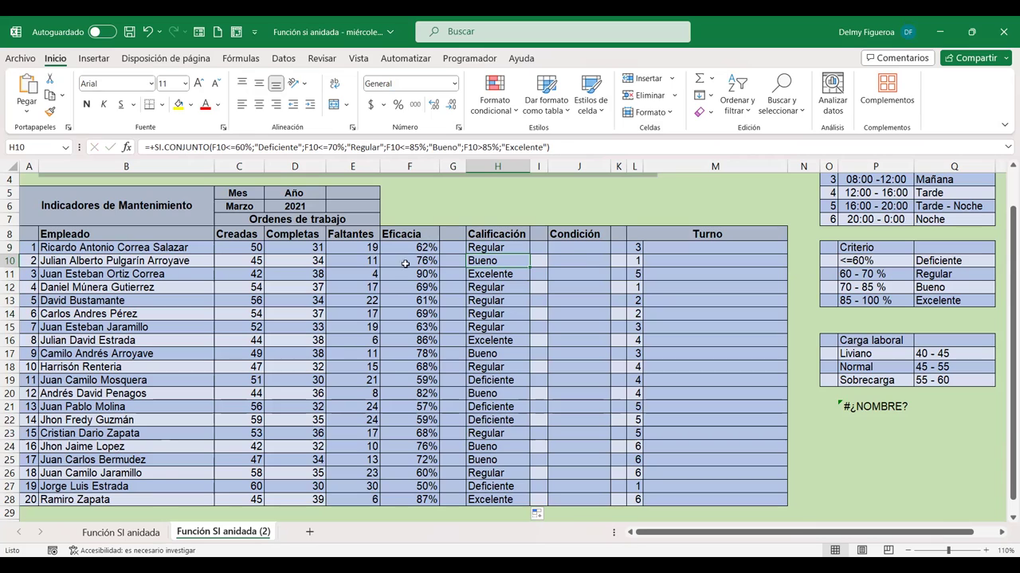
pyautogui.click(594, 244)
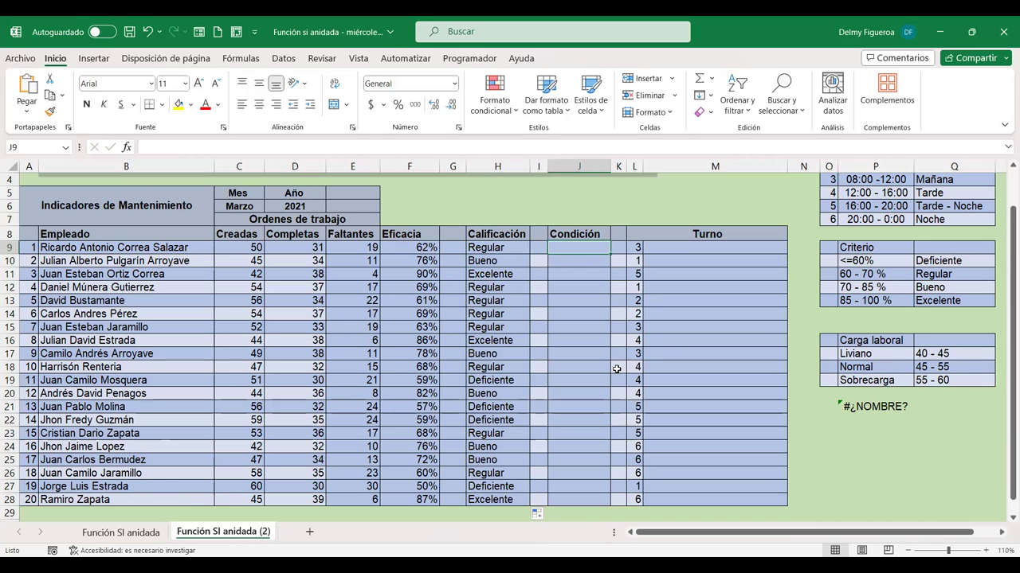
pyautogui.click(870, 407)
pyautogui.press('Delete')
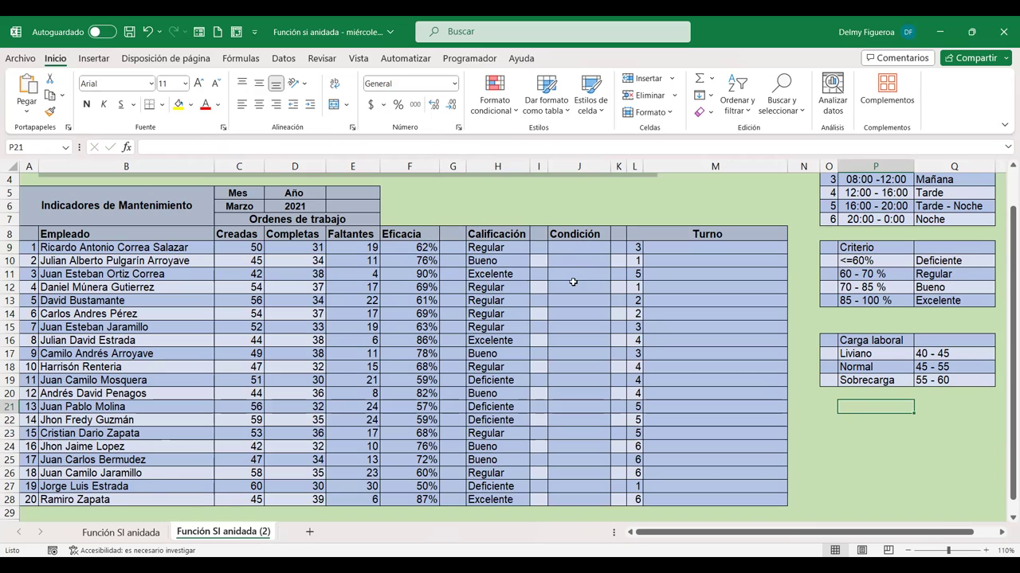
pyautogui.click(586, 247)
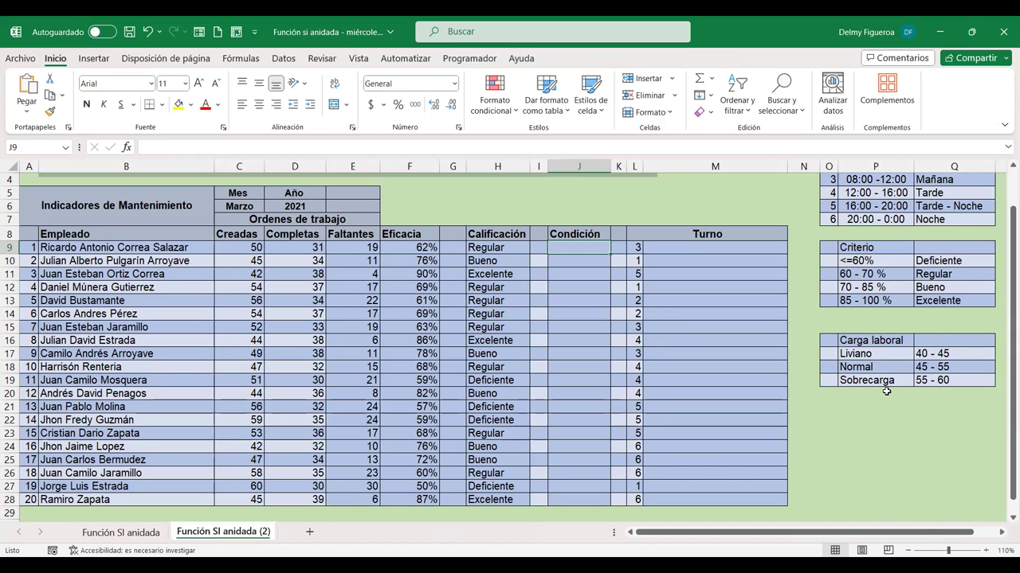
# In J9, start SI.CONJUNTO returning "Liviano" when C9<=45
pyautogui.write('+')
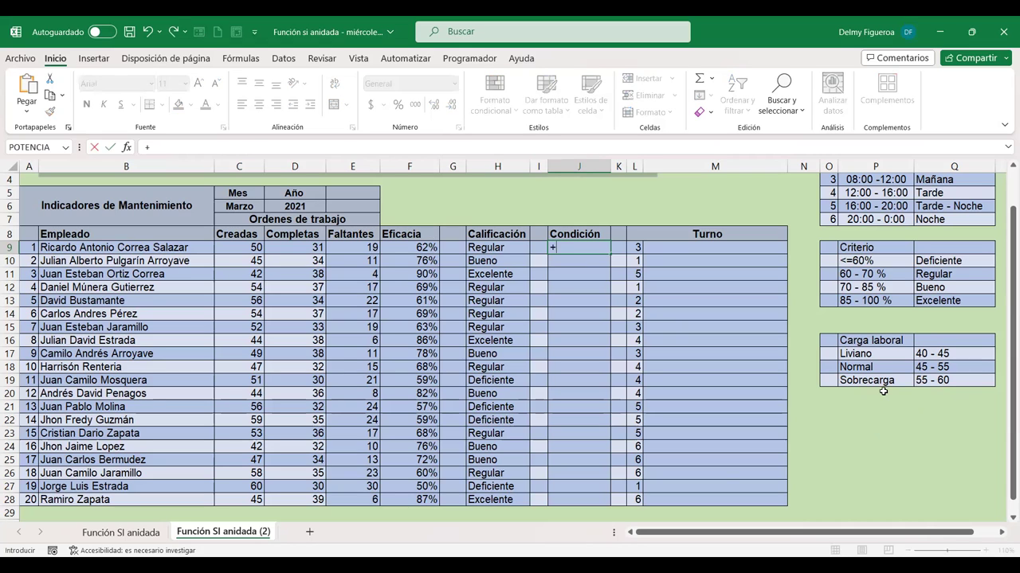
pyautogui.write('si')
pyautogui.doubleClick(595, 274)
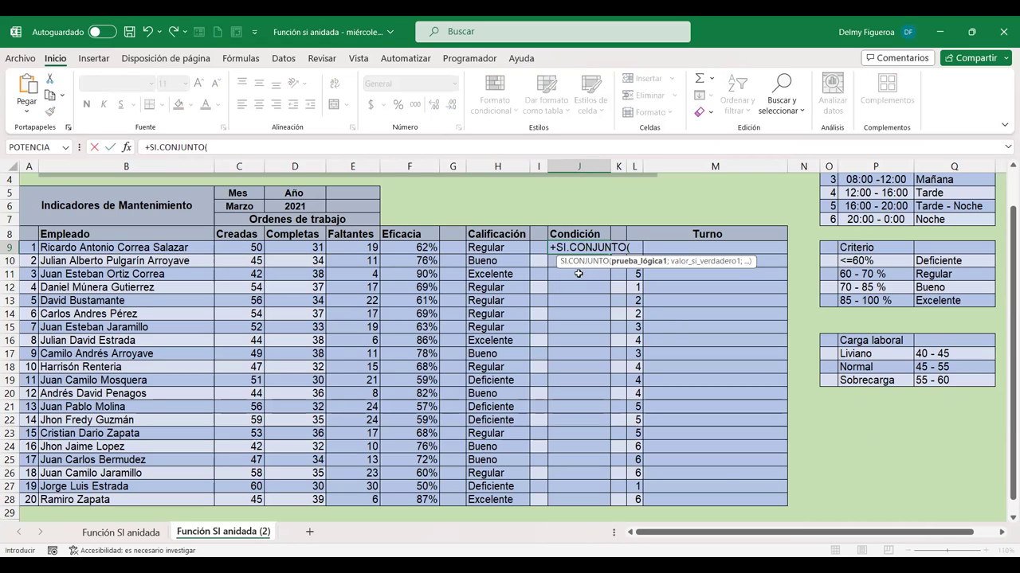
pyautogui.click(247, 247)
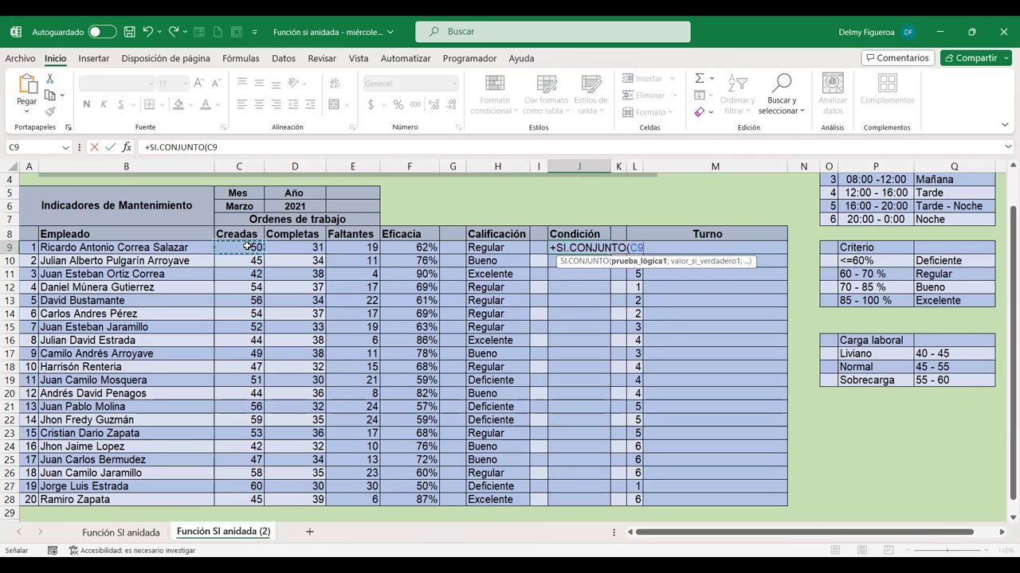
pyautogui.write('>')
pyautogui.press('BackSpace')
pyautogui.write('<')
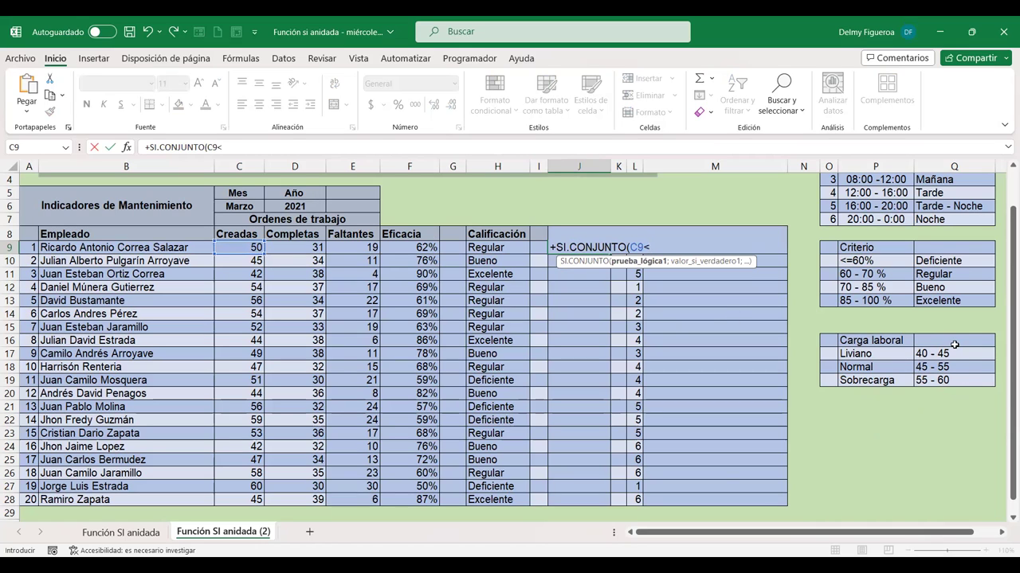
pyautogui.write('=')
pyautogui.write('45')
pyautogui.write(';"Liviano"')
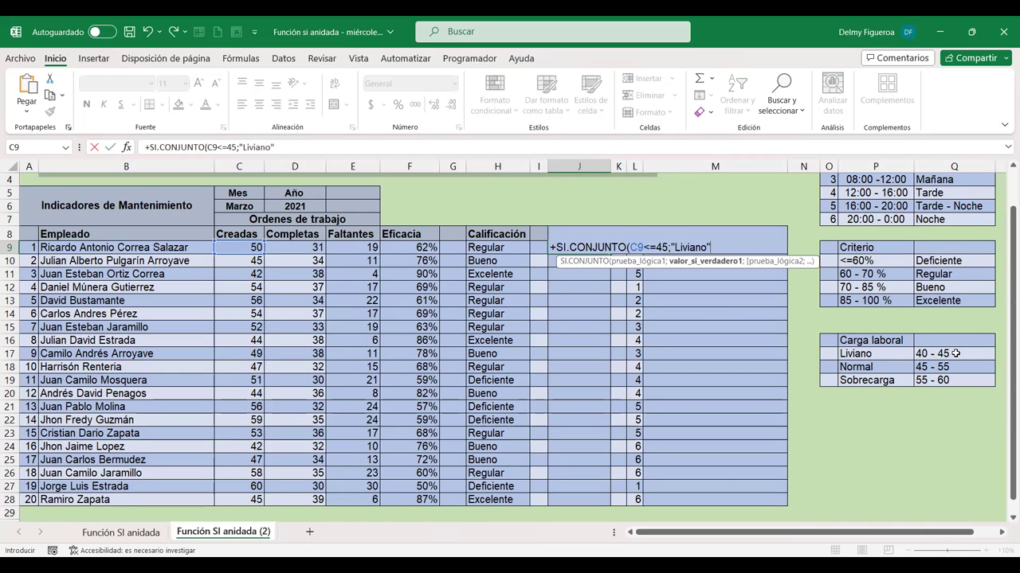
pyautogui.write(';')
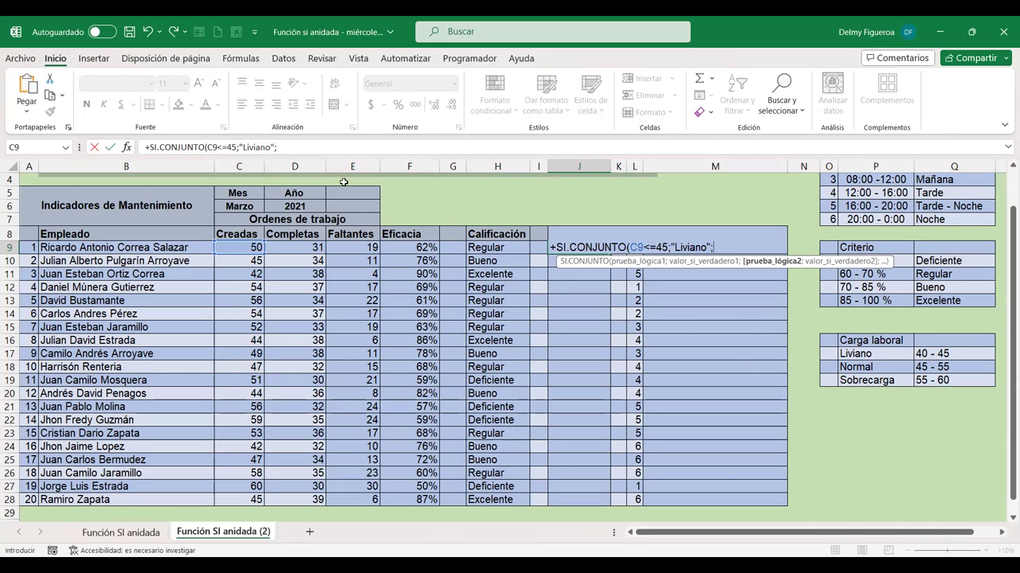
# Add Normal (C9<=55) and Sobrecarga (C9<=60) conditions and commit so J9 shows Normal
pyautogui.click(239, 248)
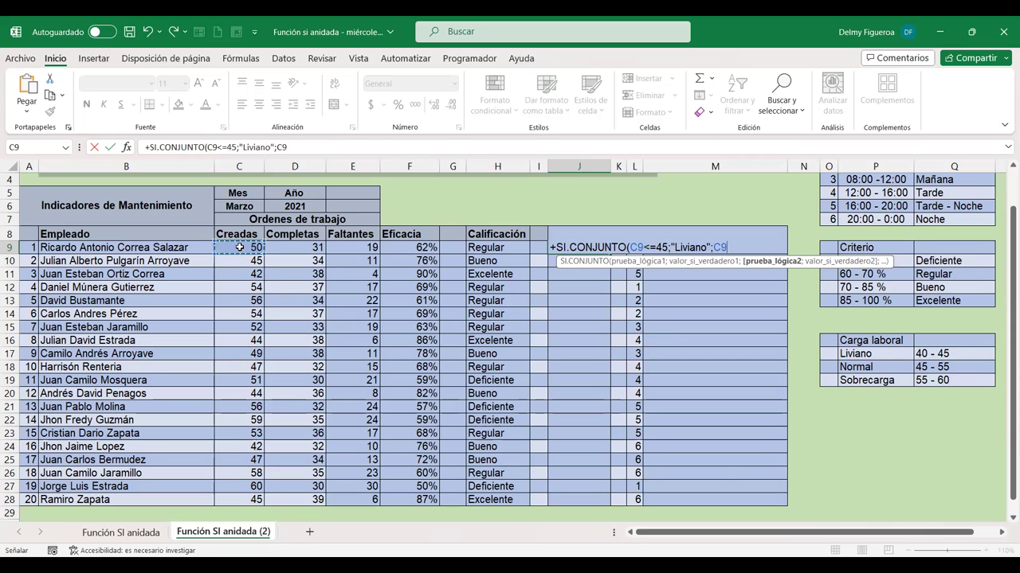
pyautogui.write('<=')
pyautogui.write('55')
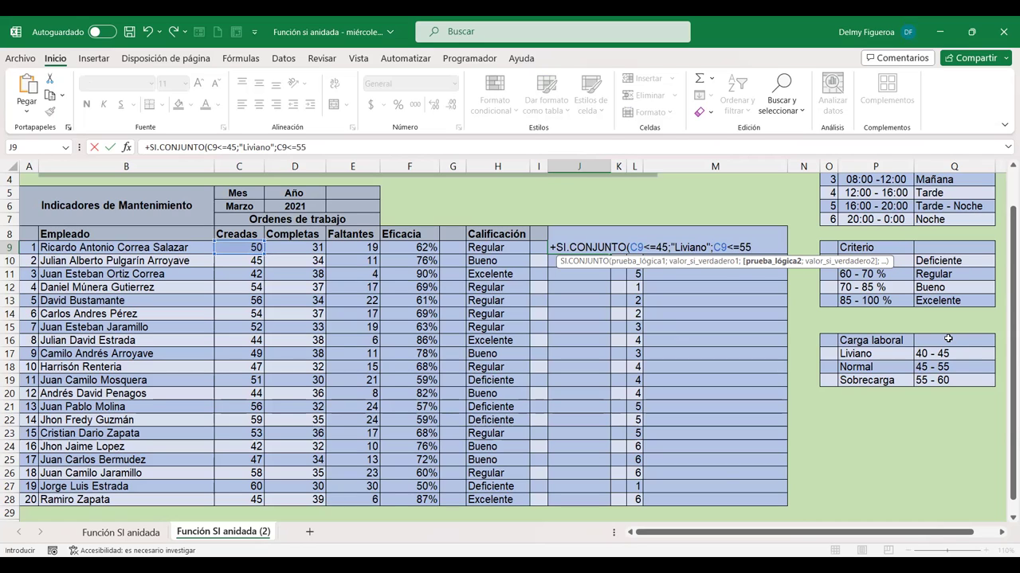
pyautogui.write(';"')
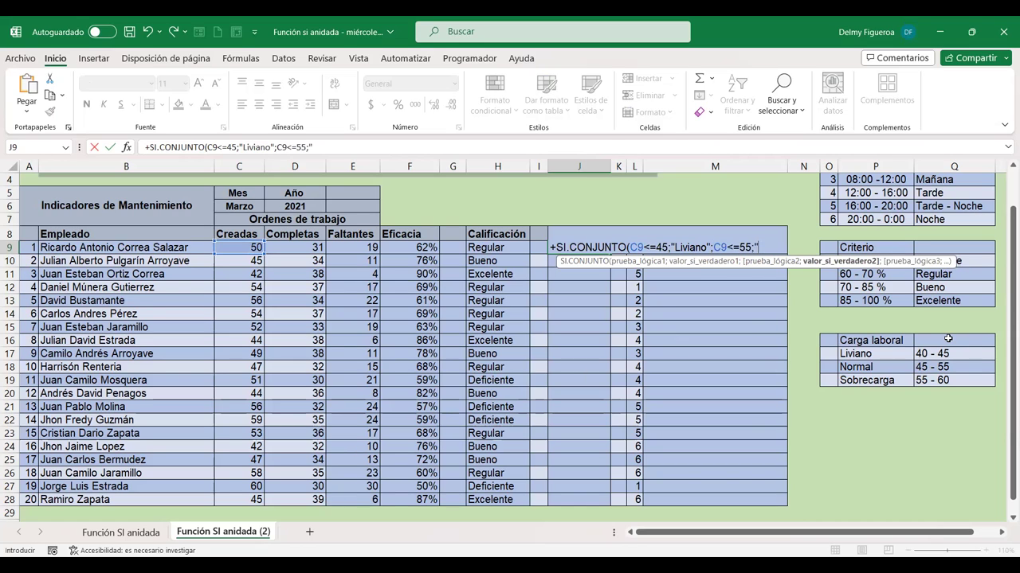
pyautogui.write('Normal";')
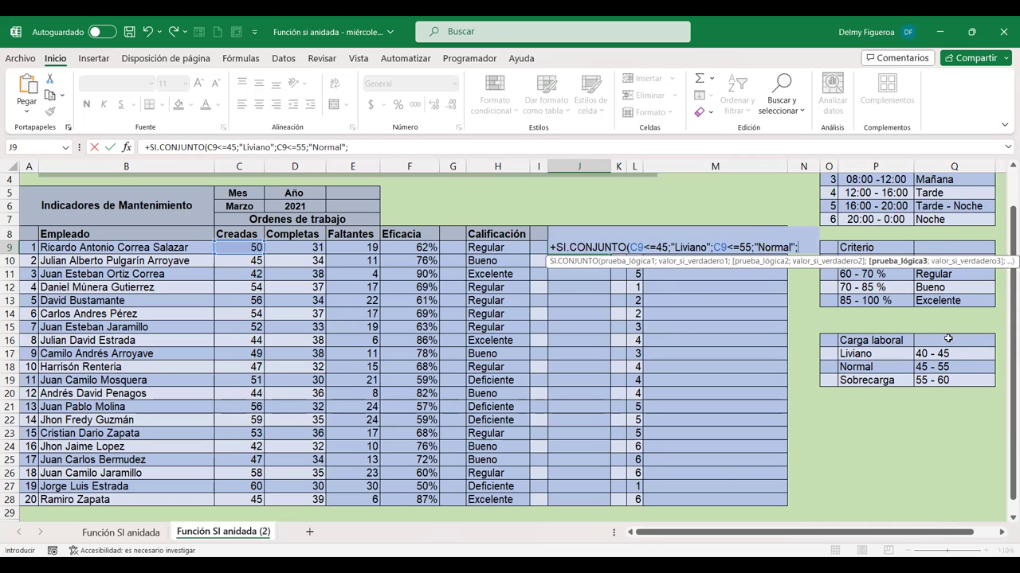
pyautogui.click(243, 247)
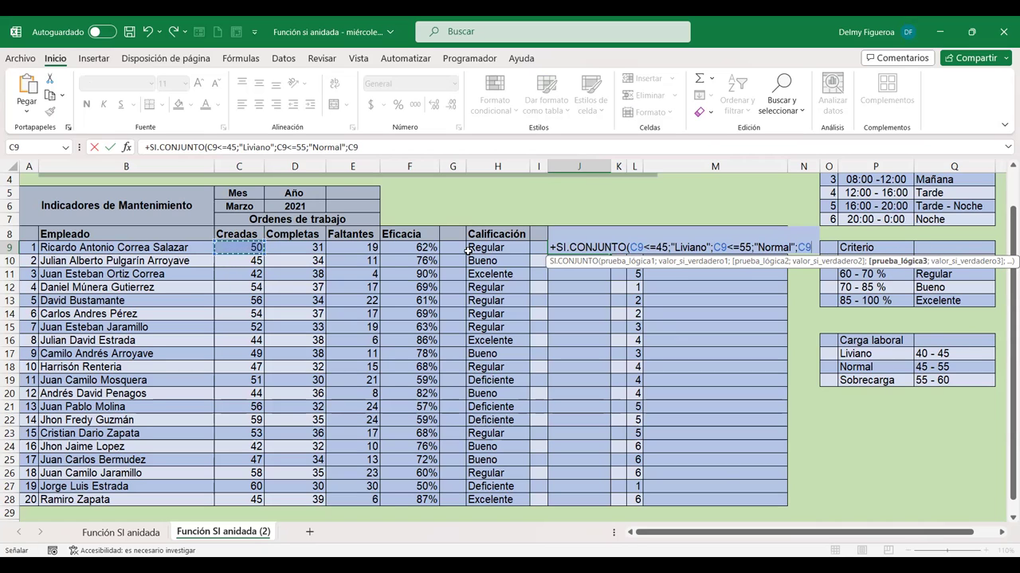
pyautogui.write('<')
pyautogui.write('=60')
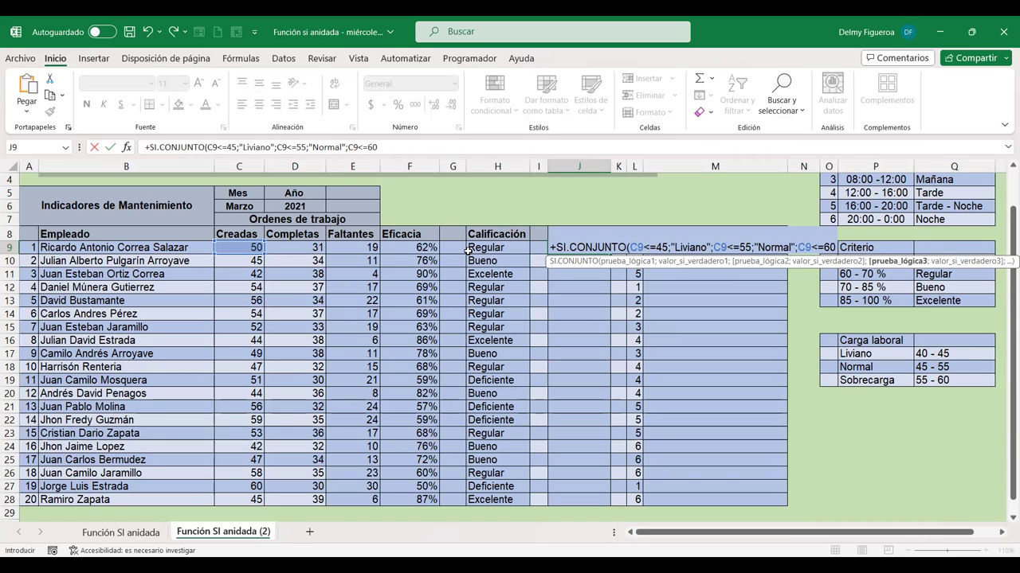
pyautogui.write(';"Sobrecarga"')
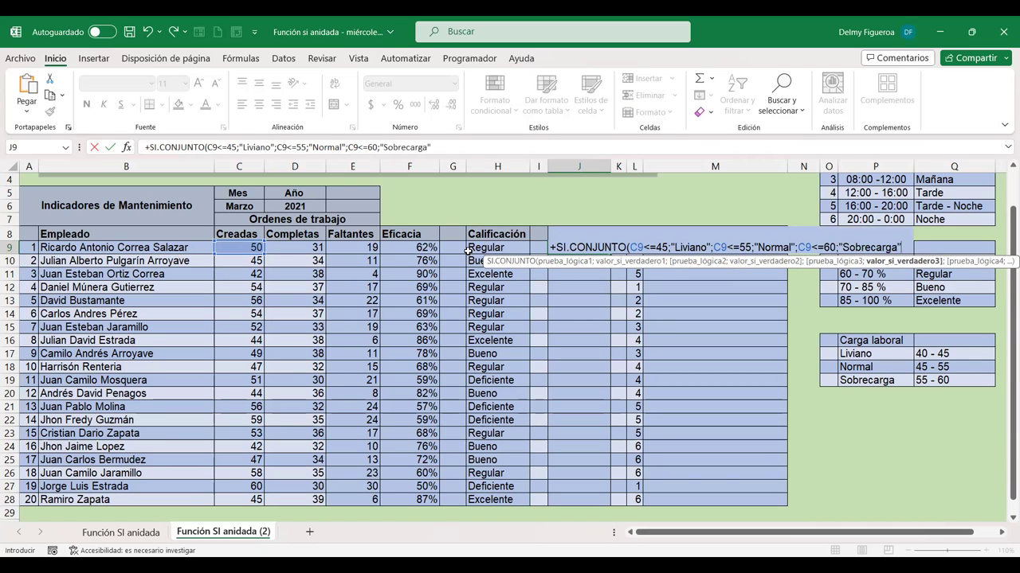
pyautogui.write(')')
pyautogui.press('Return')
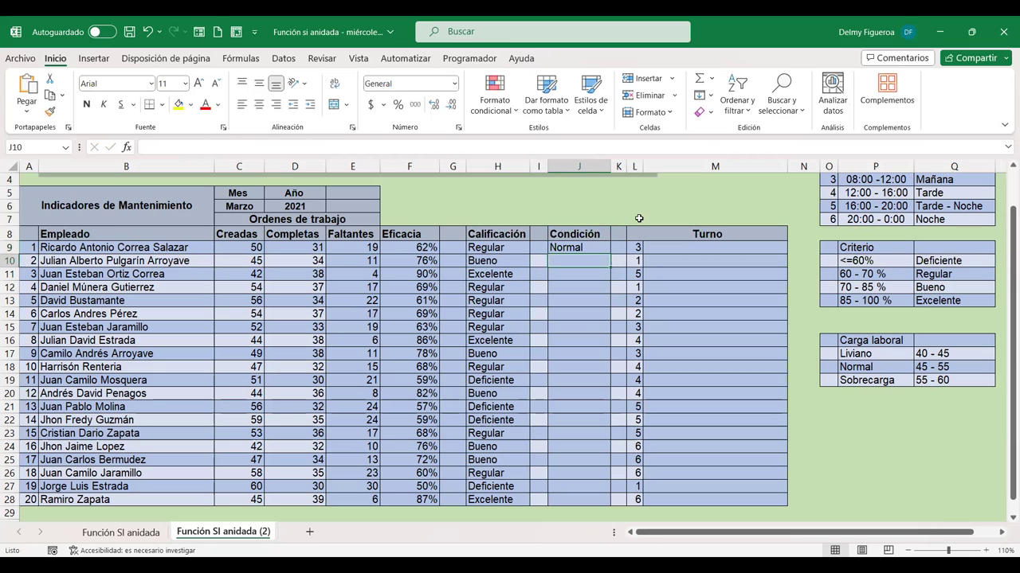
pyautogui.click(594, 249)
# Copy J9's workload formula down to J28
pyautogui.moveTo(610, 254)
pyautogui.mouseDown()
pyautogui.moveTo(584, 496)
pyautogui.moveTo(599, 500)
pyautogui.mouseUp()
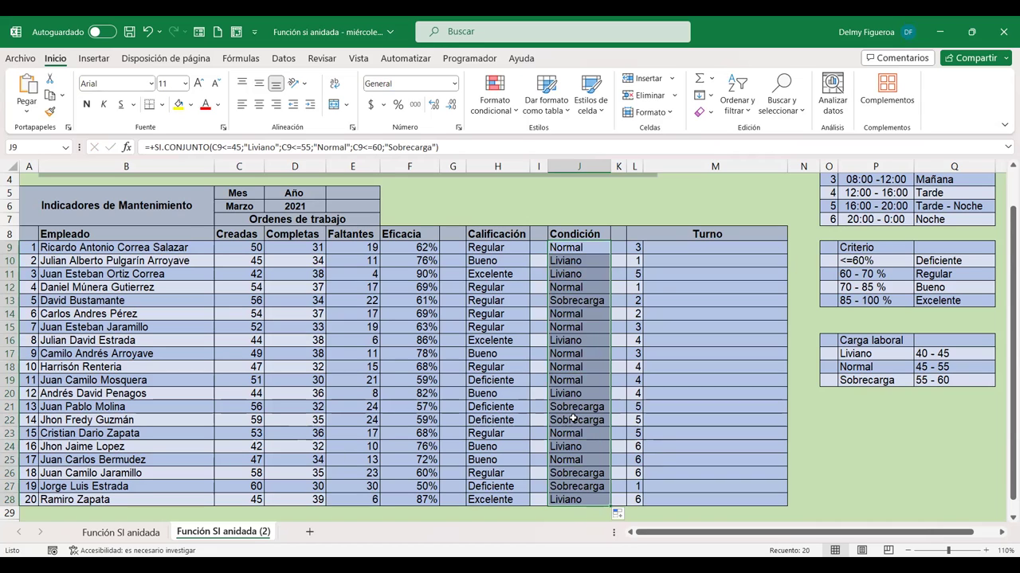
pyautogui.click(687, 249)
# In M9, start SI.CONJUNTO mapping L9=1 to "Medianoche" and L9=2 to "MAdrugada"
pyautogui.scroll(1, 784, 354)
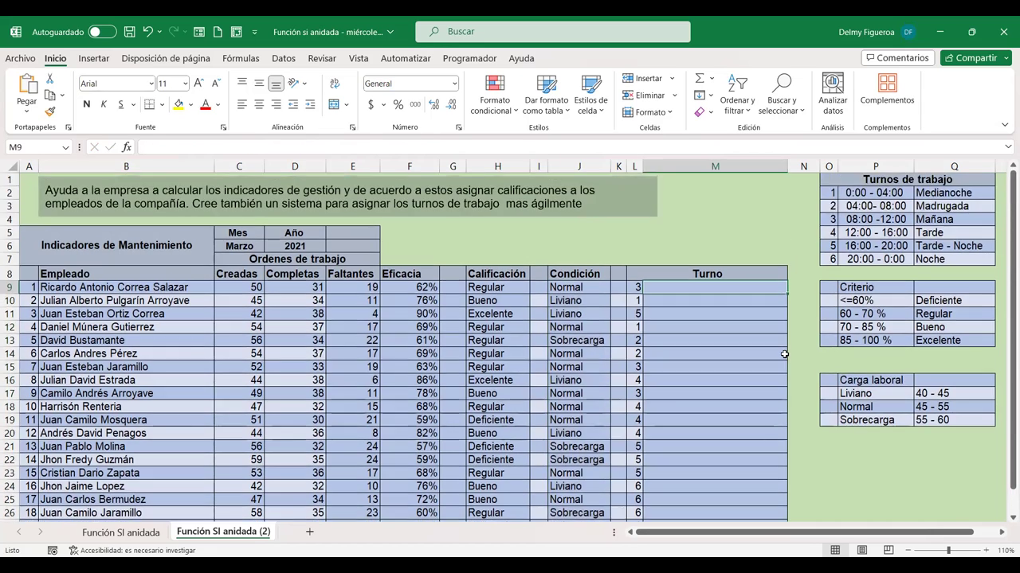
pyautogui.write('+')
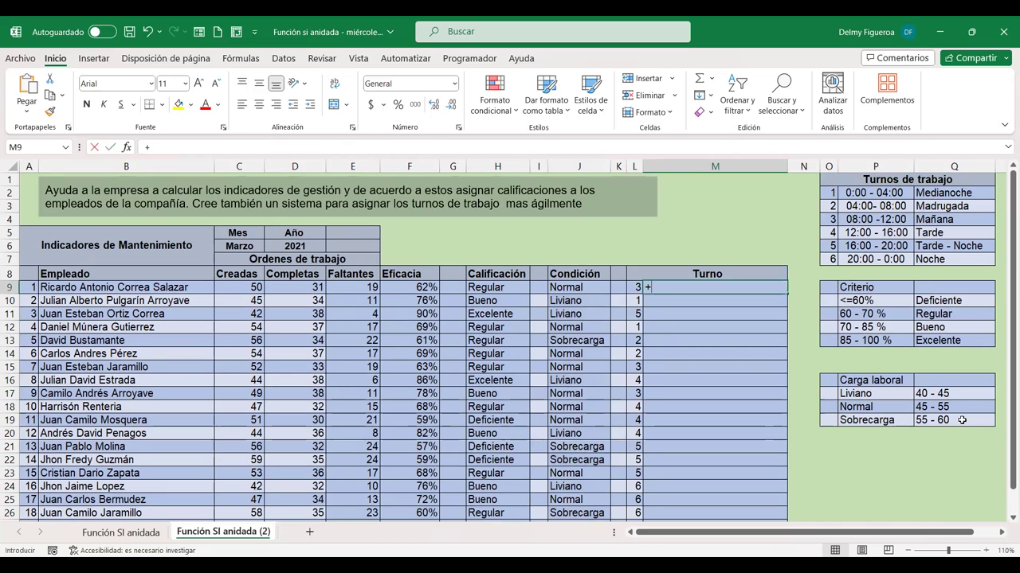
pyautogui.write('si')
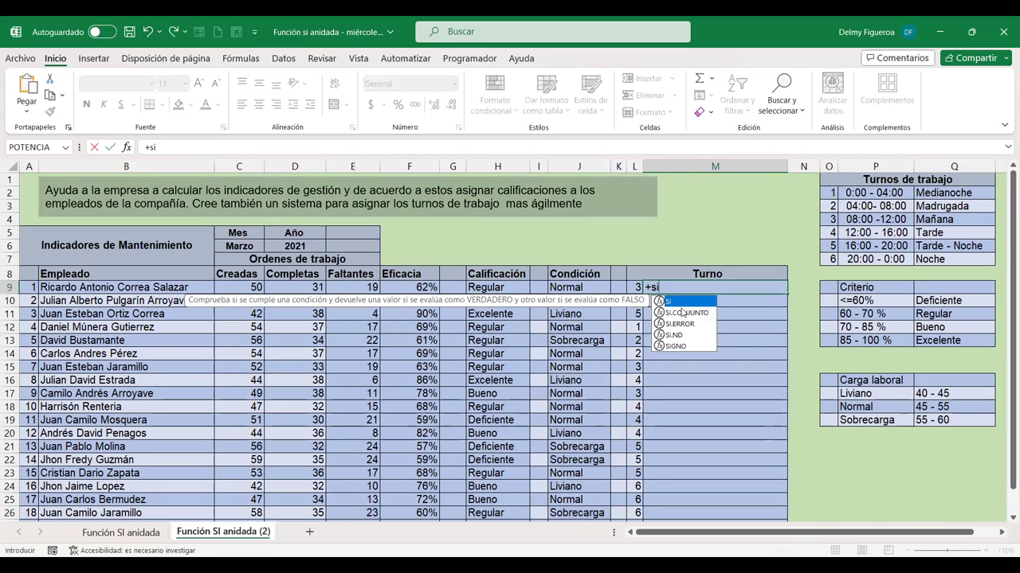
pyautogui.doubleClick(681, 313)
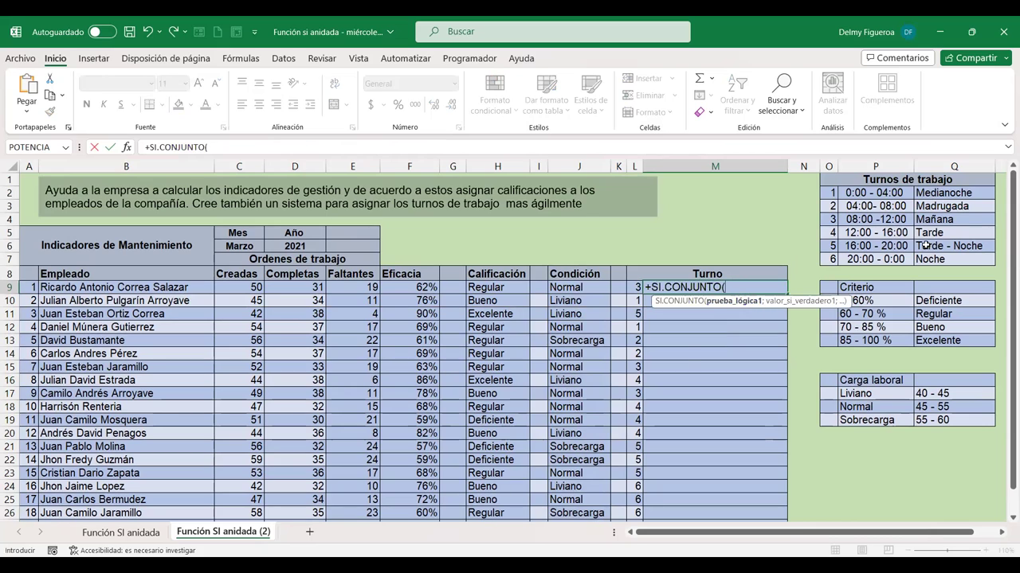
pyautogui.click(634, 287)
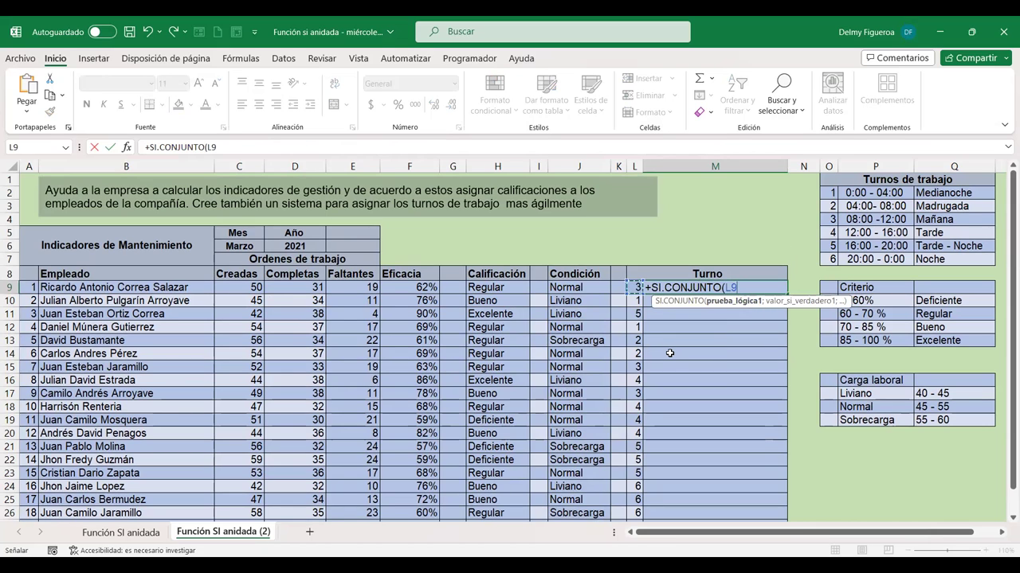
pyautogui.write('=1')
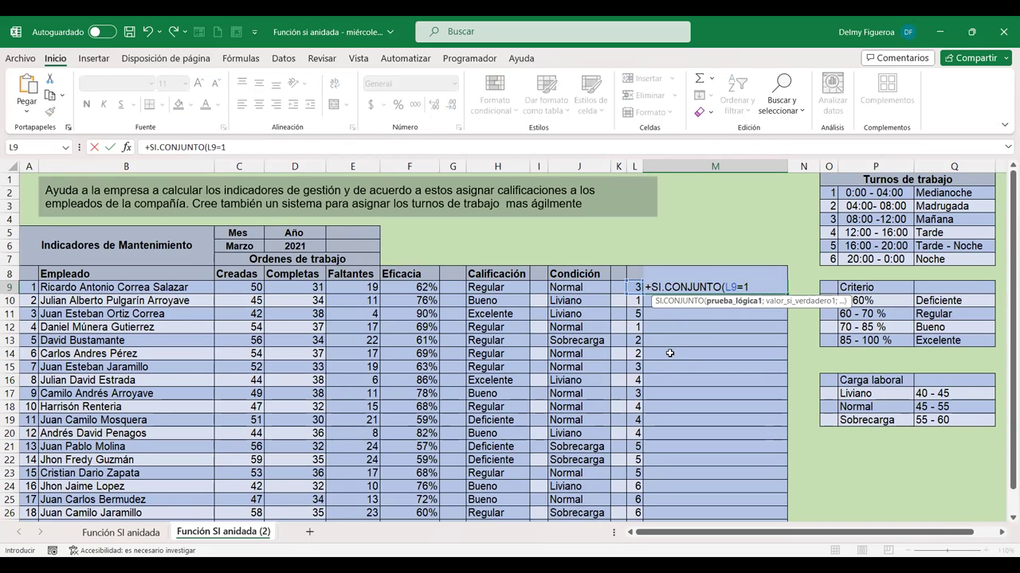
pyautogui.write(';"Medianoche"')
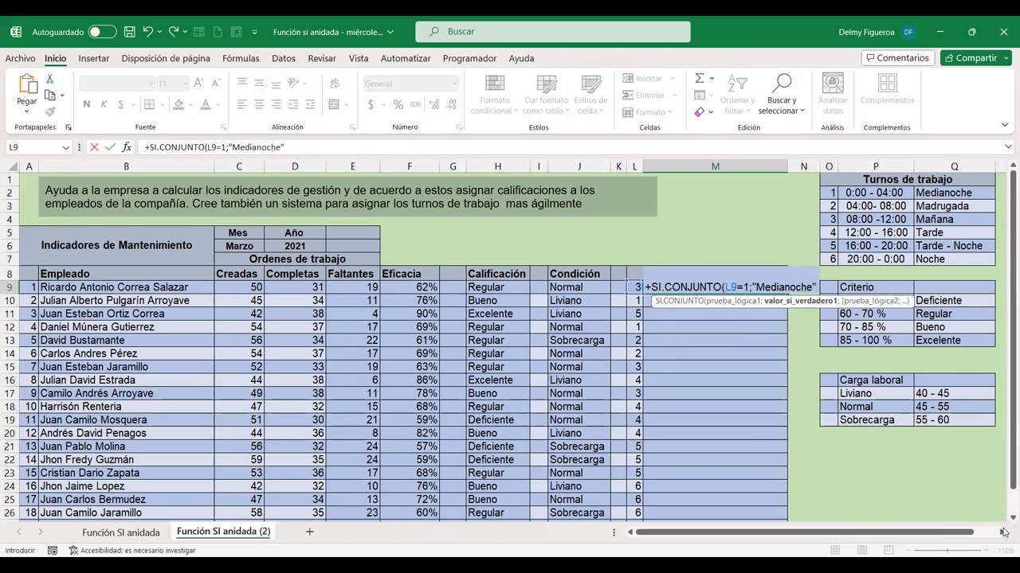
pyautogui.click(1003, 535)
pyautogui.click(1003, 535)
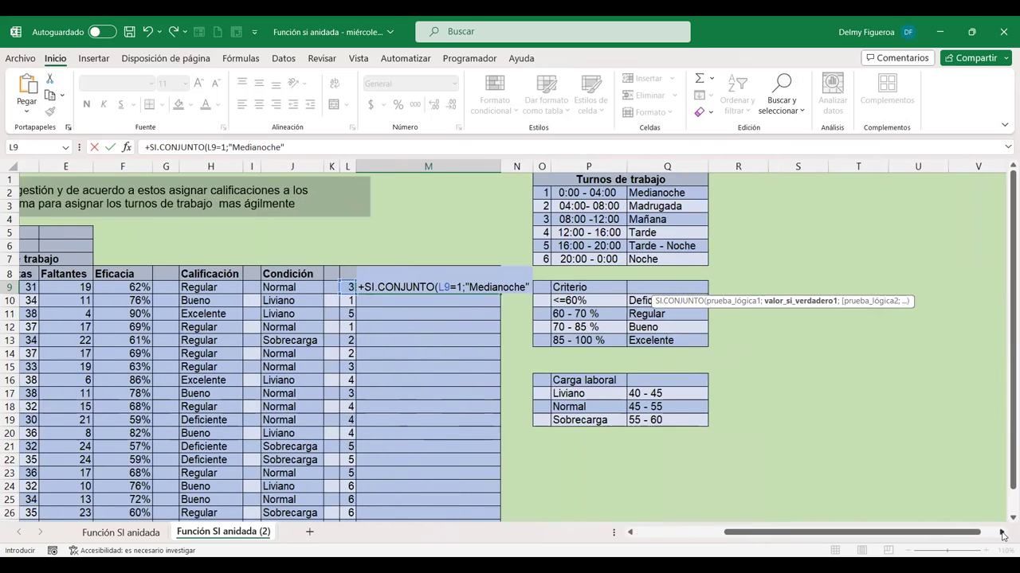
pyautogui.click(1003, 535)
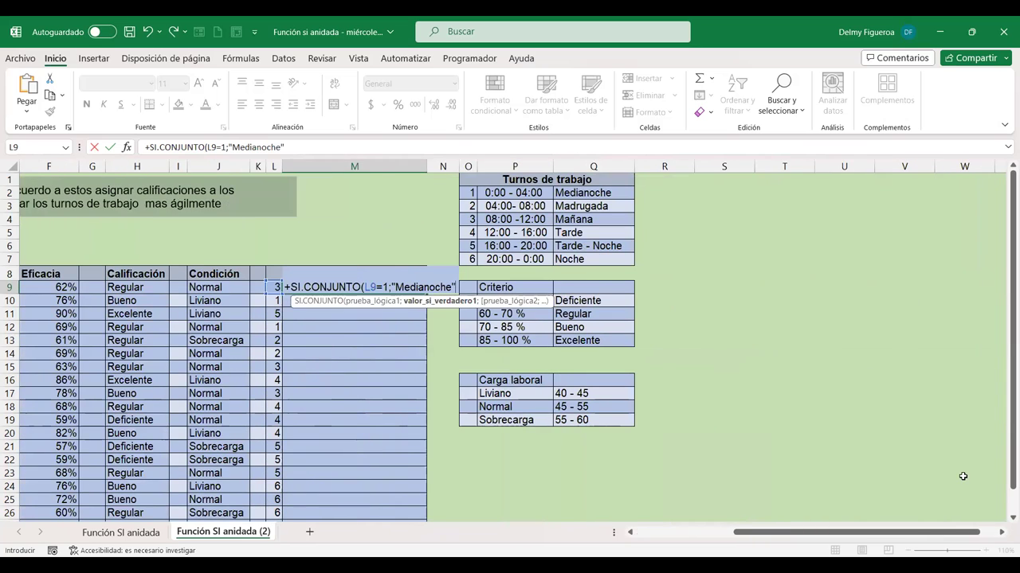
pyautogui.write(';')
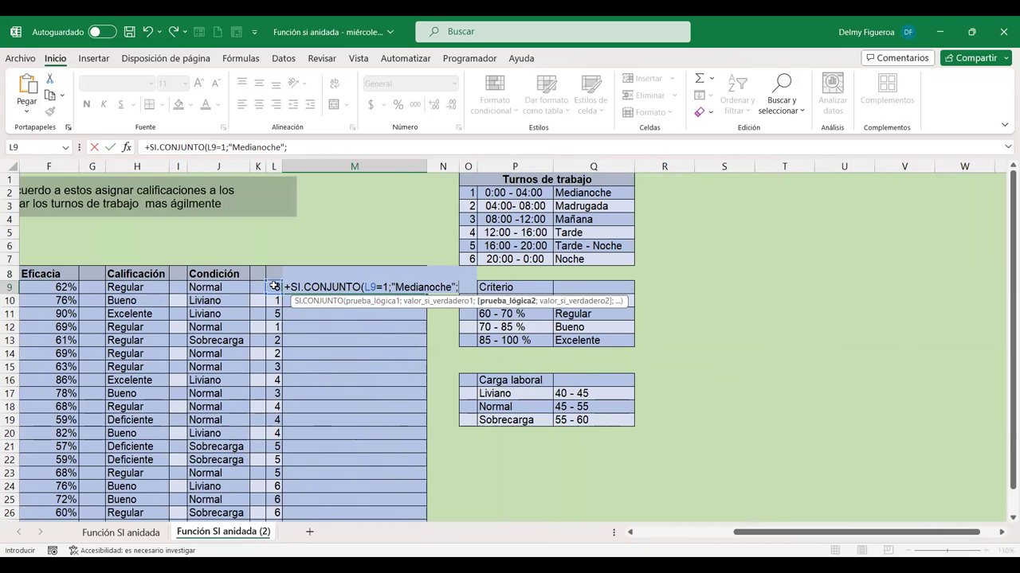
pyautogui.click(274, 286)
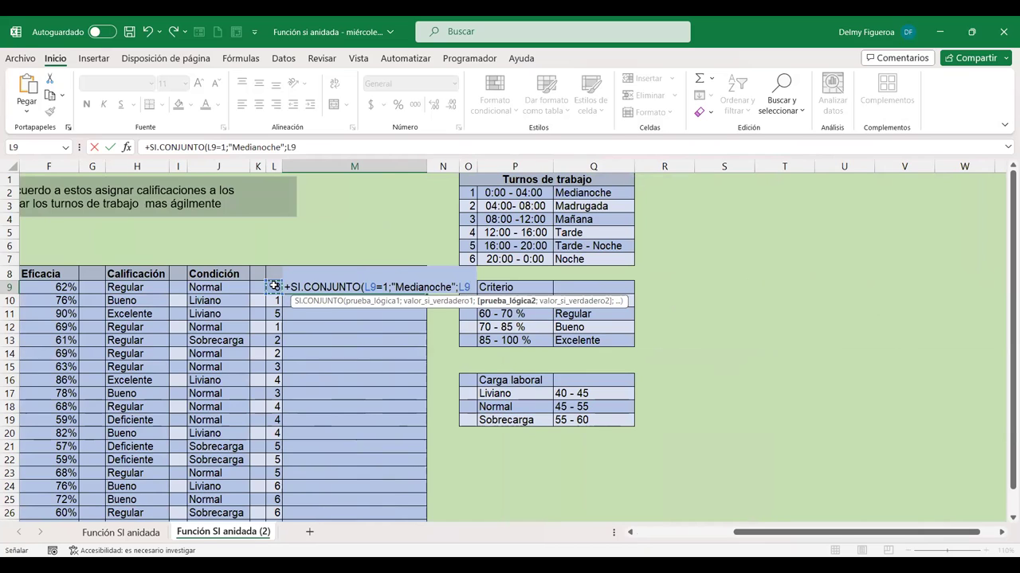
pyautogui.write('=2')
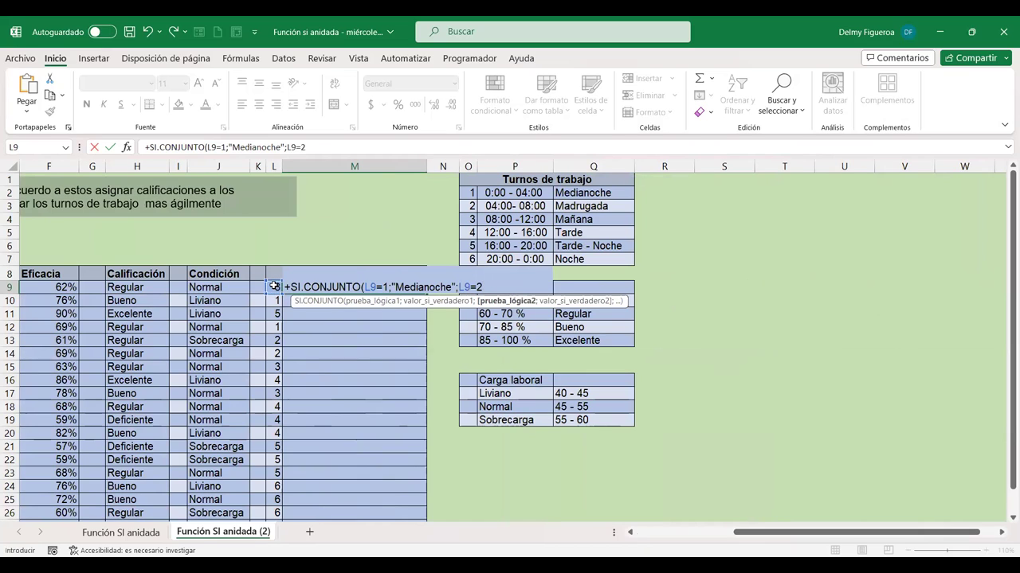
pyautogui.write(';')
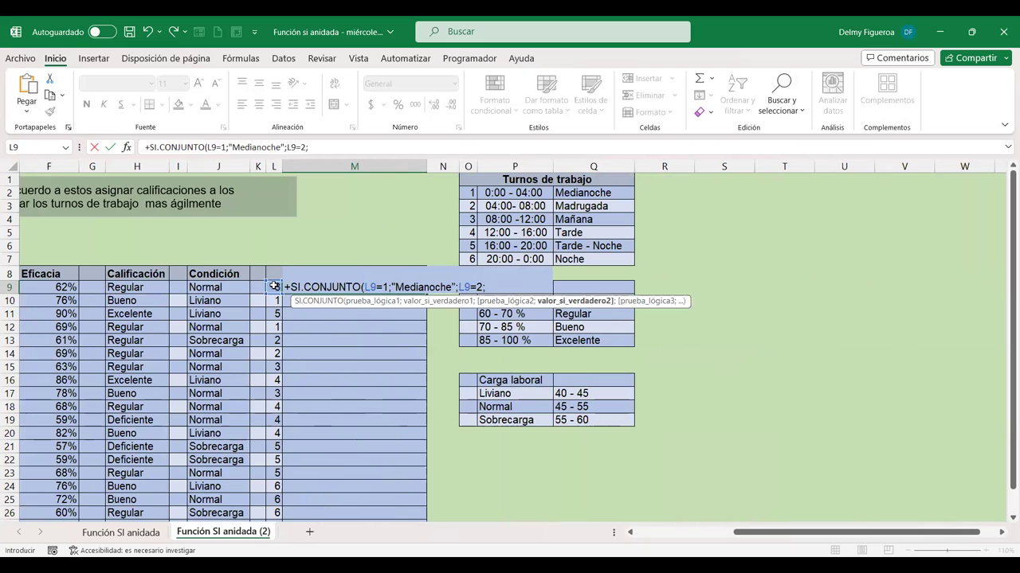
pyautogui.write('"MAdrugada"')
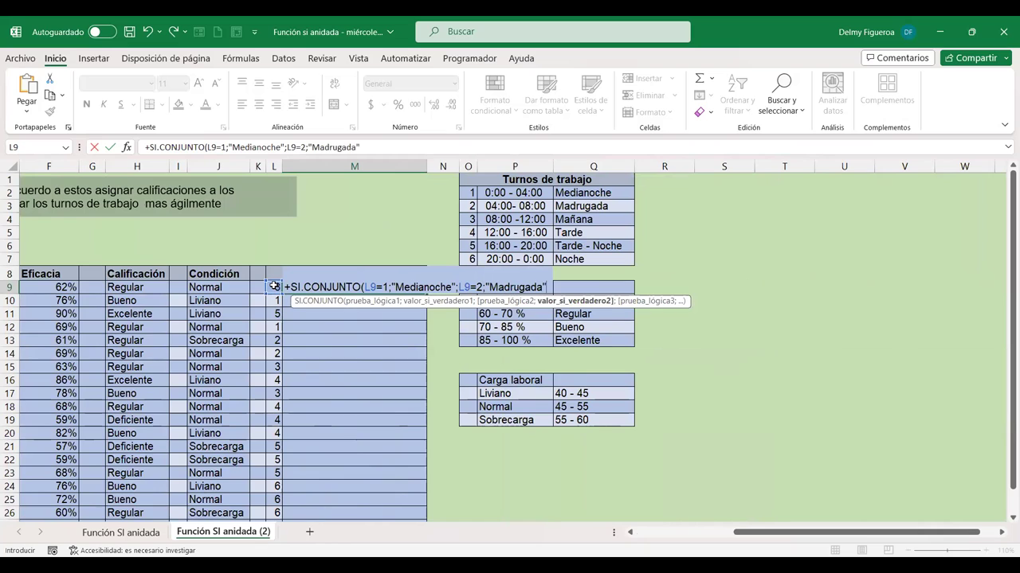
pyautogui.write(';')
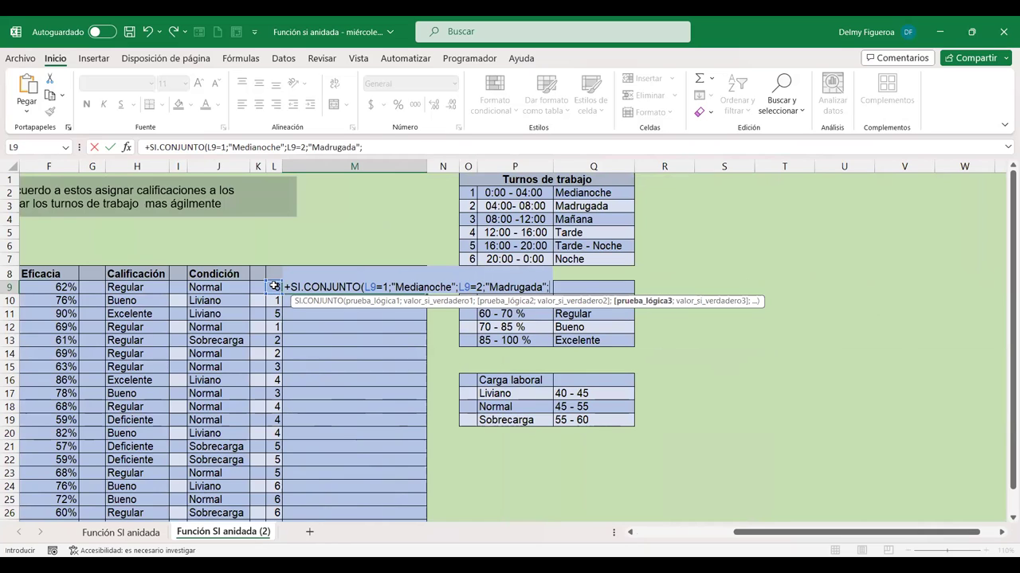
# Add shifts 3–6 as Mañana, Tarde, Tarde-Noche and Noche, then commit the formula
pyautogui.click(273, 286)
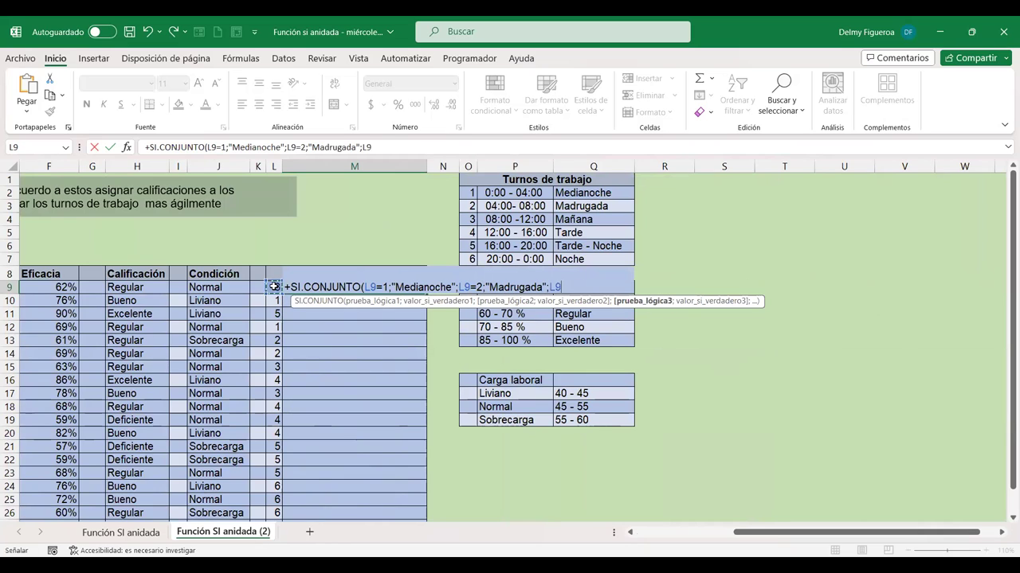
pyautogui.write('=3')
pyautogui.write(';"Mañana"')
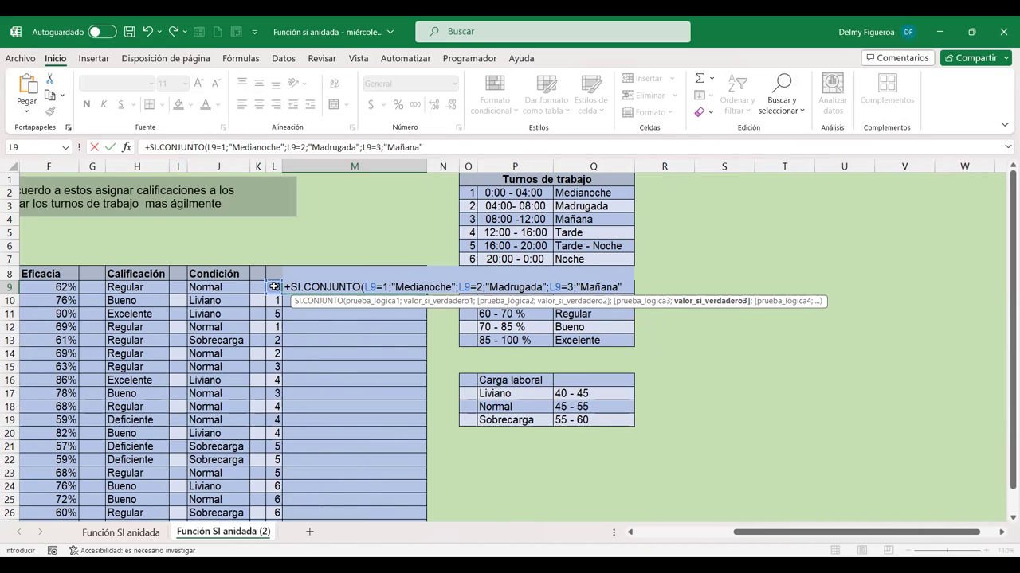
pyautogui.write(';')
pyautogui.click(273, 286)
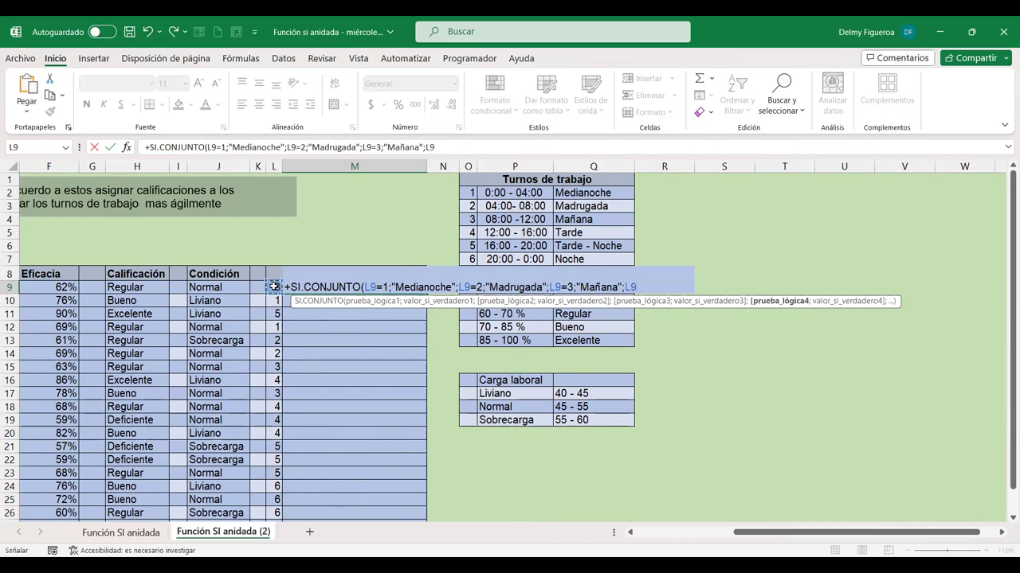
pyautogui.write('=')
pyautogui.write('4')
pyautogui.write(';"Tarde')
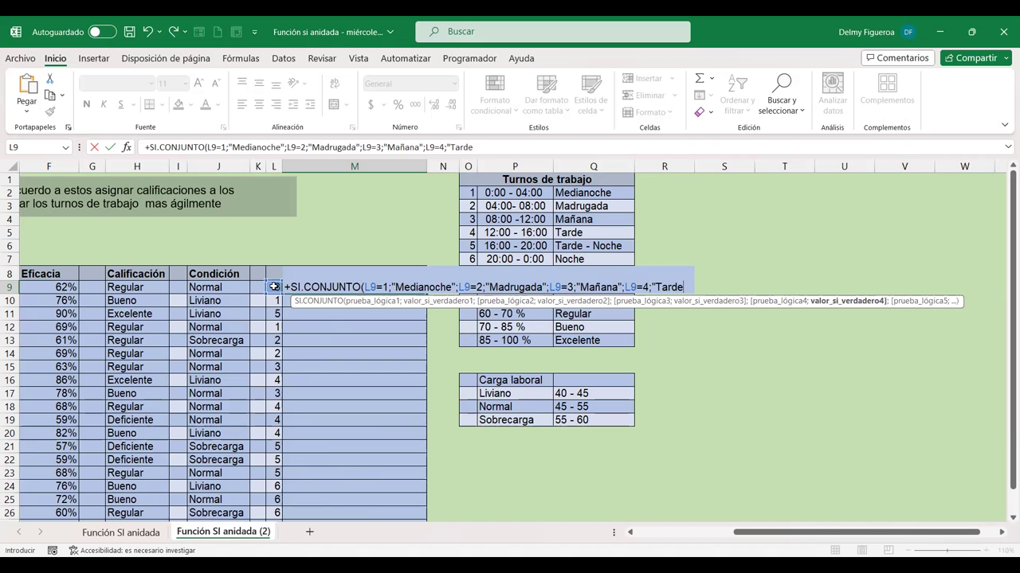
pyautogui.write('"')
pyautogui.write(';')
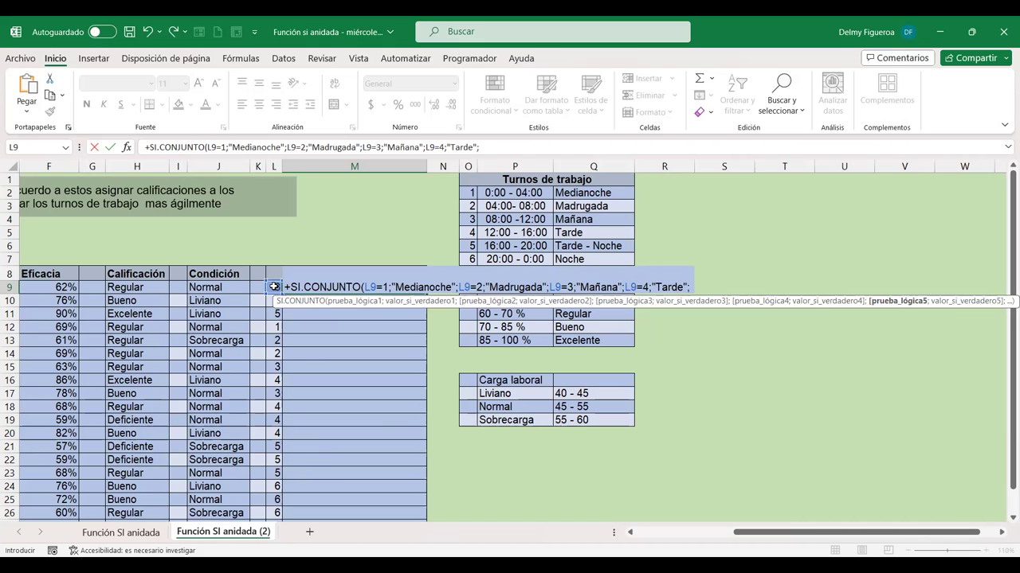
pyautogui.click(273, 286)
pyautogui.write('=5;"')
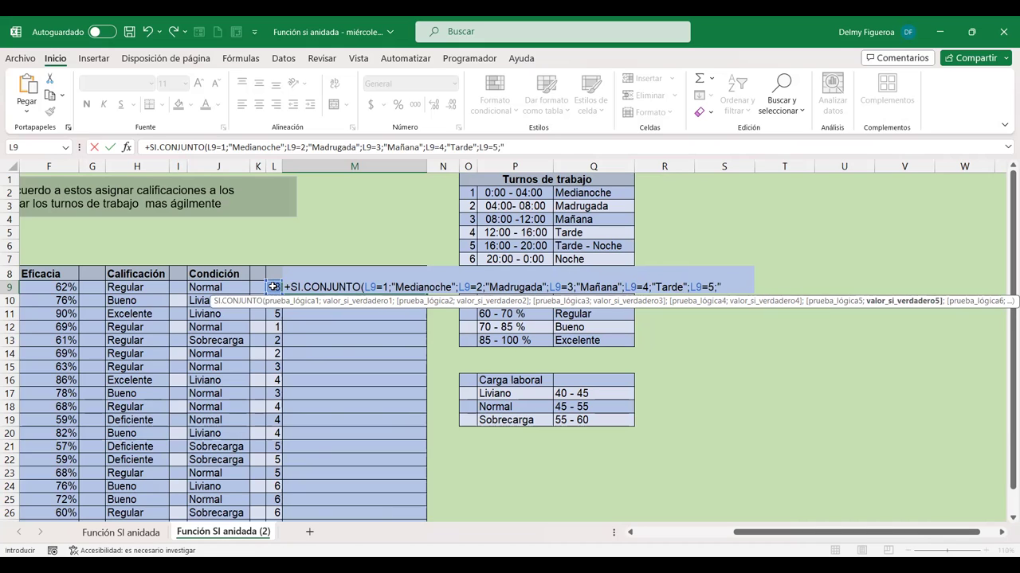
pyautogui.write('Tarde-')
pyautogui.write('Noche";')
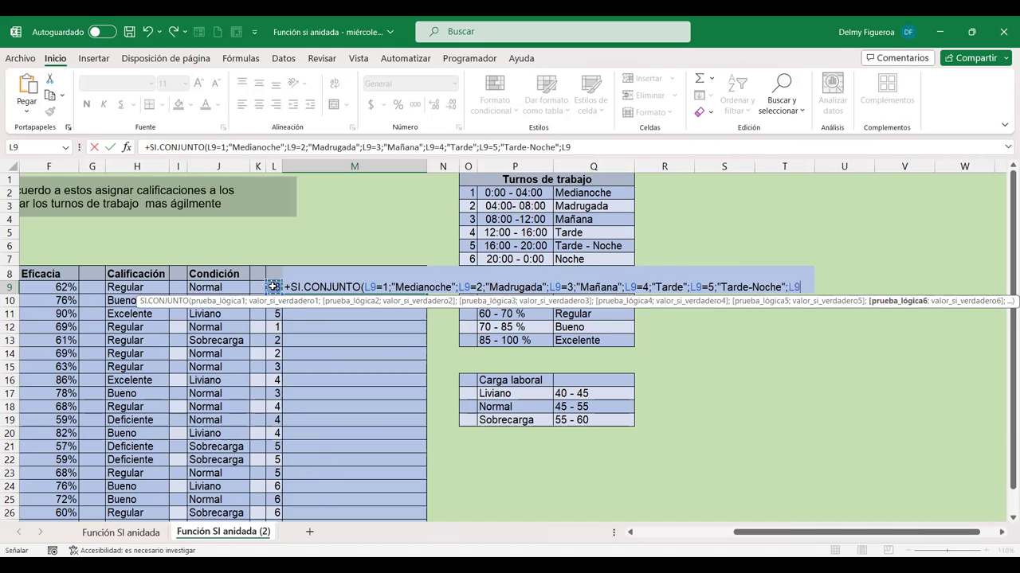
pyautogui.click(272, 286)
pyautogui.write('=6')
pyautogui.write(';"')
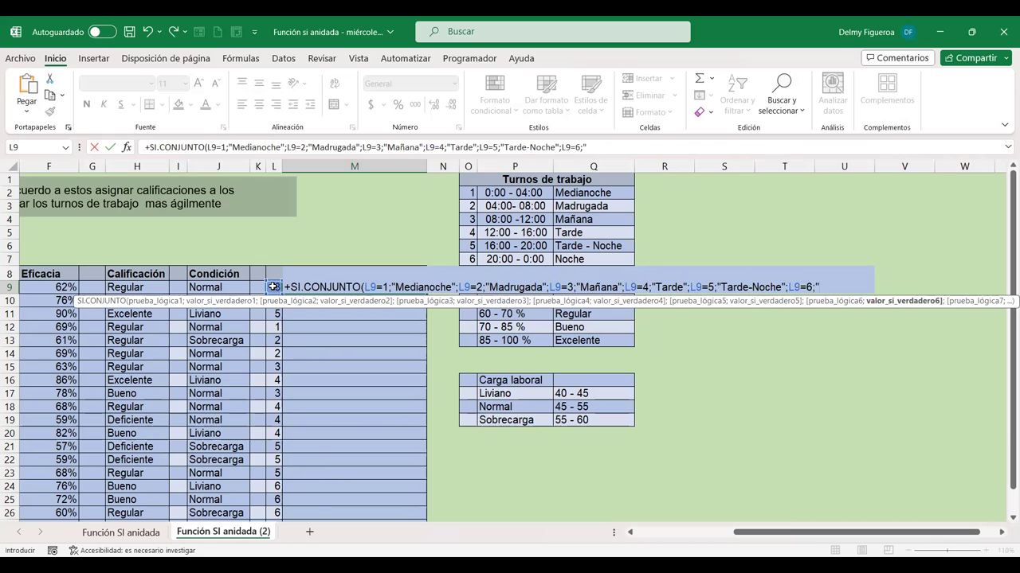
pyautogui.write('Noche"')
pyautogui.write(')')
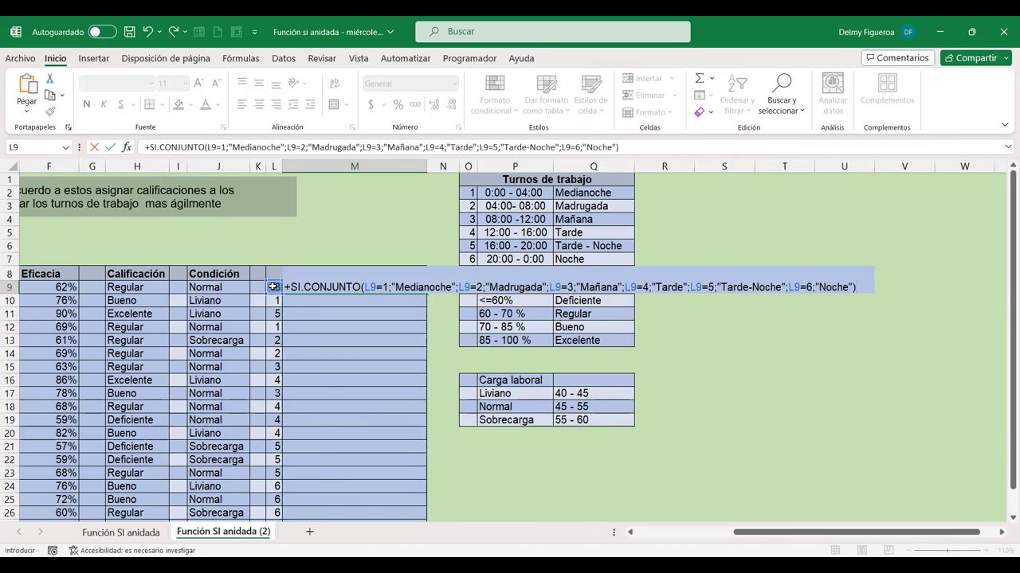
pyautogui.press('Return')
# Fill the SI.CONJUNTO shift formula from M9 down to M28, then review it in M9
pyautogui.click(347, 287)
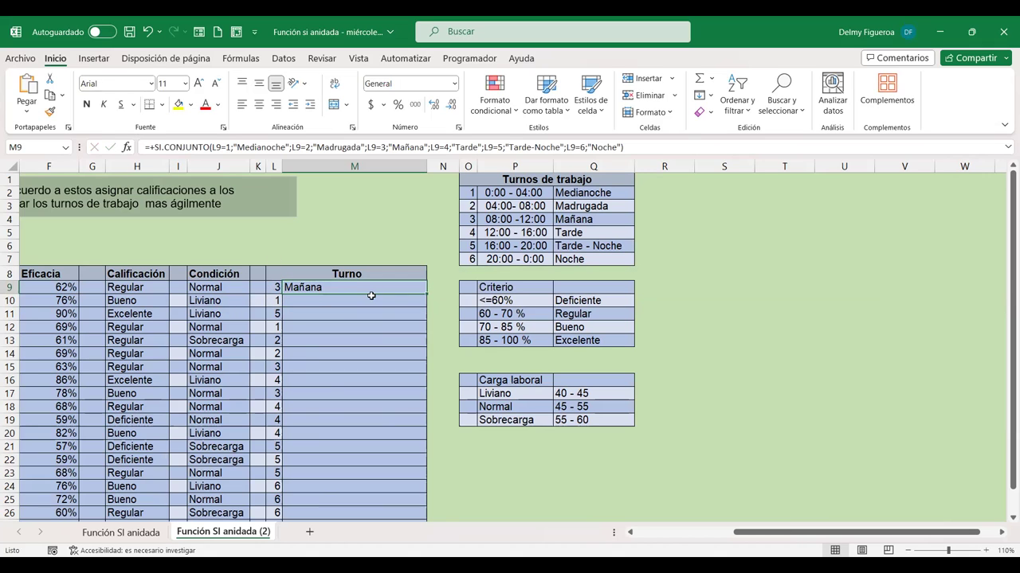
pyautogui.moveTo(416, 296); pyautogui.dragTo(419, 517)
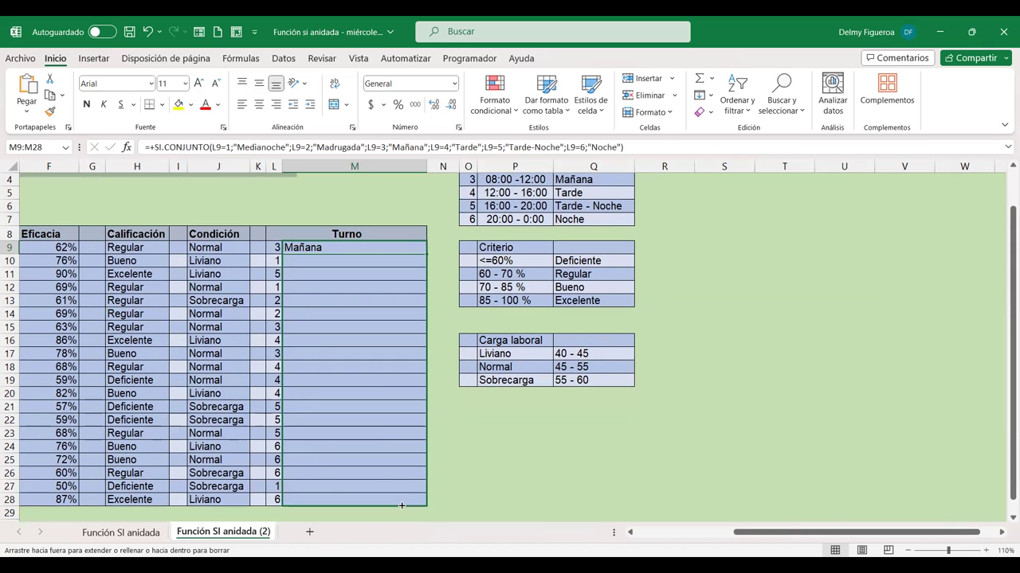
pyautogui.moveTo(419, 518); pyautogui.dragTo(420, 513)
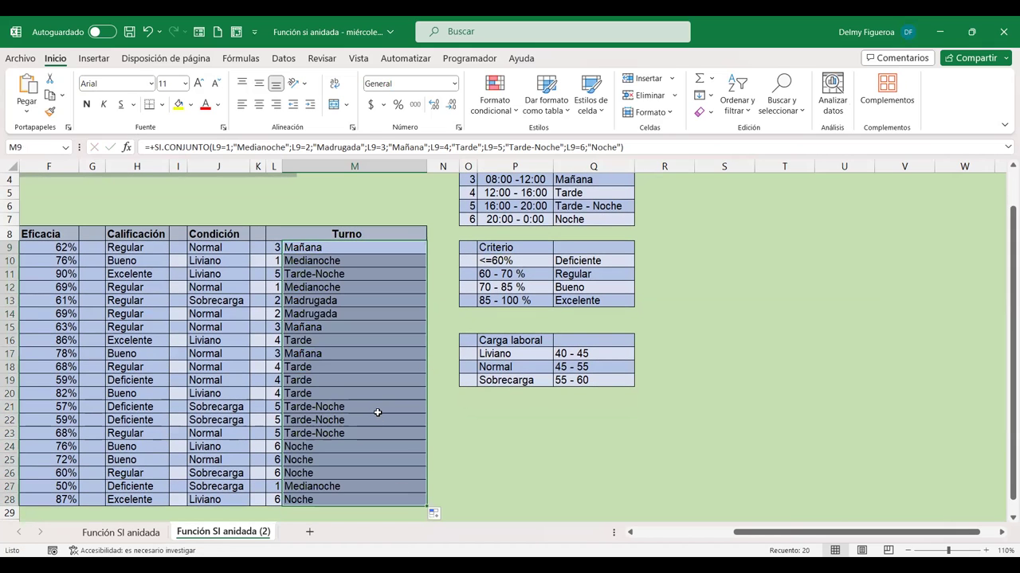
pyautogui.scroll(1, 371, 426)
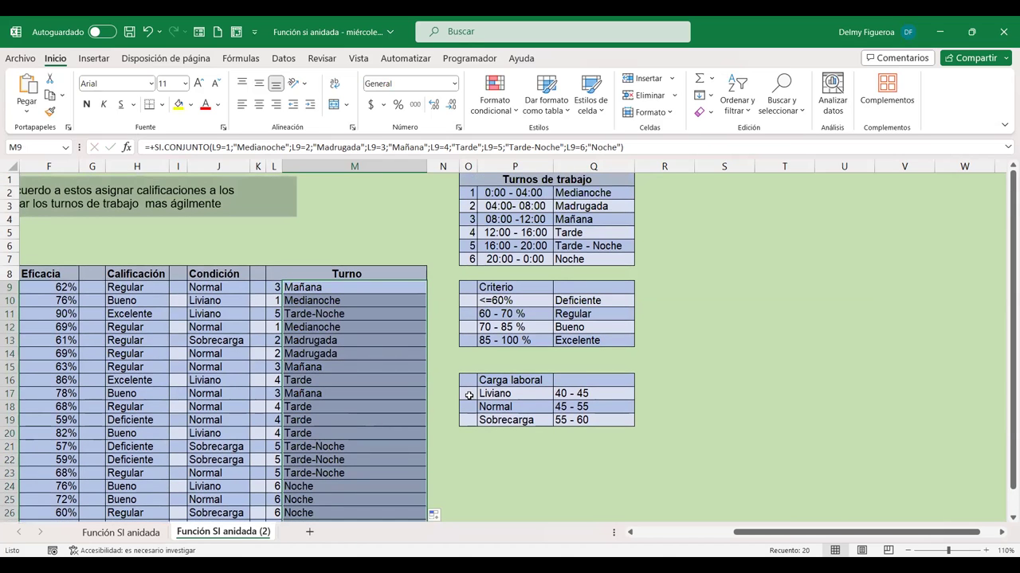
pyautogui.hotkey('ctrl', 'Home')
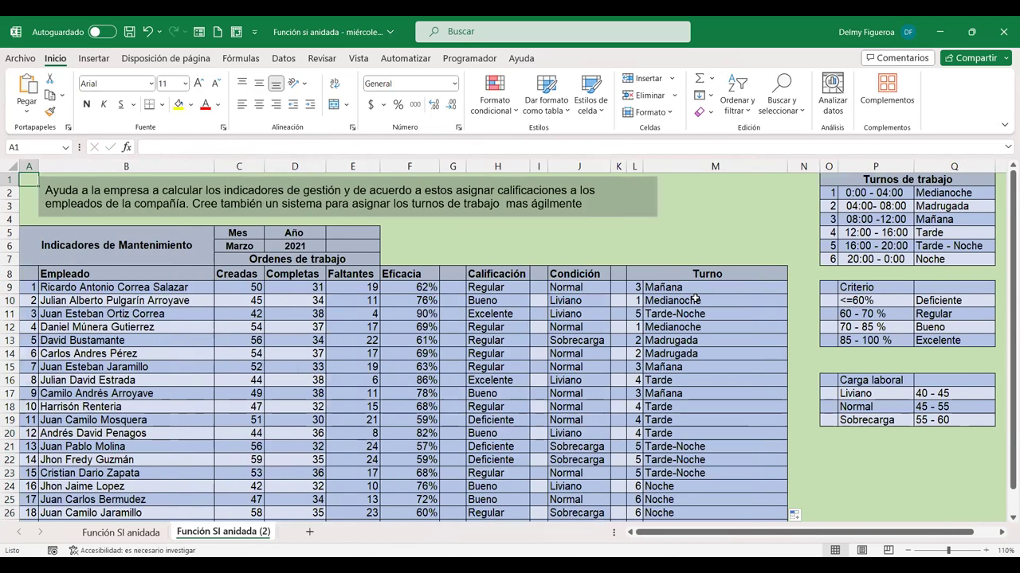
pyautogui.click(716, 289)
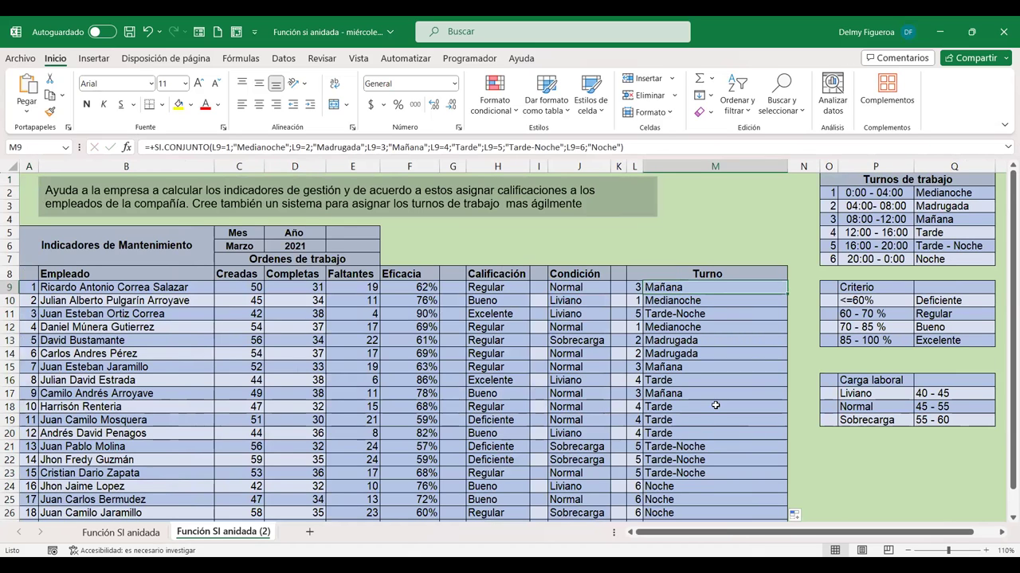
pyautogui.scroll(-2, 716, 411)
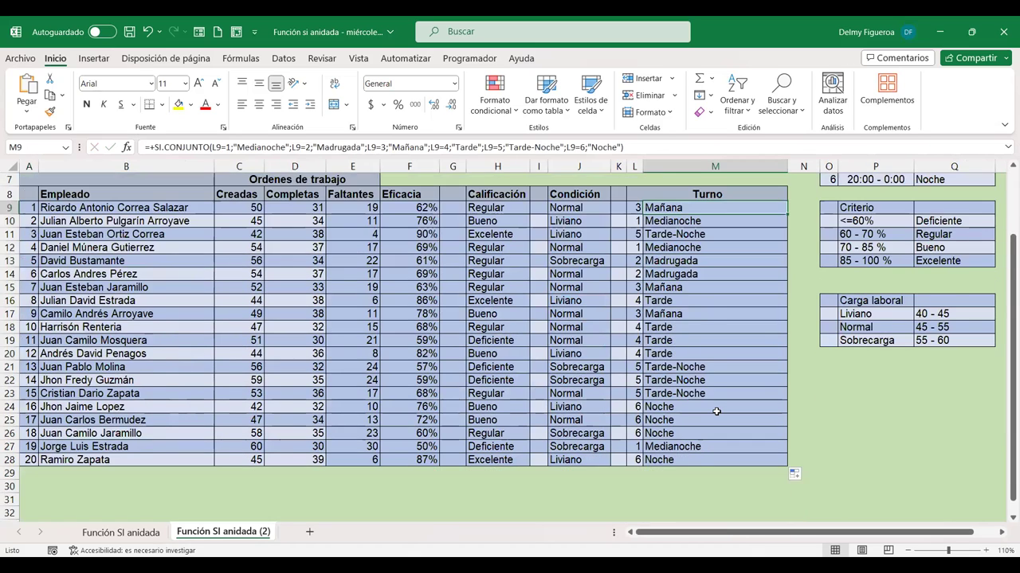
pyautogui.scroll(2, 716, 411)
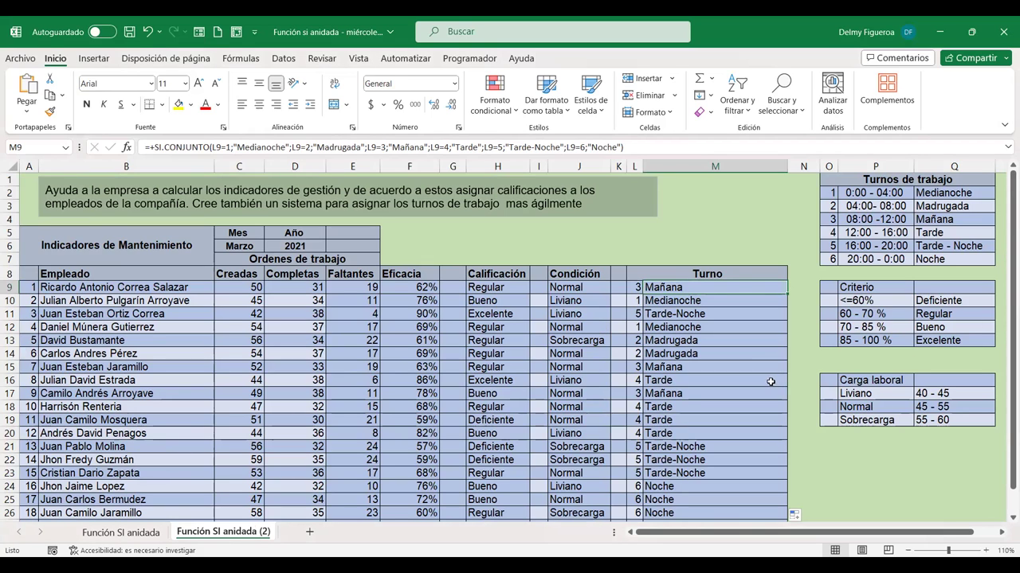
pyautogui.click(726, 302)
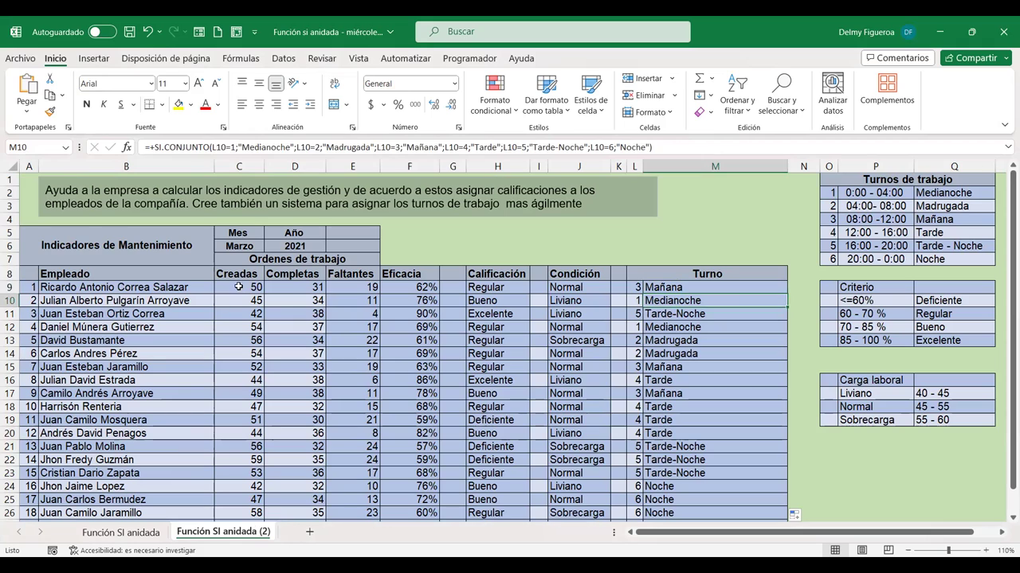
pyautogui.click(238, 287)
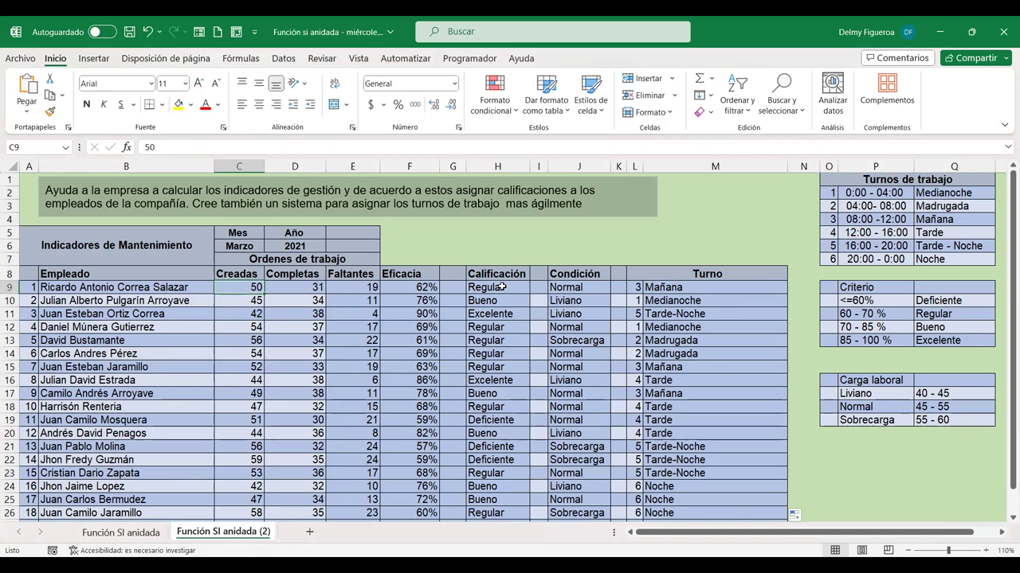
pyautogui.click(501, 287)
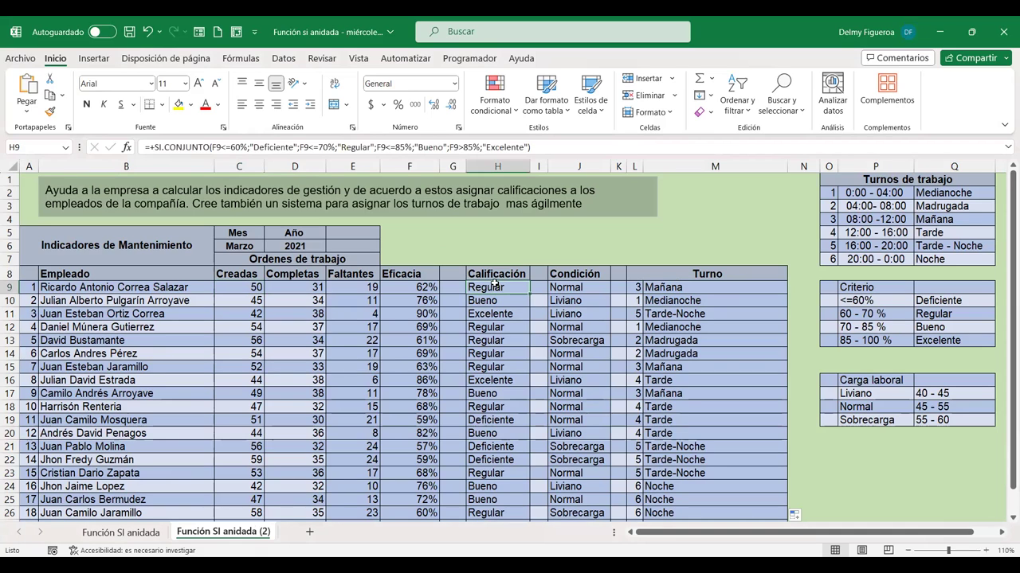
pyautogui.click(408, 288)
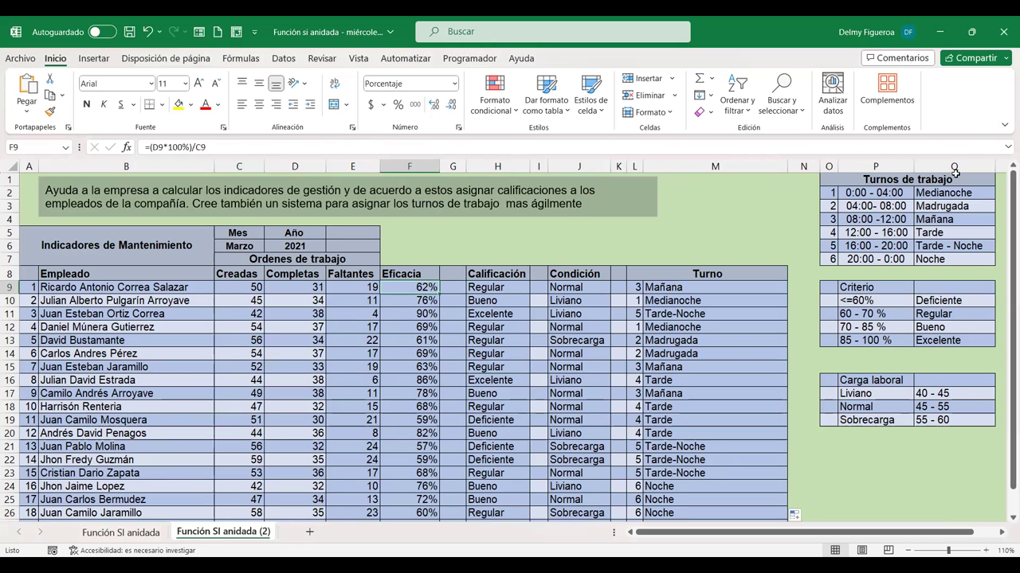
pyautogui.click(805, 165)
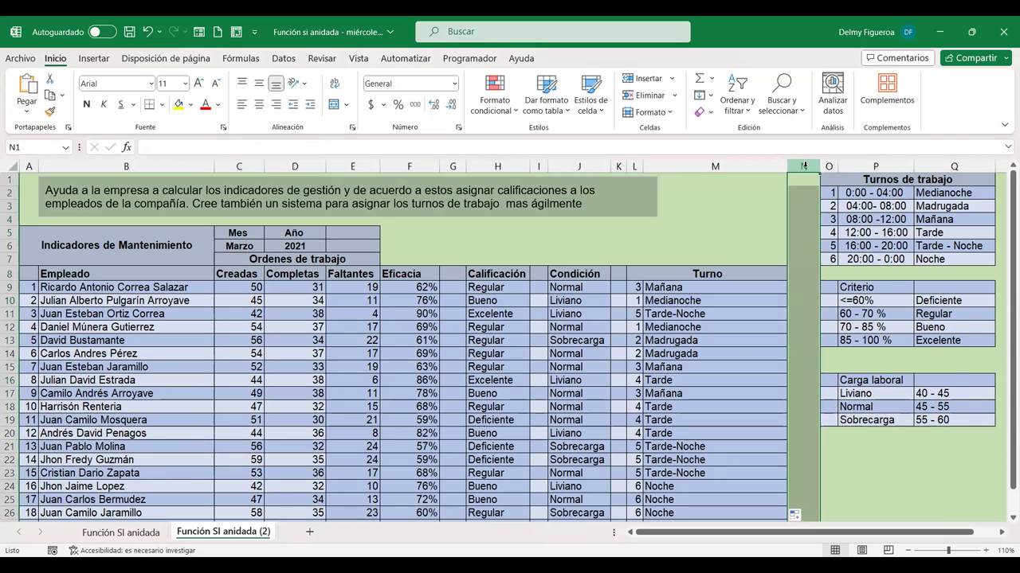
# Insert a blank column N beside Turno, pushing the reference tables to the right
pyautogui.rightClick(803, 165)
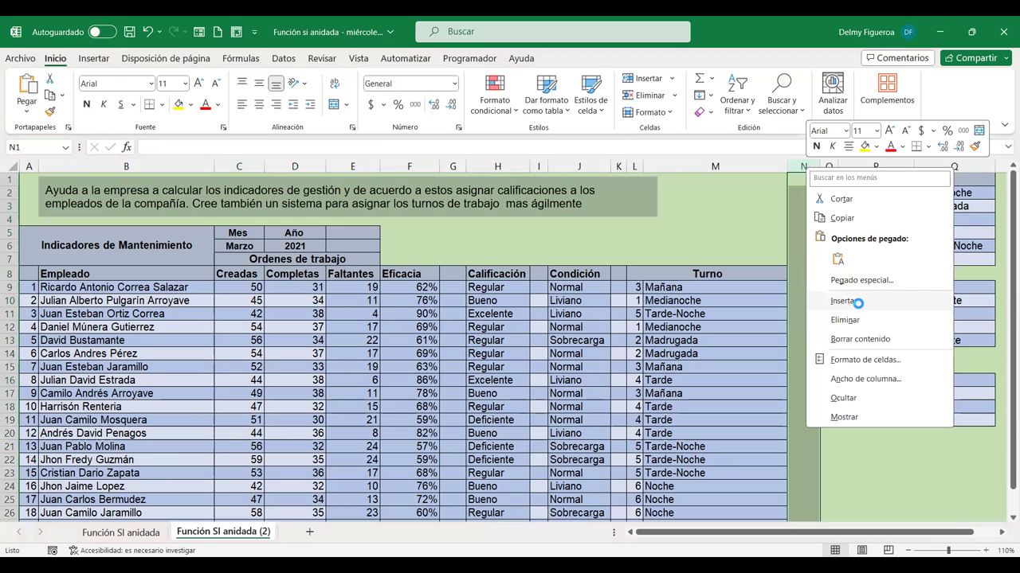
pyautogui.click(857, 303)
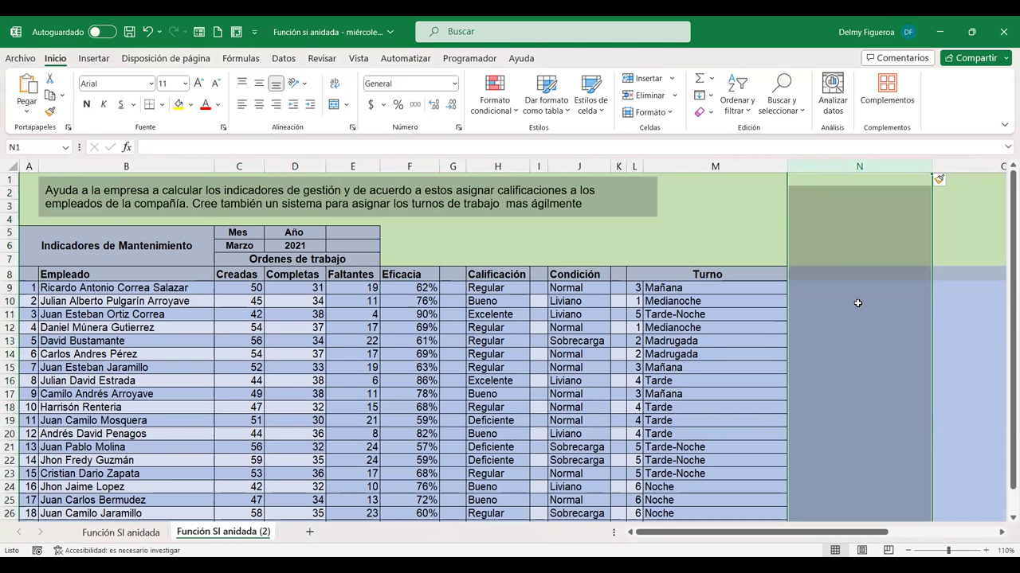
pyautogui.click(815, 273)
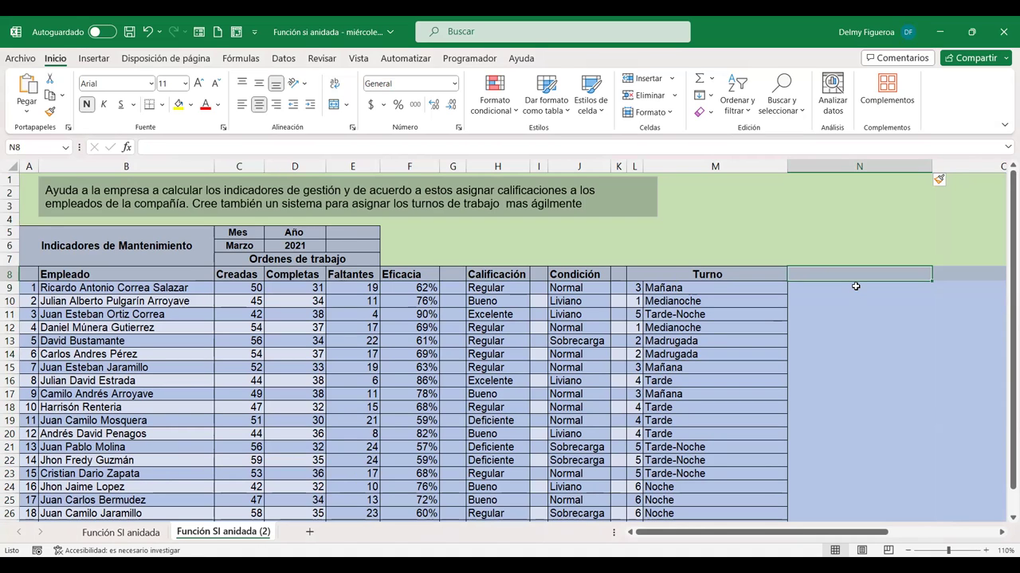
pyautogui.click(413, 288)
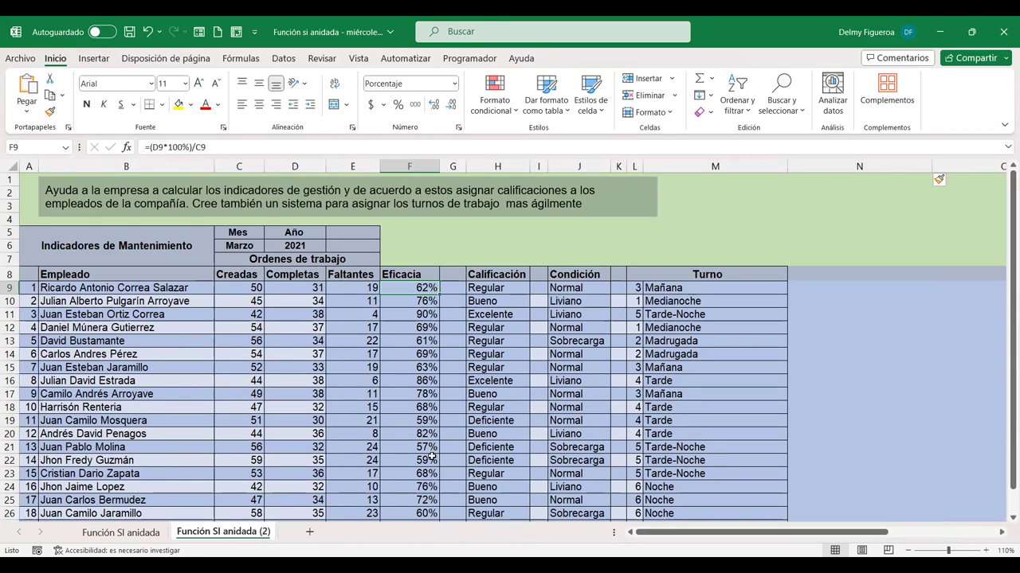
pyautogui.click(835, 270)
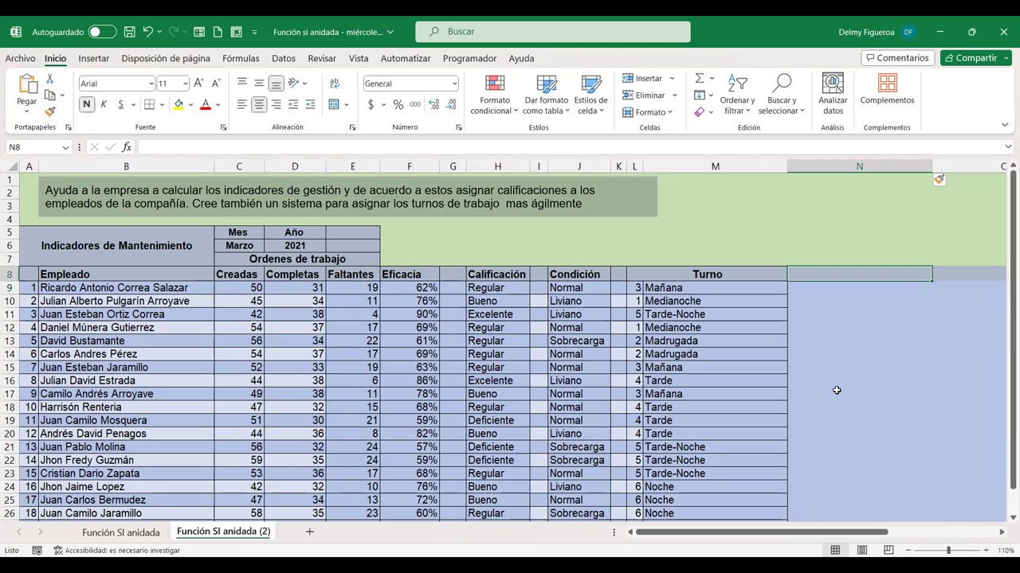
pyautogui.moveTo(884, 532); pyautogui.dragTo(989, 532)
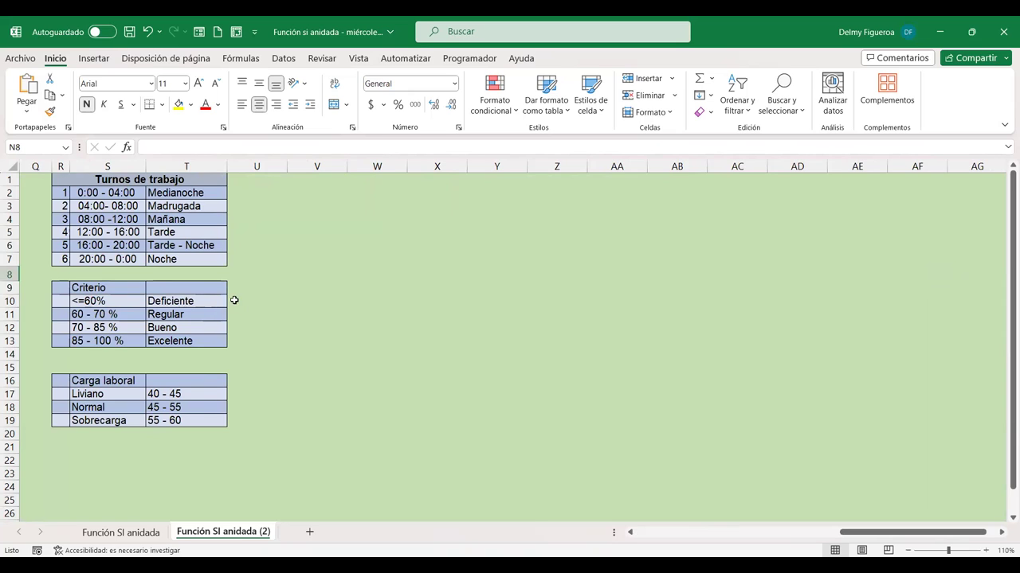
# Enter $200 in U13 beside Excelente and $100 in U12 beside Bueno
pyautogui.click(239, 300)
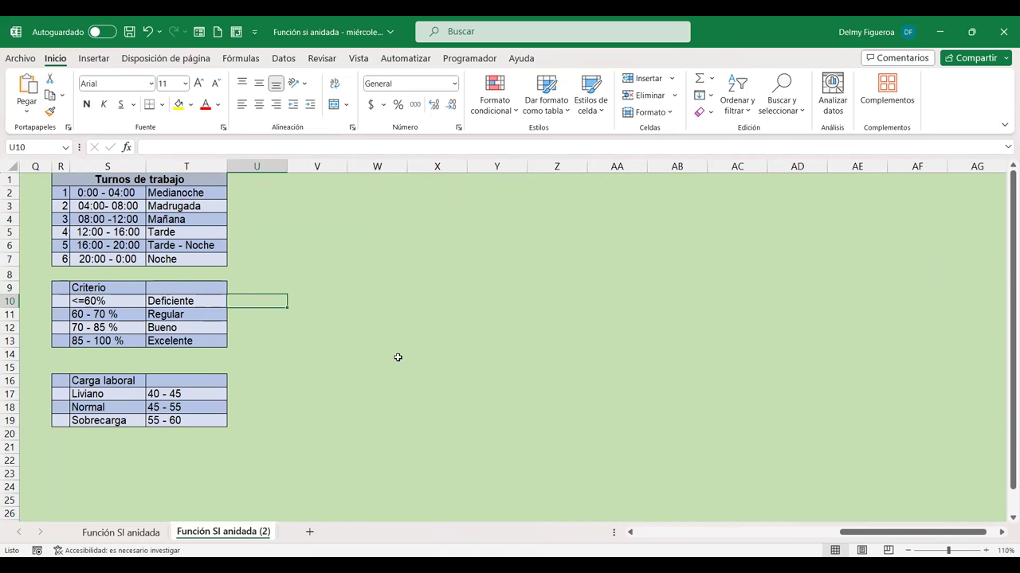
pyautogui.press('Down')
pyautogui.press('Down')
pyautogui.press('Down')
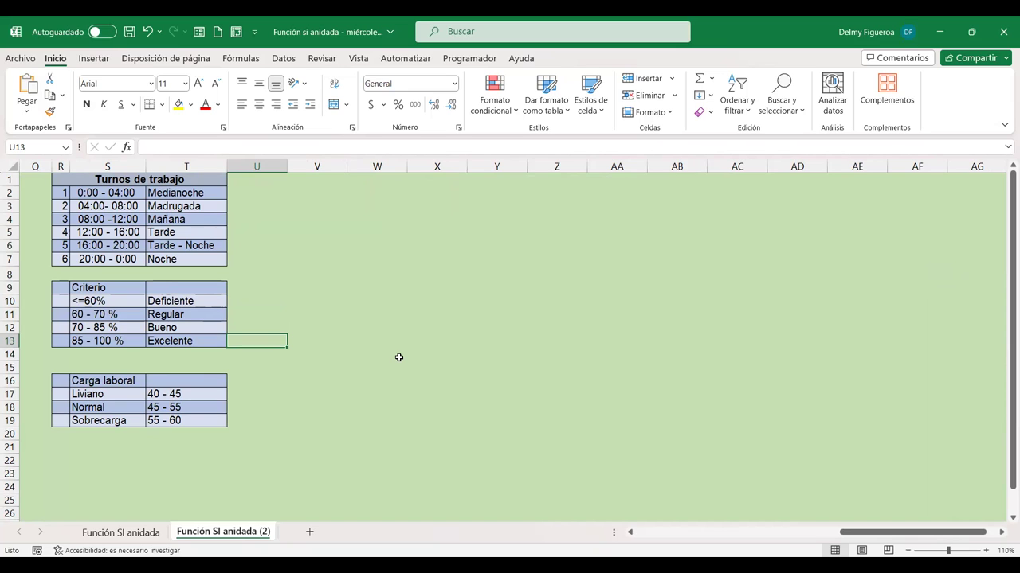
pyautogui.write('$200')
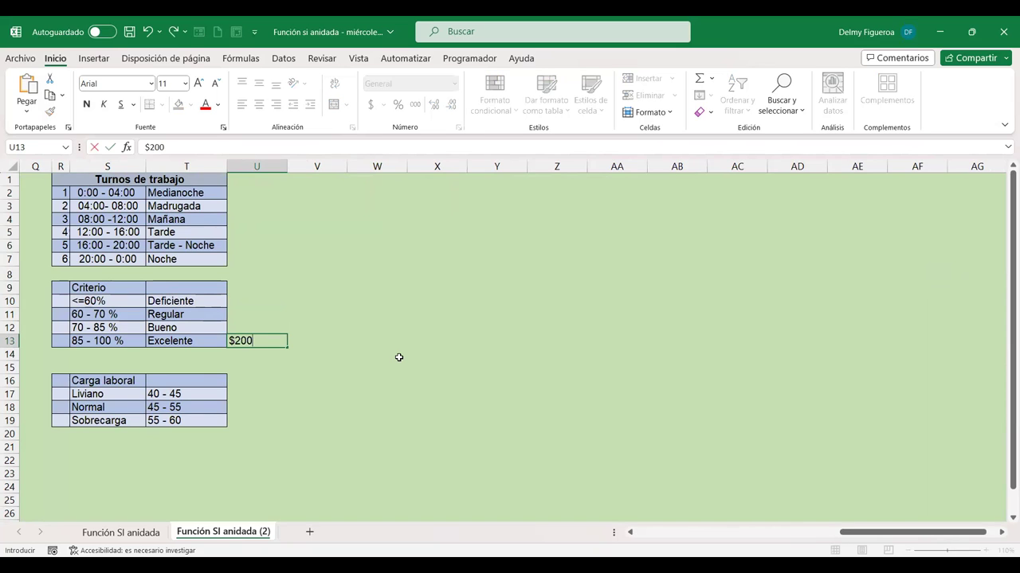
pyautogui.press('Up')
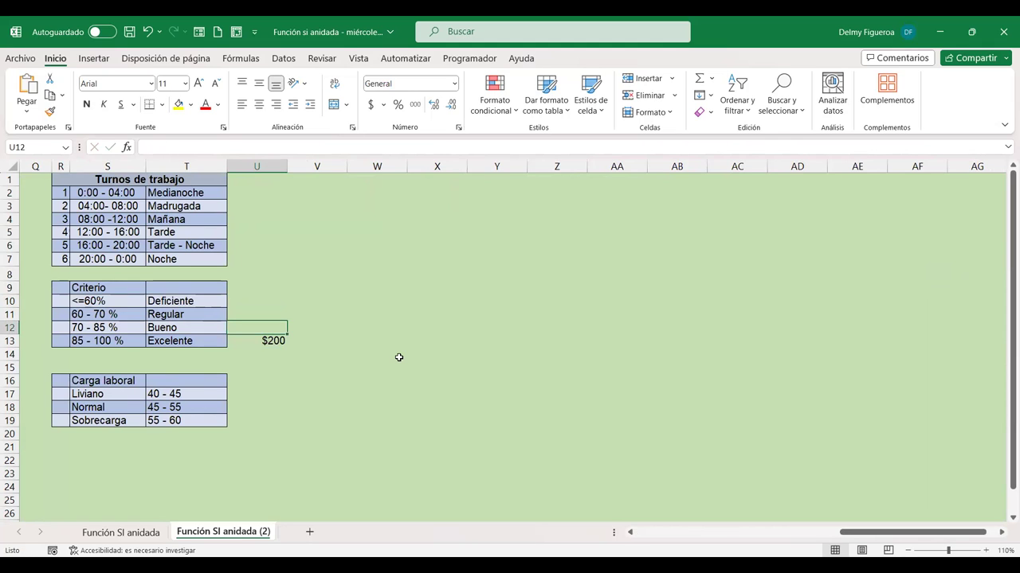
pyautogui.write('$100')
pyautogui.press('Right')
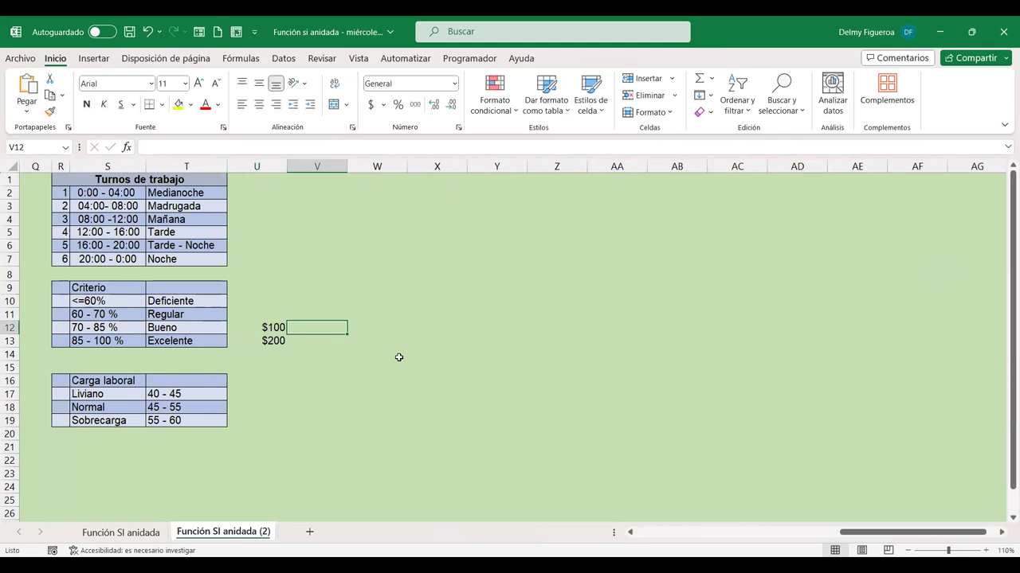
# Type the heading 'Bono' into cell N8 next to Turno
pyautogui.click(672, 535)
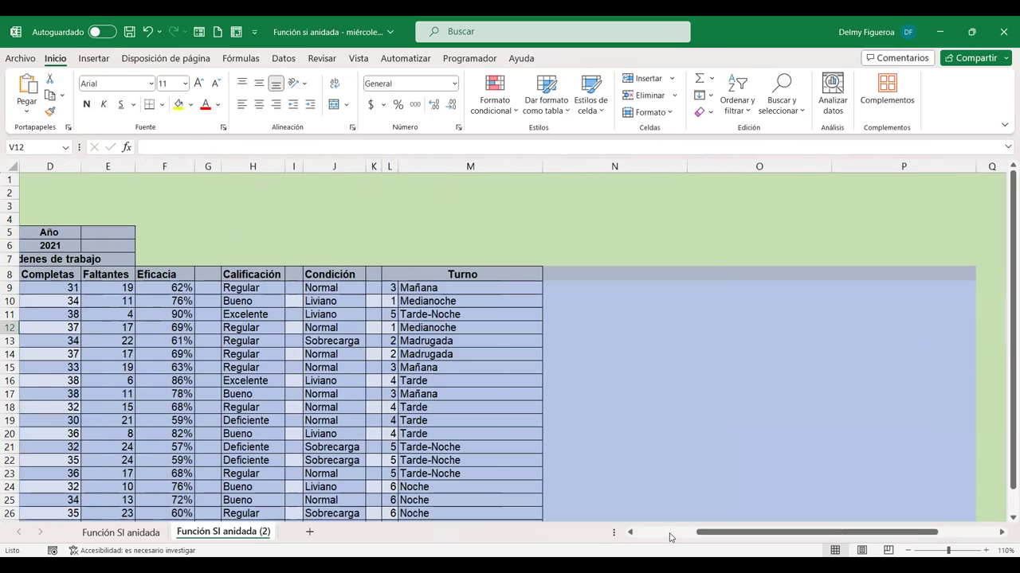
pyautogui.click(600, 280)
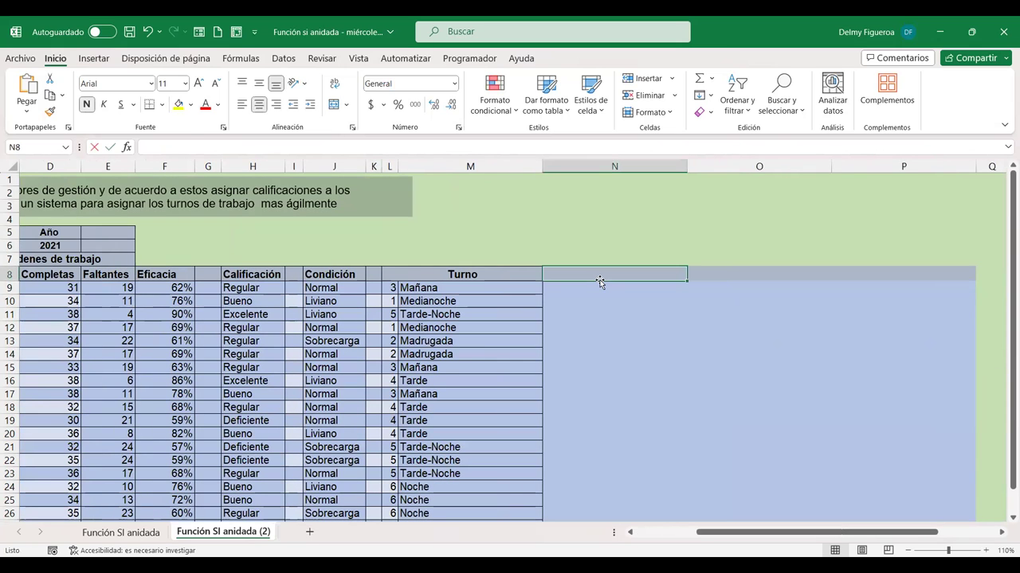
pyautogui.write('Bono')
pyautogui.press('Return')
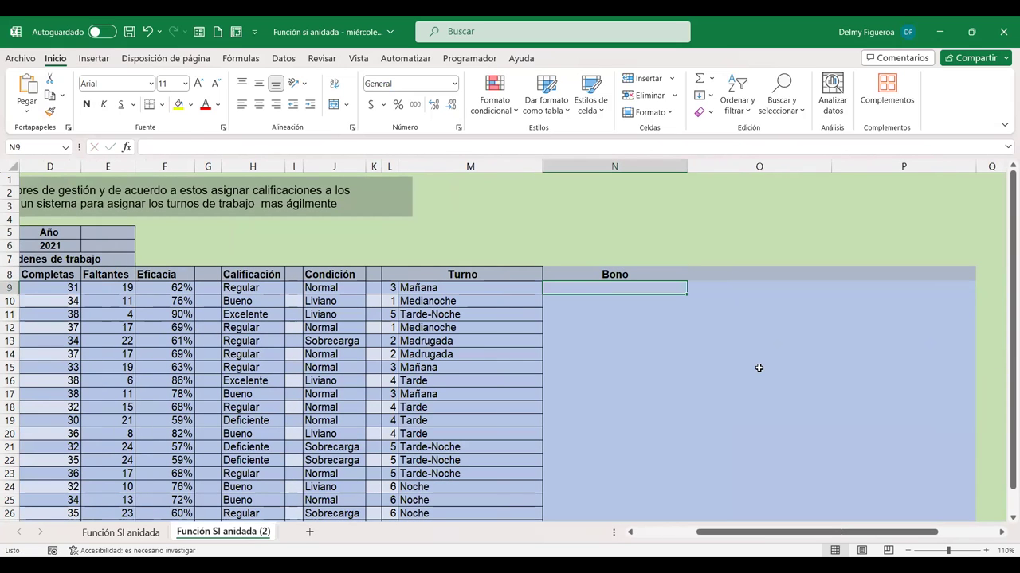
pyautogui.moveTo(698, 532)
pyautogui.mouseDown()
pyautogui.moveTo(665, 537)
pyautogui.moveTo(911, 542)
pyautogui.mouseUp()
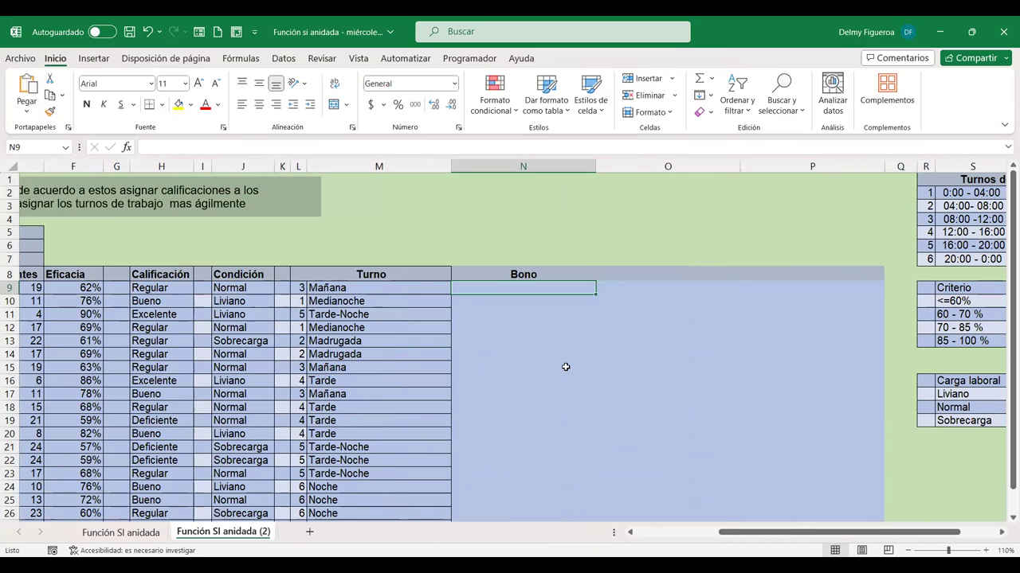
# Begin N9's formula with +SI( referencing F9, then erase the comparison to restart it
pyautogui.write('+')
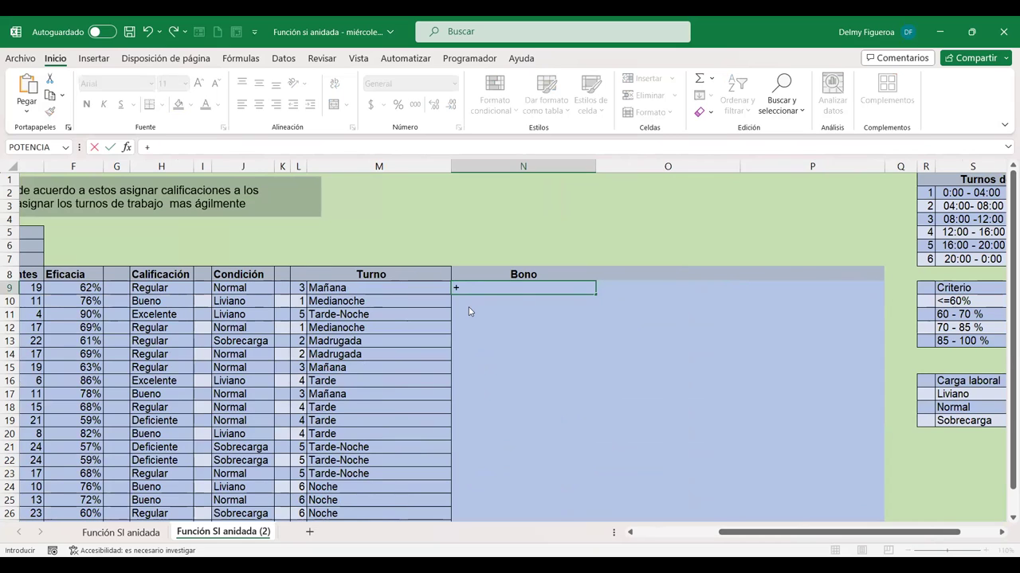
pyautogui.write('SI(')
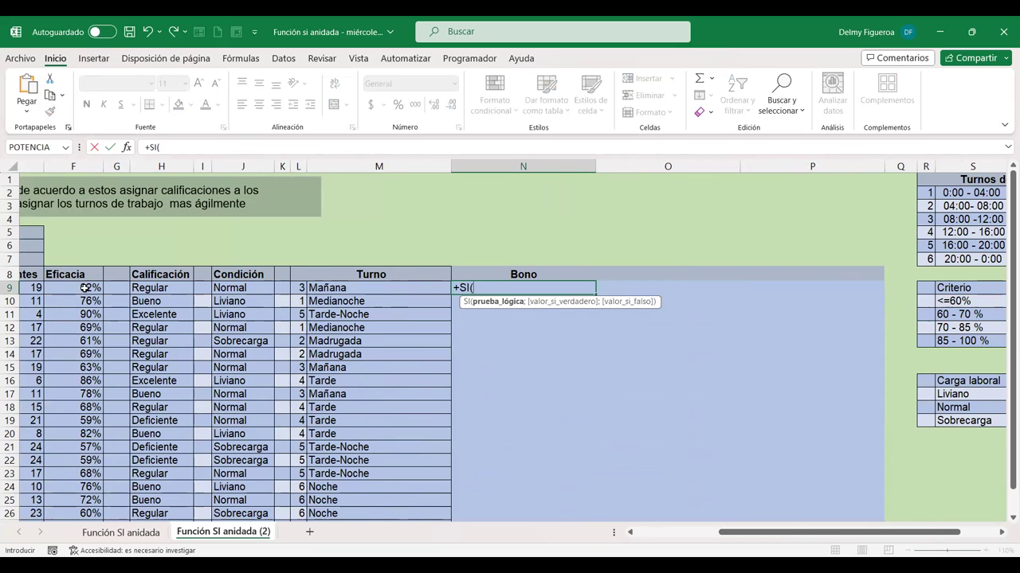
pyautogui.click(73, 287)
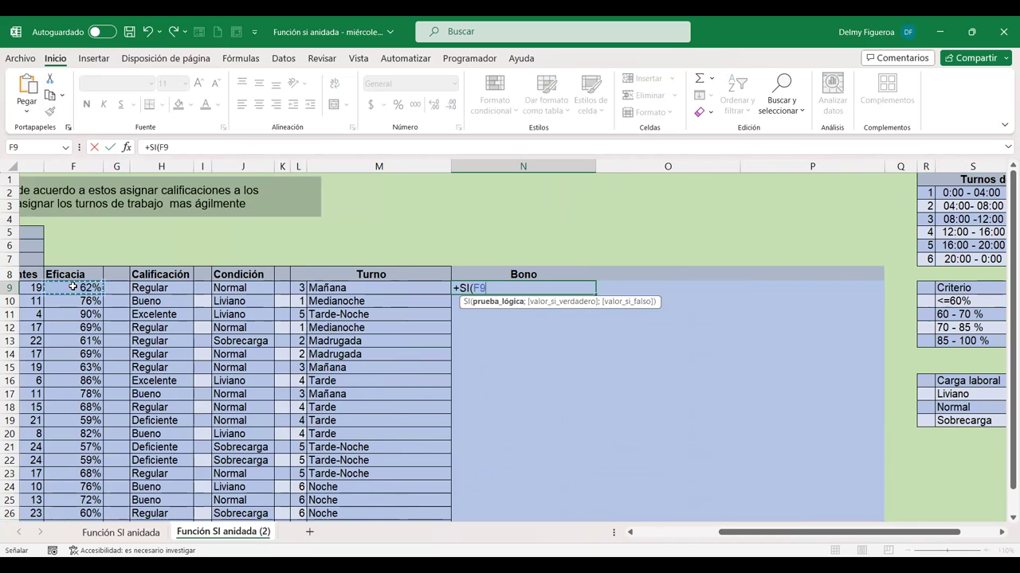
pyautogui.write('<')
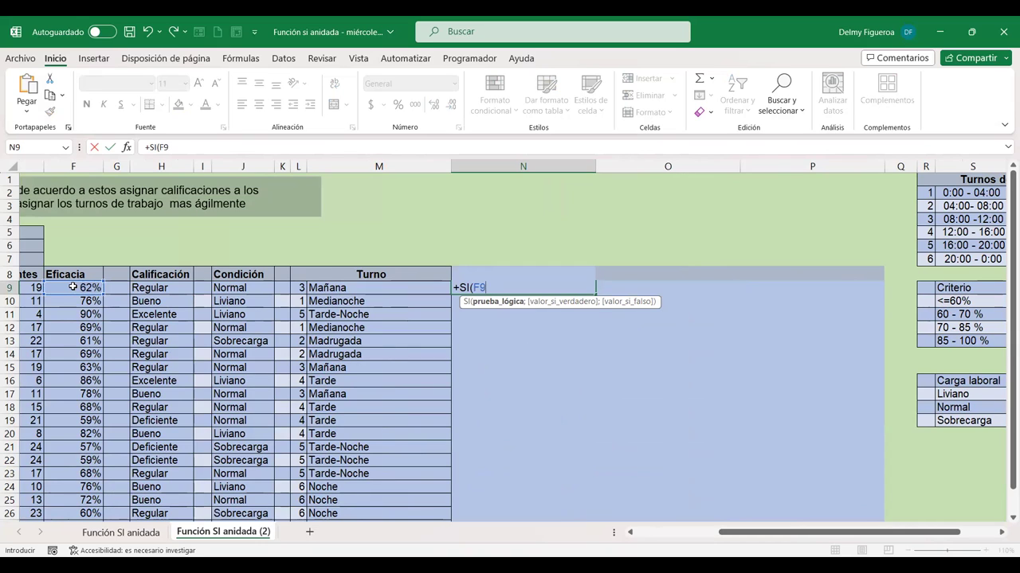
pyautogui.press('BackSpace')
pyautogui.write('>')
pyautogui.press('BackSpace')
pyautogui.press('BackSpace')
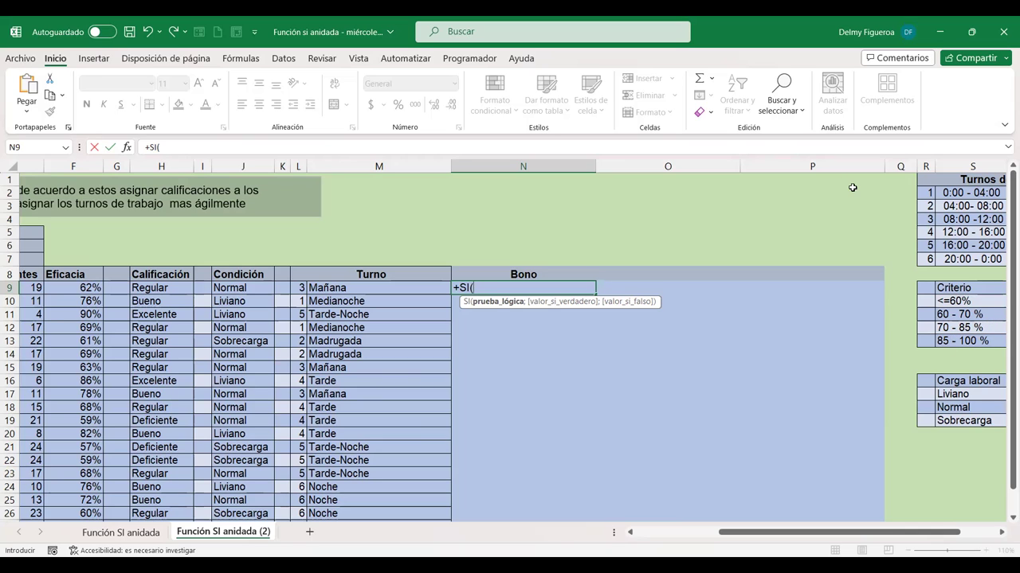
# Insert the Y function testing F9>=70% and add F9 as the second condition
pyautogui.write('y')
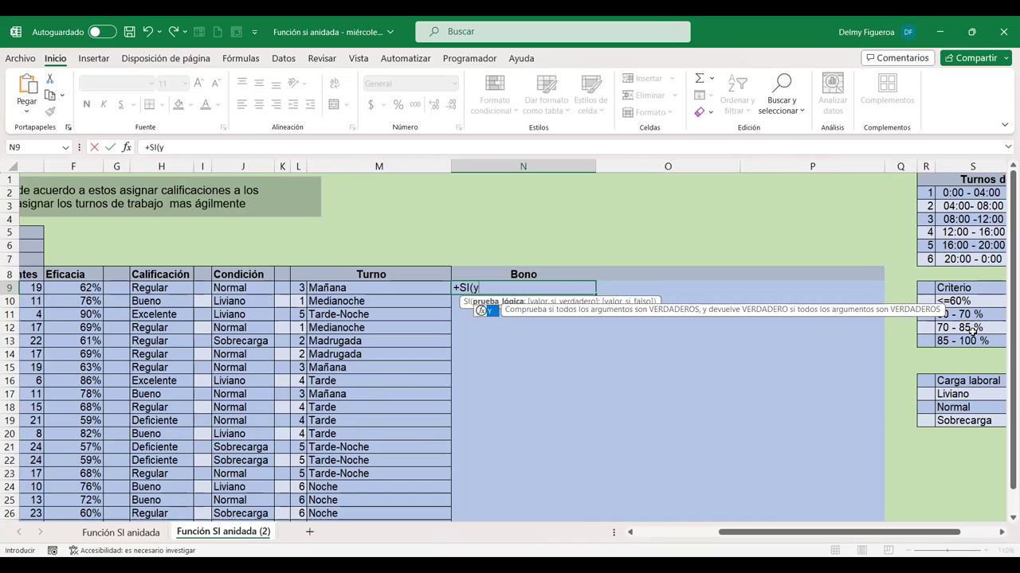
pyautogui.doubleClick(490, 315)
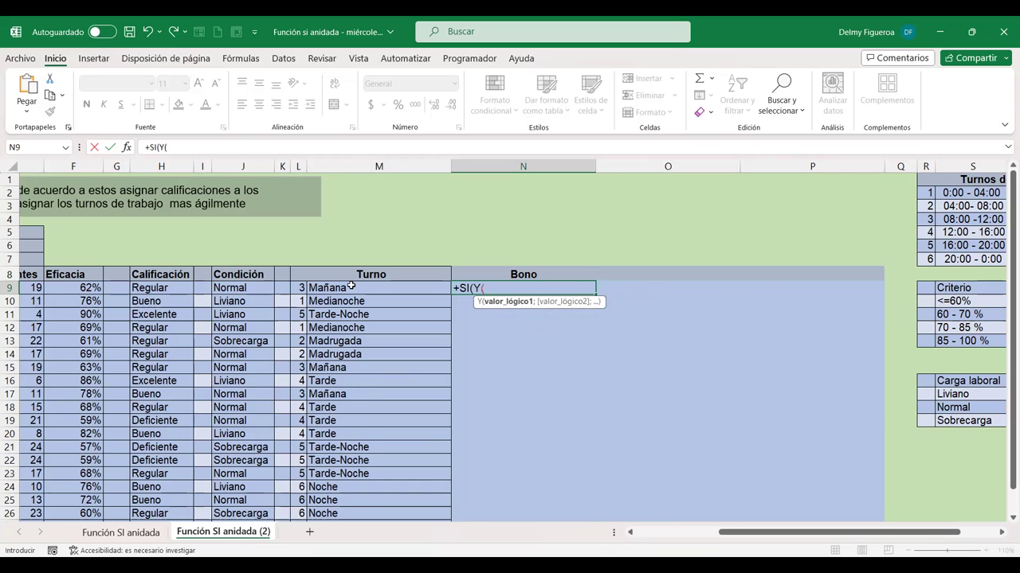
pyautogui.click(76, 287)
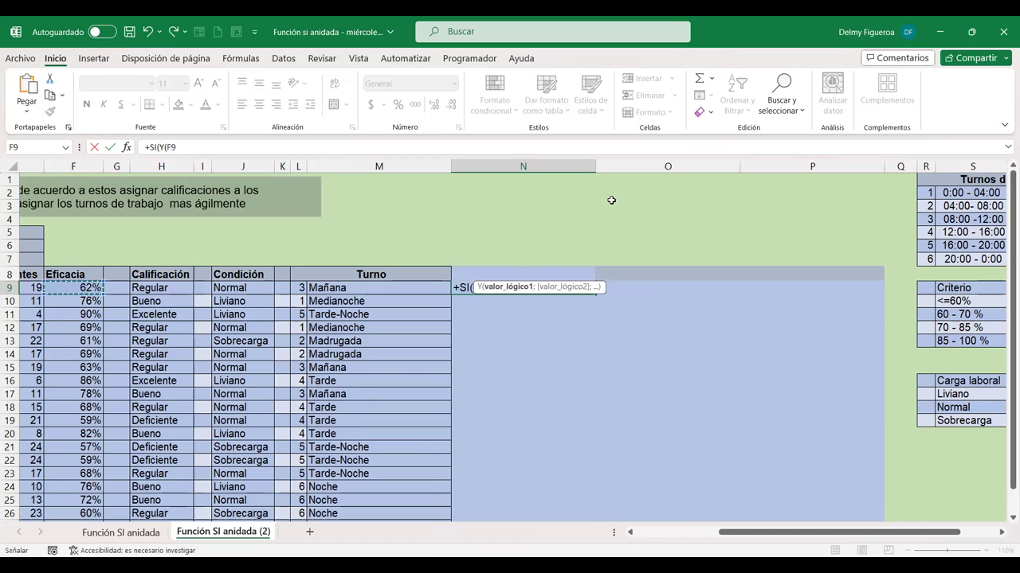
pyautogui.write('<')
pyautogui.press('BackSpace')
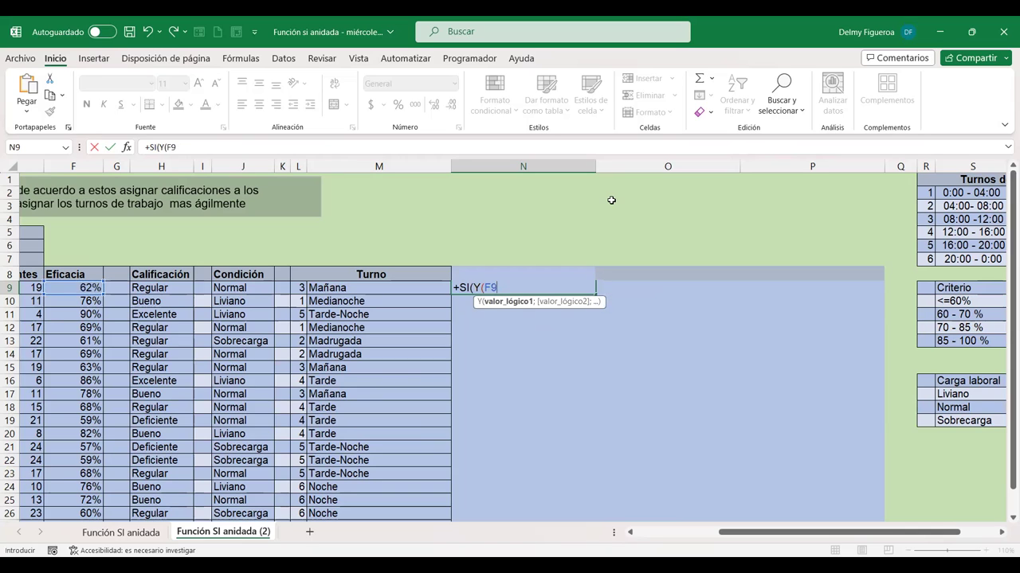
pyautogui.write('>70%')
pyautogui.write(';')
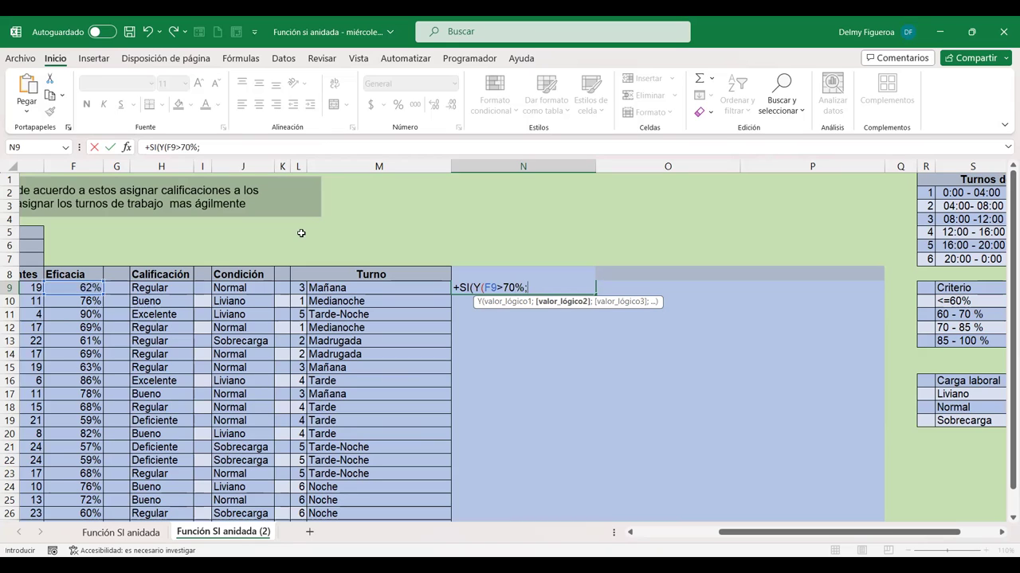
pyautogui.click(82, 288)
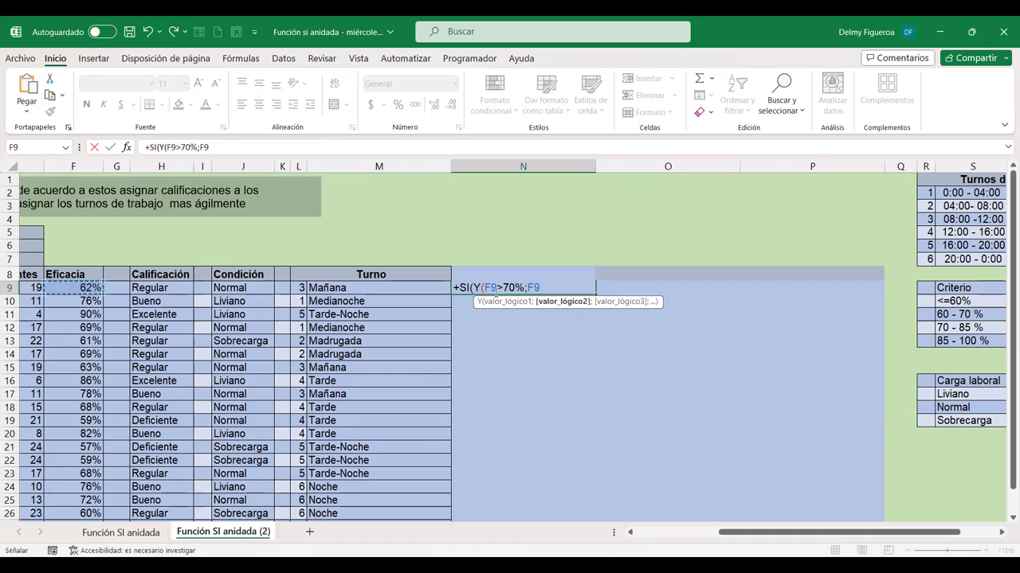
pyautogui.click(504, 287)
pyautogui.write('=')
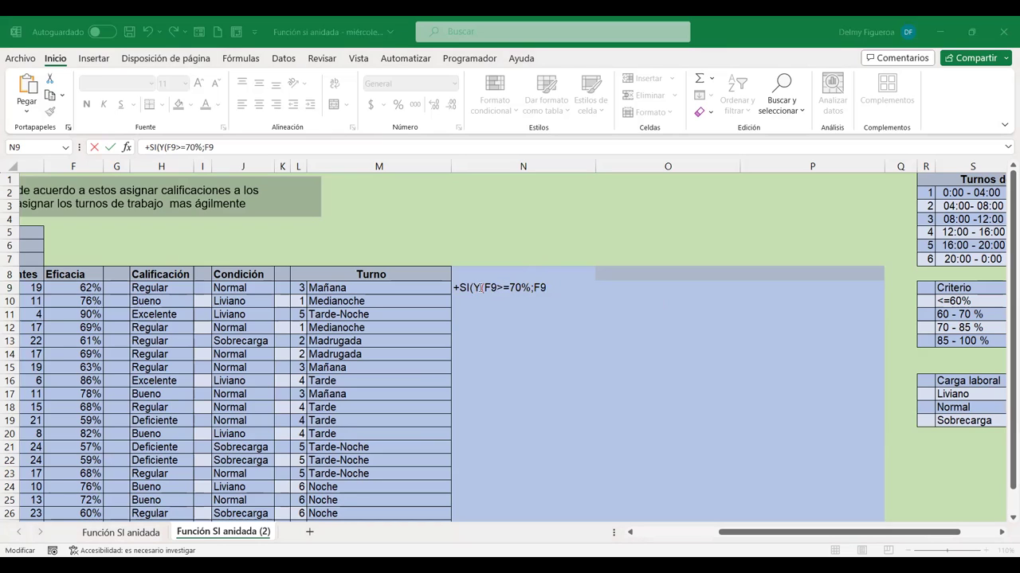
# Complete the first Y test in N9 with F9<=85%, removing stray typed text
pyautogui.doubleClick(511, 288)
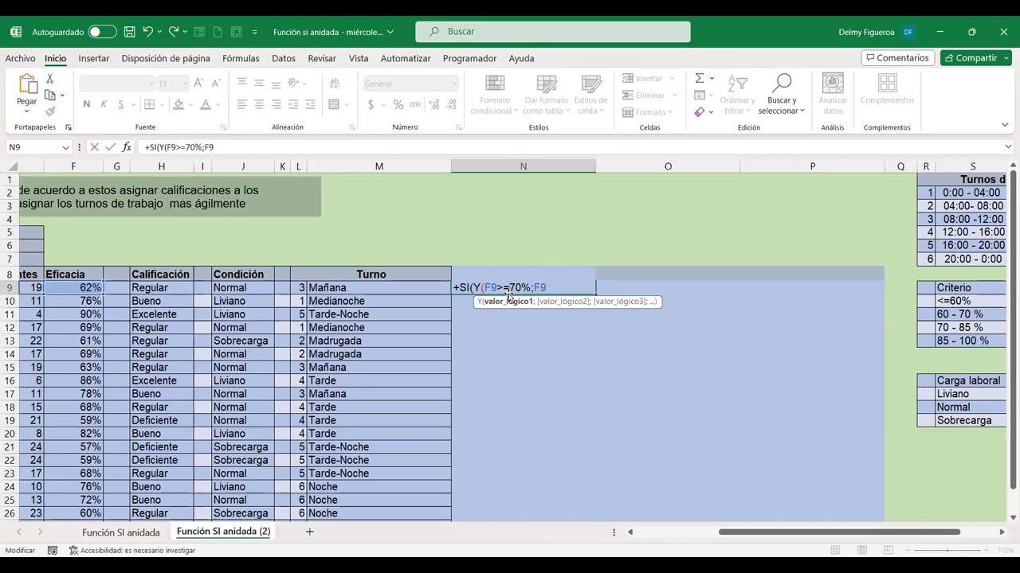
pyautogui.click(512, 287)
pyautogui.click(557, 285)
pyautogui.write('<=')
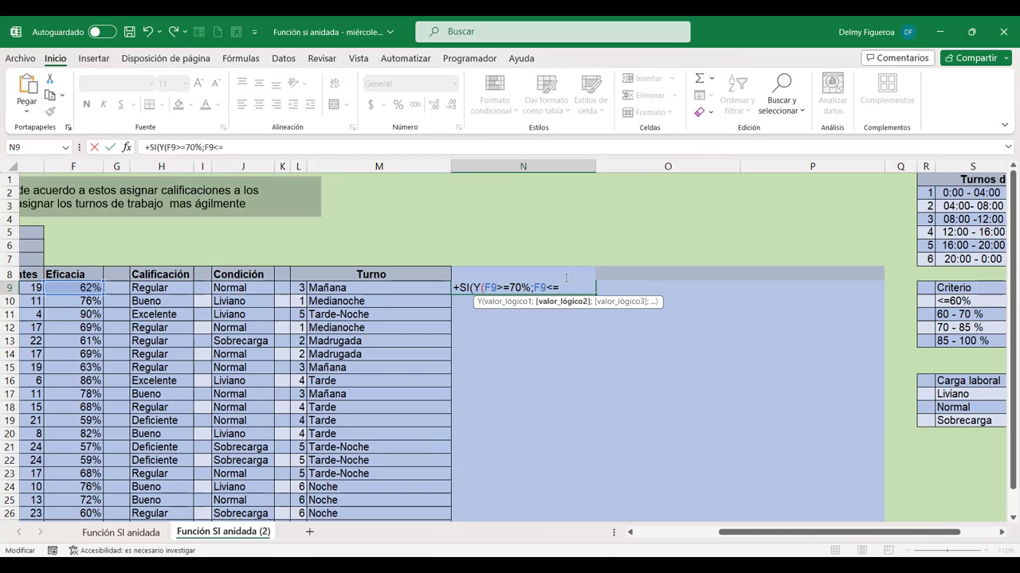
pyautogui.write('85%')
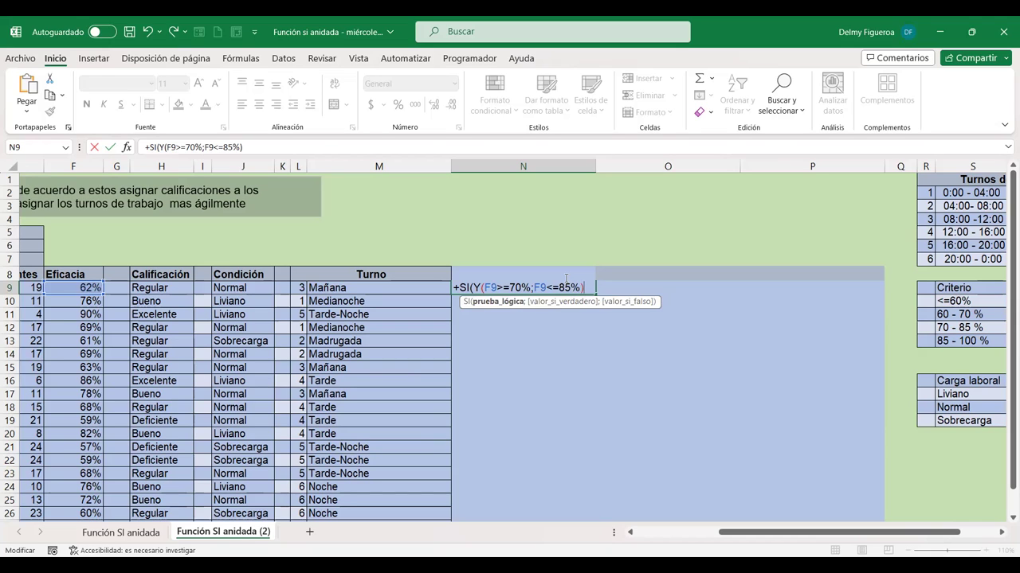
pyautogui.write(';')
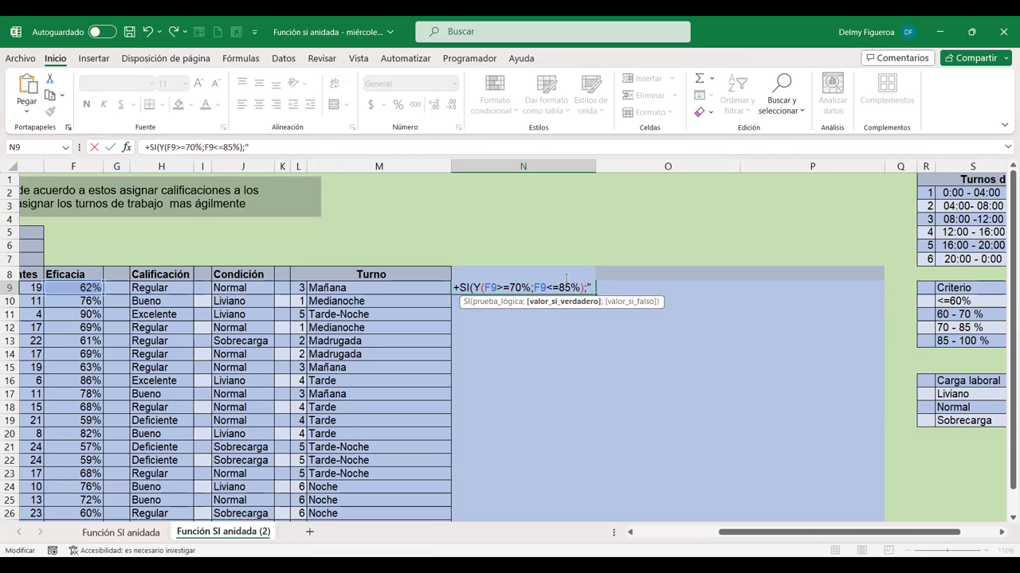
pyautogui.click(566, 278)
pyautogui.write('ono de')
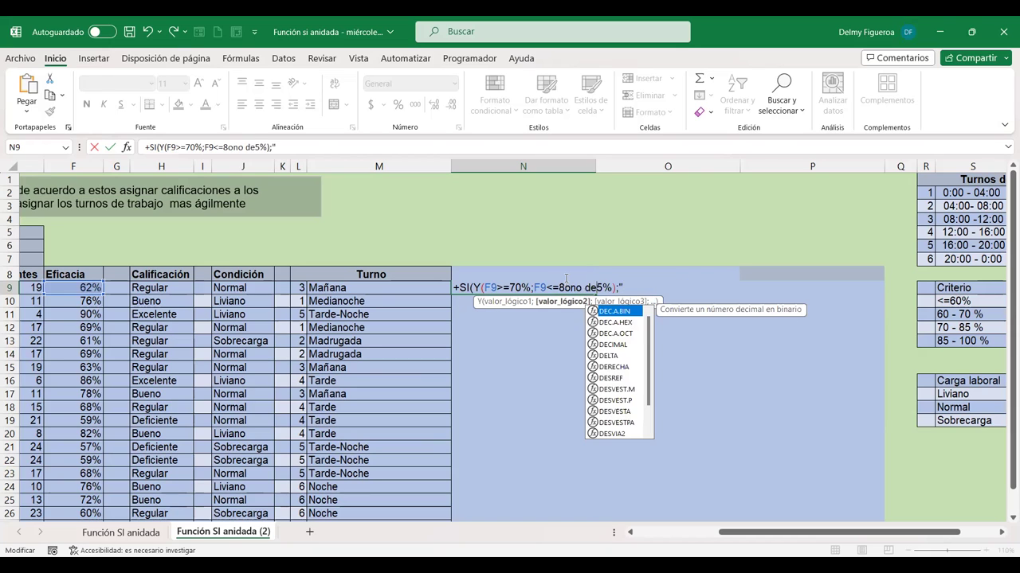
pyautogui.press('BackSpace')
pyautogui.press('BackSpace')
pyautogui.press('BackSpace')
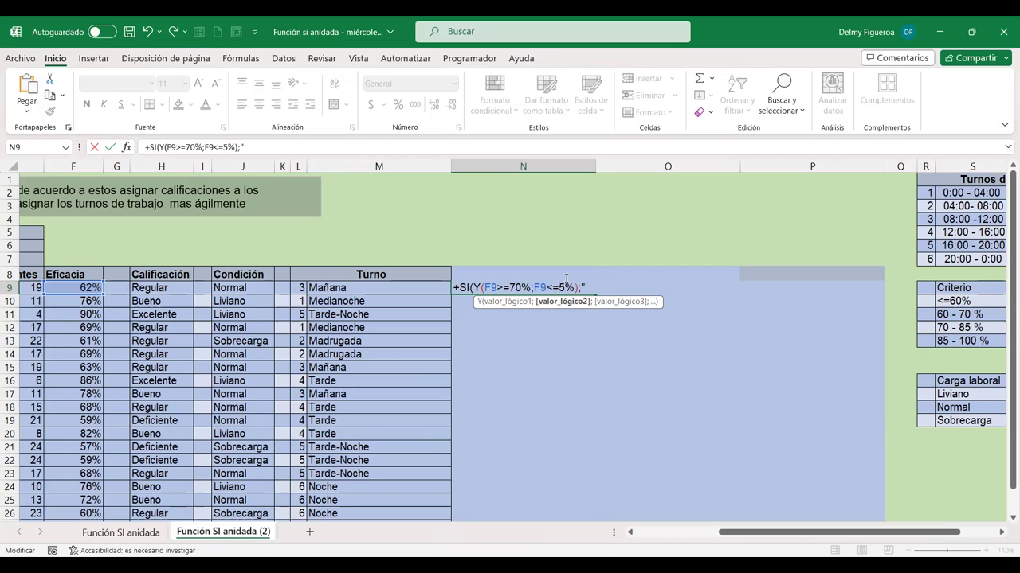
pyautogui.write('8')
# Add "100" as the true result and start a nested si(y( test
pyautogui.click(599, 287)
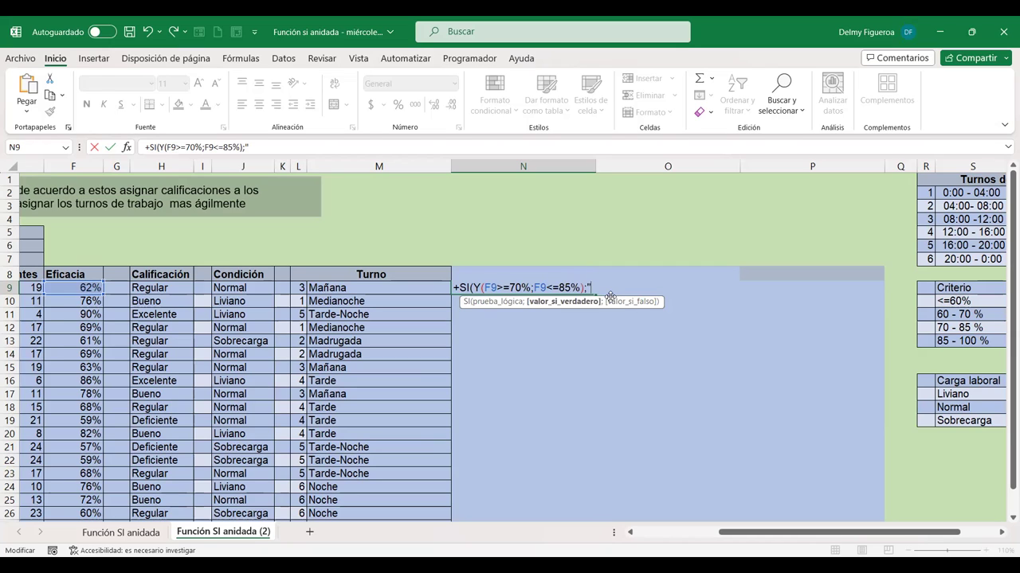
pyautogui.write('$')
pyautogui.write('100')
pyautogui.press('BackSpace')
pyautogui.press('BackSpace')
pyautogui.press('BackSpace')
pyautogui.write('100"')
pyautogui.write(';')
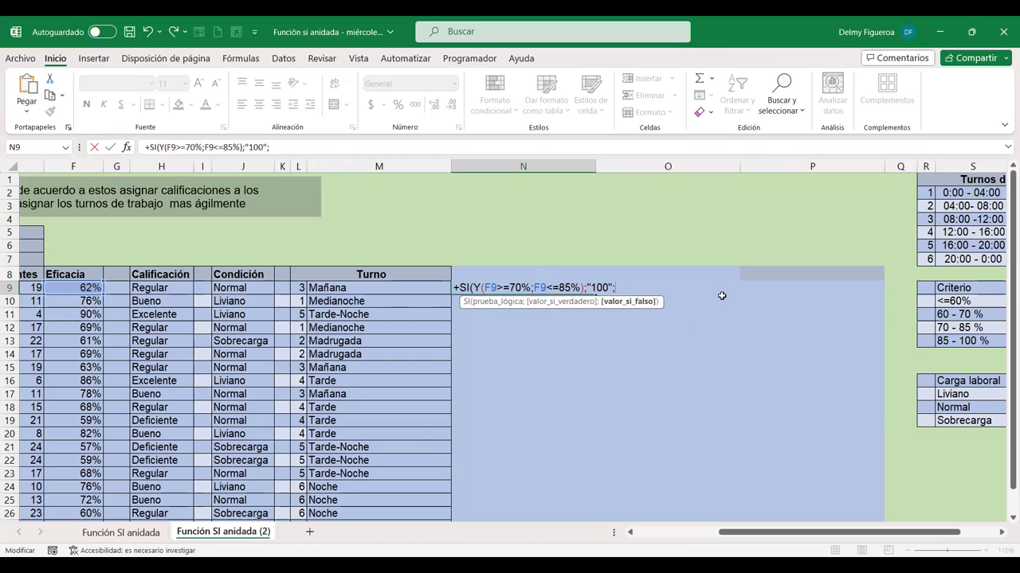
pyautogui.write('si')
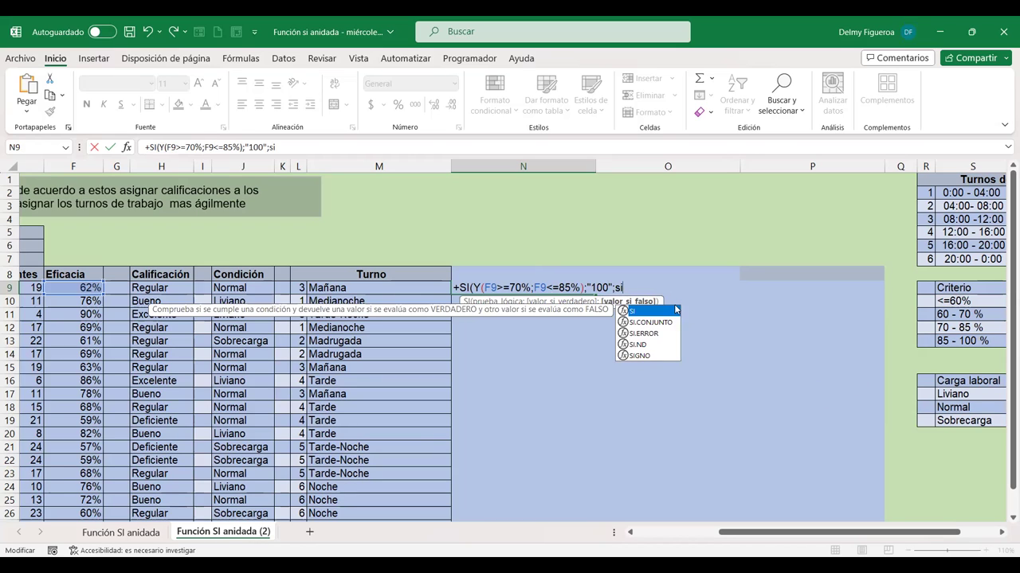
pyautogui.write('(y(')
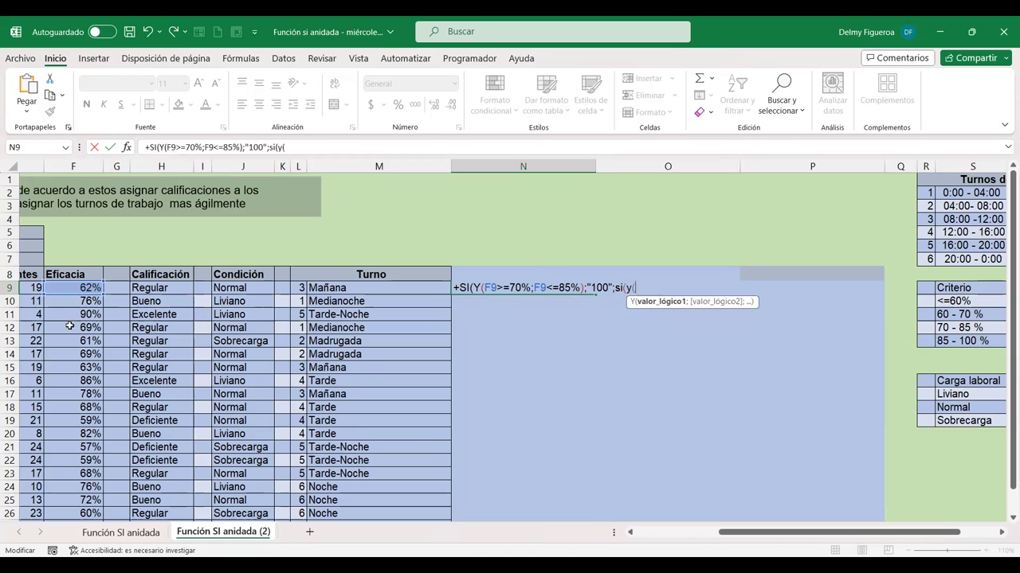
# Add the nested test F9>85% and F9<=100 returning "200", closing its parentheses
pyautogui.click(83, 287)
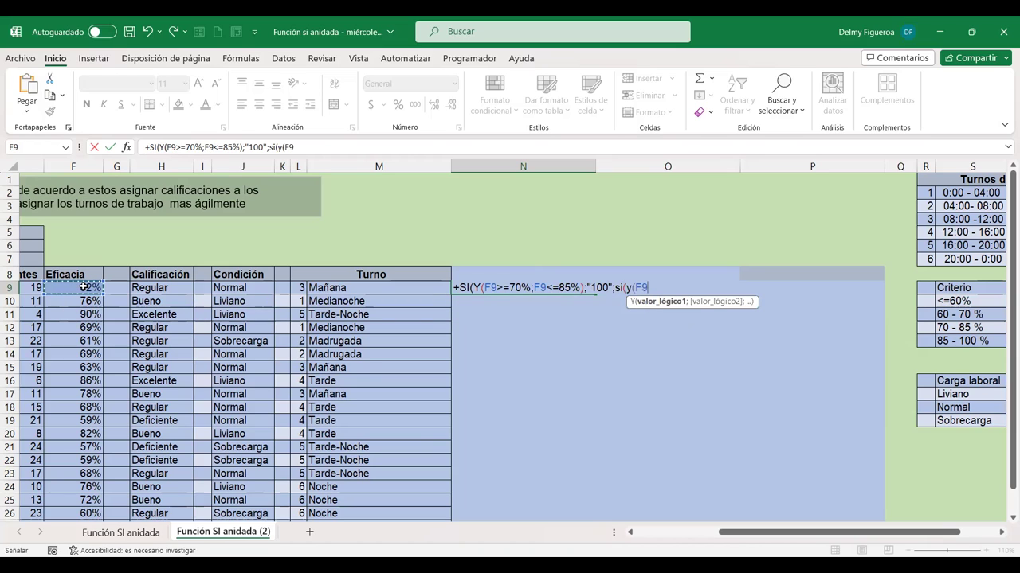
pyautogui.write('>')
pyautogui.press('BackSpace')
pyautogui.write('>')
pyautogui.write('85')
pyautogui.write('%')
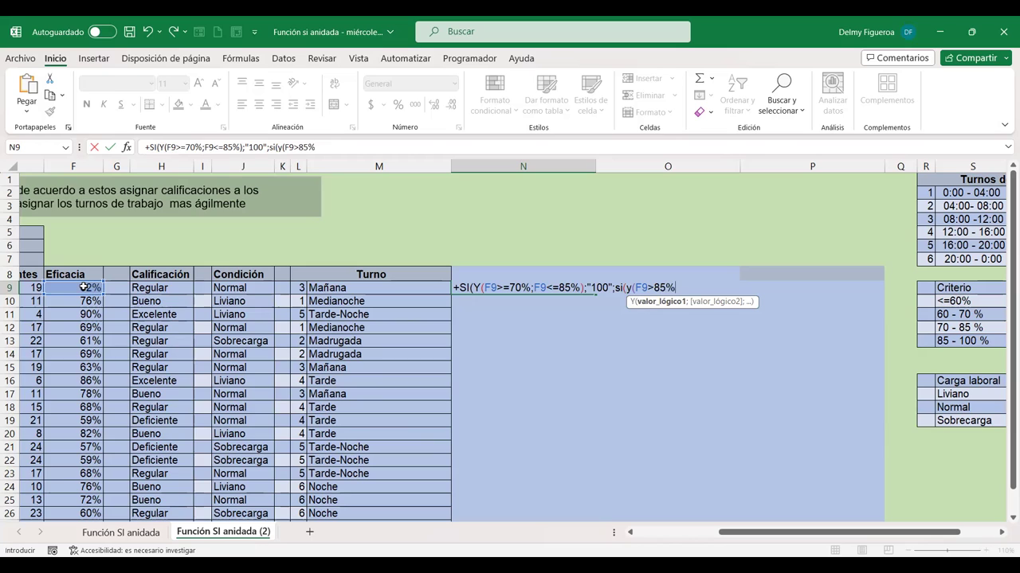
pyautogui.write(';')
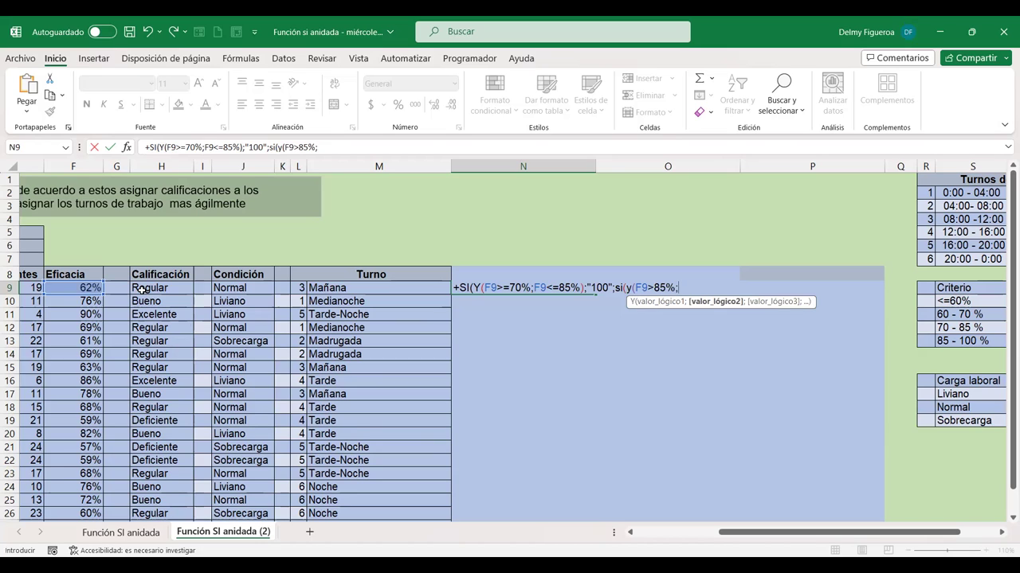
pyautogui.click(76, 289)
pyautogui.write('>')
pyautogui.press('BackSpace')
pyautogui.write('<')
pyautogui.write('=100')
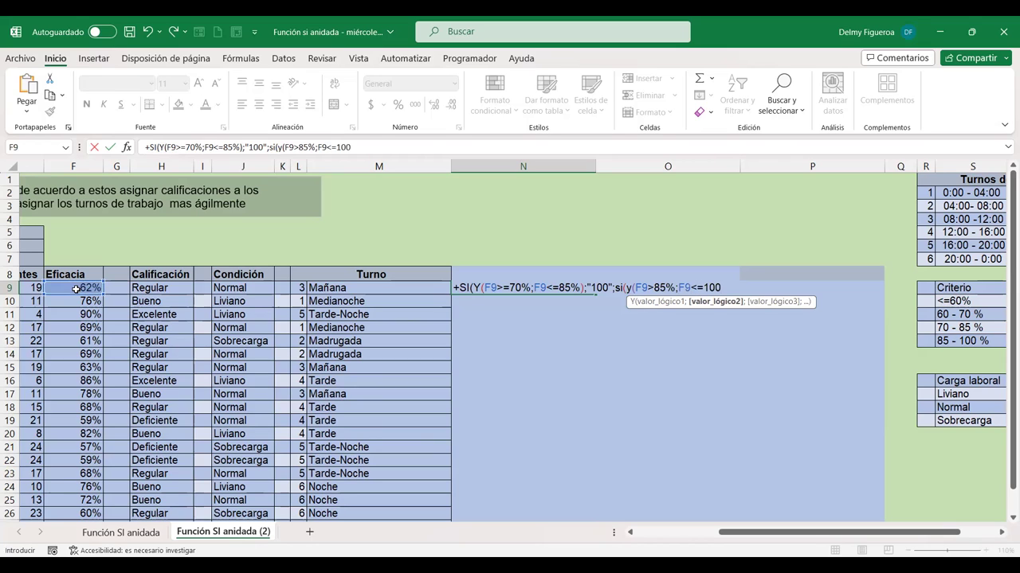
pyautogui.write(')')
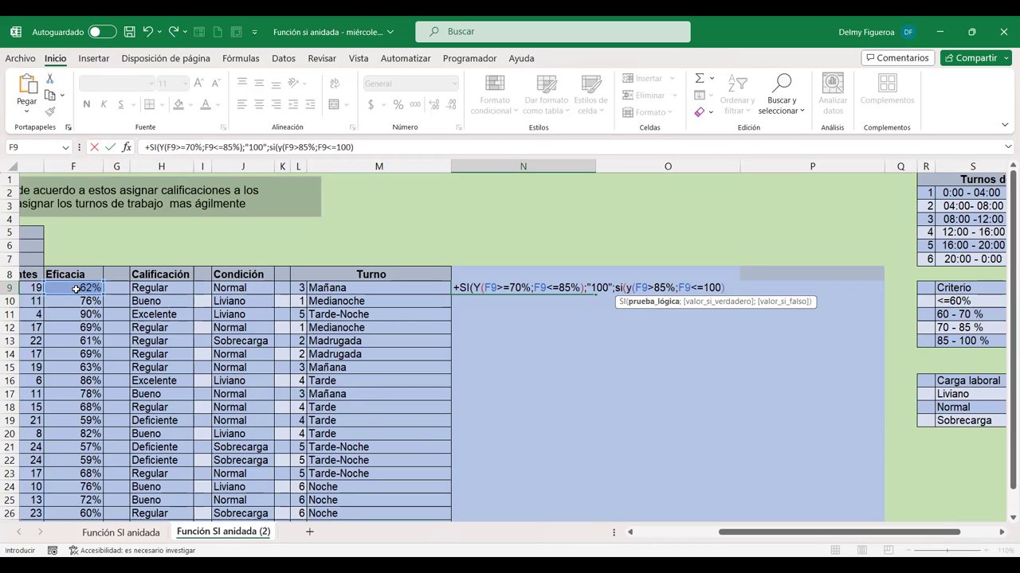
pyautogui.write(';"')
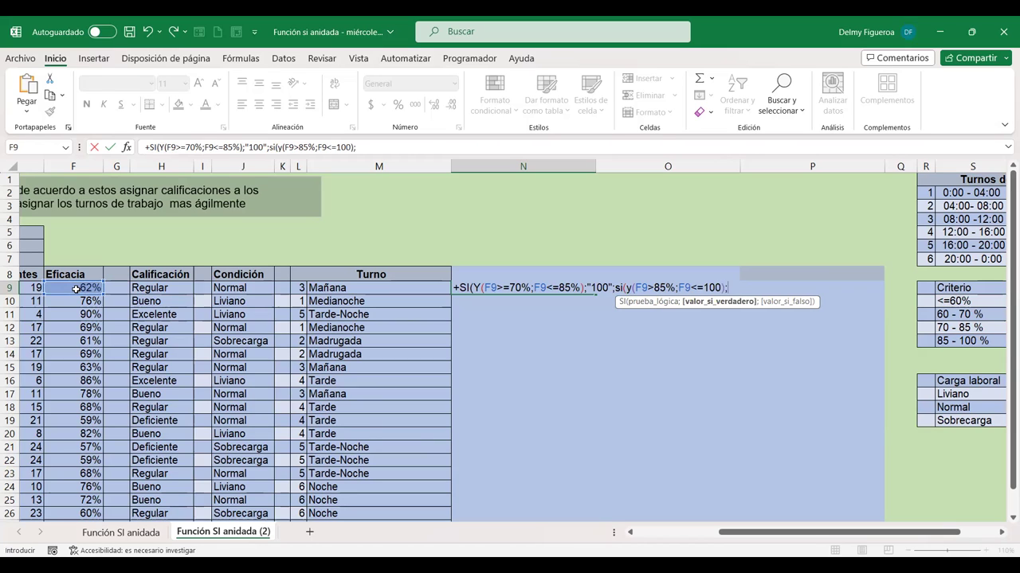
pyautogui.write('200"')
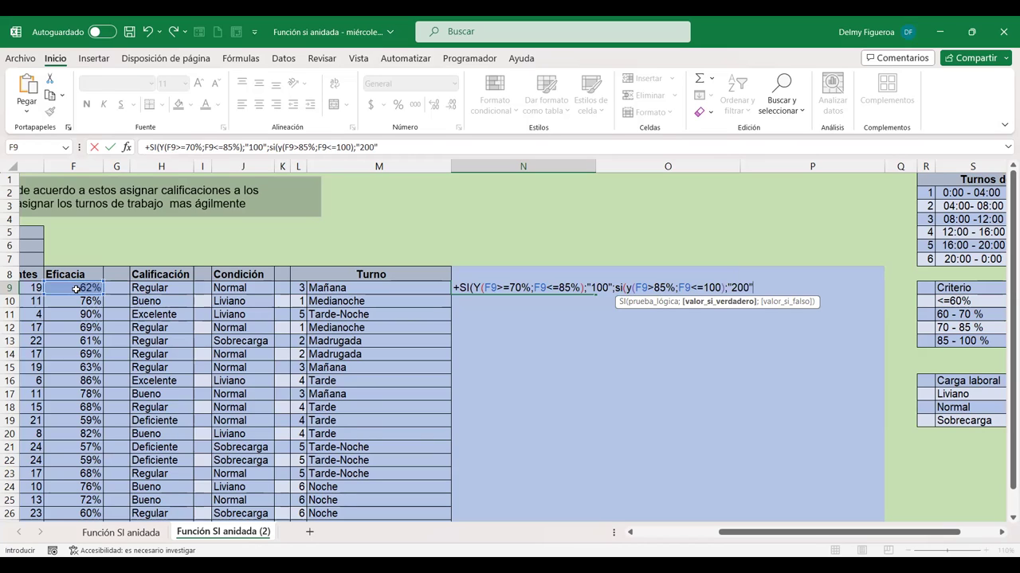
pyautogui.write(';')
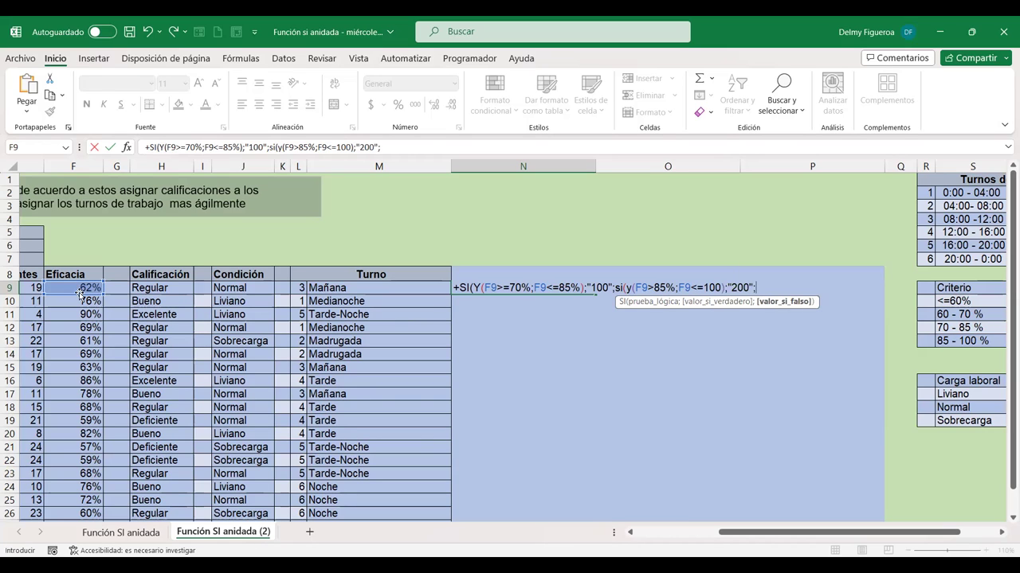
pyautogui.press('BackSpace')
pyautogui.write('))')
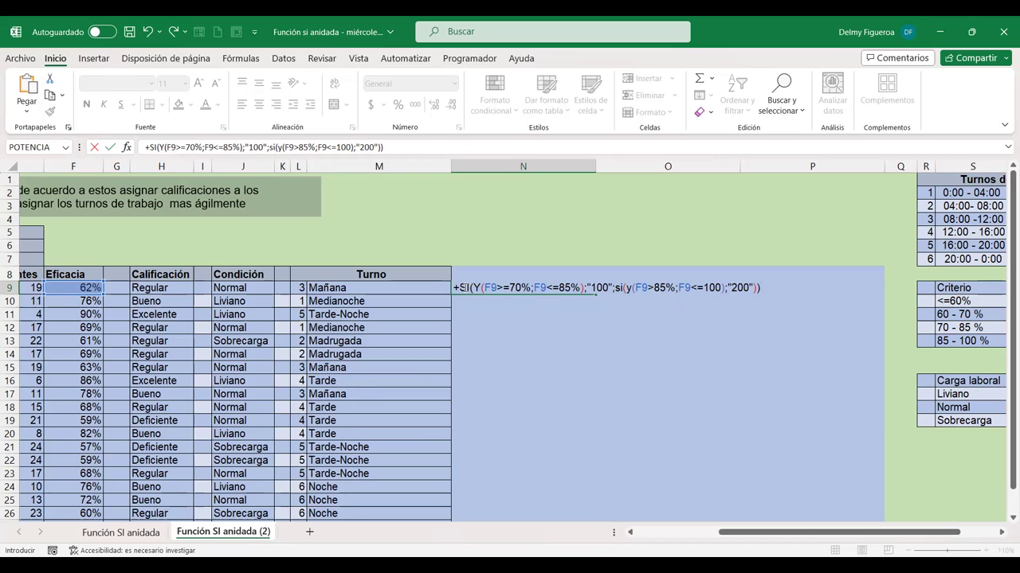
# Prefix N9's formula with an outer si testing F9 against 70%, returning "No aplica"
pyautogui.click(462, 287)
pyautogui.write('si(')
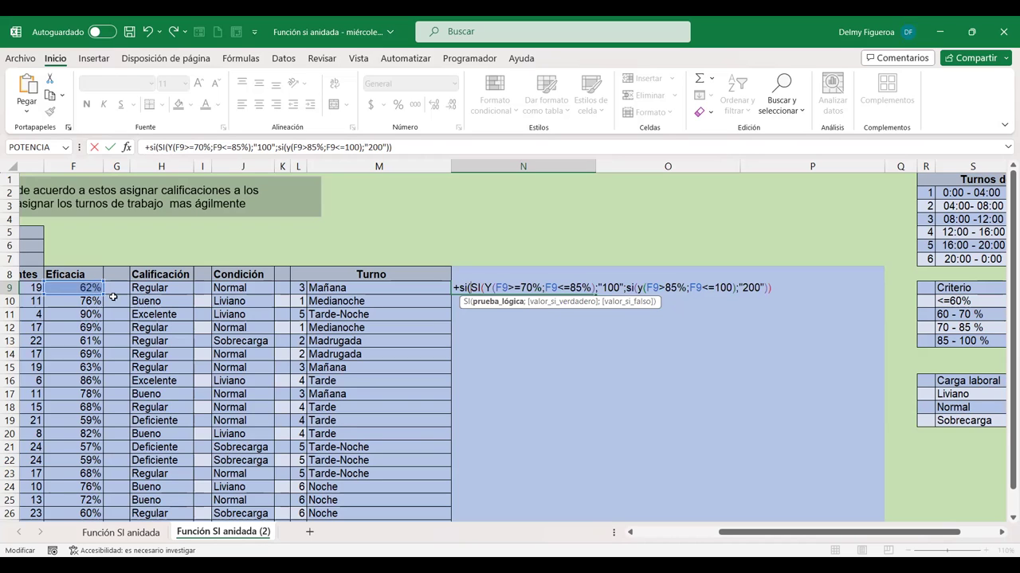
pyautogui.click(85, 289)
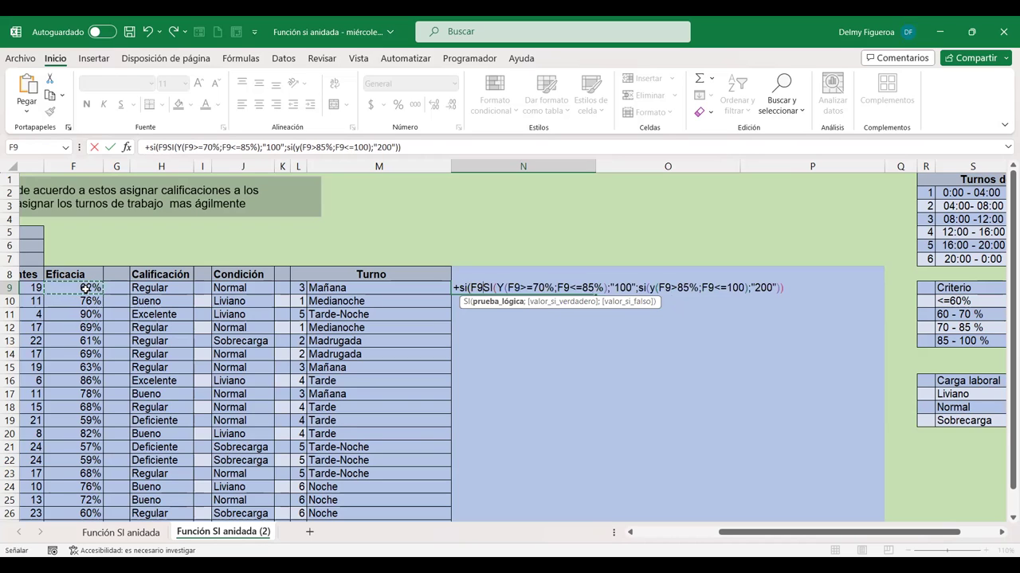
pyautogui.write('<')
pyautogui.press('BackSpace')
pyautogui.write('>')
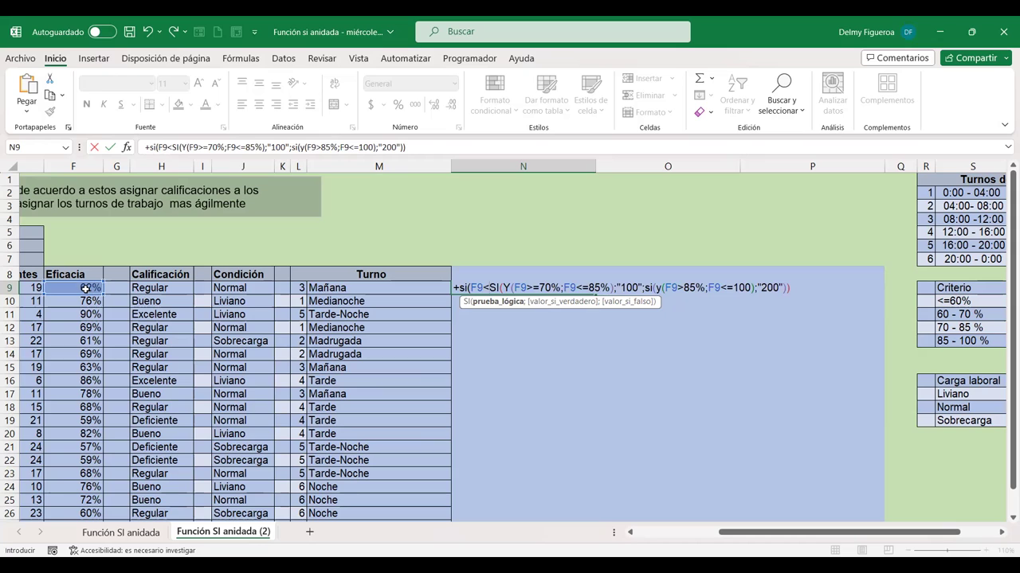
pyautogui.write('70')
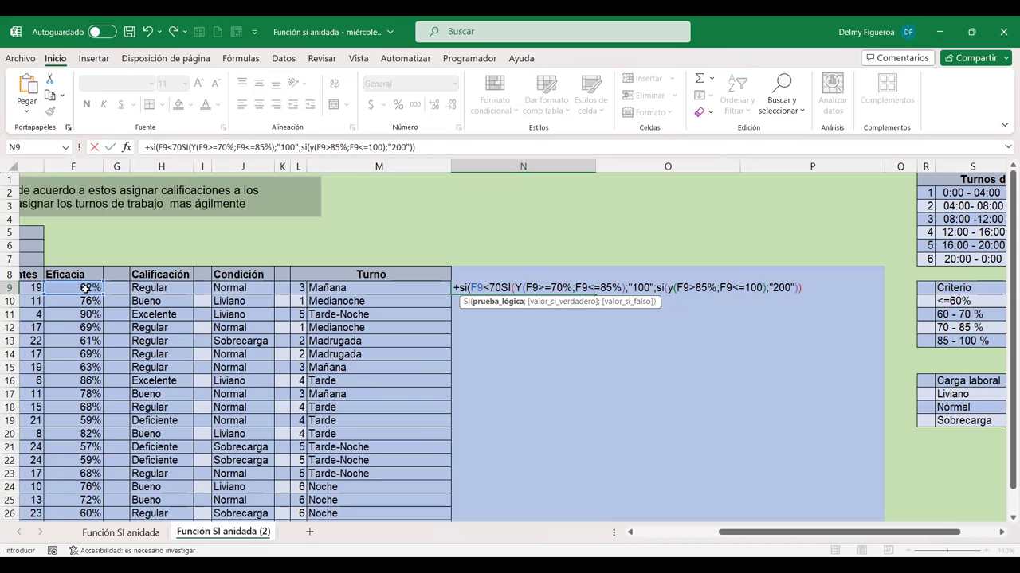
pyautogui.write('%;')
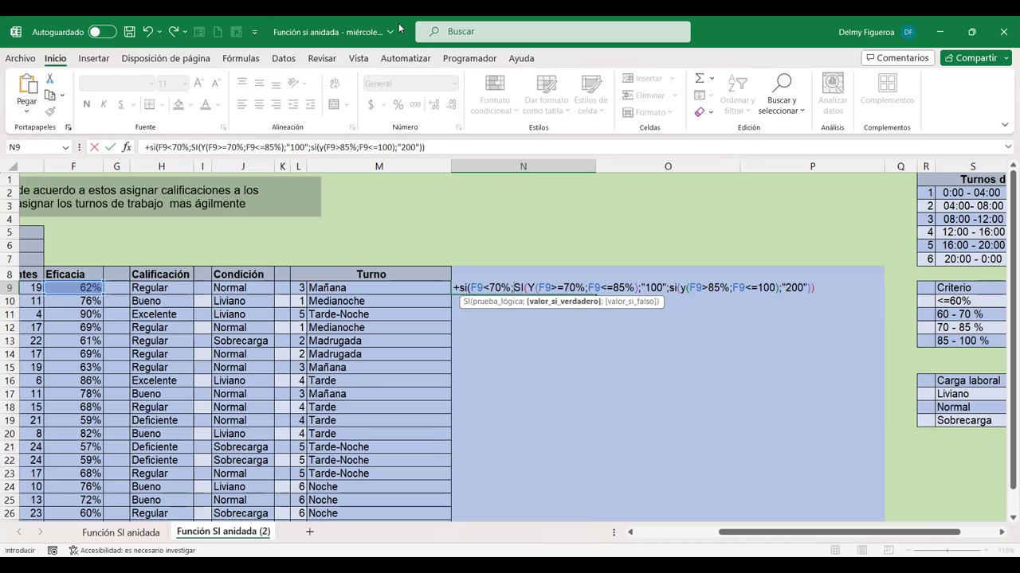
pyautogui.write('"No aplica"')
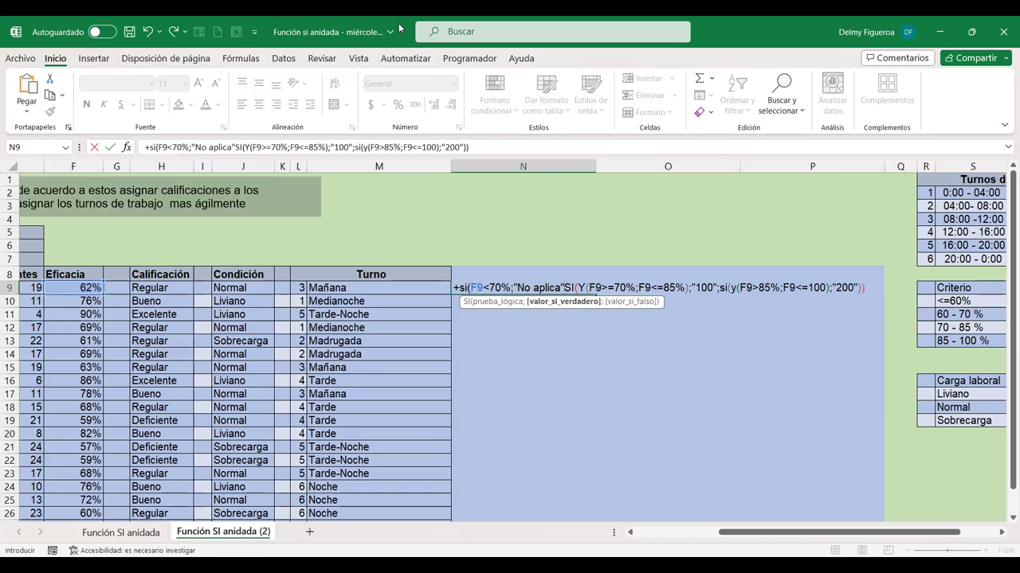
pyautogui.write(';')
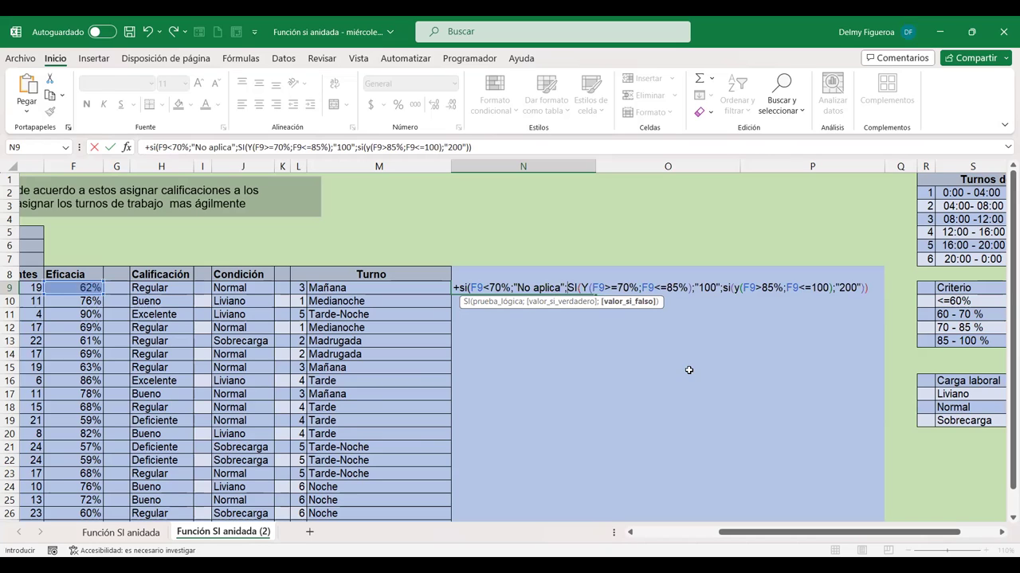
# Review each argument, add the final closing parenthesis and commit the N9 formula
pyautogui.click(483, 287)
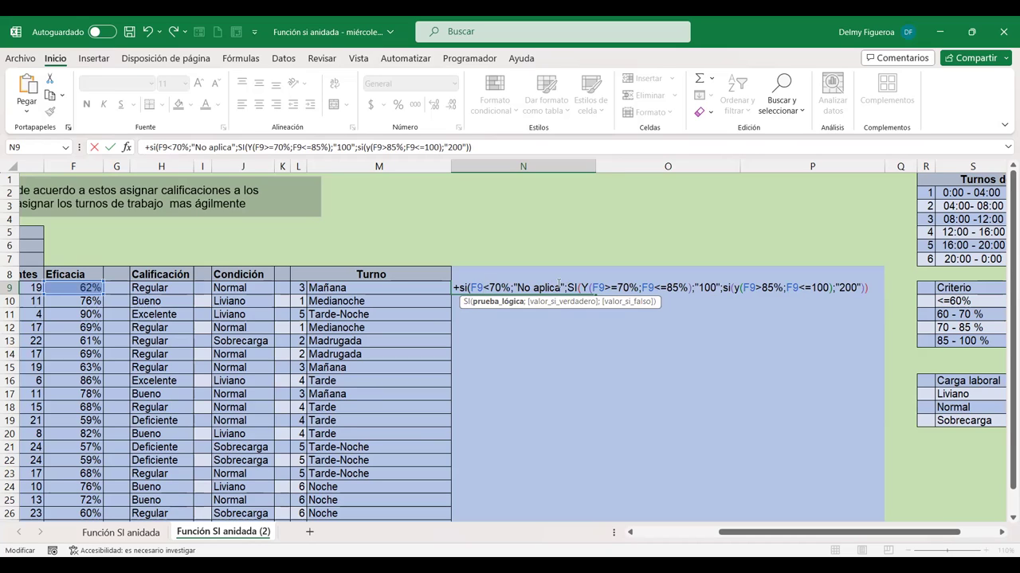
pyautogui.click(575, 287)
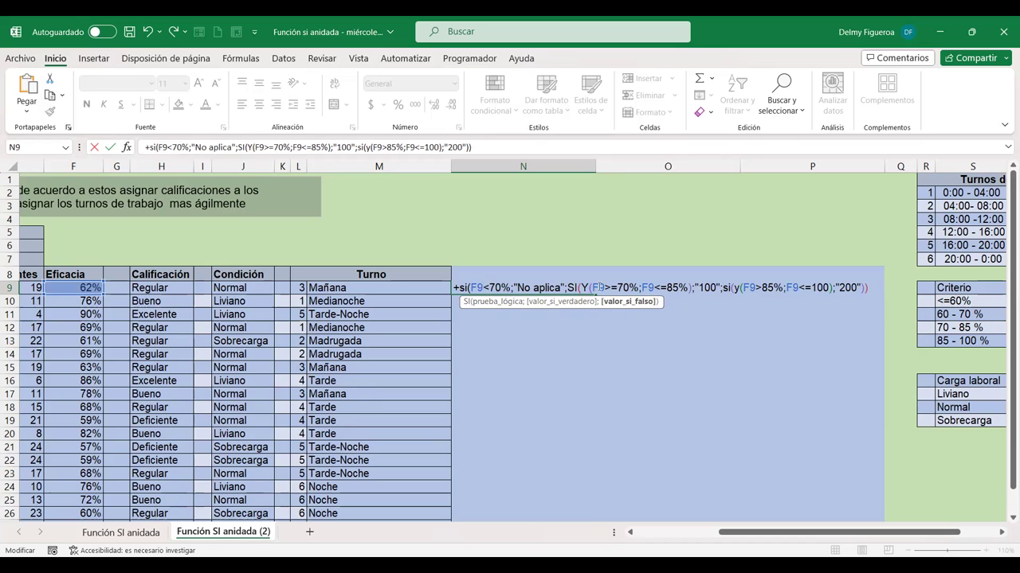
pyautogui.click(623, 288)
pyautogui.click(679, 286)
pyautogui.click(708, 286)
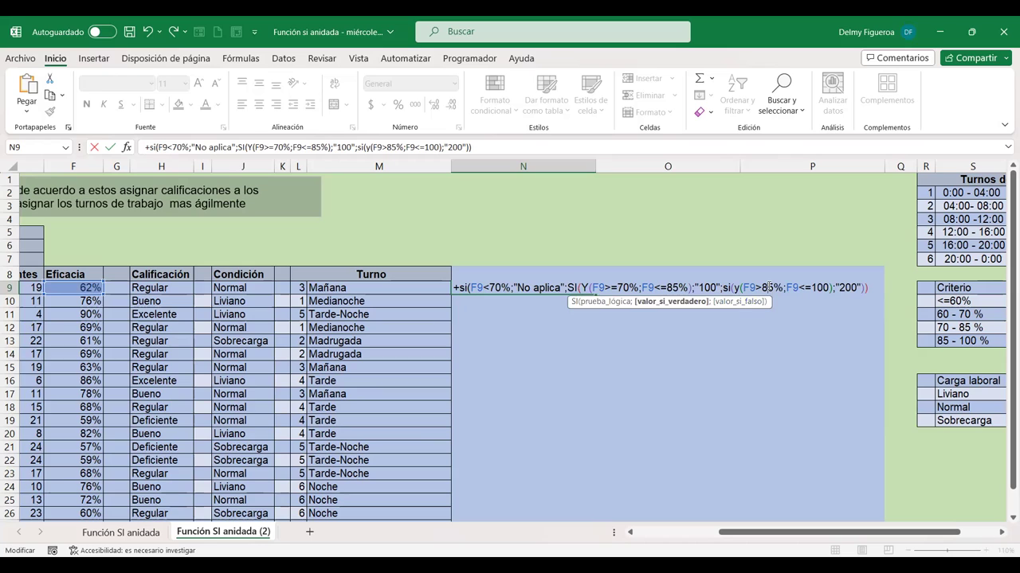
pyautogui.click(769, 287)
pyautogui.click(856, 287)
pyautogui.click(867, 287)
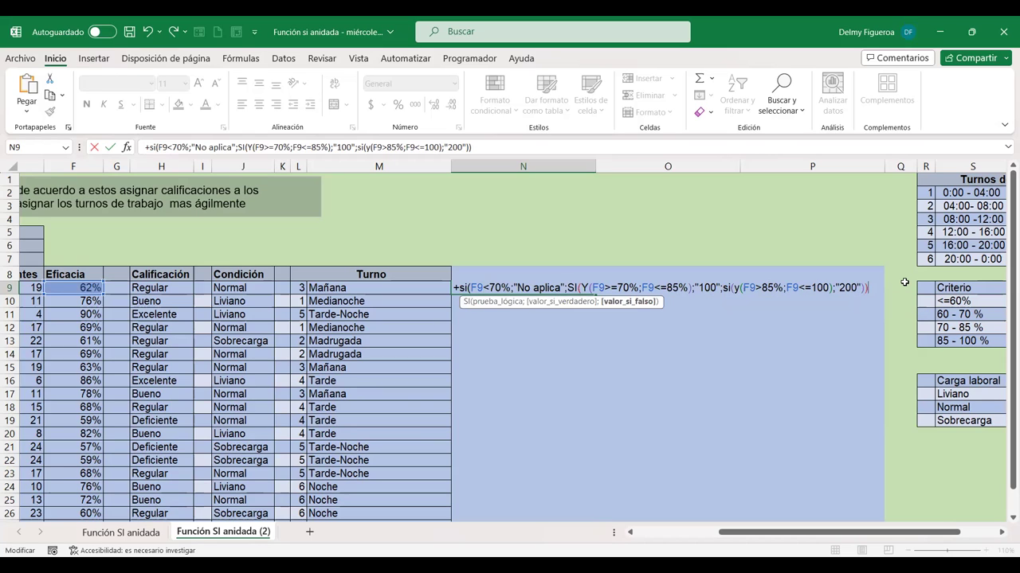
pyautogui.write(')')
pyautogui.press('Return')
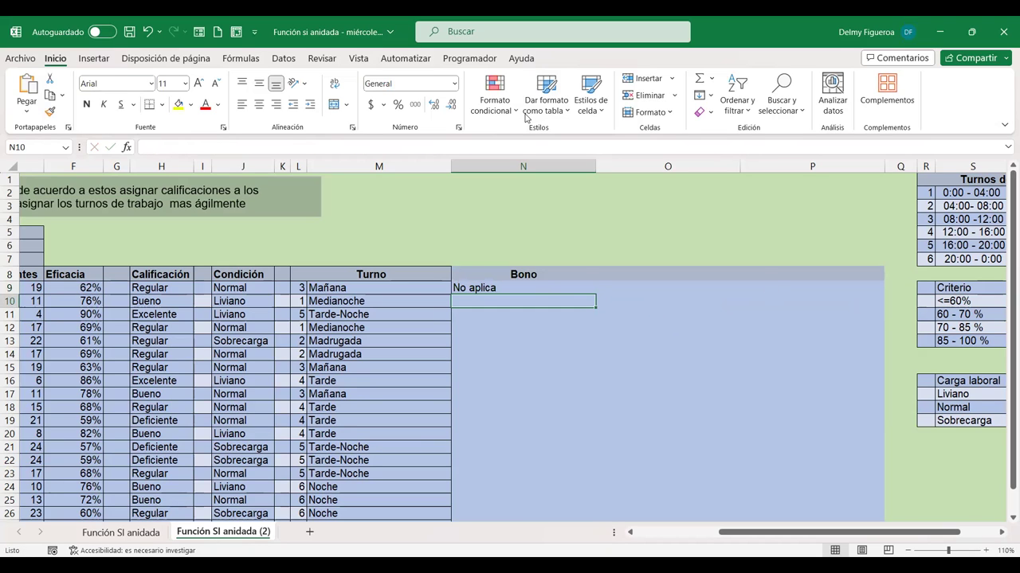
# Copy the N9 bonus formula down through N28 using the fill handle
pyautogui.click(491, 286)
pyautogui.doubleClick(502, 287)
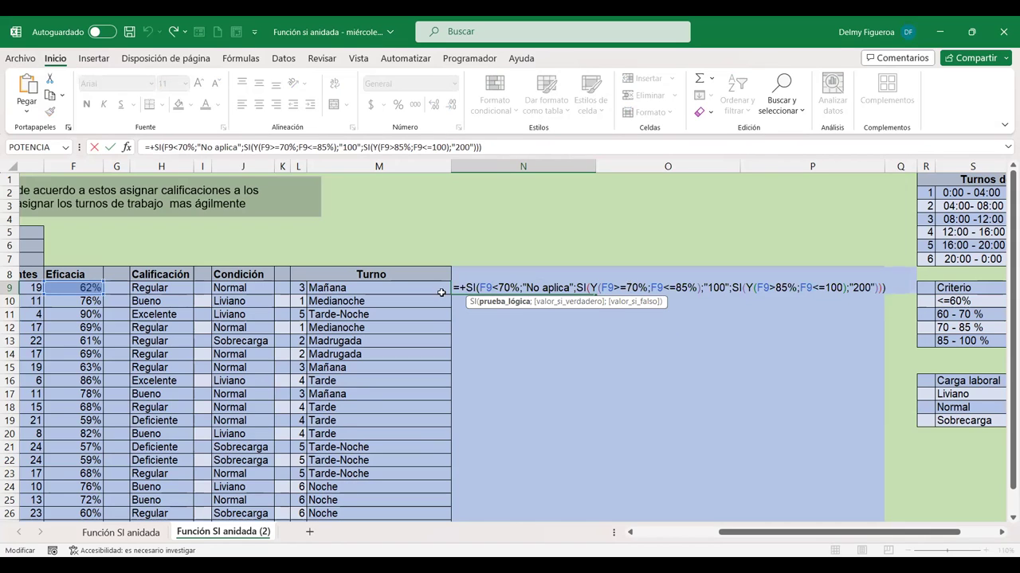
pyautogui.press('Return')
pyautogui.click(524, 289)
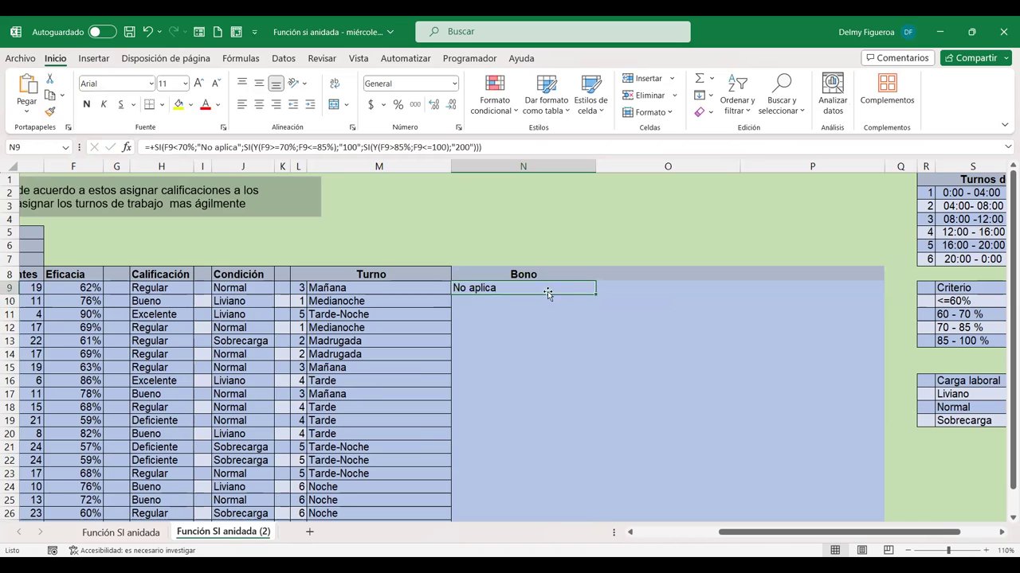
pyautogui.doubleClick(594, 294)
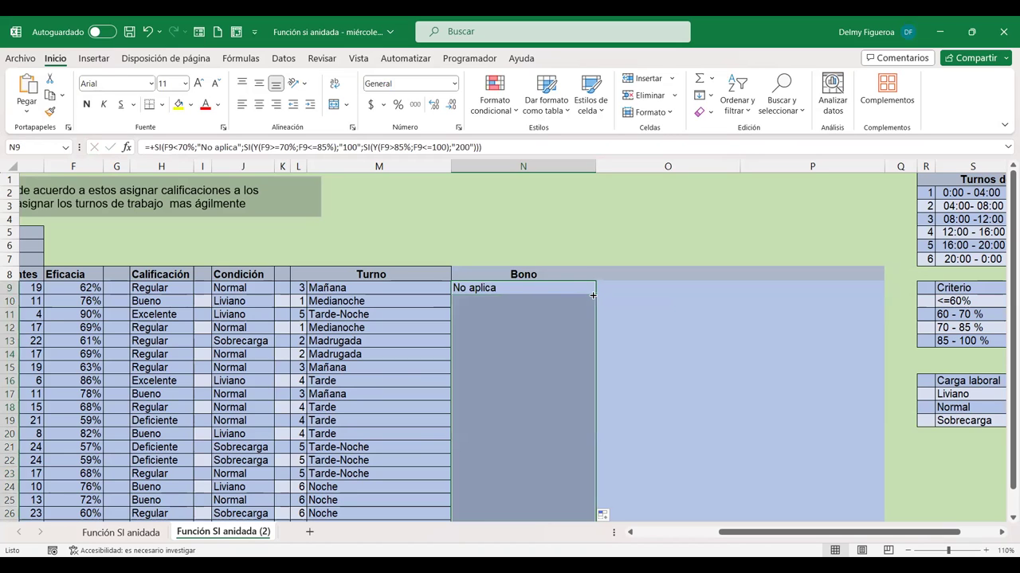
# Spot-check the copied bonus formulas in N10, N11, N16, N24 and N28
pyautogui.click(474, 300)
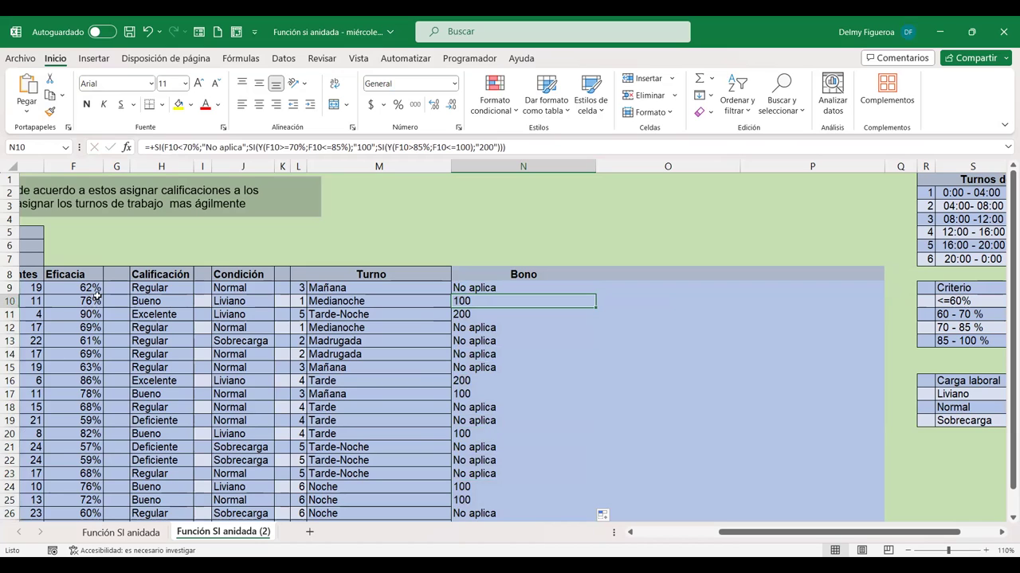
pyautogui.click(481, 314)
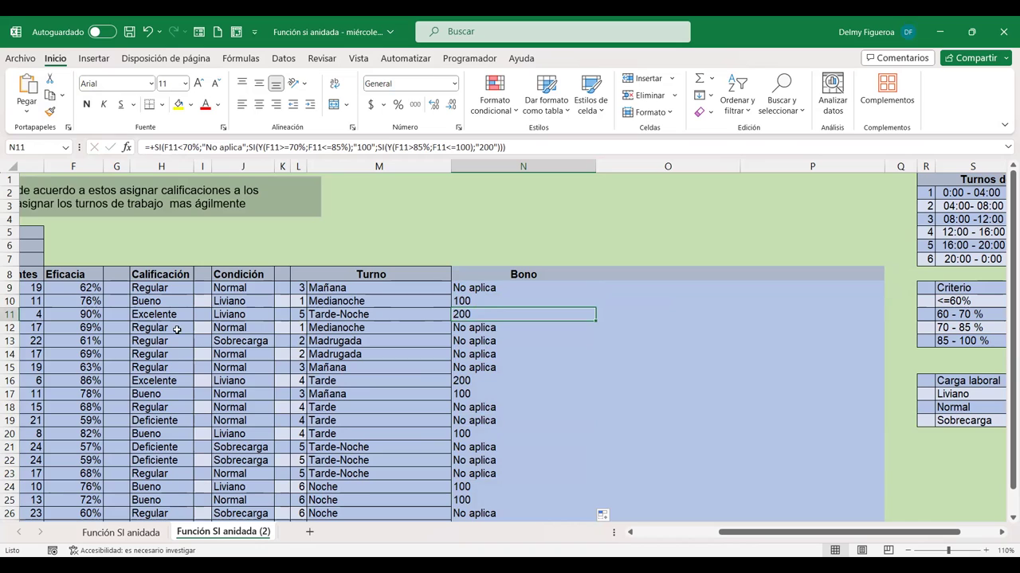
pyautogui.click(470, 392)
pyautogui.click(478, 381)
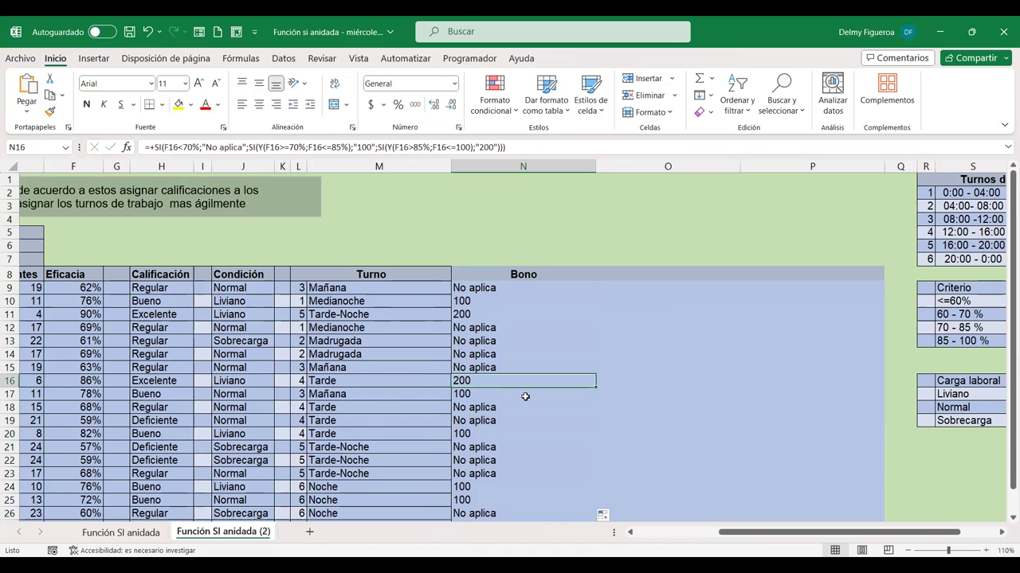
pyautogui.scroll(-2, 525, 397)
pyautogui.click(477, 407)
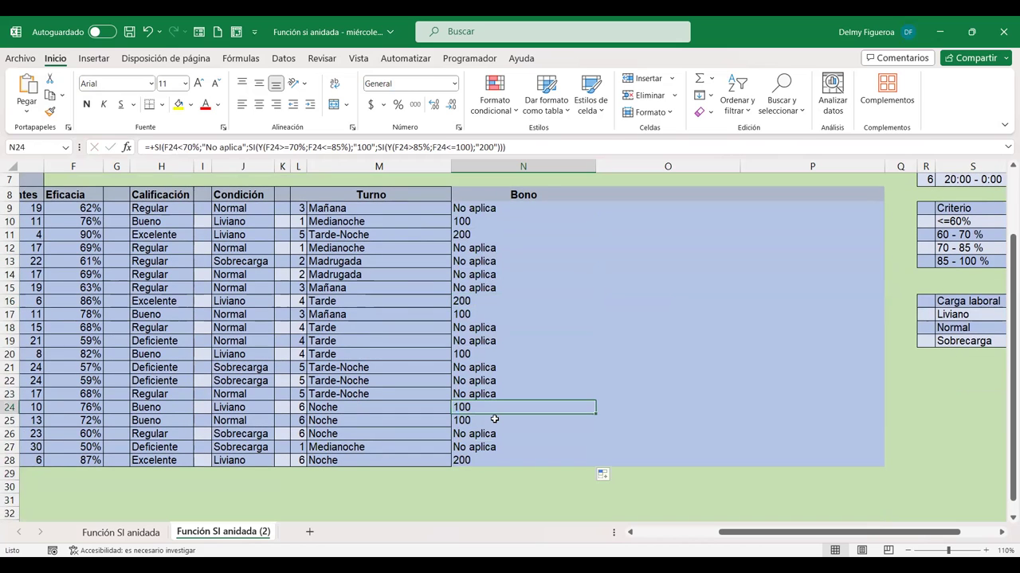
pyautogui.scroll(1, 495, 419)
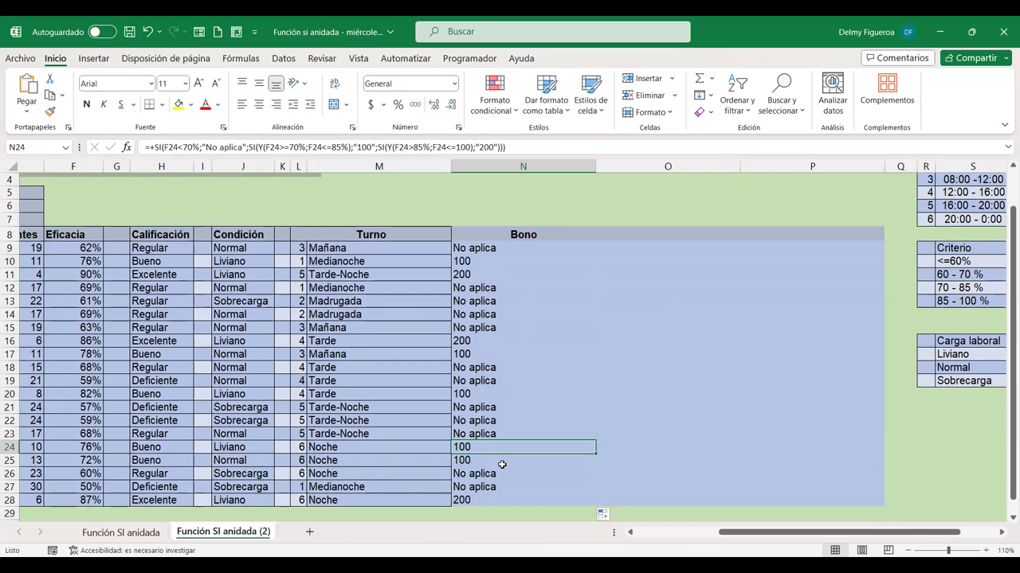
pyautogui.click(481, 500)
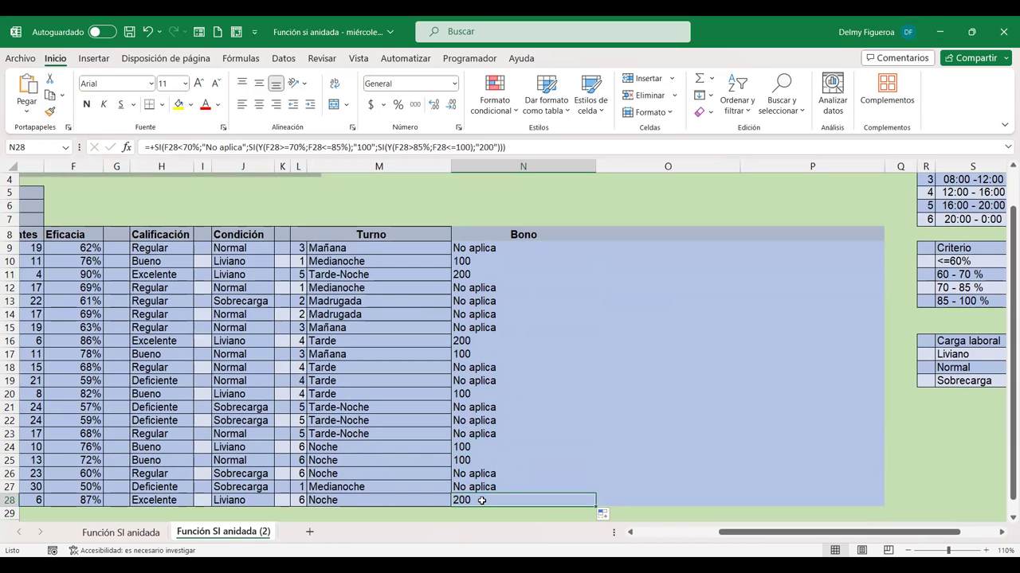
# Narrow column N and apply Todos los bordes to the N8:N28 Bono range
pyautogui.moveTo(510, 237); pyautogui.dragTo(493, 498)
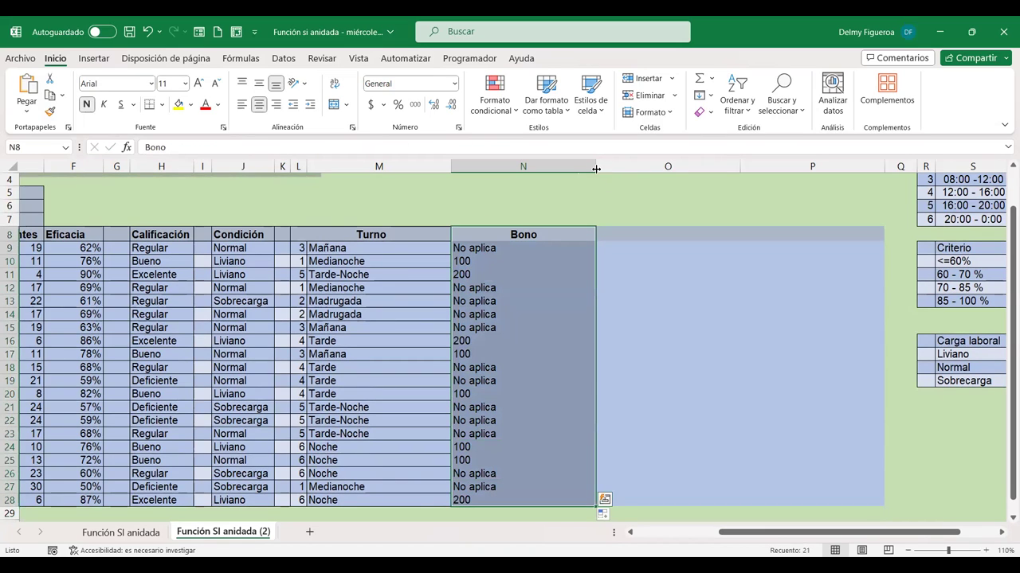
pyautogui.moveTo(531, 173)
pyautogui.mouseDown()
pyautogui.moveTo(500, 162)
pyautogui.moveTo(548, 172)
pyautogui.mouseUp()
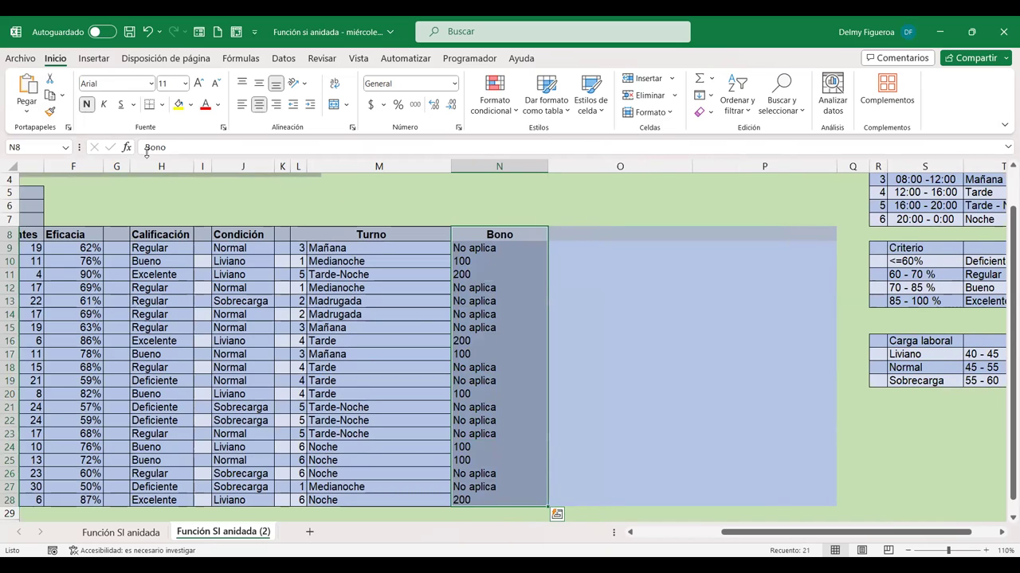
pyautogui.click(162, 106)
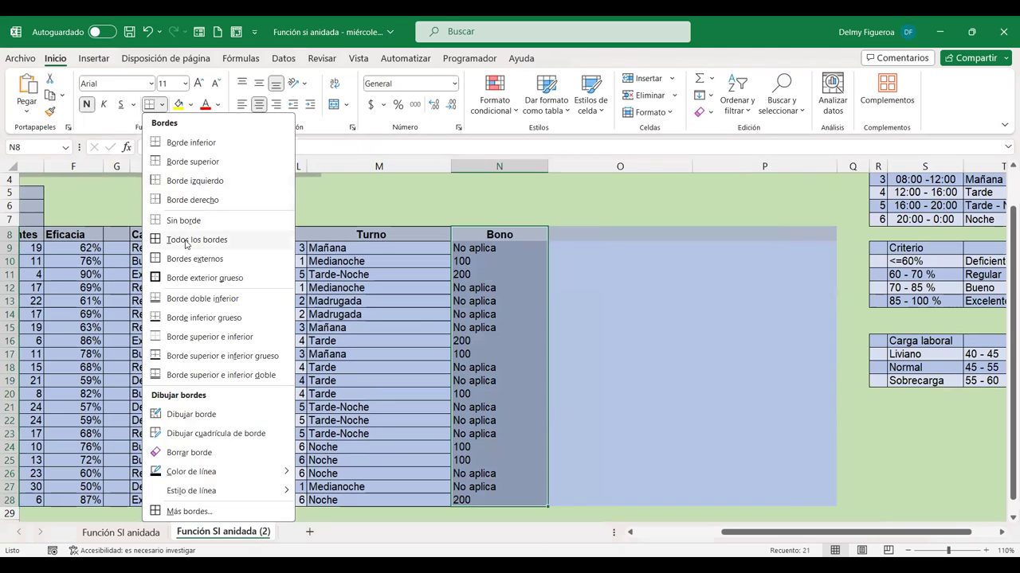
pyautogui.click(184, 240)
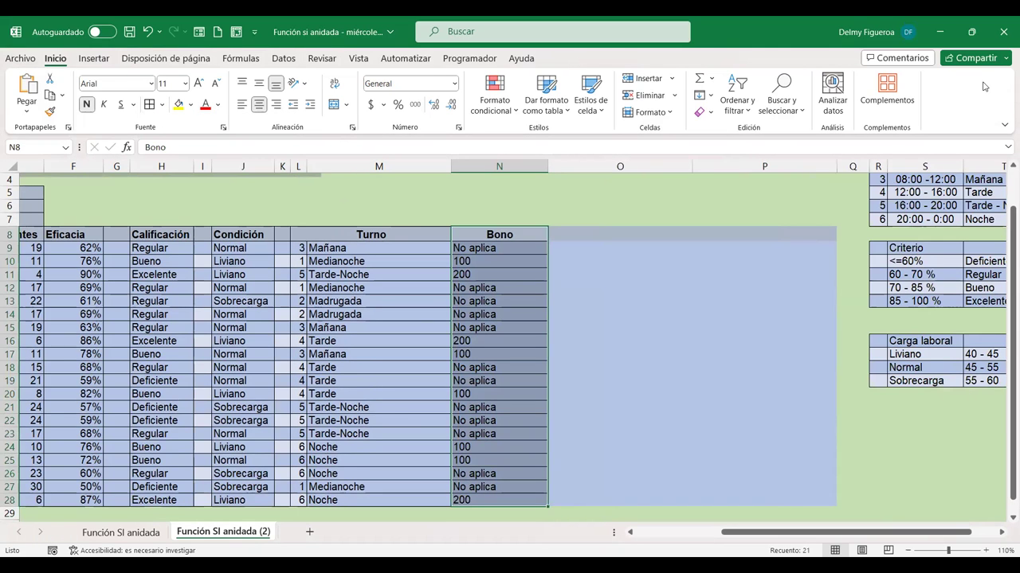
pyautogui.click(586, 235)
pyautogui.click(512, 246)
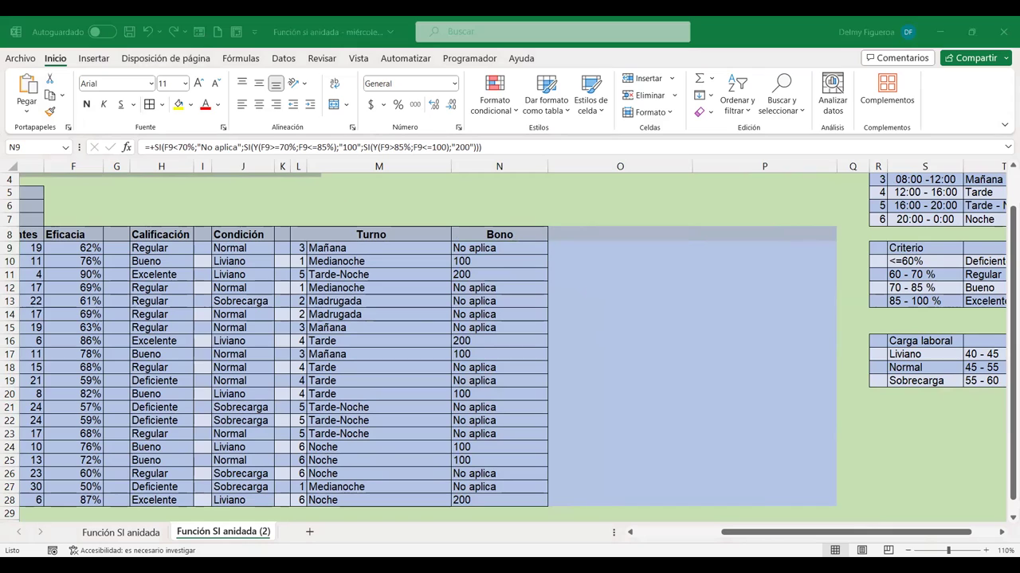
pyautogui.click(877, 420)
pyautogui.write('+si')
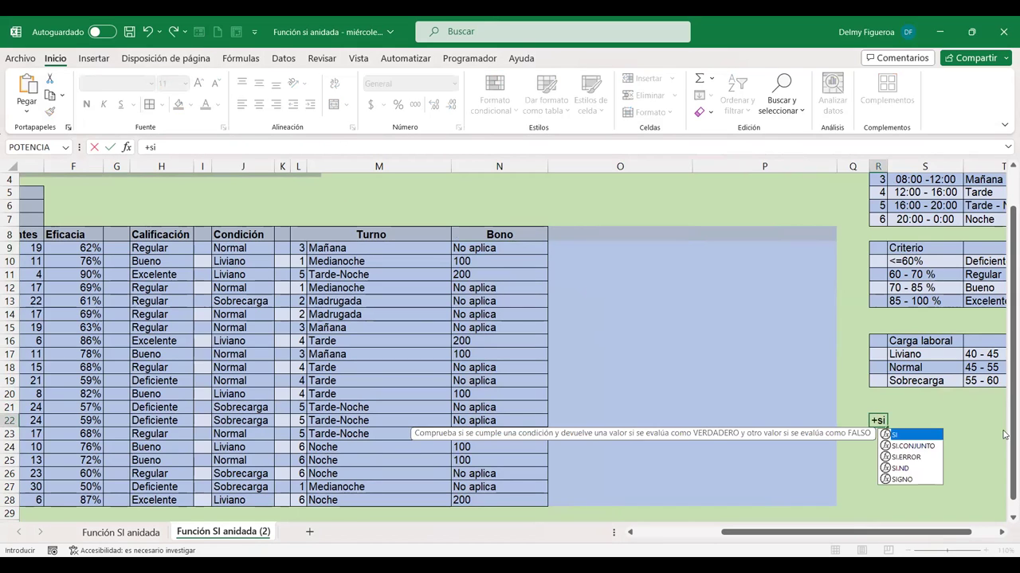
pyautogui.click(916, 460)
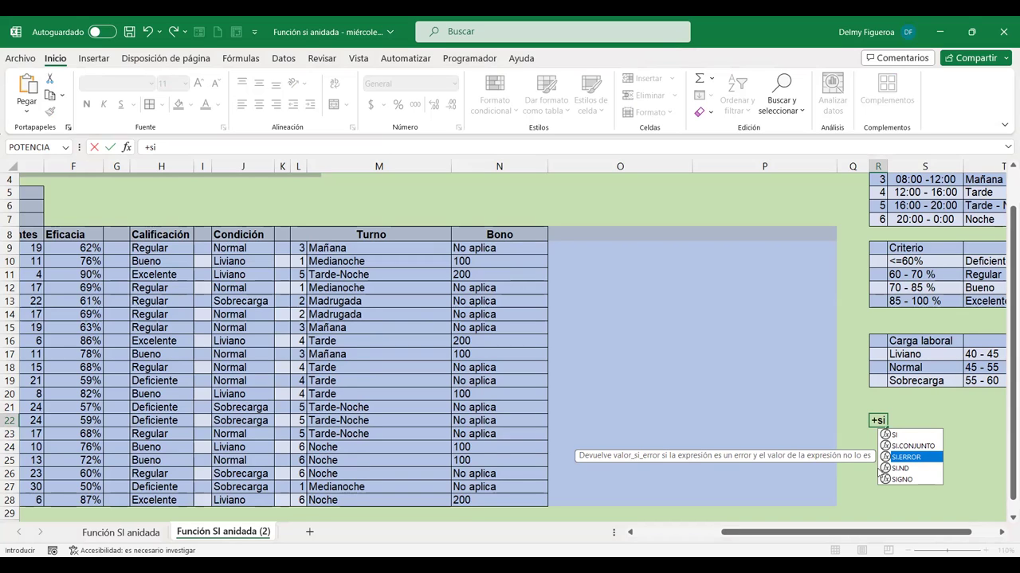
pyautogui.click(598, 257)
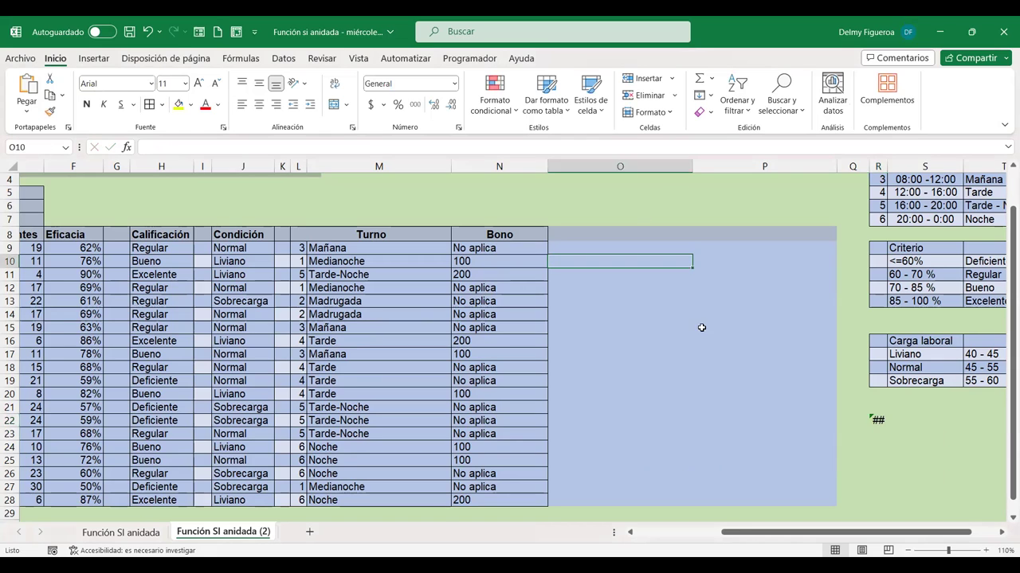
pyautogui.click(866, 420)
pyautogui.click(881, 418)
pyautogui.press('Delete')
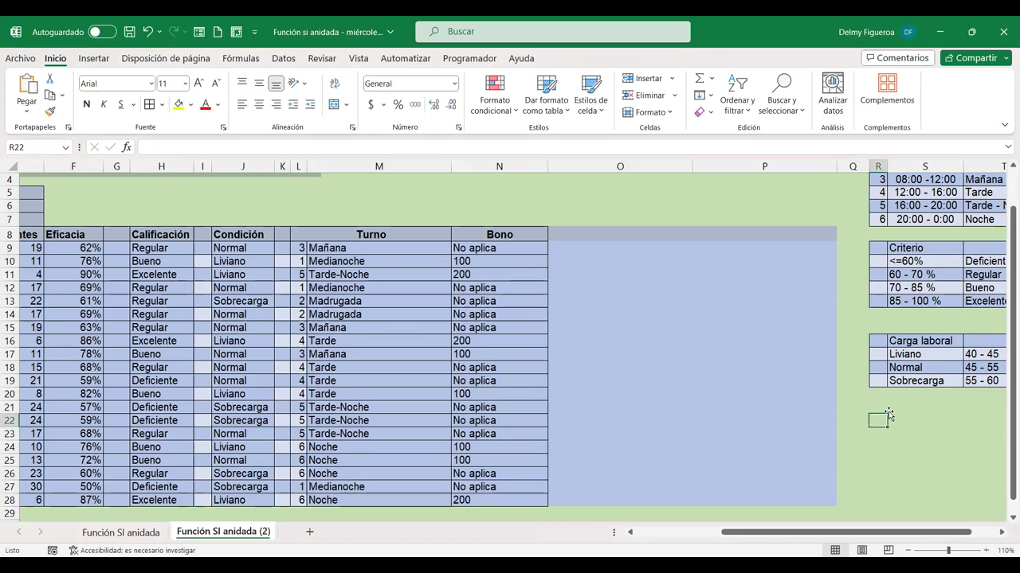
pyautogui.click(630, 246)
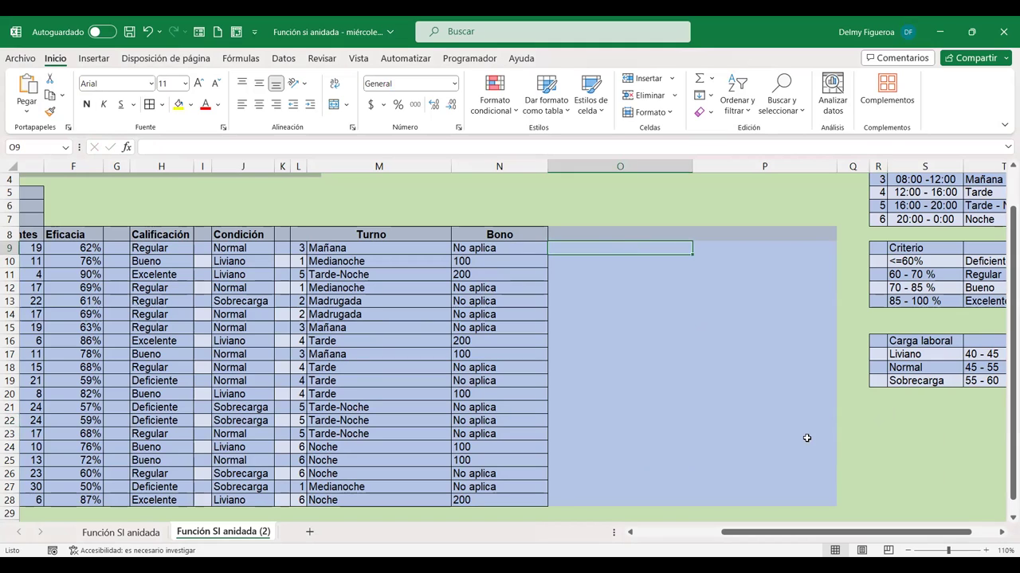
pyautogui.moveTo(807, 532); pyautogui.dragTo(784, 537)
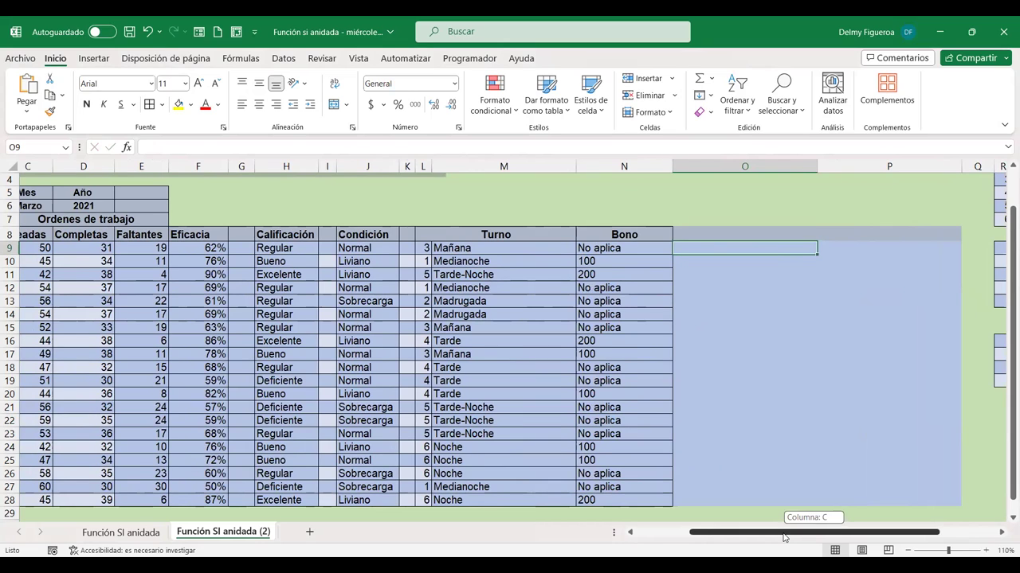
pyautogui.moveTo(785, 537); pyautogui.dragTo(785, 538)
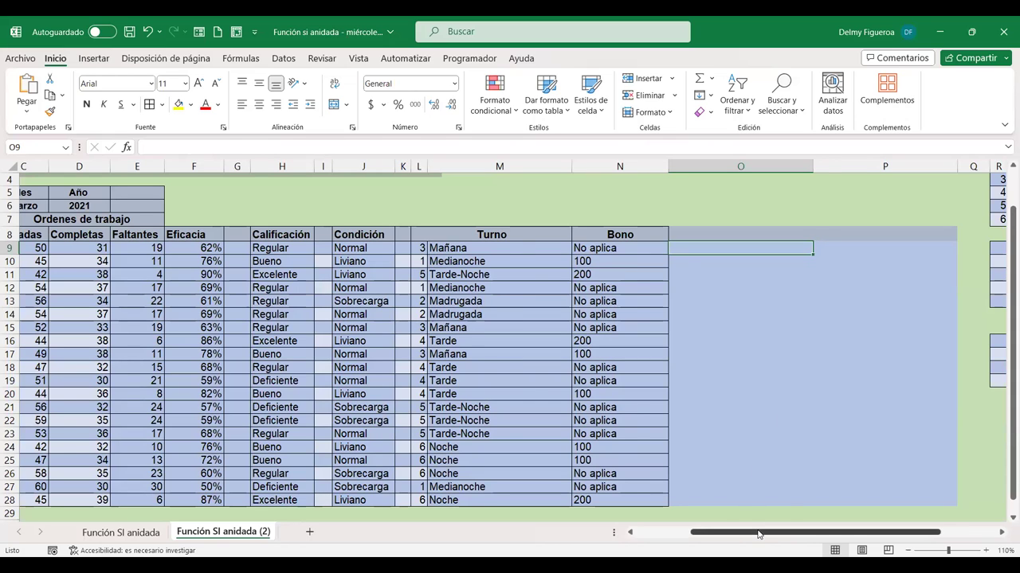
pyautogui.moveTo(759, 535); pyautogui.dragTo(732, 541)
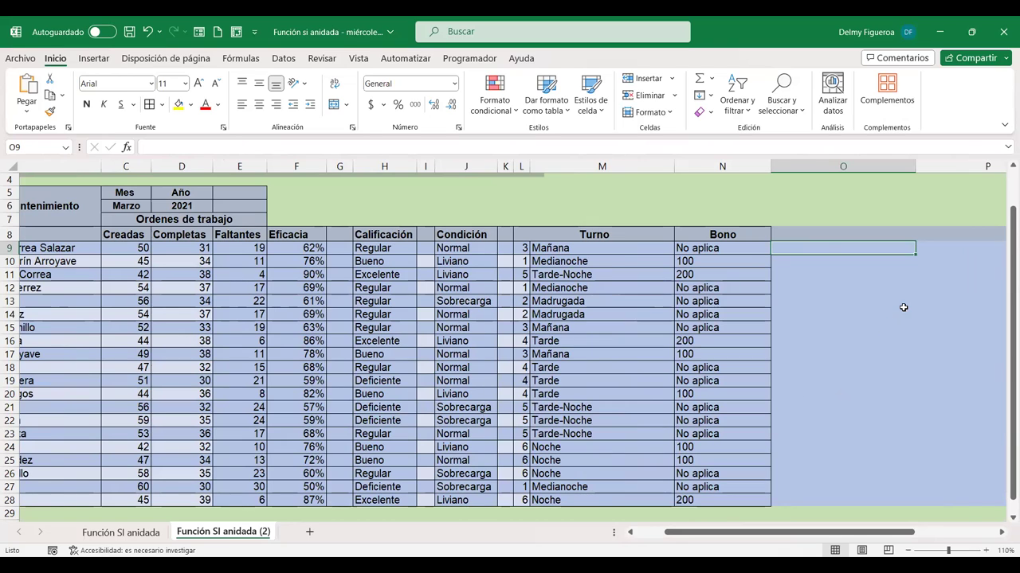
pyautogui.write('+')
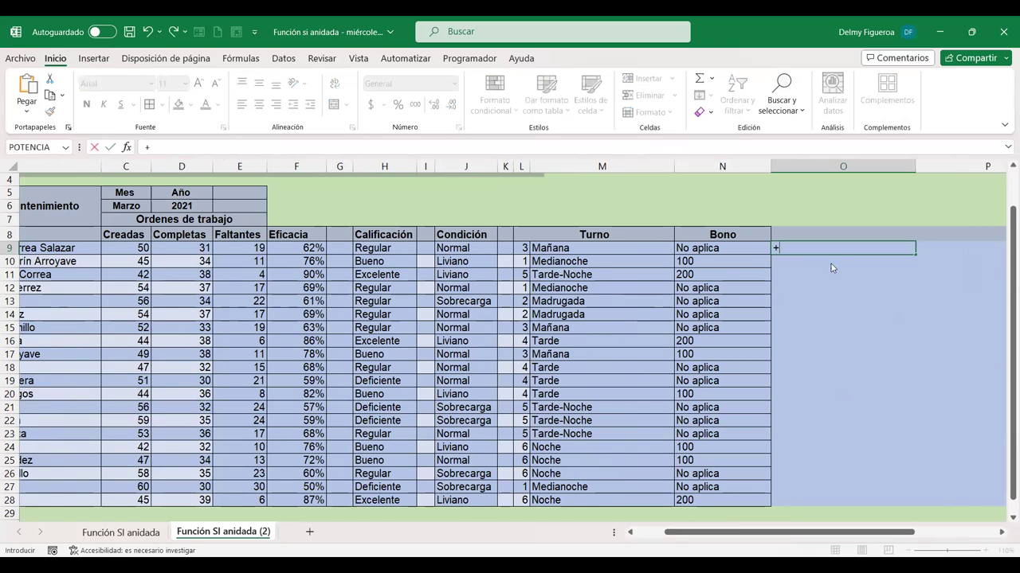
pyautogui.write('si')
pyautogui.doubleClick(821, 263)
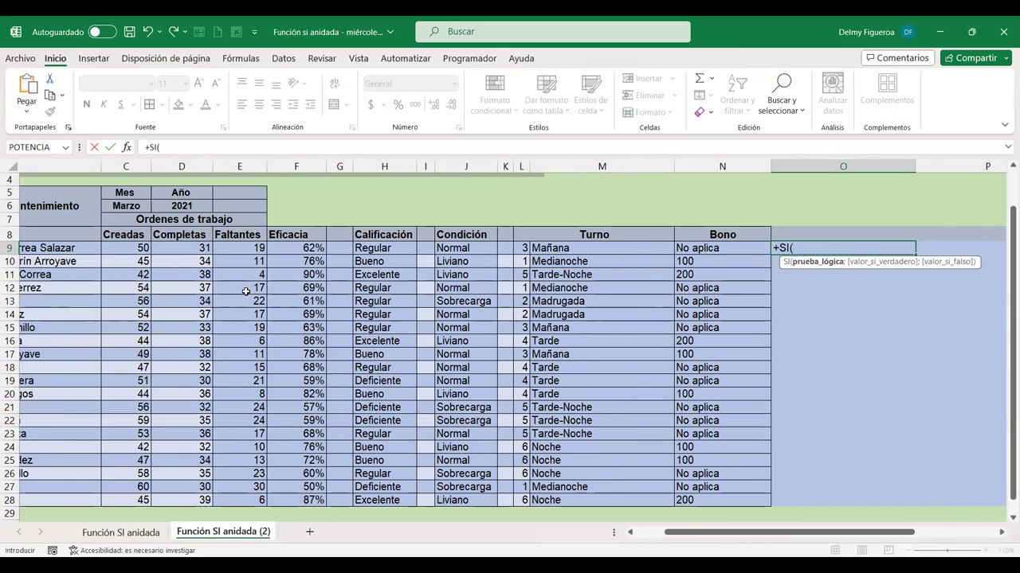
pyautogui.press('Escape')
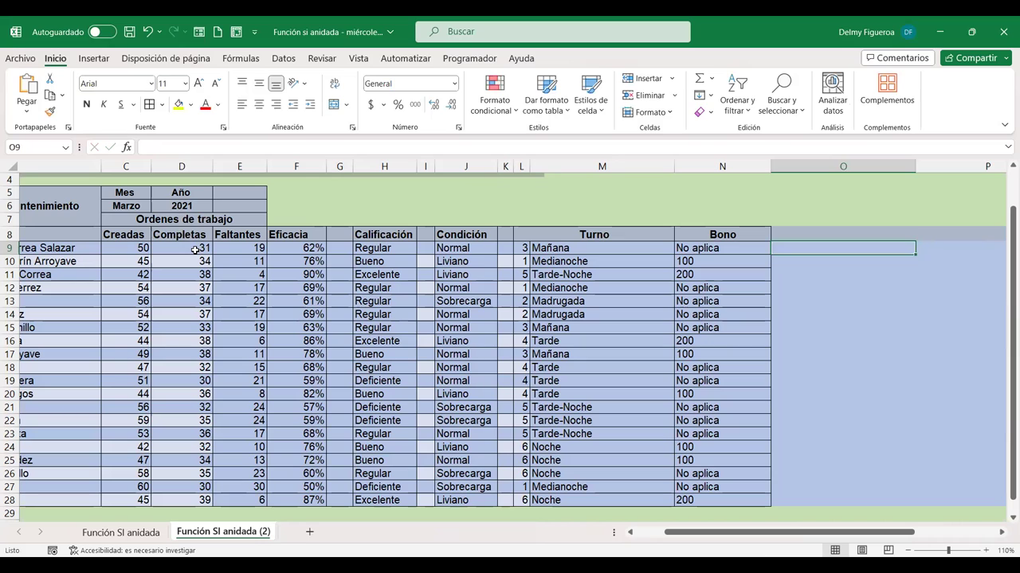
pyautogui.moveTo(181, 248); pyautogui.dragTo(249, 254)
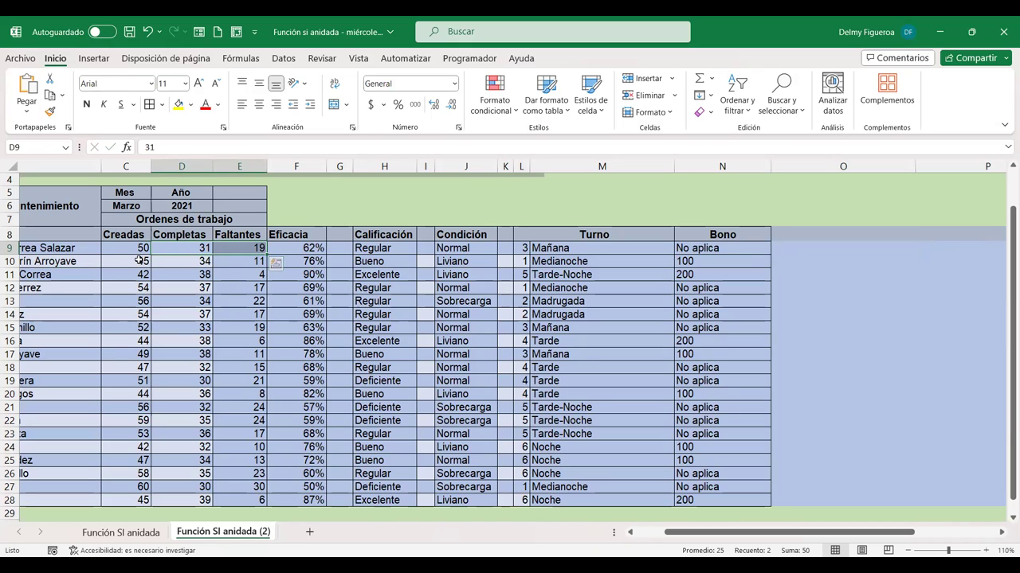
pyautogui.click(137, 260)
pyautogui.click(190, 247)
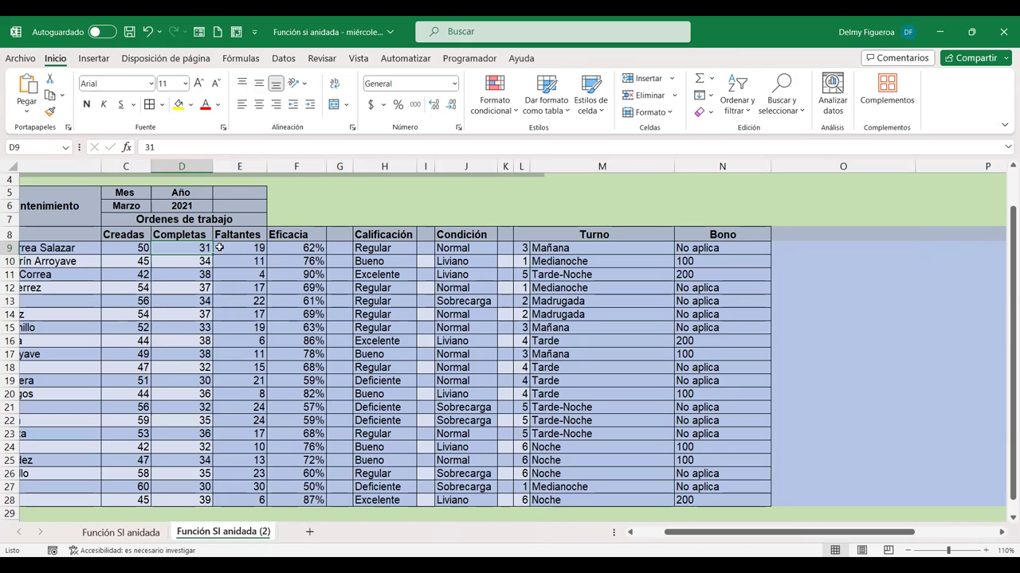
pyautogui.click(239, 245)
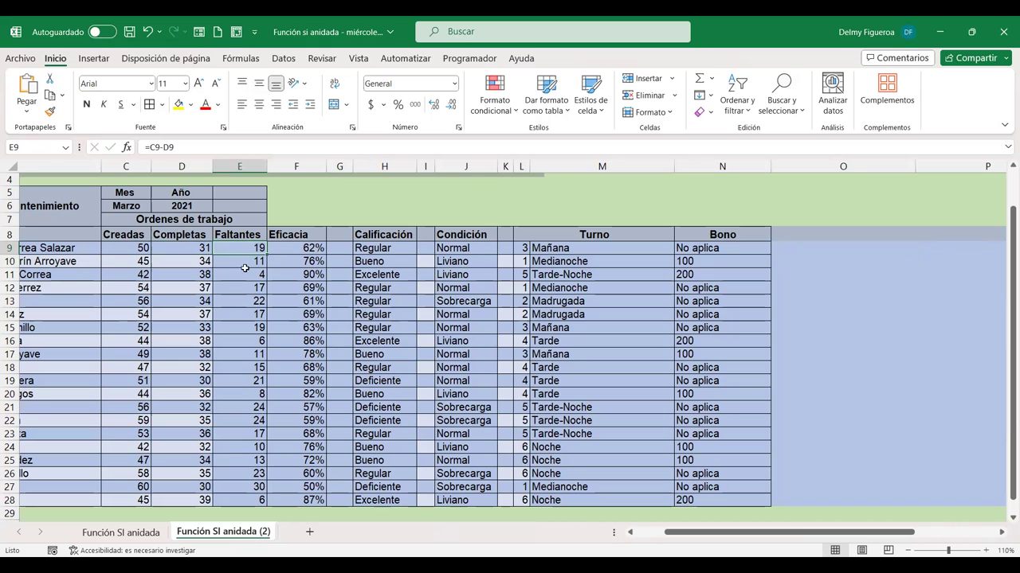
pyautogui.click(195, 261)
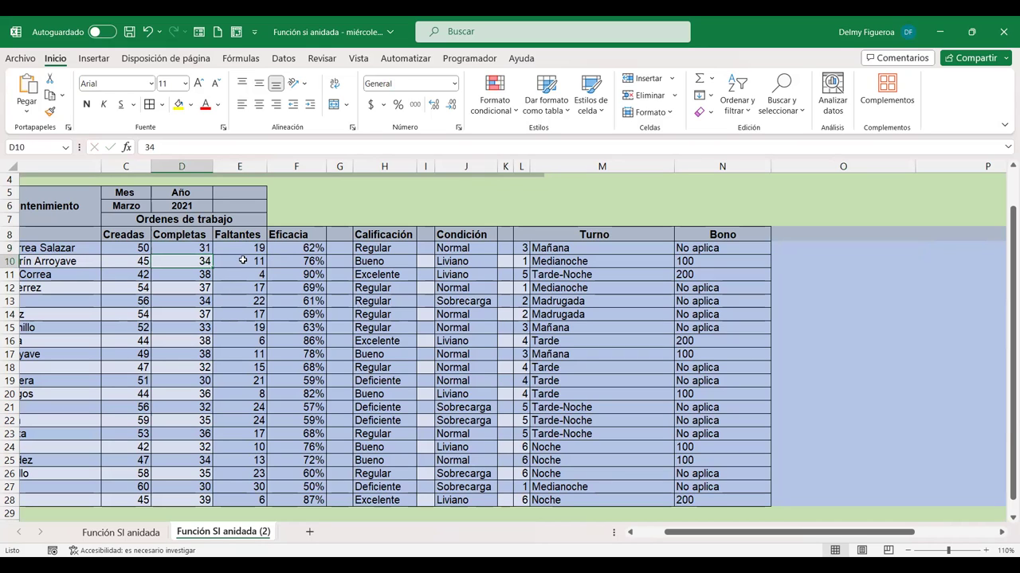
pyautogui.click(247, 263)
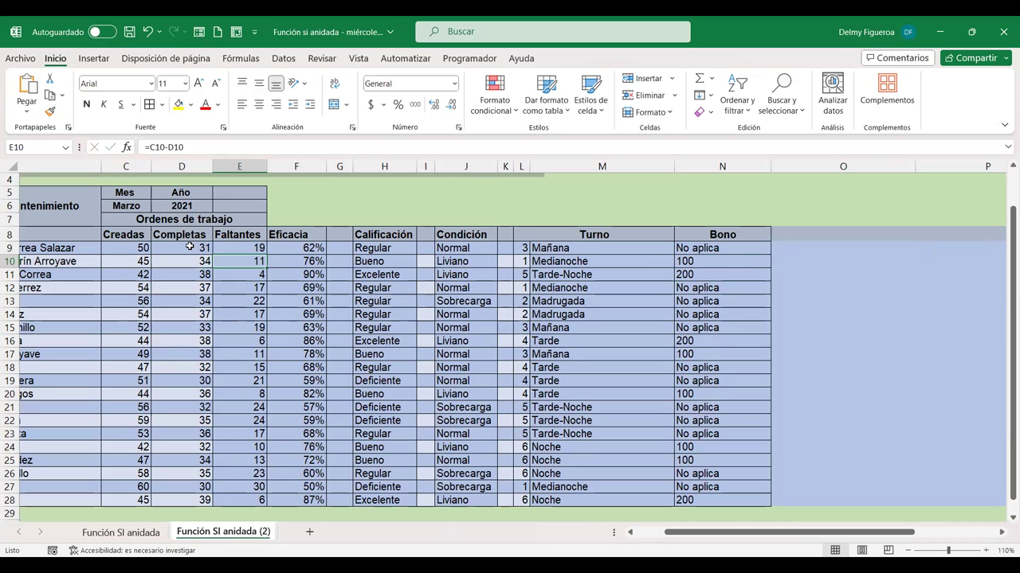
pyautogui.click(188, 248)
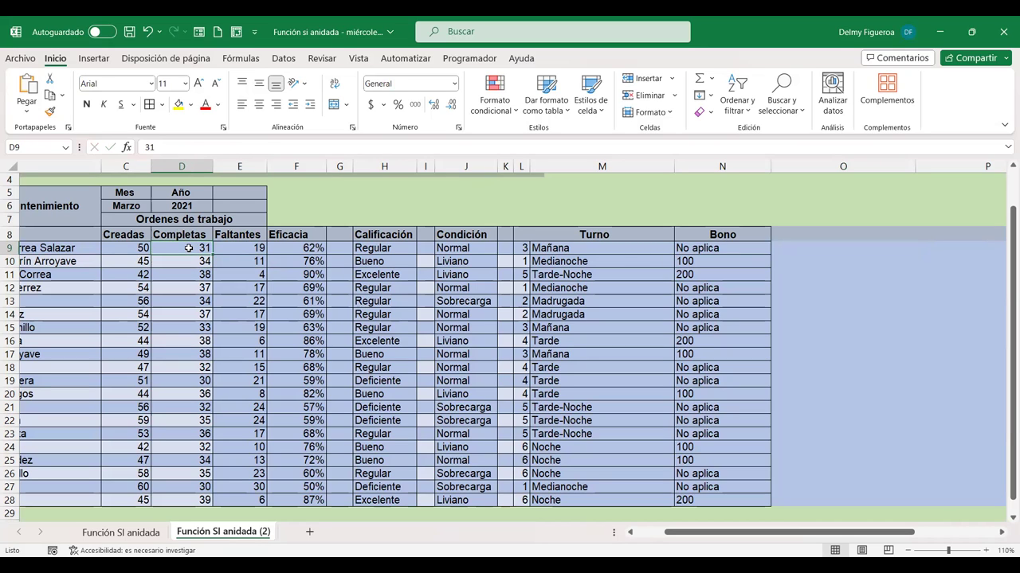
pyautogui.click(191, 262)
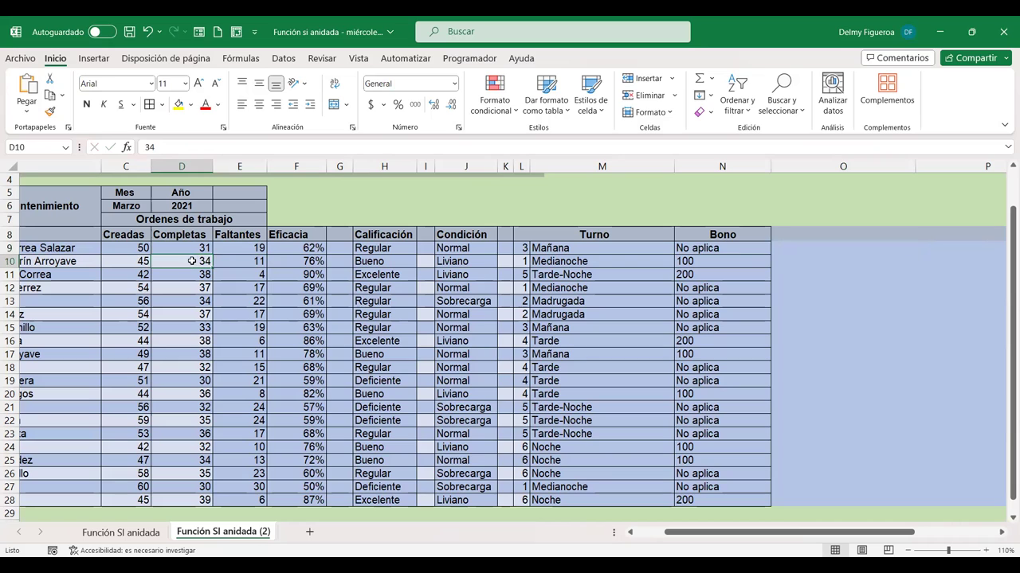
pyautogui.click(245, 263)
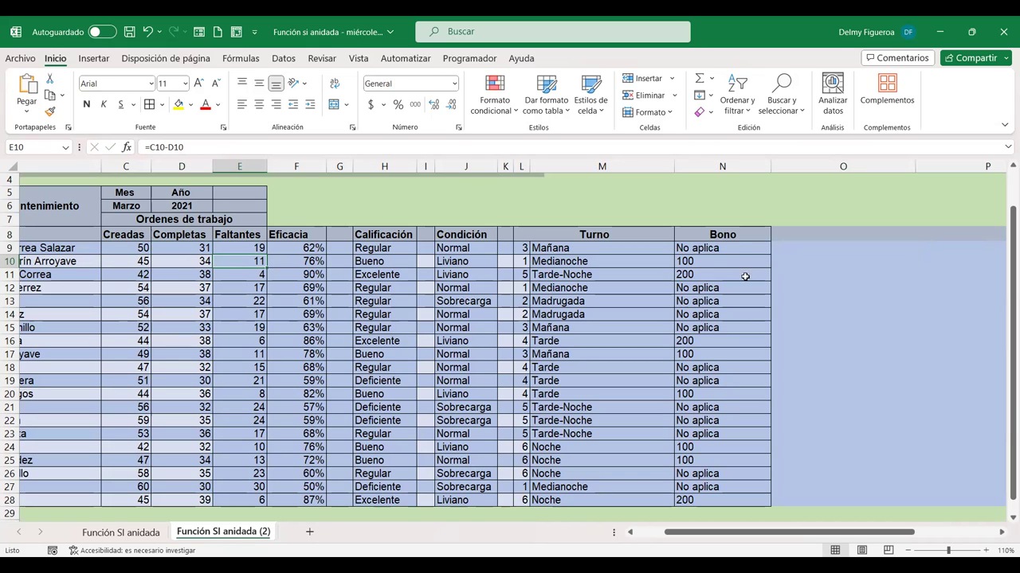
pyautogui.click(826, 263)
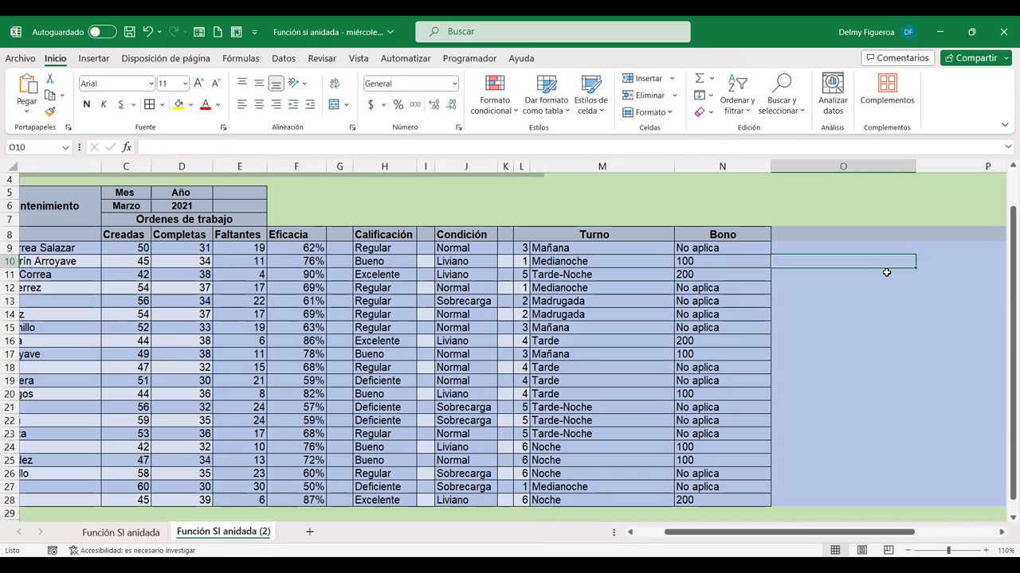
# Enter the formula =5/0 in cell O10 so it returns #¡DIV/0!
pyautogui.write('+')
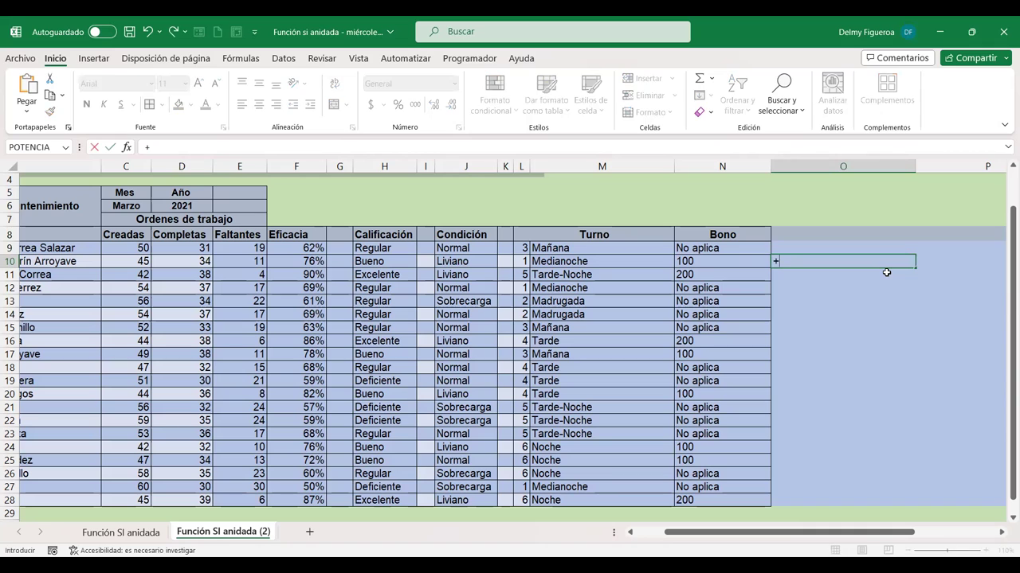
pyautogui.write('5')
pyautogui.write('0')
pyautogui.press('Return')
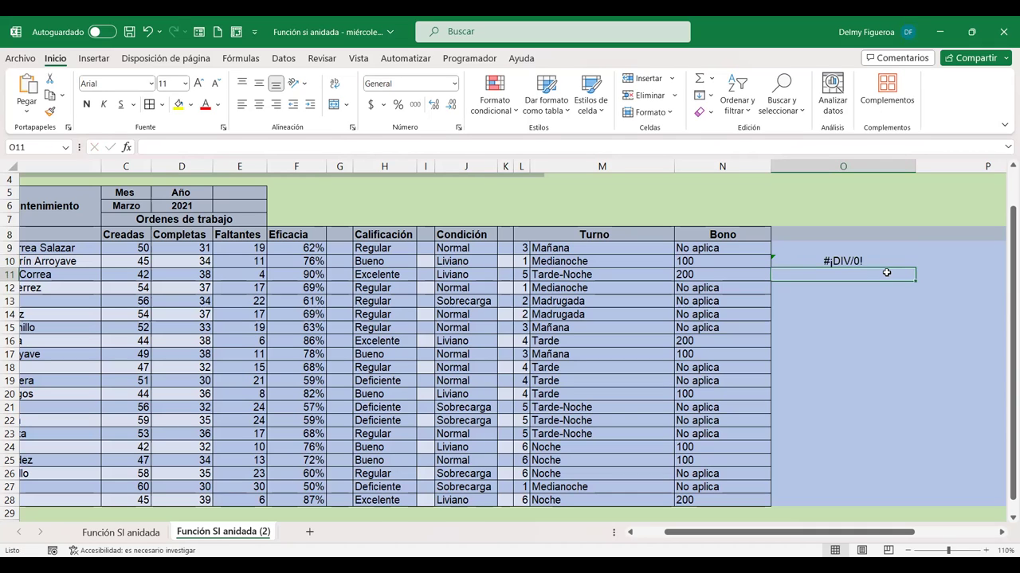
pyautogui.press('Up')
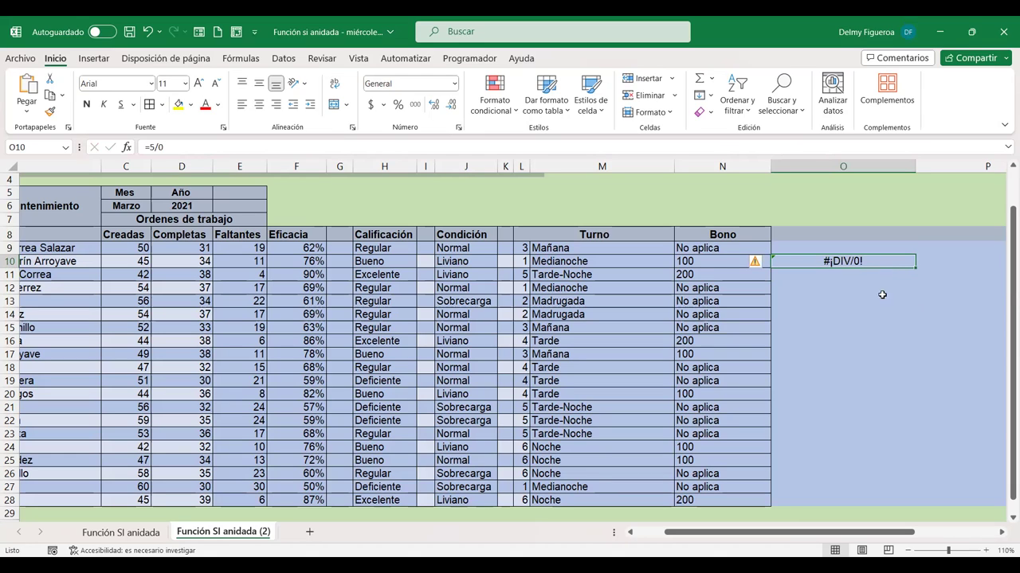
# Review the =5/0 formula in O10 and confirm it unchanged, keeping the #¡DIV/0! result
pyautogui.doubleClick(838, 261)
pyautogui.press('Return')
pyautogui.doubleClick(860, 260)
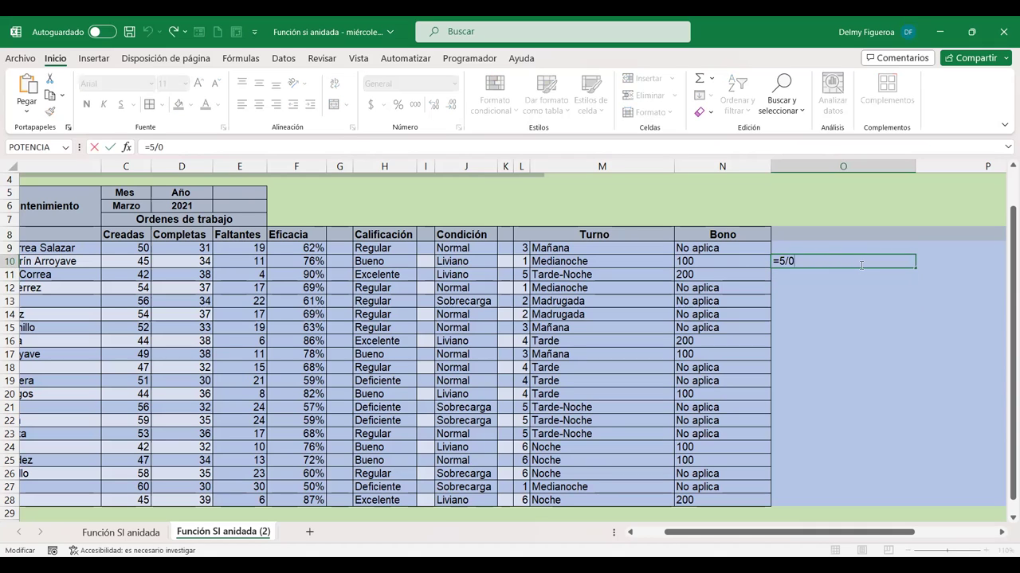
pyautogui.press('Return')
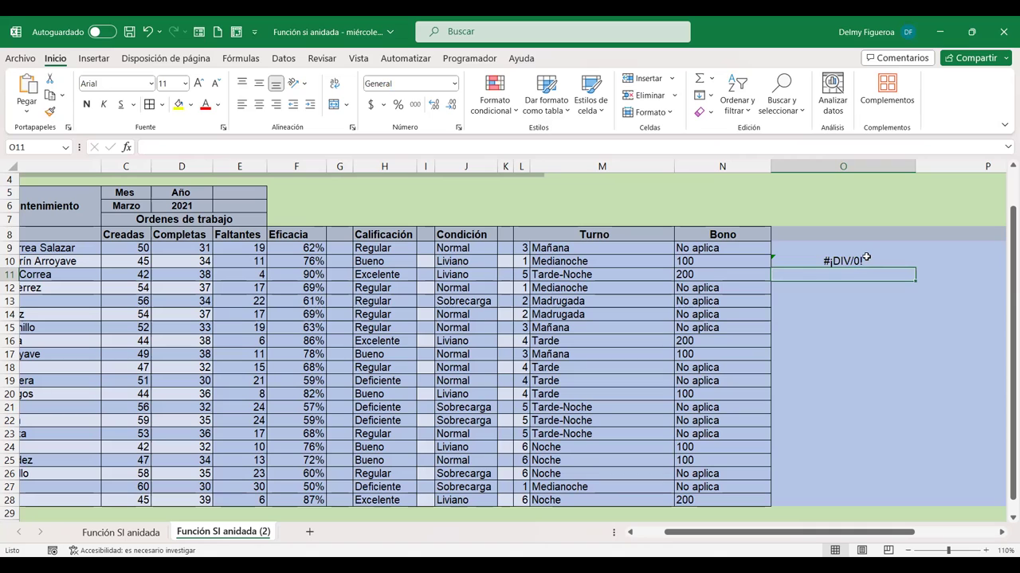
pyautogui.click(866, 260)
pyautogui.doubleClick(807, 260)
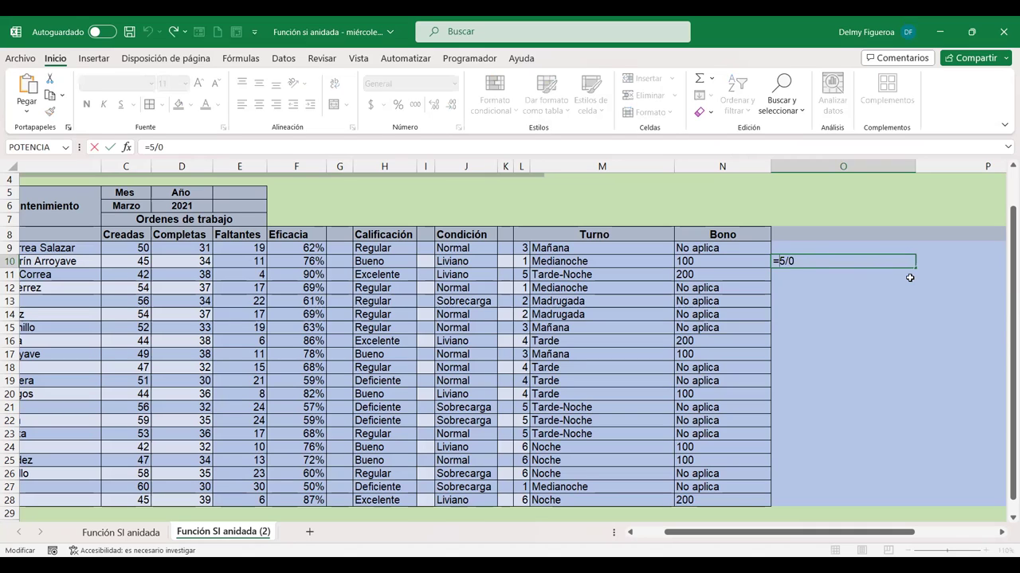
pyautogui.hotkey('ctrl', 'Return')
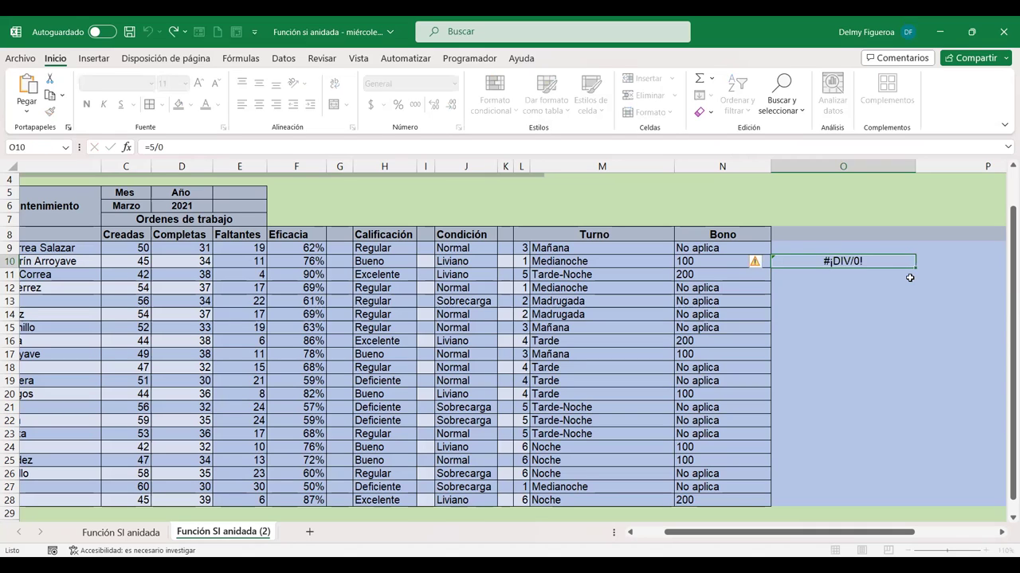
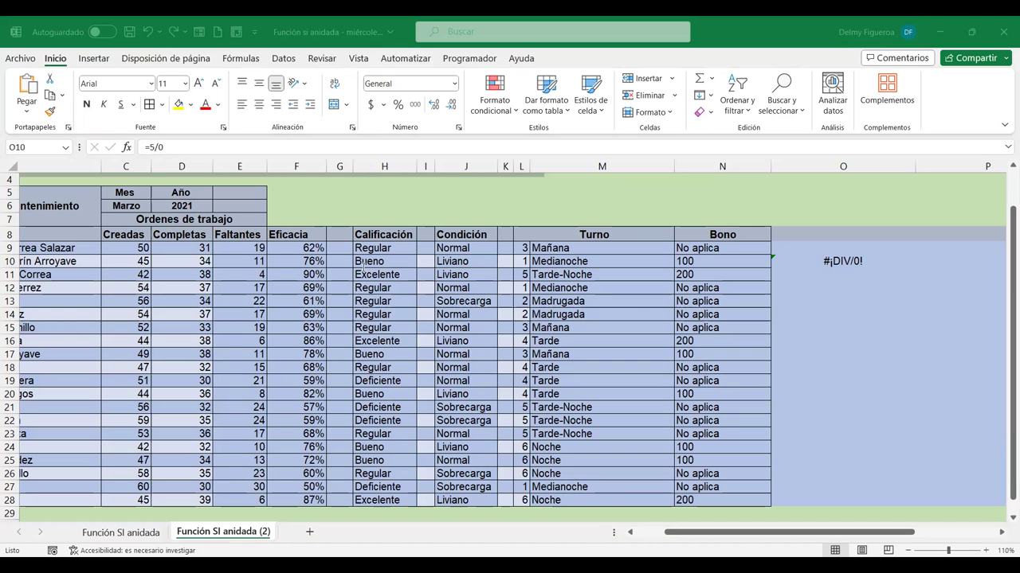
# Auto-fit column O to its content and make column P narrower
pyautogui.click(830, 280)
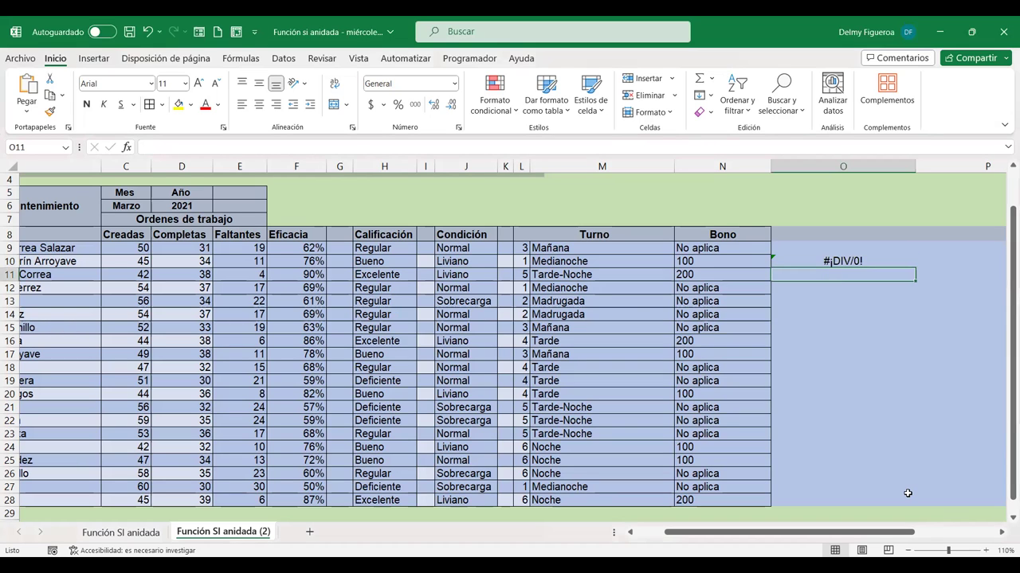
pyautogui.moveTo(907, 494); pyautogui.dragTo(867, 460)
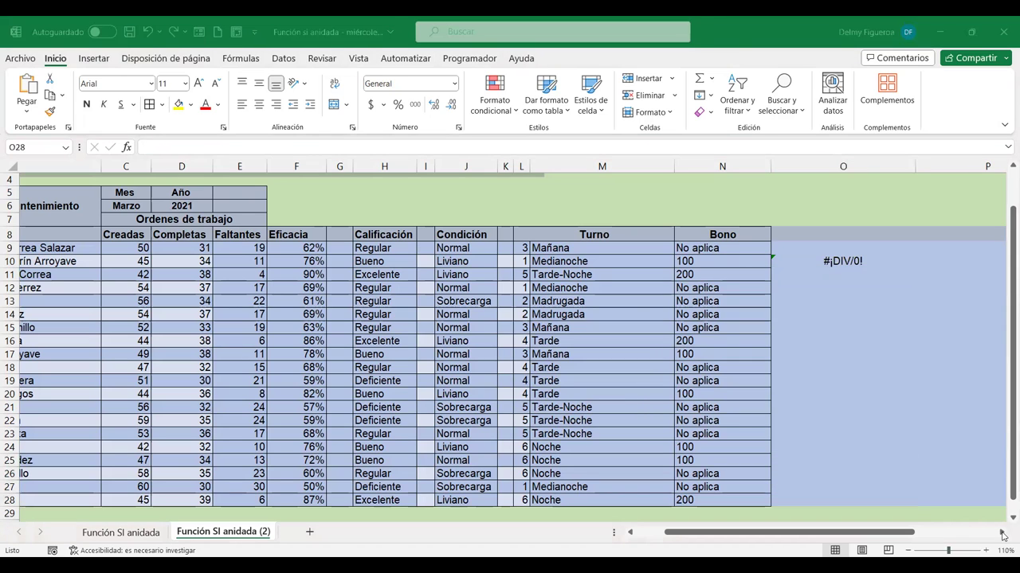
pyautogui.hscroll(1, 842, 302)
pyautogui.moveTo(844, 274); pyautogui.dragTo(844, 263)
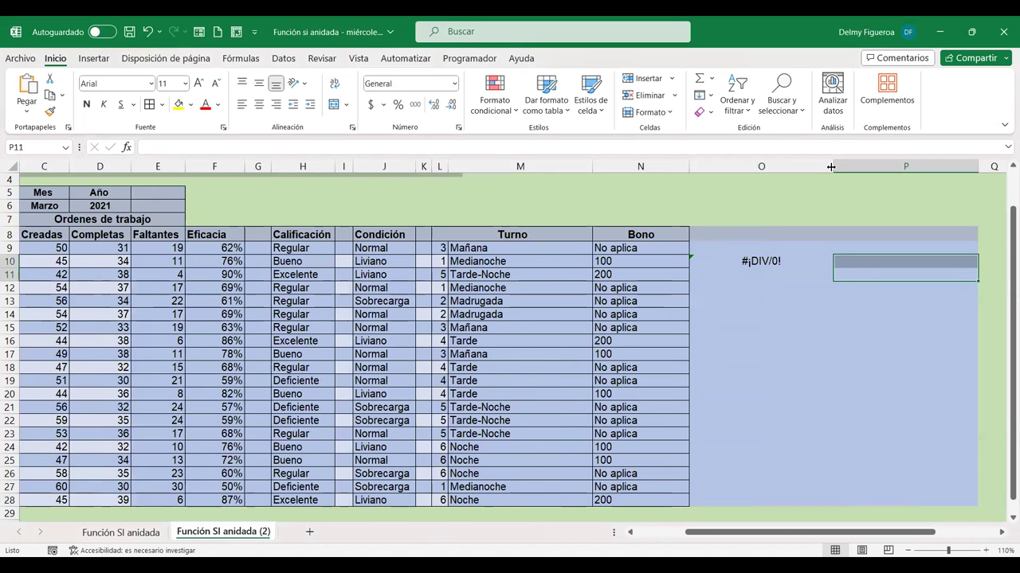
pyautogui.doubleClick(831, 166)
pyautogui.moveTo(877, 166); pyautogui.dragTo(811, 171)
# Enter 20 and 12 in O11:P11, and 12 and 0 in O12:P12
pyautogui.press('Left')
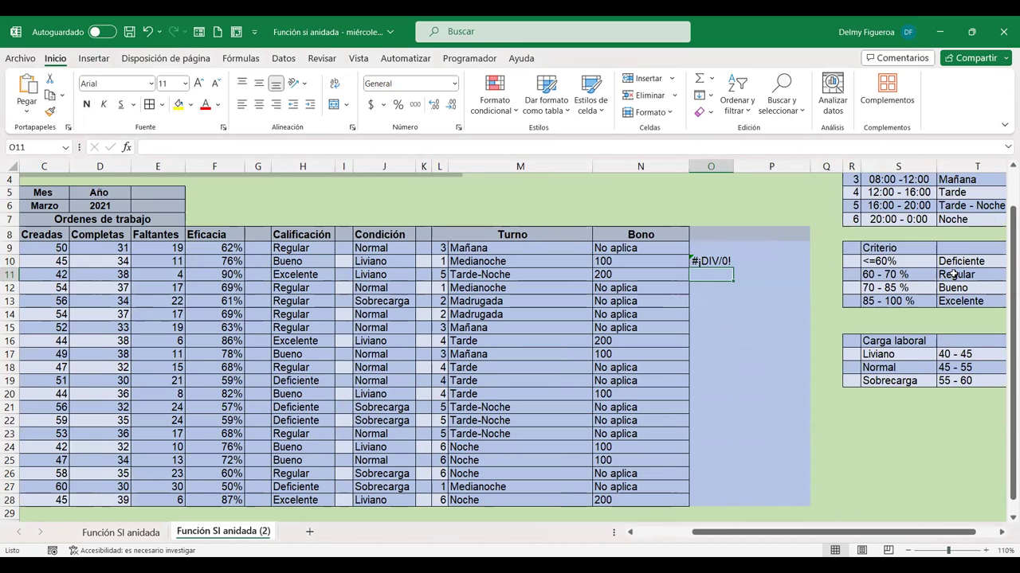
pyautogui.write('20')
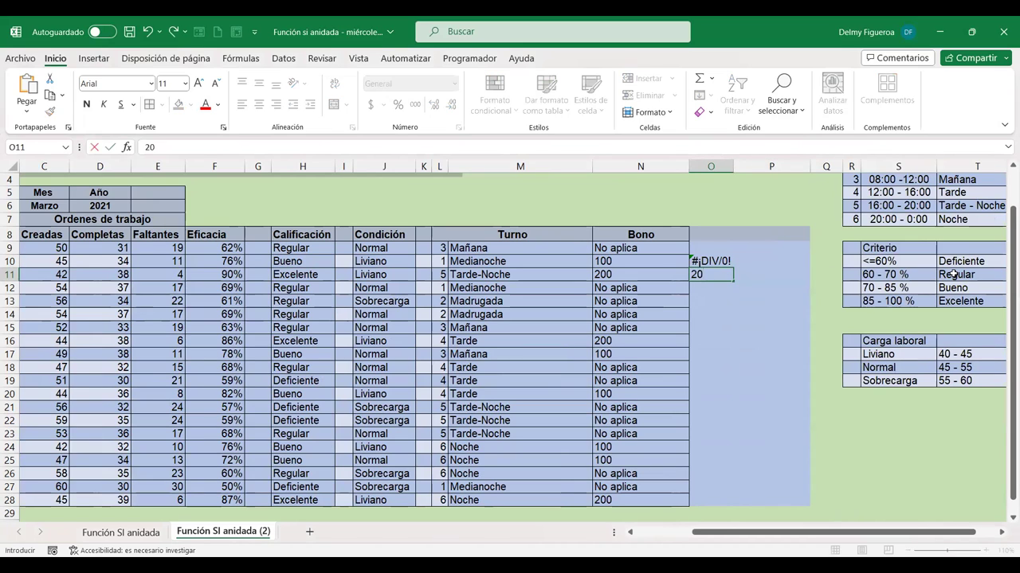
pyautogui.press('Tab')
pyautogui.write('12')
pyautogui.press('Return')
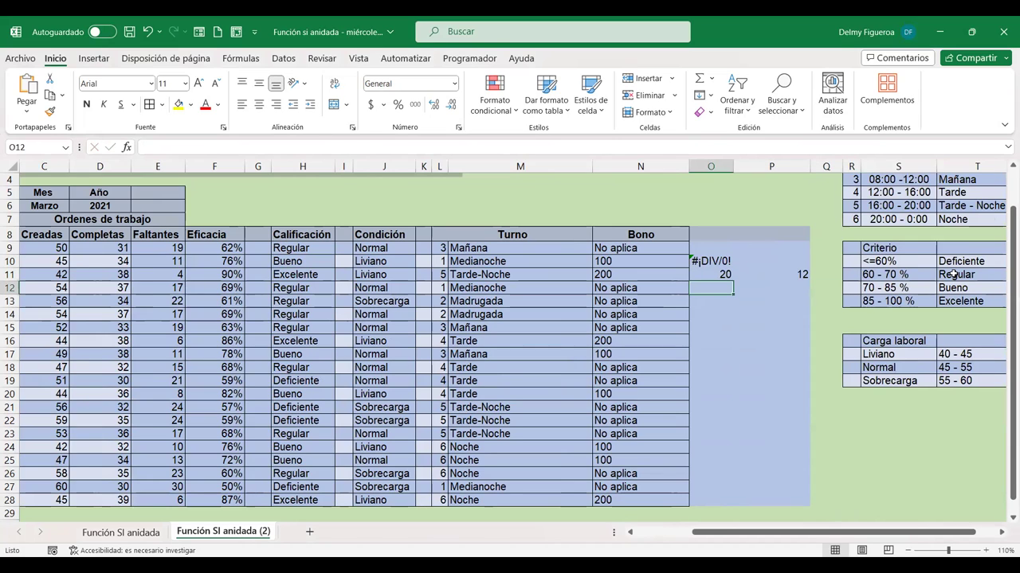
pyautogui.write('12')
pyautogui.press('Tab')
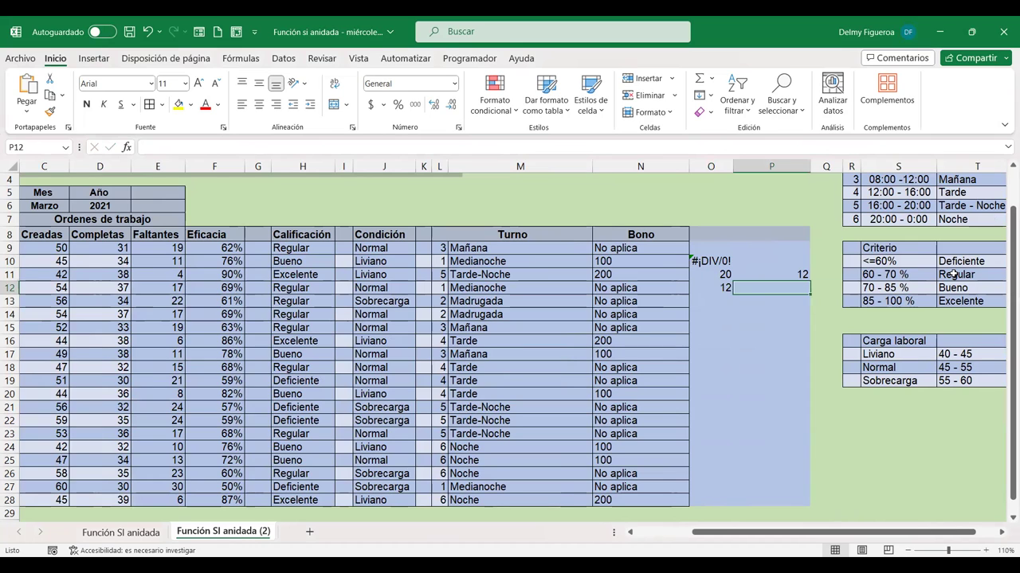
pyautogui.write('0')
pyautogui.press('Return')
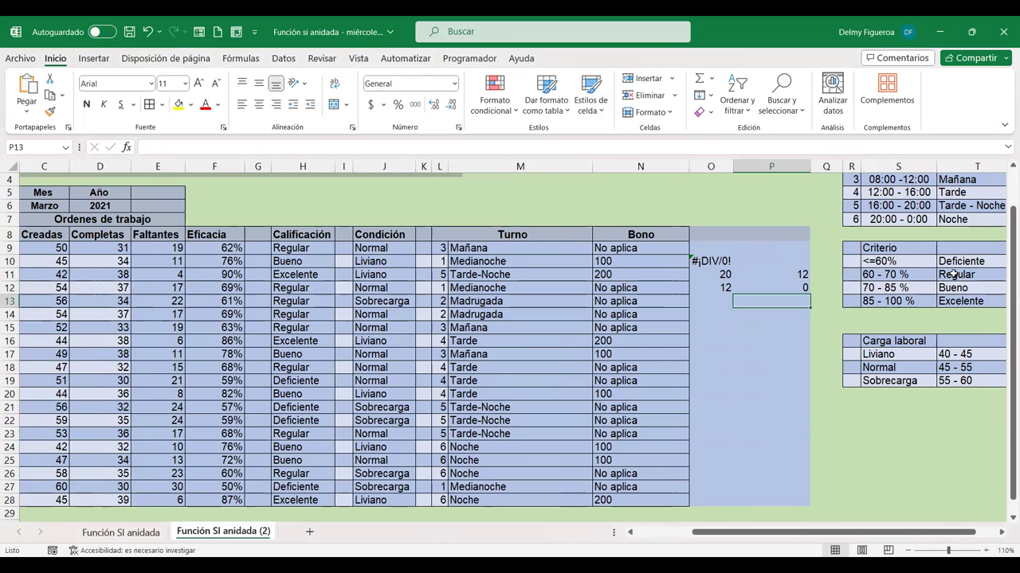
pyautogui.press('Up')
pyautogui.press('Up')
pyautogui.press('Left')
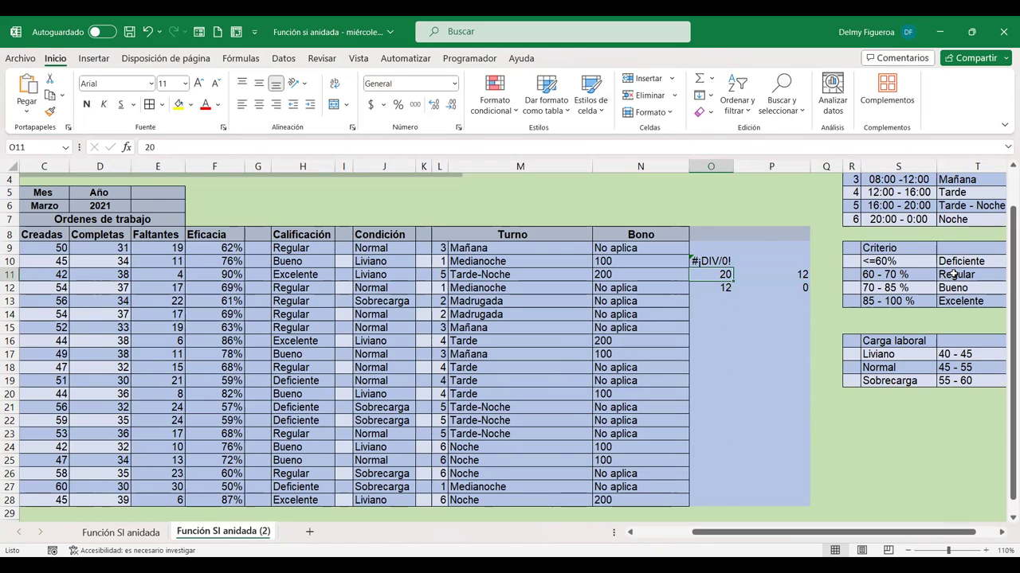
pyautogui.press('Up')
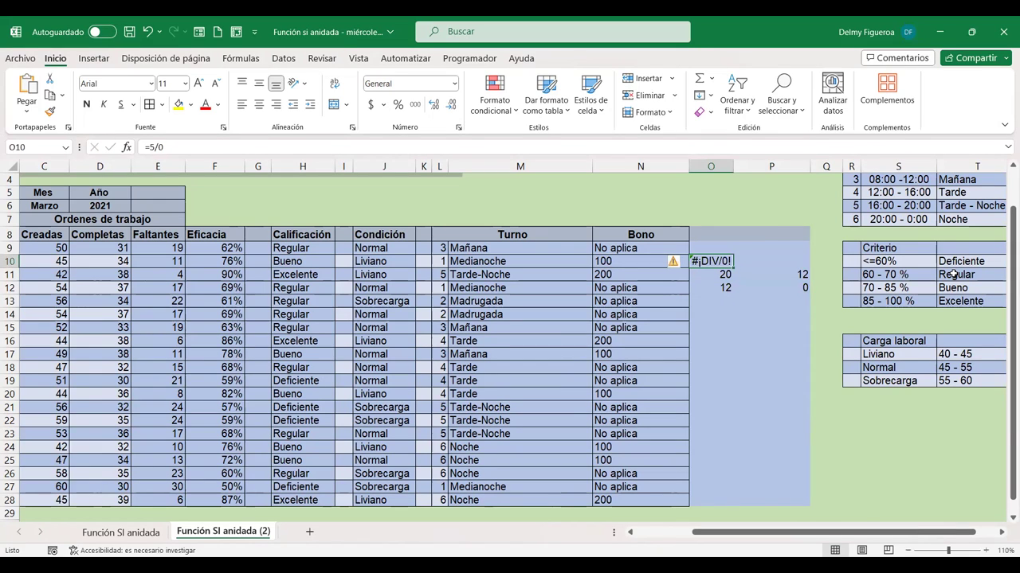
# Replace O10's =5/0 formula with +O12/P12, referencing the test cells
pyautogui.press('F2')
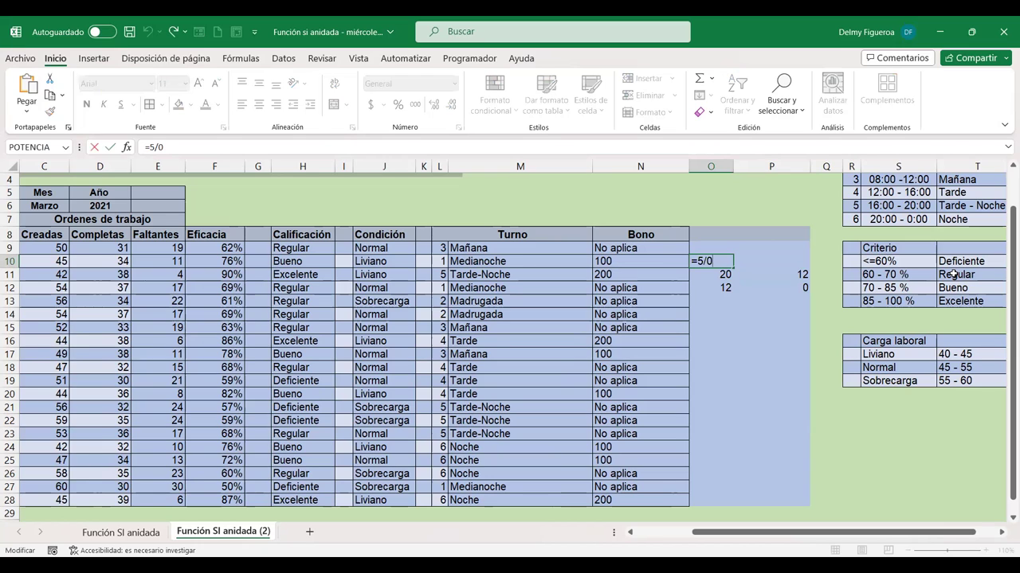
pyautogui.press('Escape')
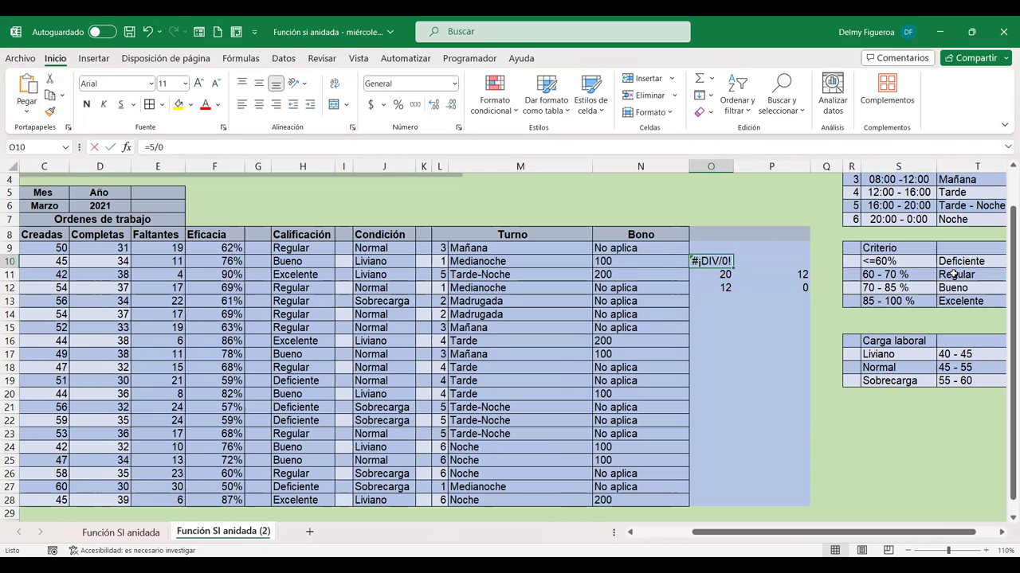
pyautogui.write('+')
pyautogui.click(707, 288)
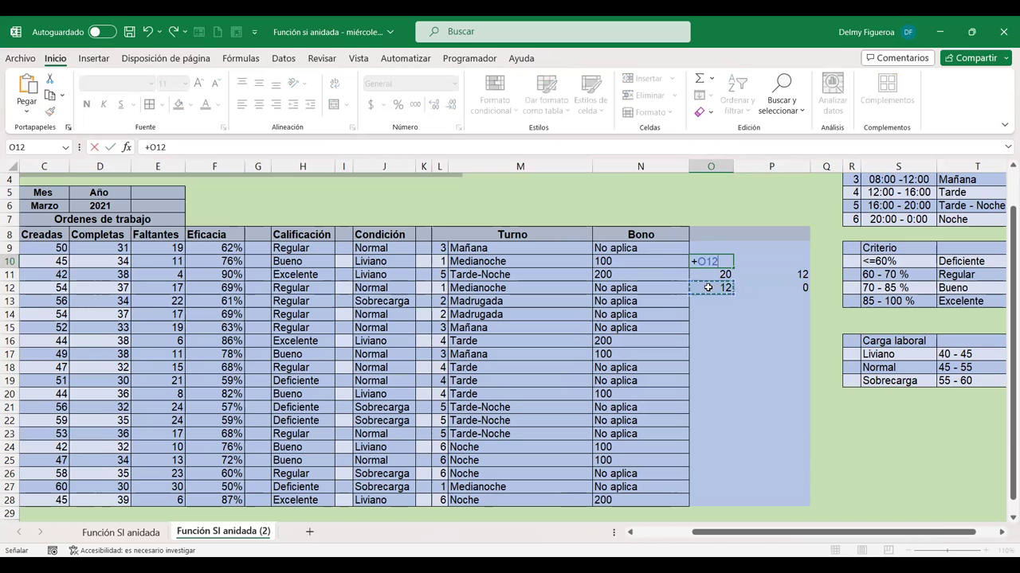
pyautogui.write('/')
pyautogui.click(784, 285)
pyautogui.press('Return')
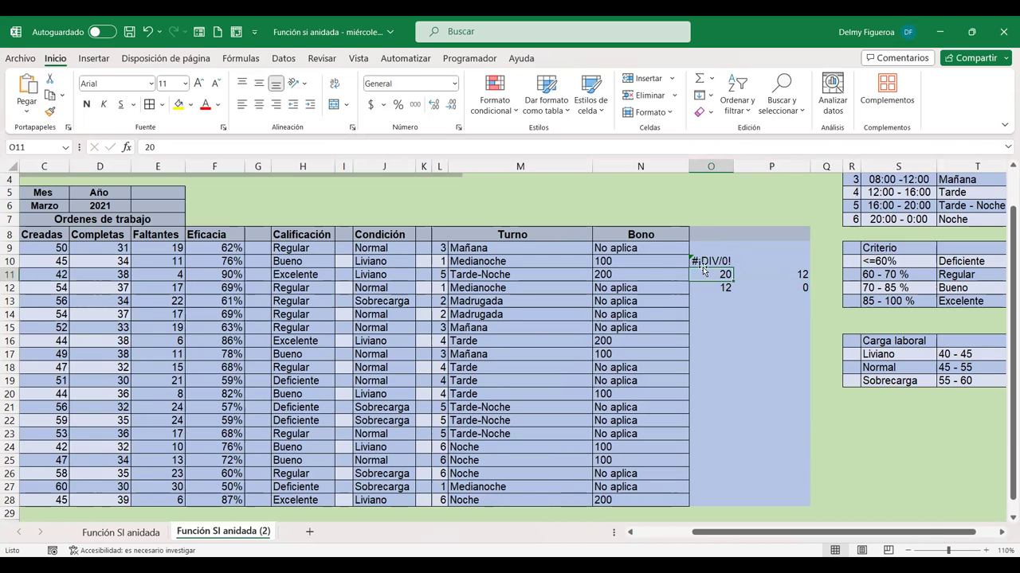
# Remove the leading plus sign from O10's formula so it reads =O12/P12
pyautogui.click(710, 261)
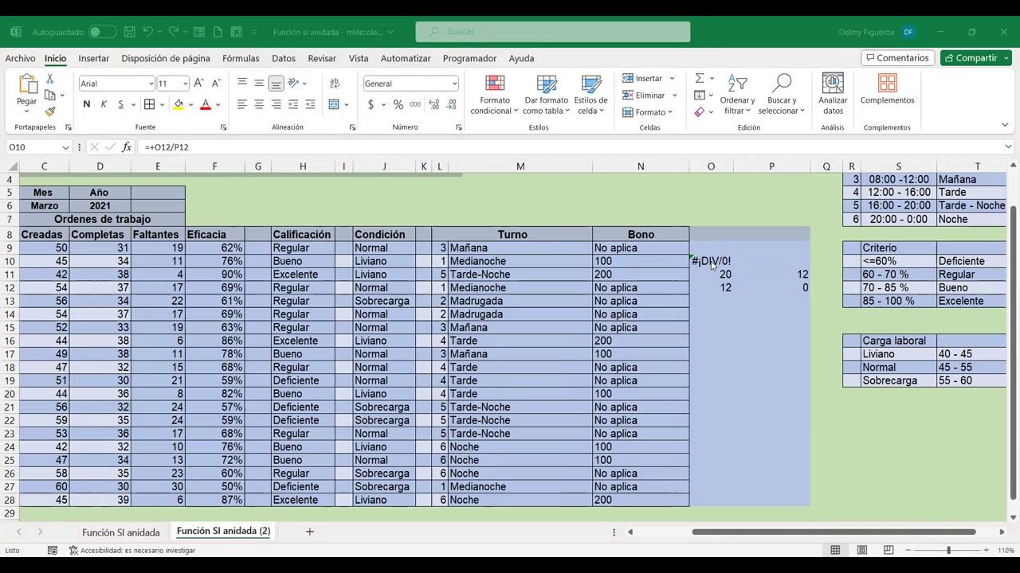
pyautogui.doubleClick(711, 265)
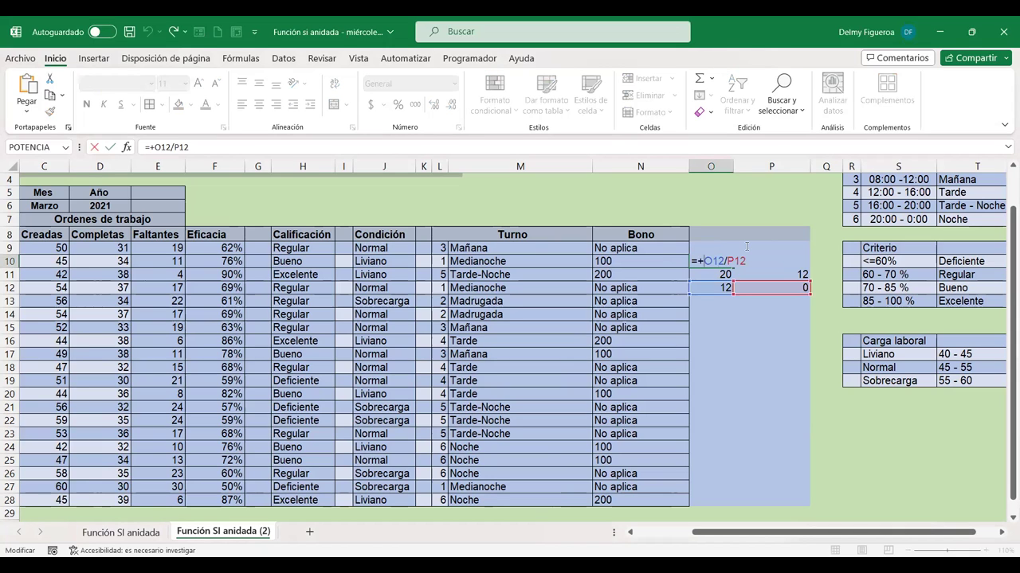
pyautogui.press('BackSpace')
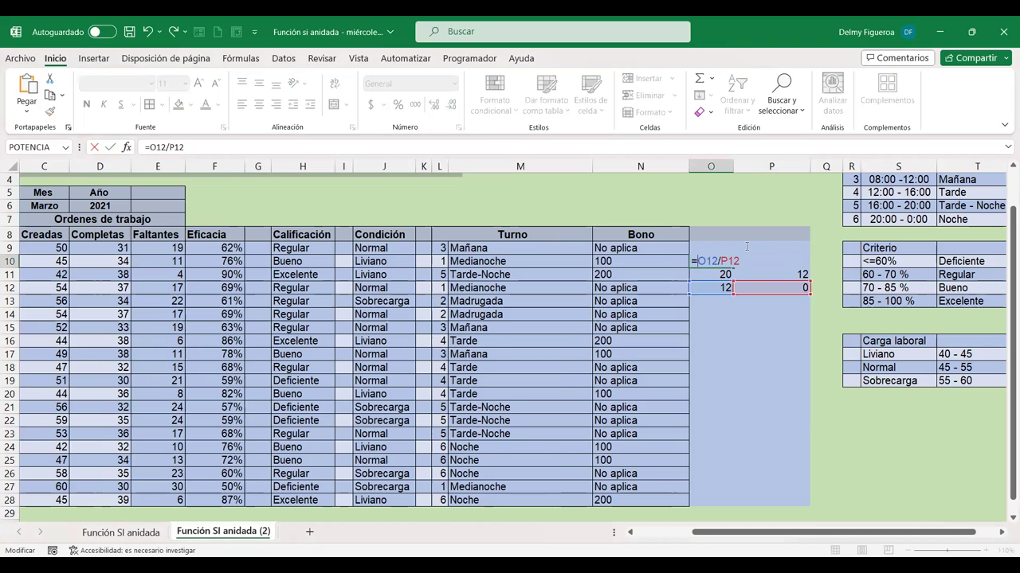
# Wrap O12/P12 in SI.ERROR with the message "Introduzca un valor correcto"
pyautogui.write('si')
pyautogui.doubleClick(724, 298)
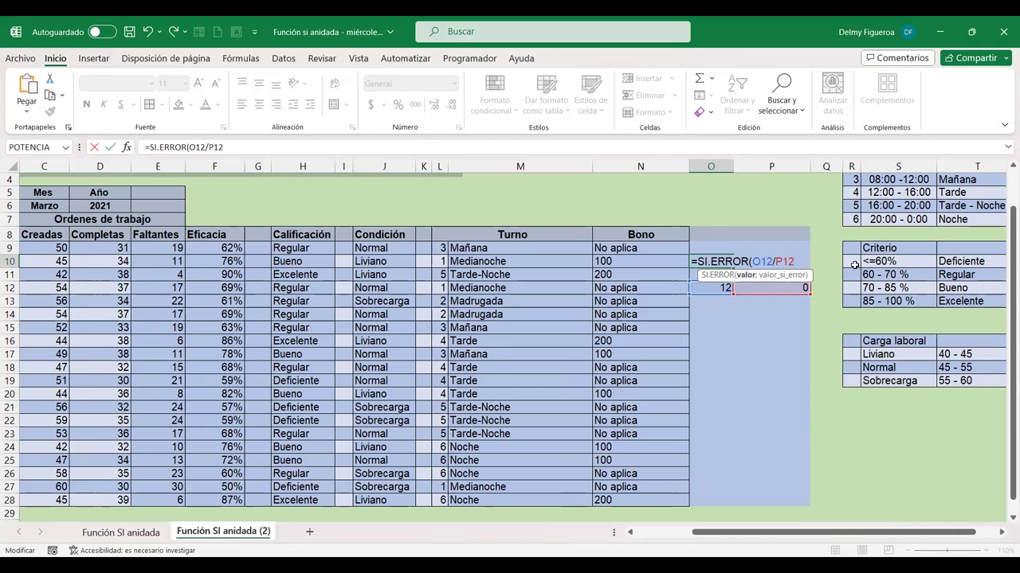
pyautogui.write(';')
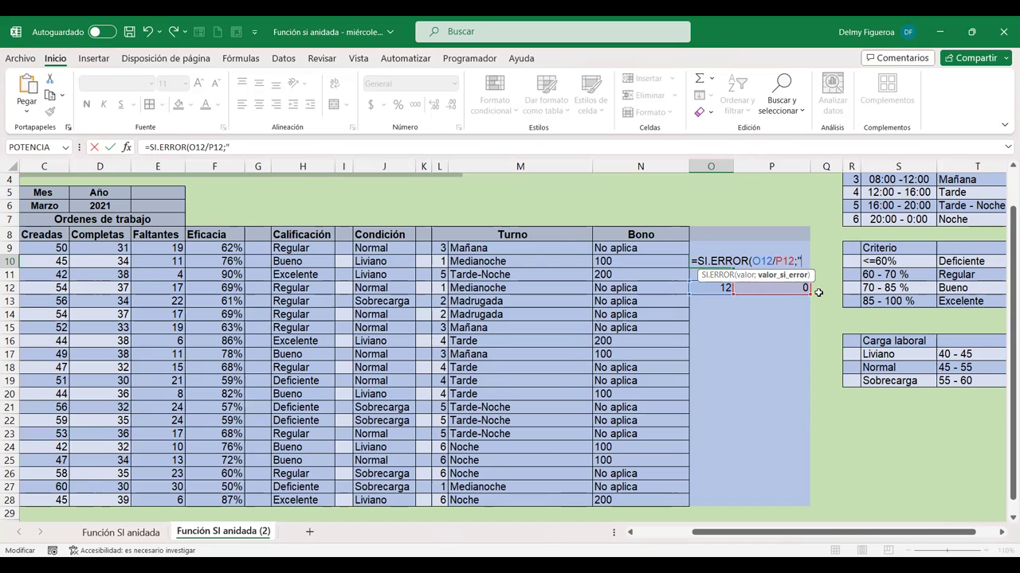
pyautogui.write('INtroduzca')
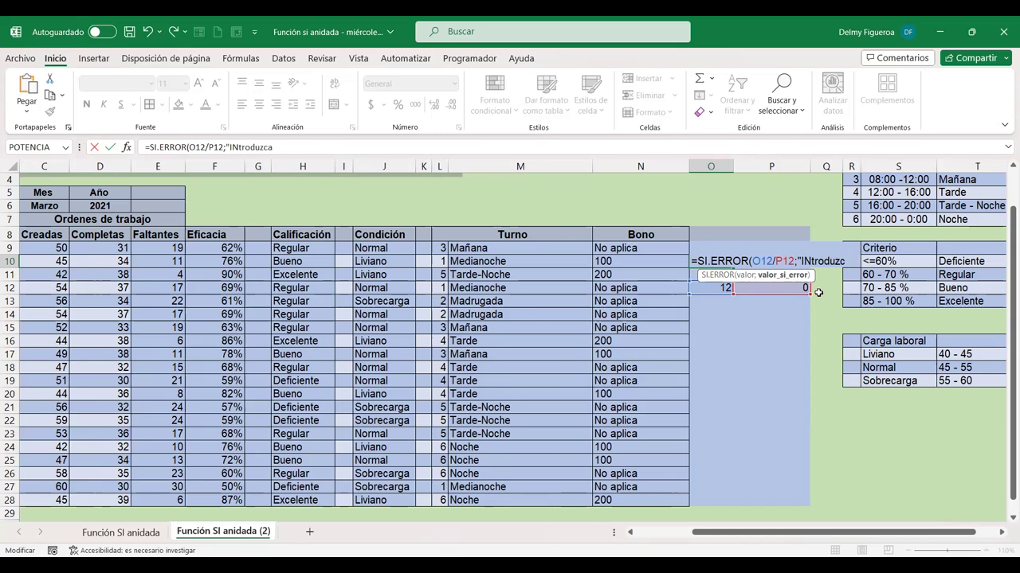
pyautogui.write(' un valor correcto')
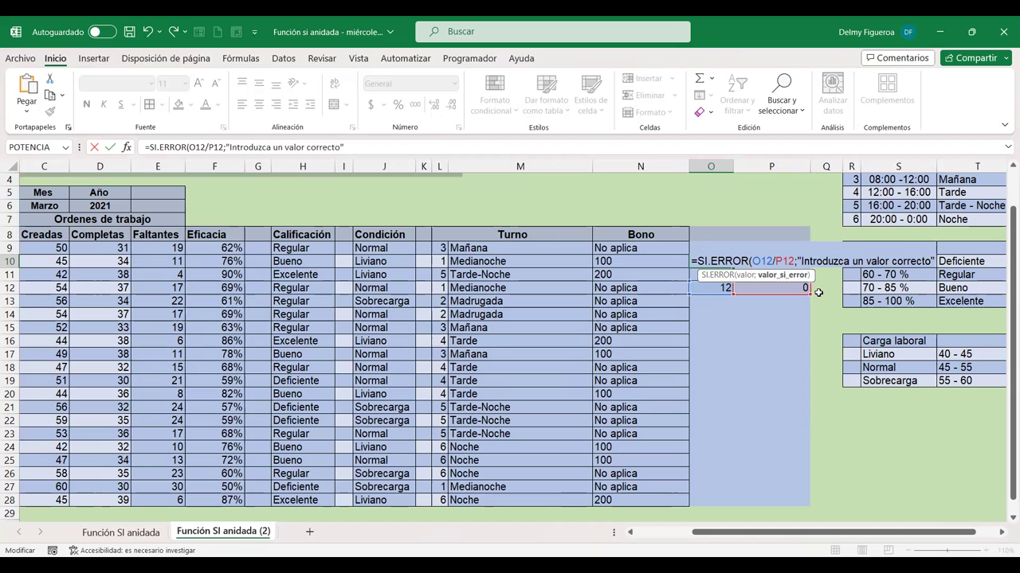
pyautogui.write(')')
pyautogui.press('Return')
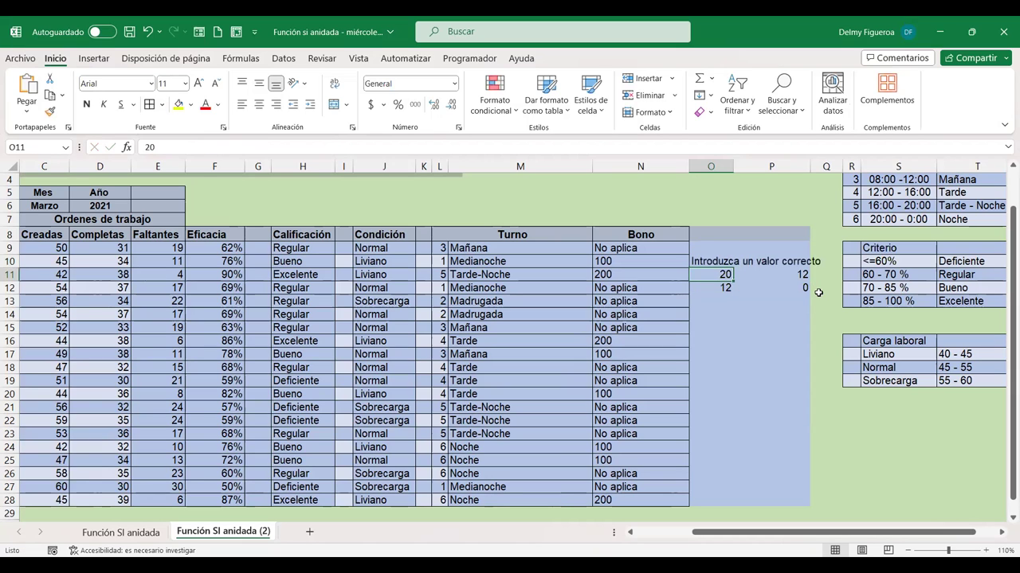
# Delete the message text from O10's SI.ERROR formula, leaving =SI.ERROR(O12/P12;"")
pyautogui.press('Up')
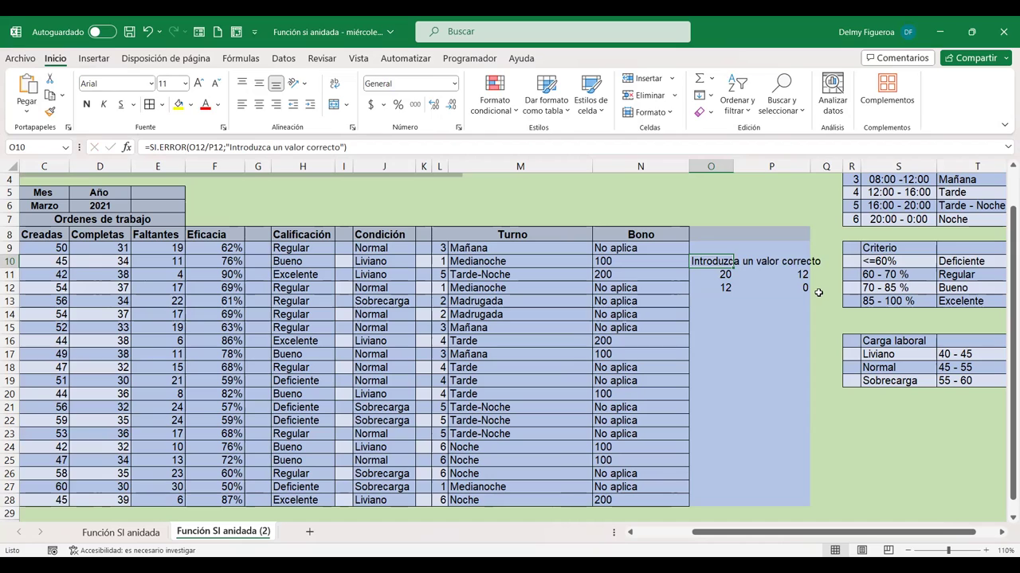
pyautogui.press('F2')
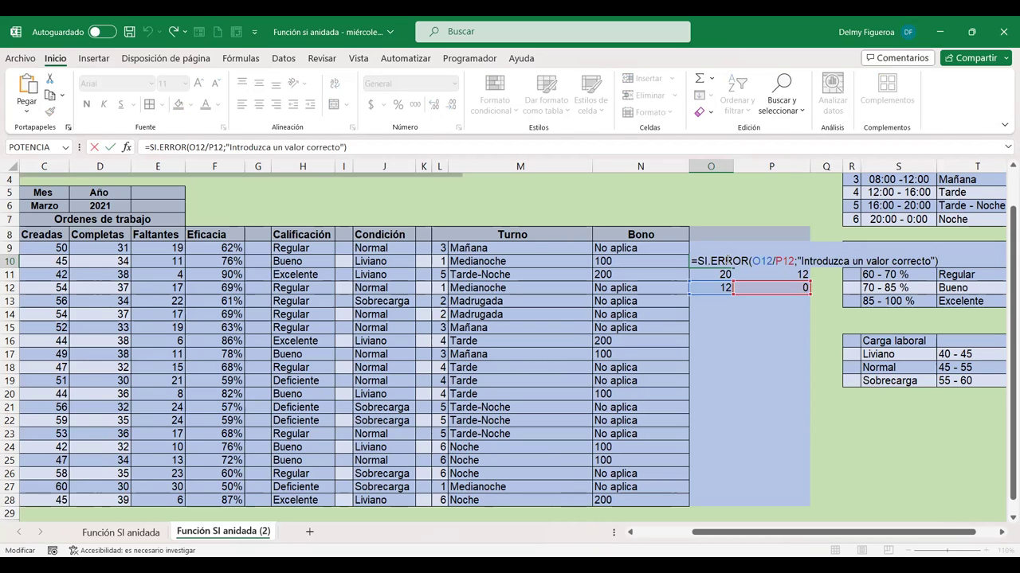
pyautogui.click(726, 261)
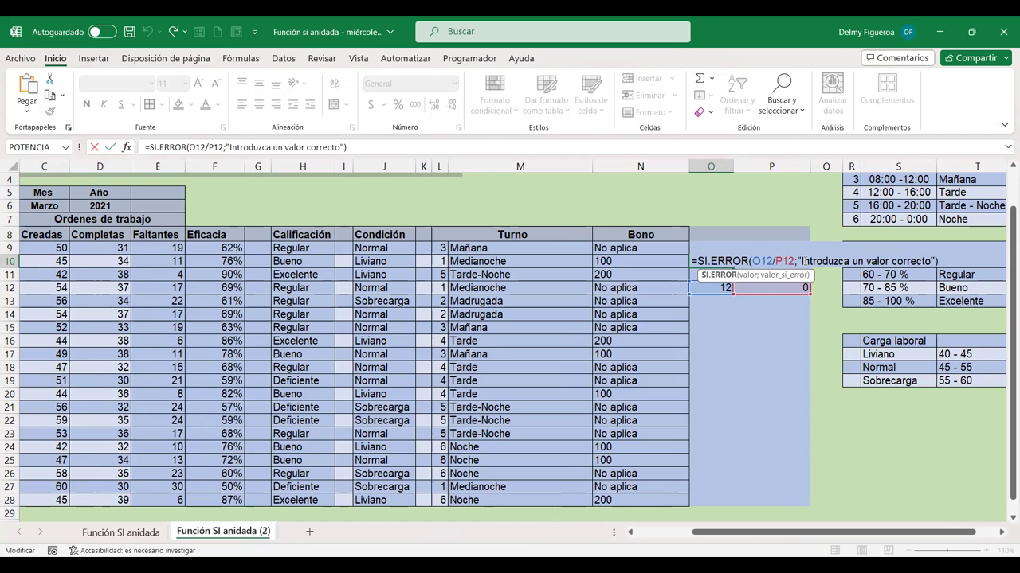
pyautogui.moveTo(801, 262); pyautogui.dragTo(932, 261)
pyautogui.press('Delete')
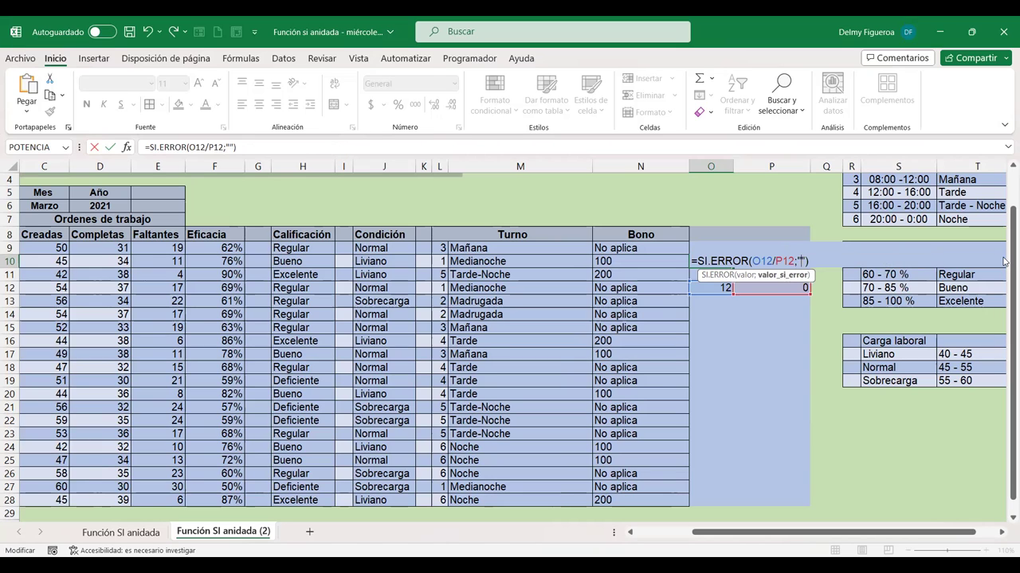
pyautogui.press('Return')
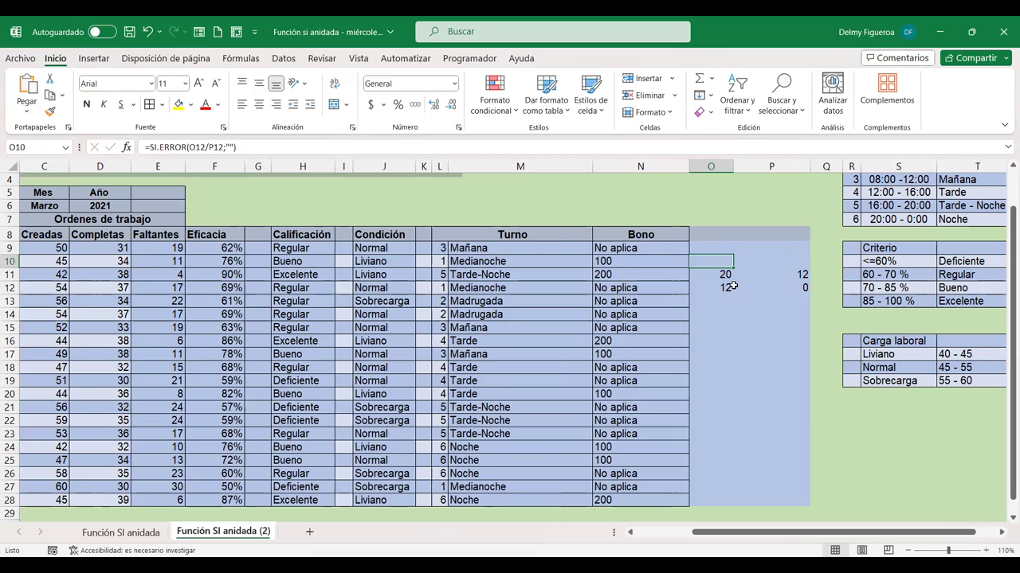
pyautogui.click(870, 416)
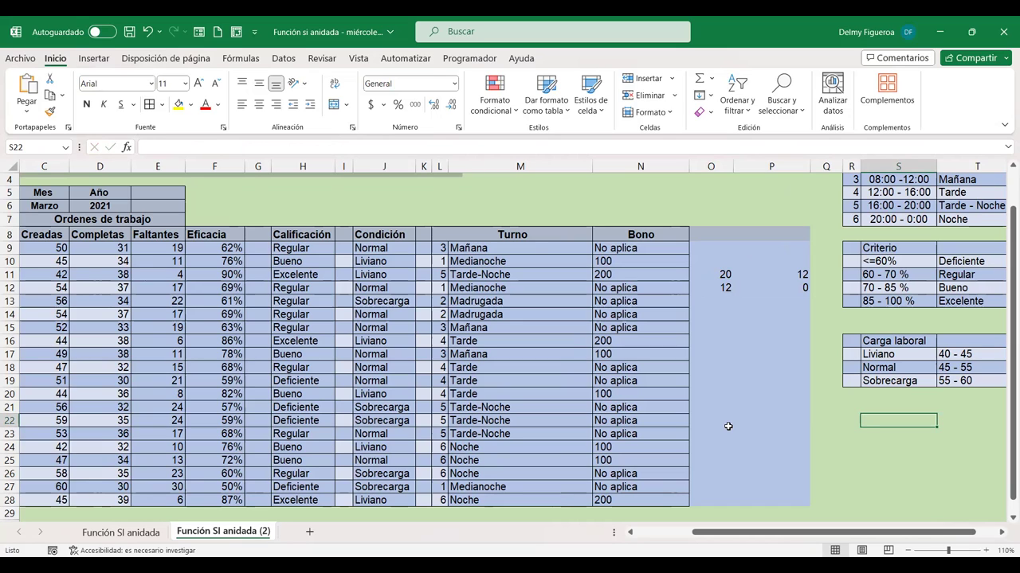
pyautogui.click(874, 323)
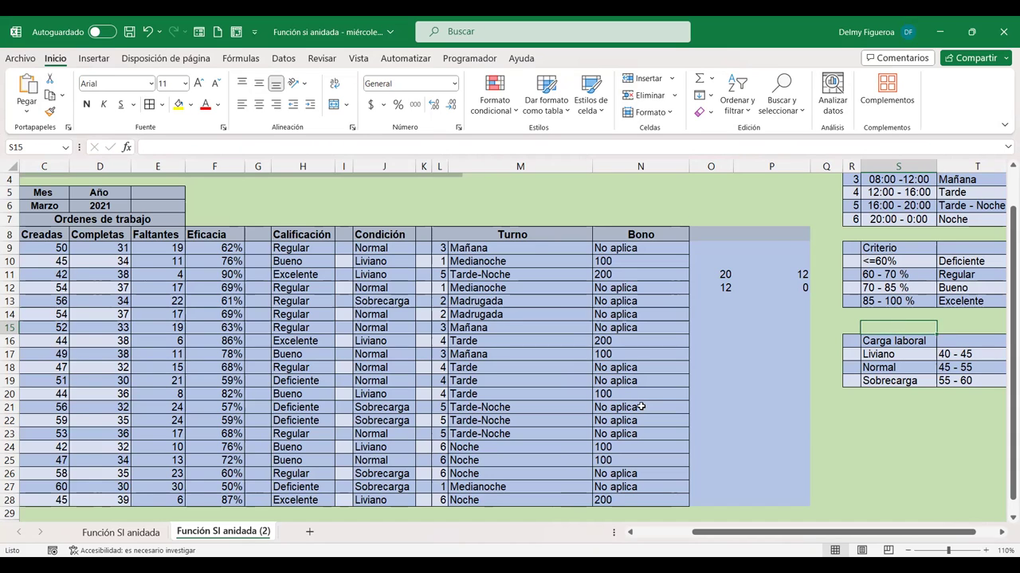
pyautogui.click(820, 303)
pyautogui.click(845, 439)
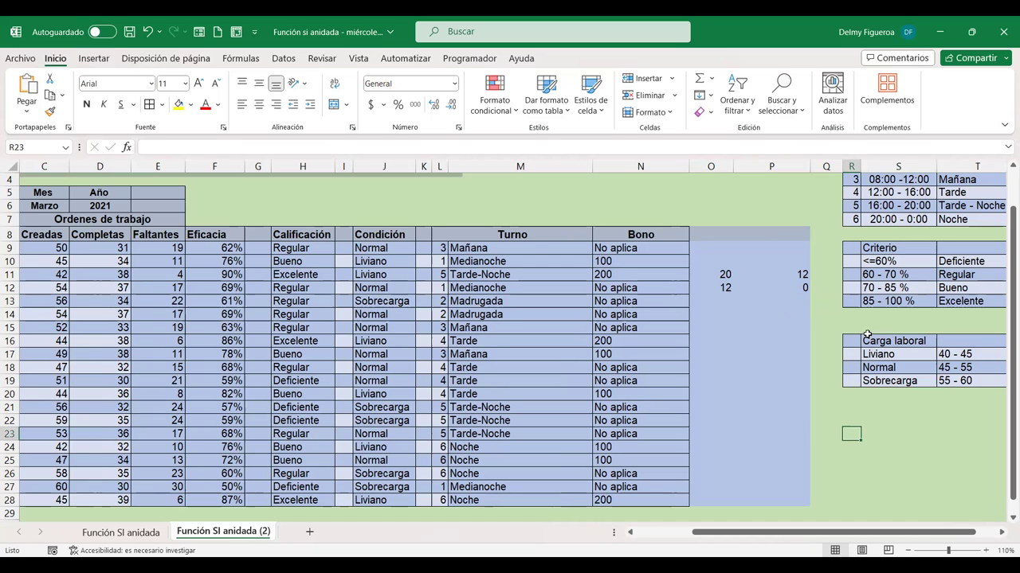
pyautogui.click(879, 311)
pyautogui.click(873, 425)
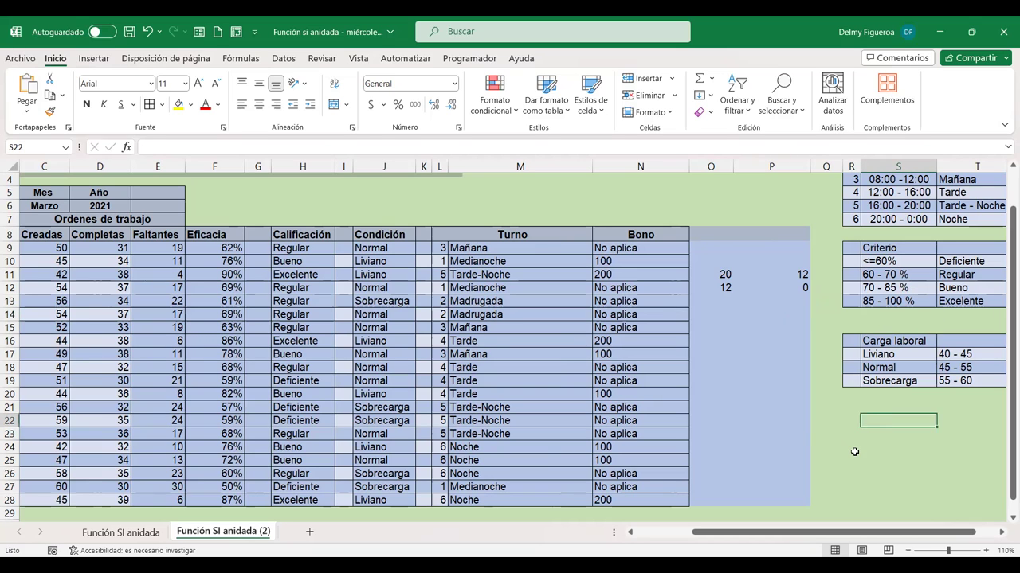